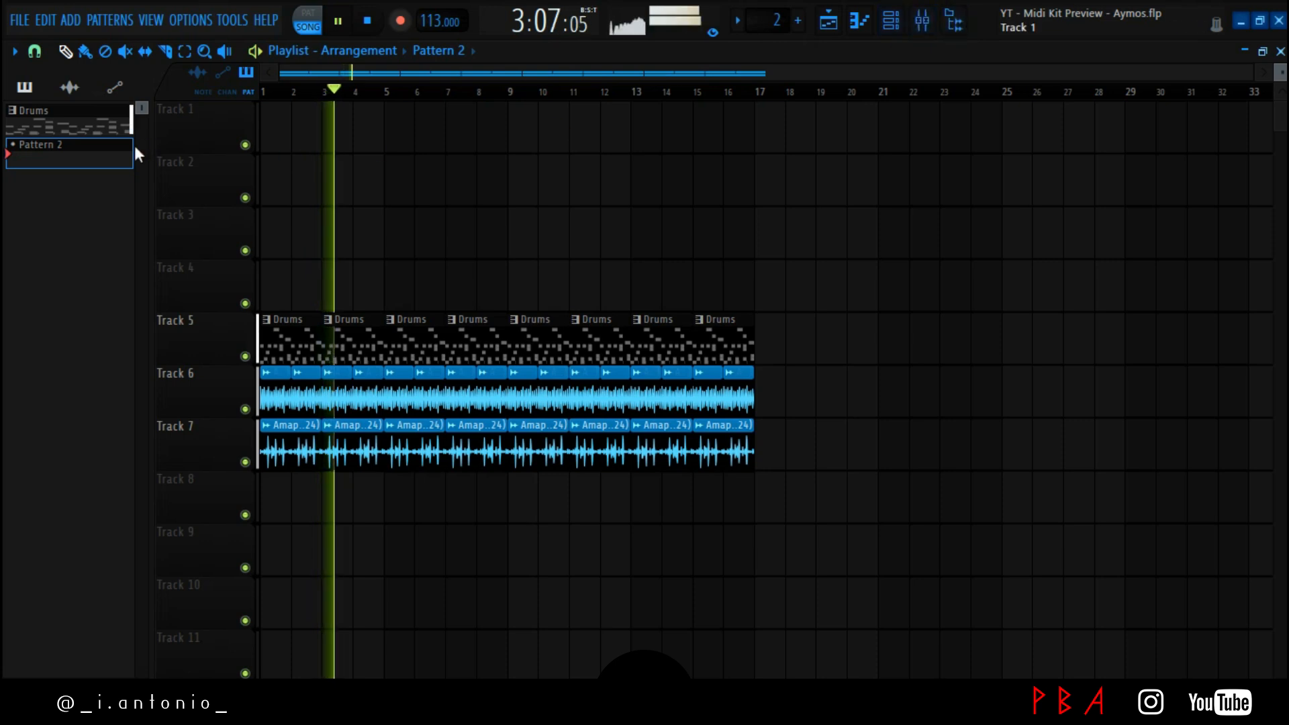
Place Pattern 2 clips on Track 1 at bars 1 and 9 of the playlist
click(284, 141)
click(547, 127)
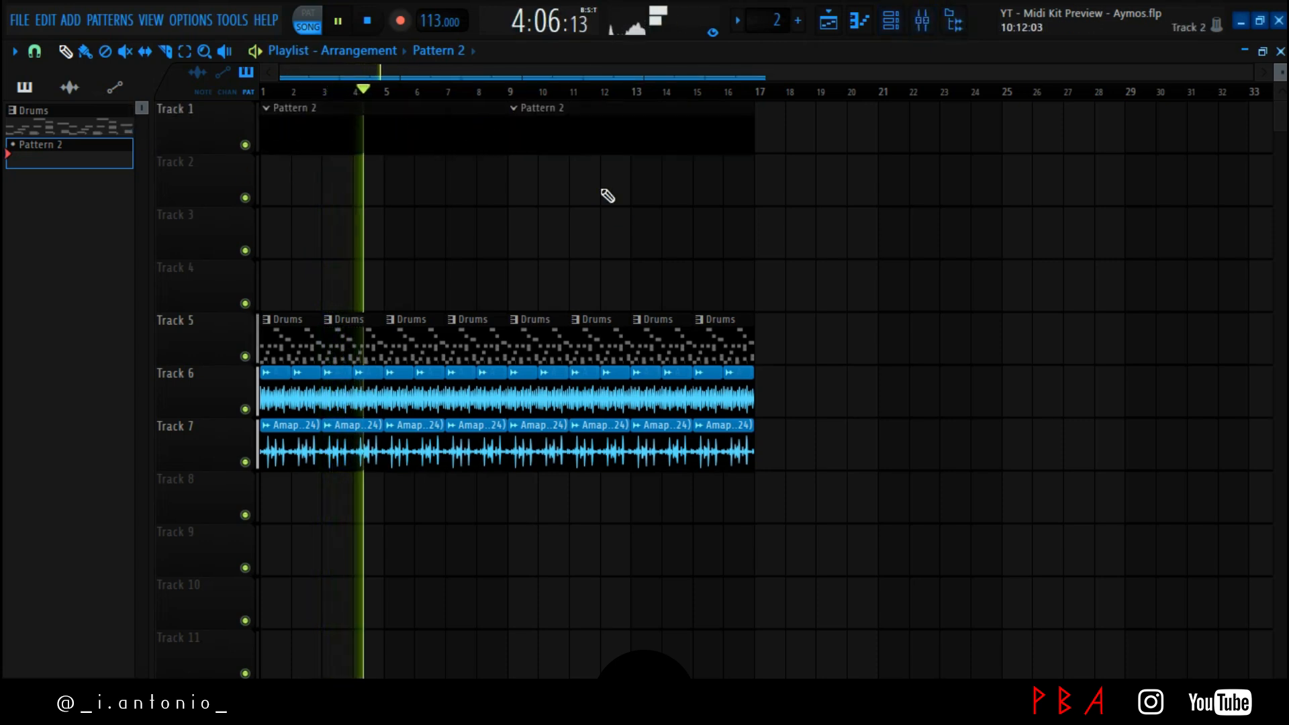
Check the instrument preset of the BL Vibraphone channel and close its plugin window
click(896, 23)
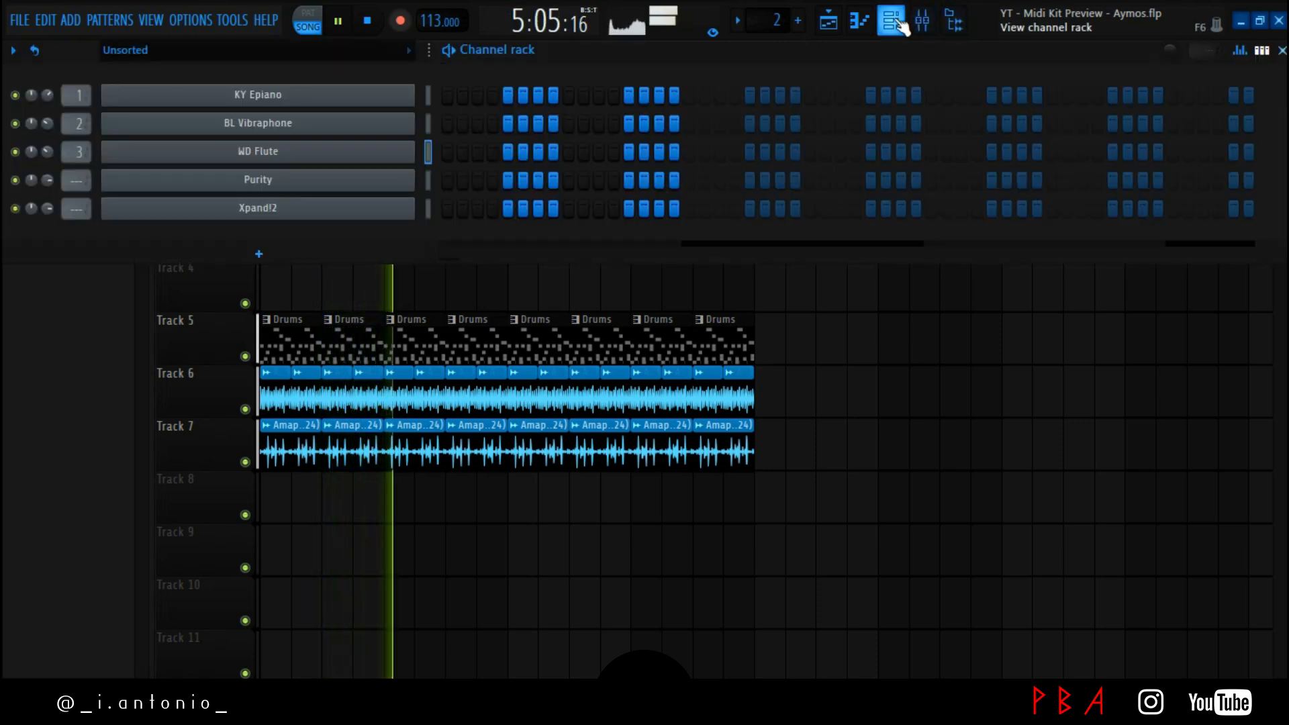
click(345, 100)
click(339, 122)
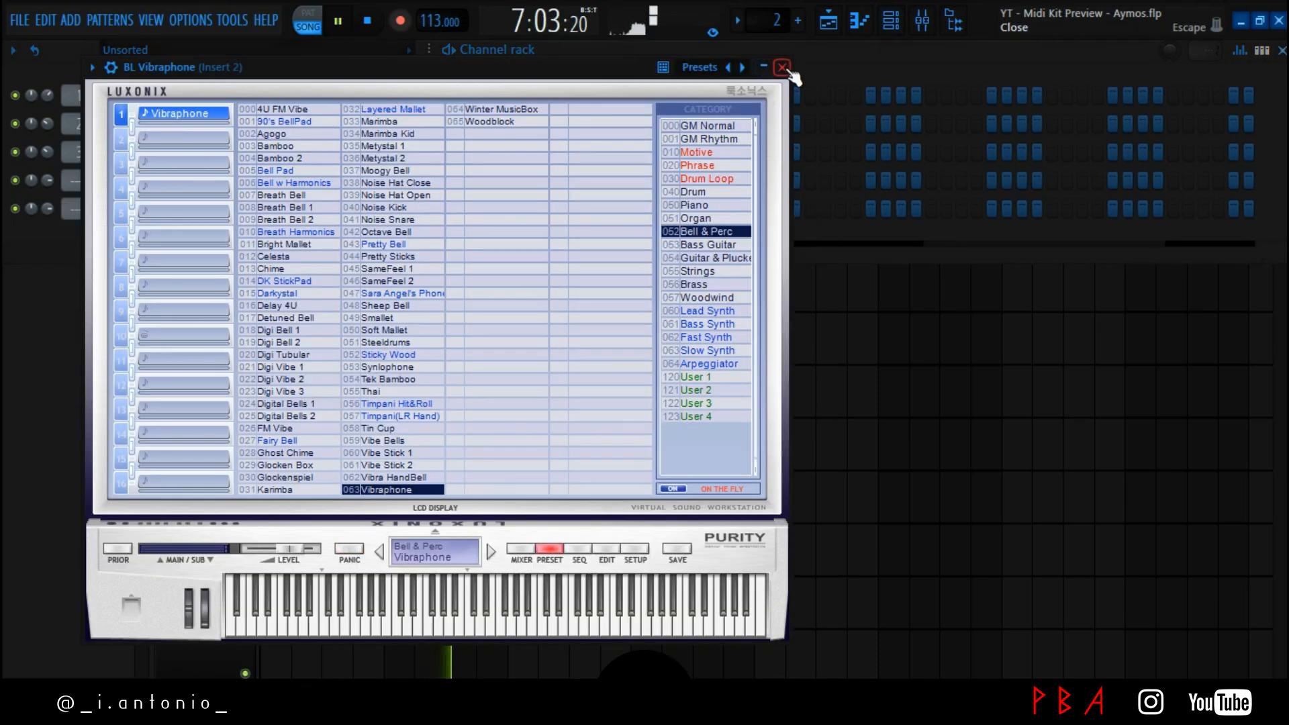
click(785, 69)
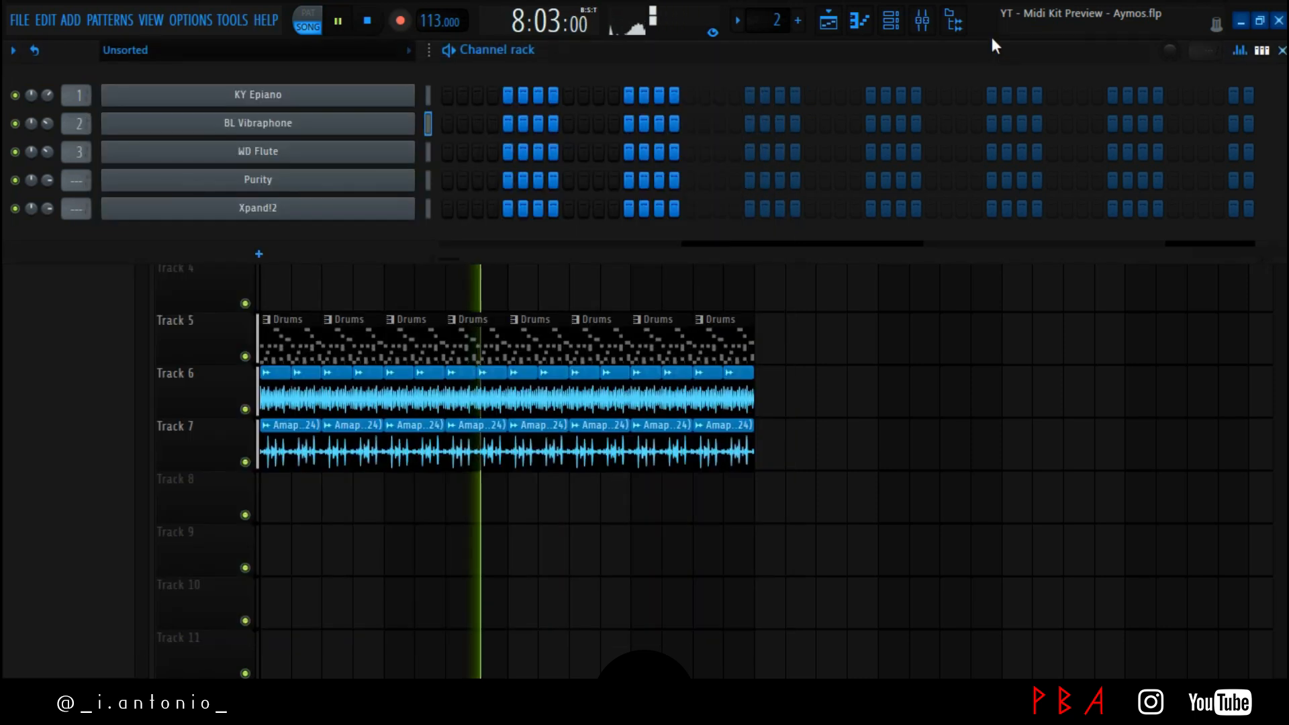
Expand the [PBA] Aymos - Amapiano MIDI PACK folder inside My Drum Kits [PBA] in the browser
click(967, 20)
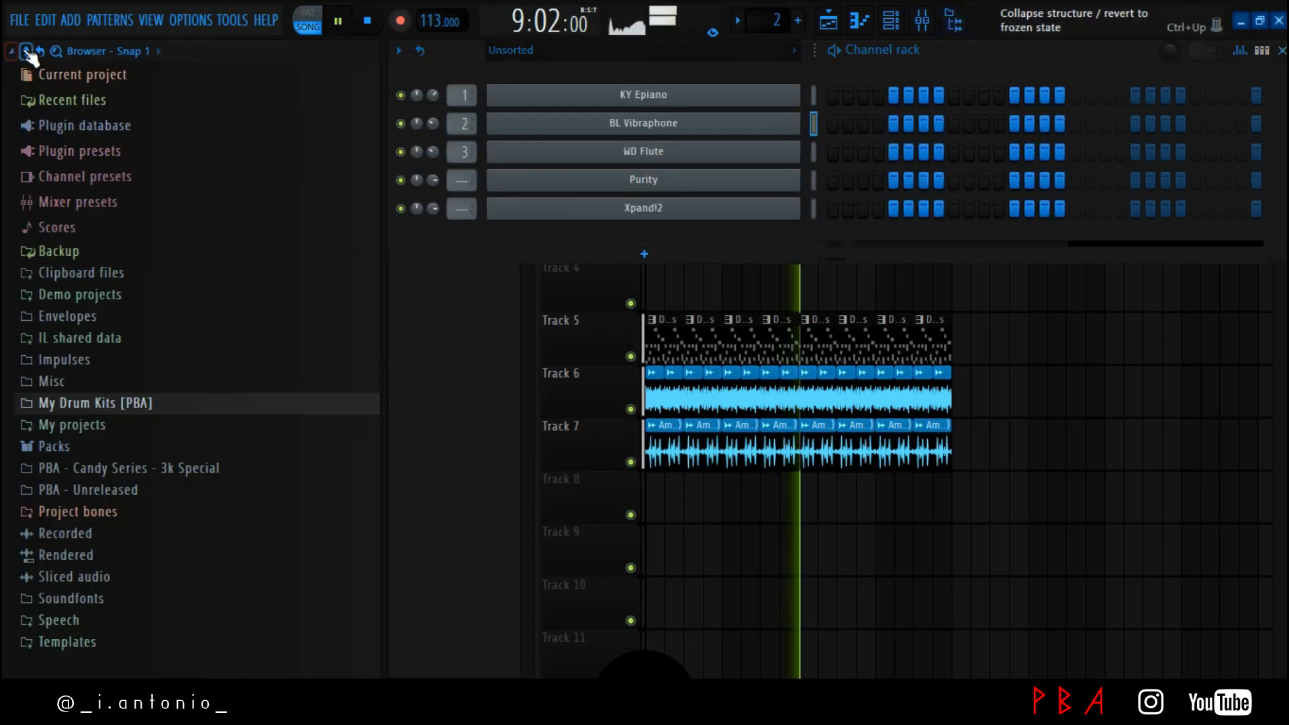
click(190, 403)
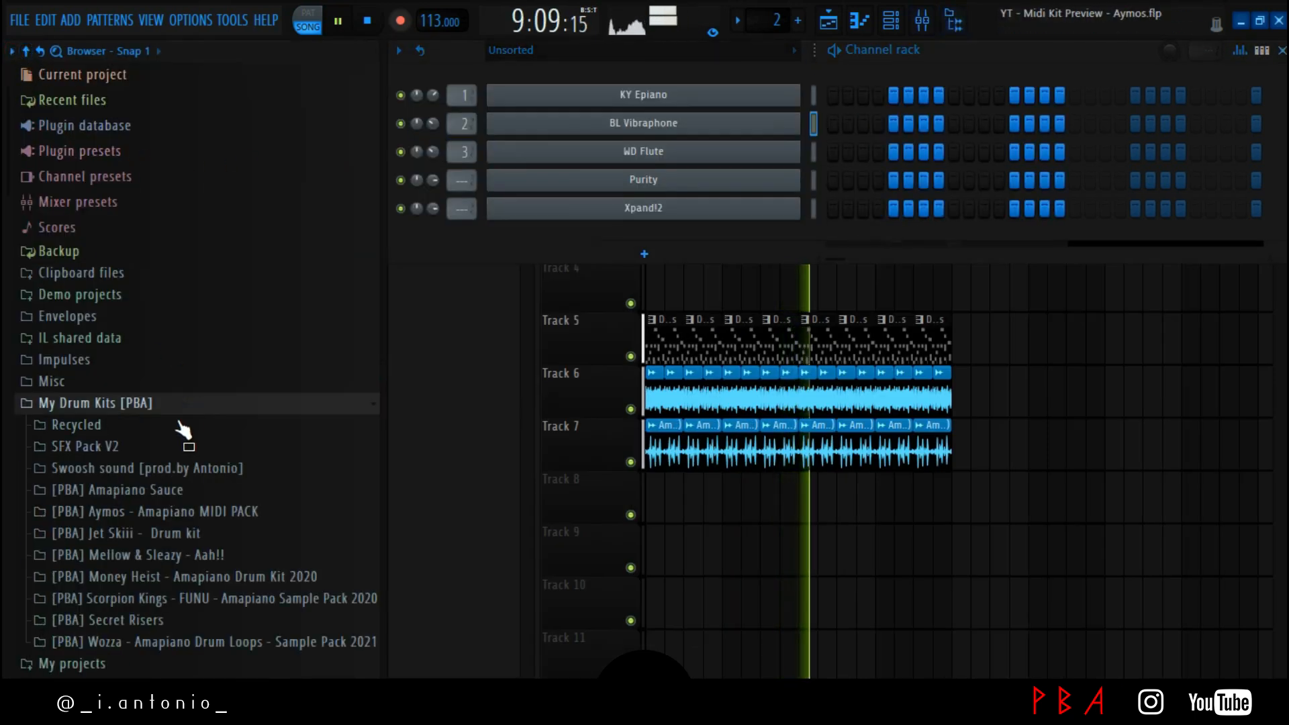
click(154, 513)
scroll(186, 452, down, 6)
scroll(188, 453, up, 3)
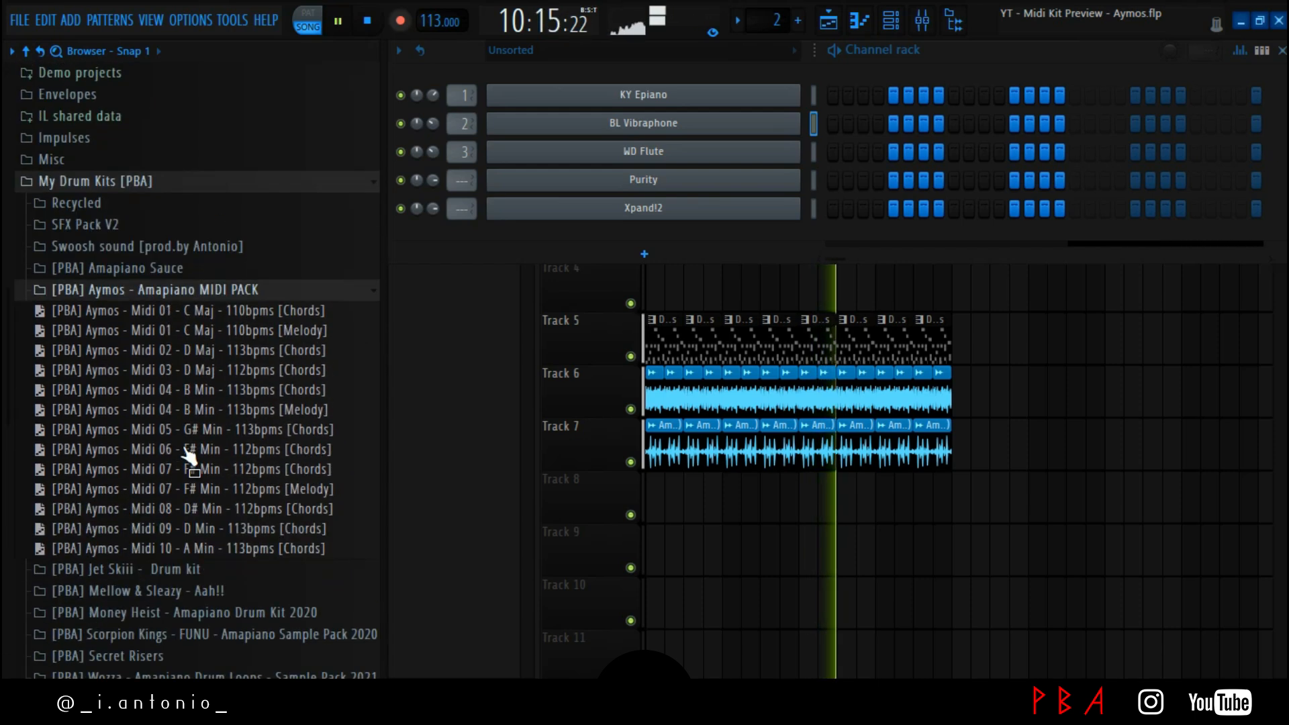
scroll(189, 456, down, 3)
Load the Midi 01 C Maj 110bpms chords into the KY Epiano piano roll and start playback
right_click(797, 94)
click(855, 95)
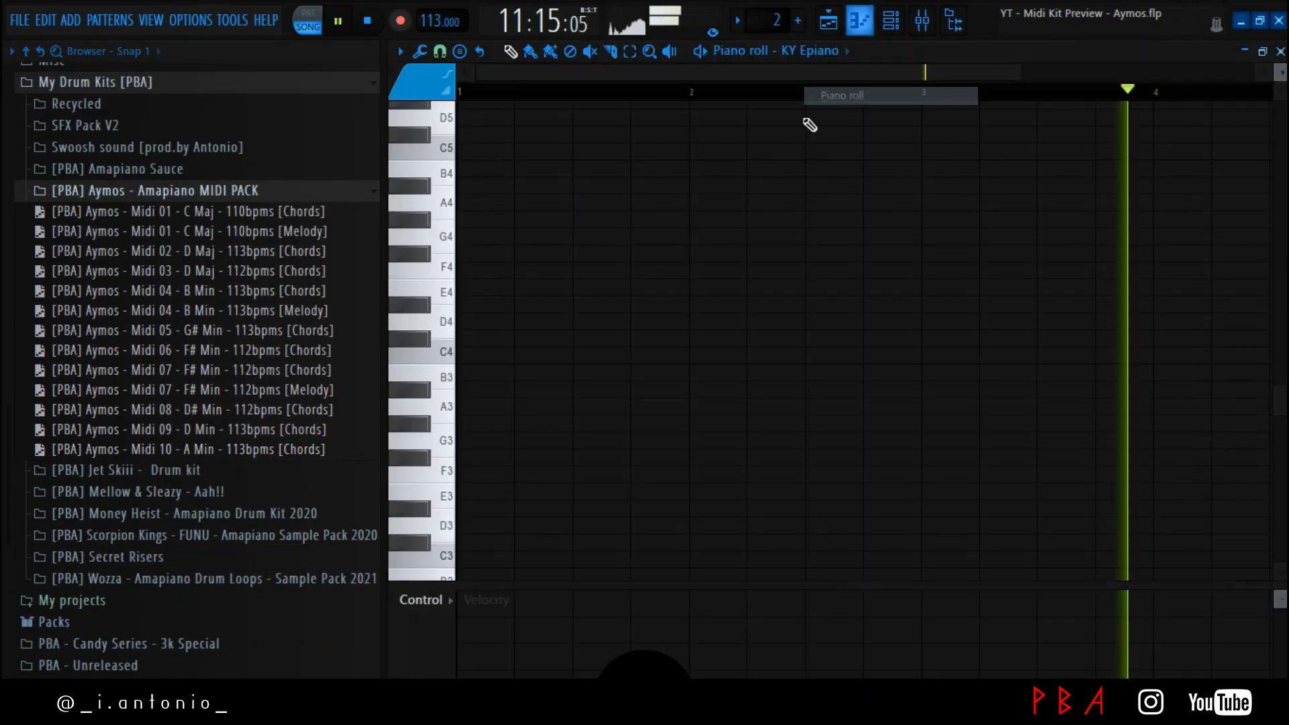
drag(285, 224, 649, 119)
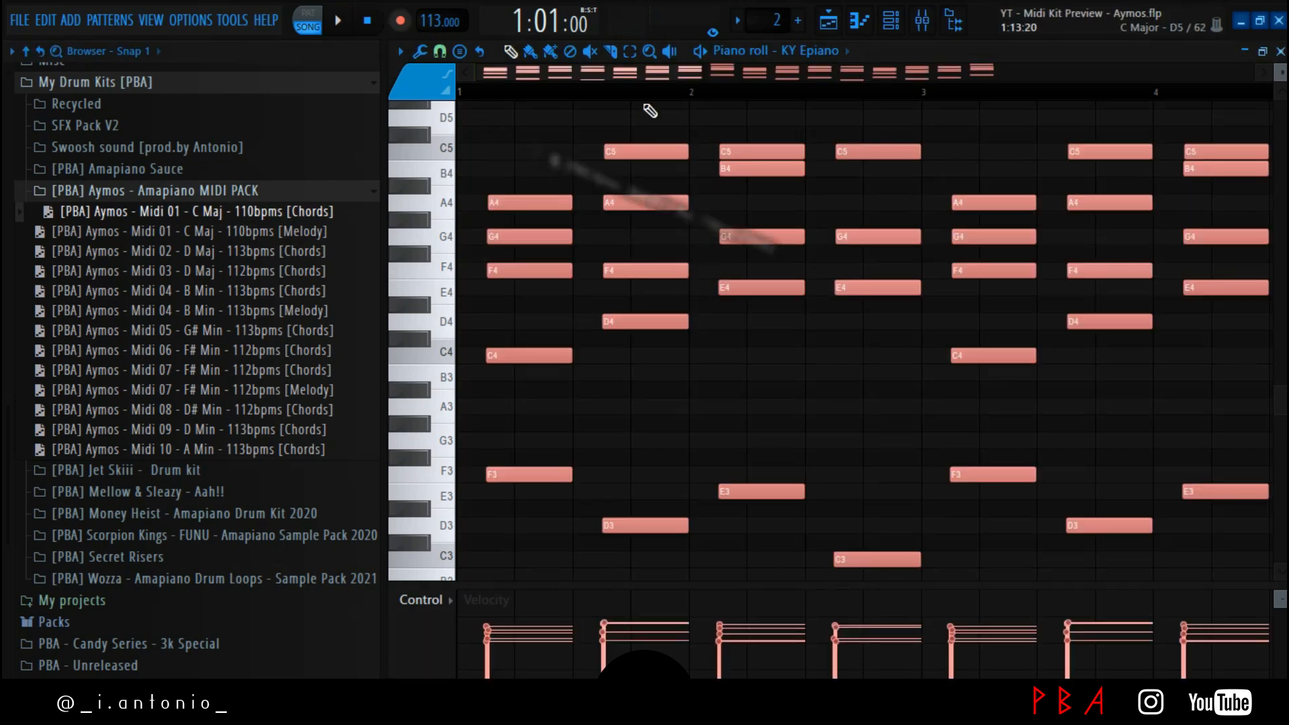
scroll(649, 101, down, 5)
key(ctrl+a)
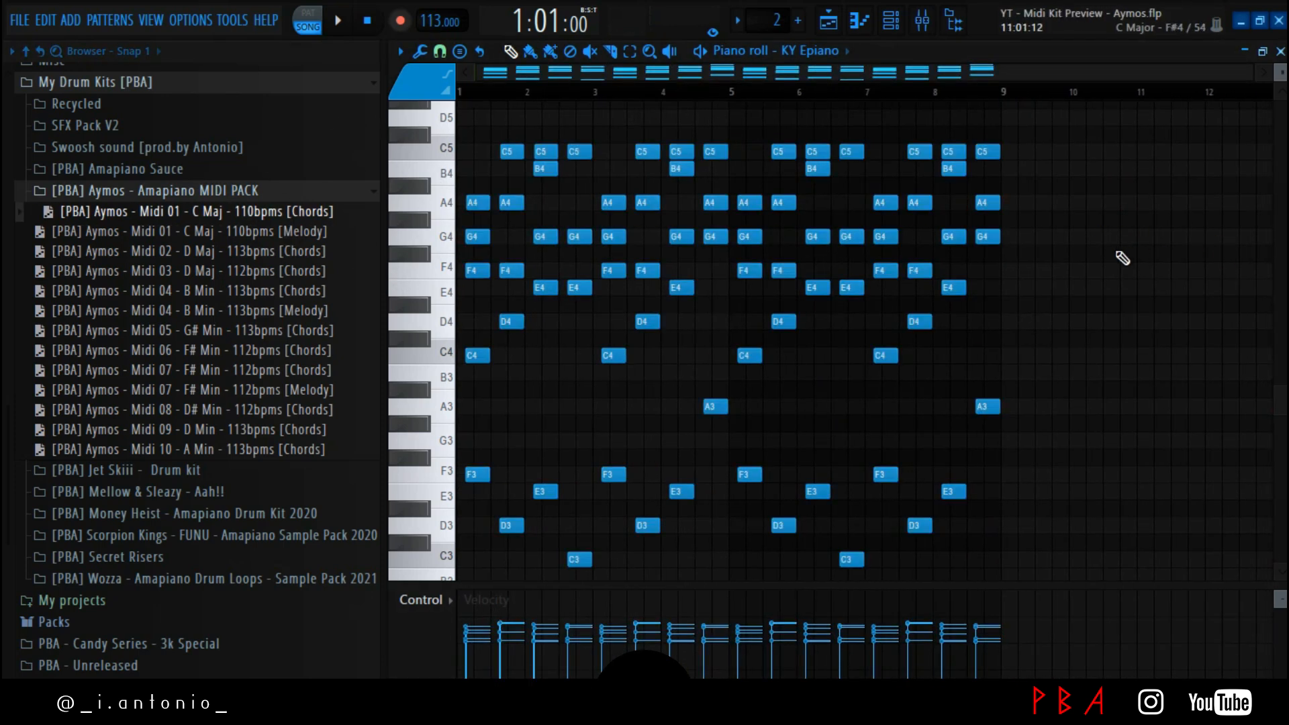
key(space)
Load the Midi 01 C Maj 110bpms melody onto the BL Vibraphone channel and show it in the piano roll
key(F6)
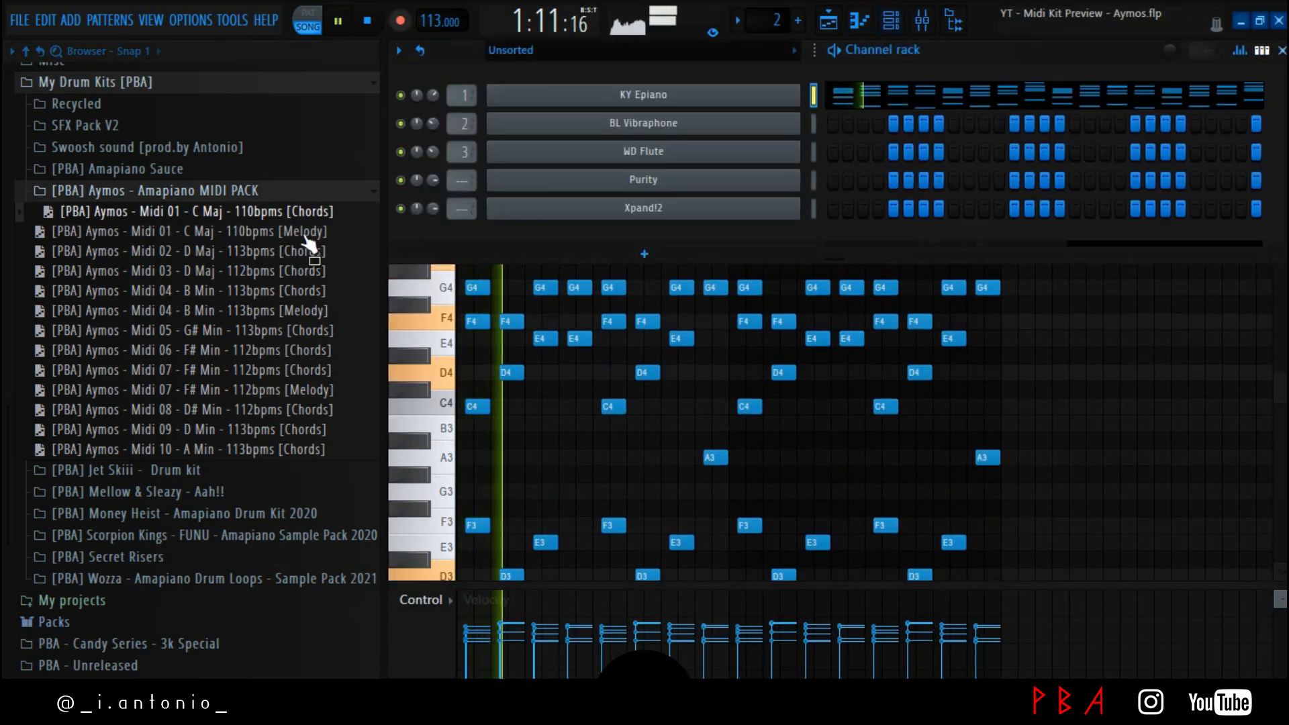
drag(334, 232, 725, 124)
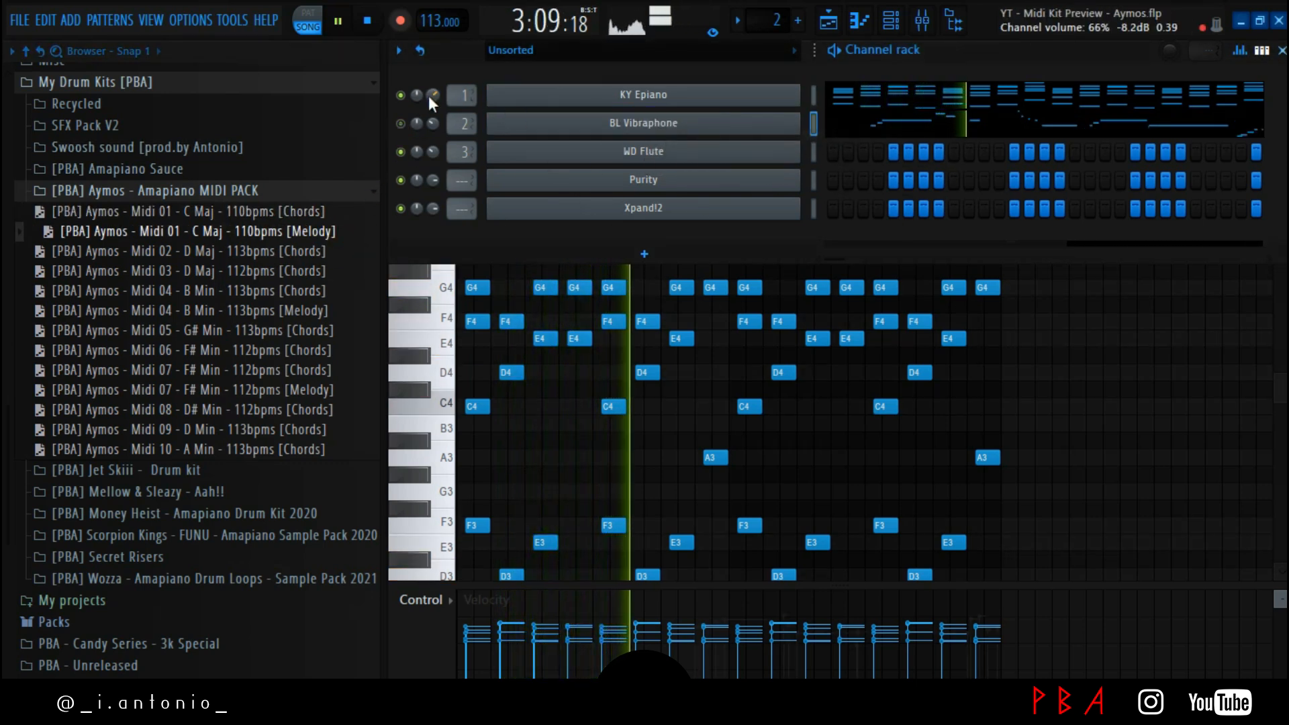
click(847, 133)
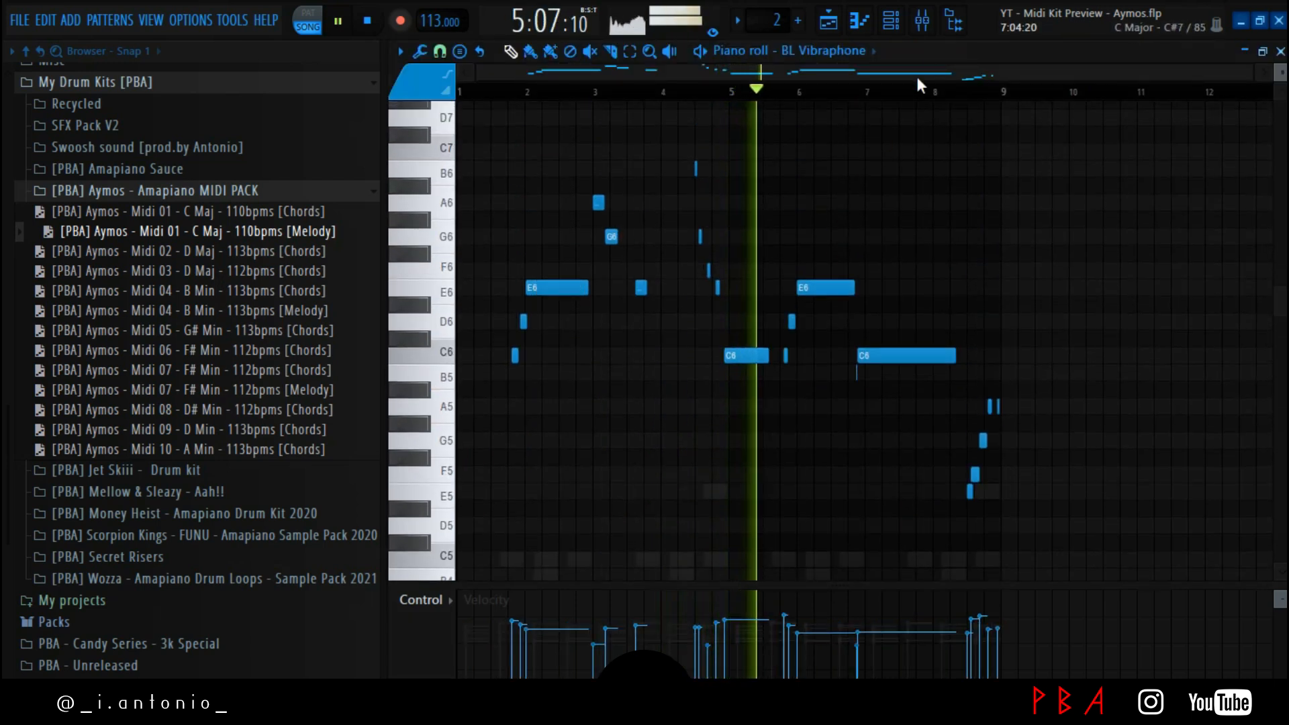
Examine the BL Vibraphone melody notes in the piano roll while the song plays
key(F6)
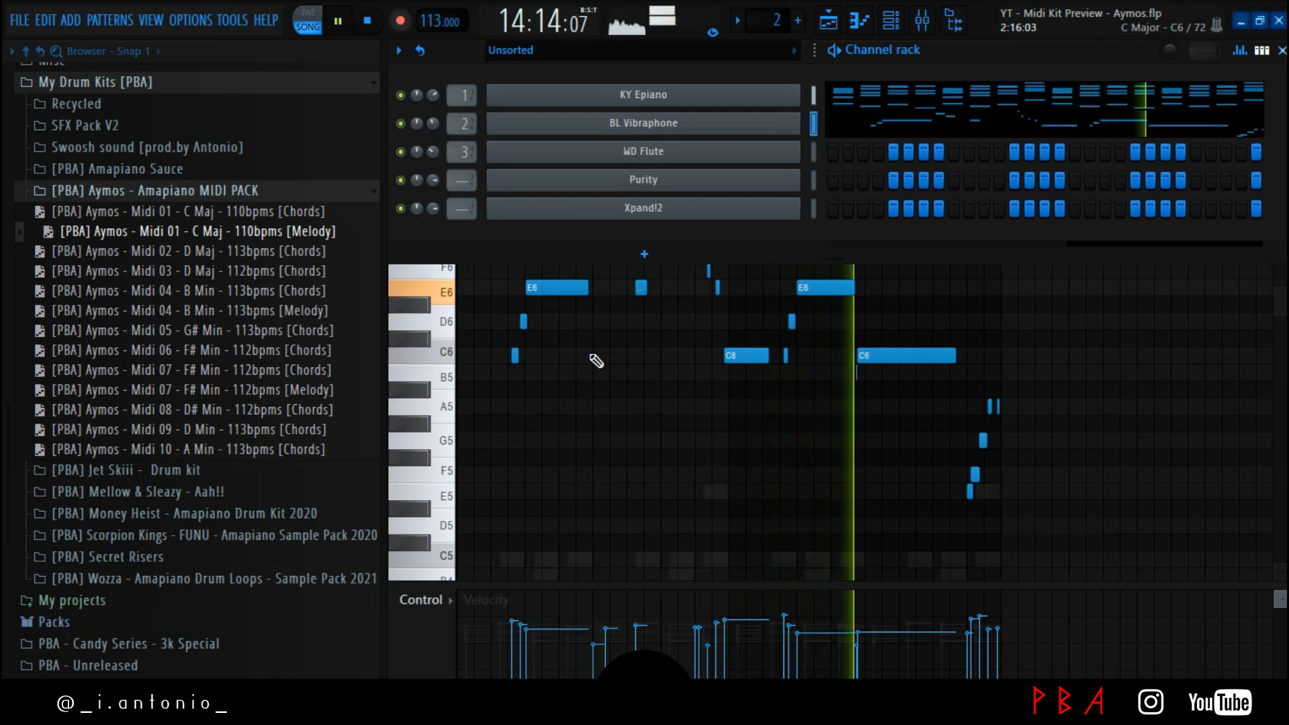
right_click(610, 379)
scroll(739, 323, down, 4)
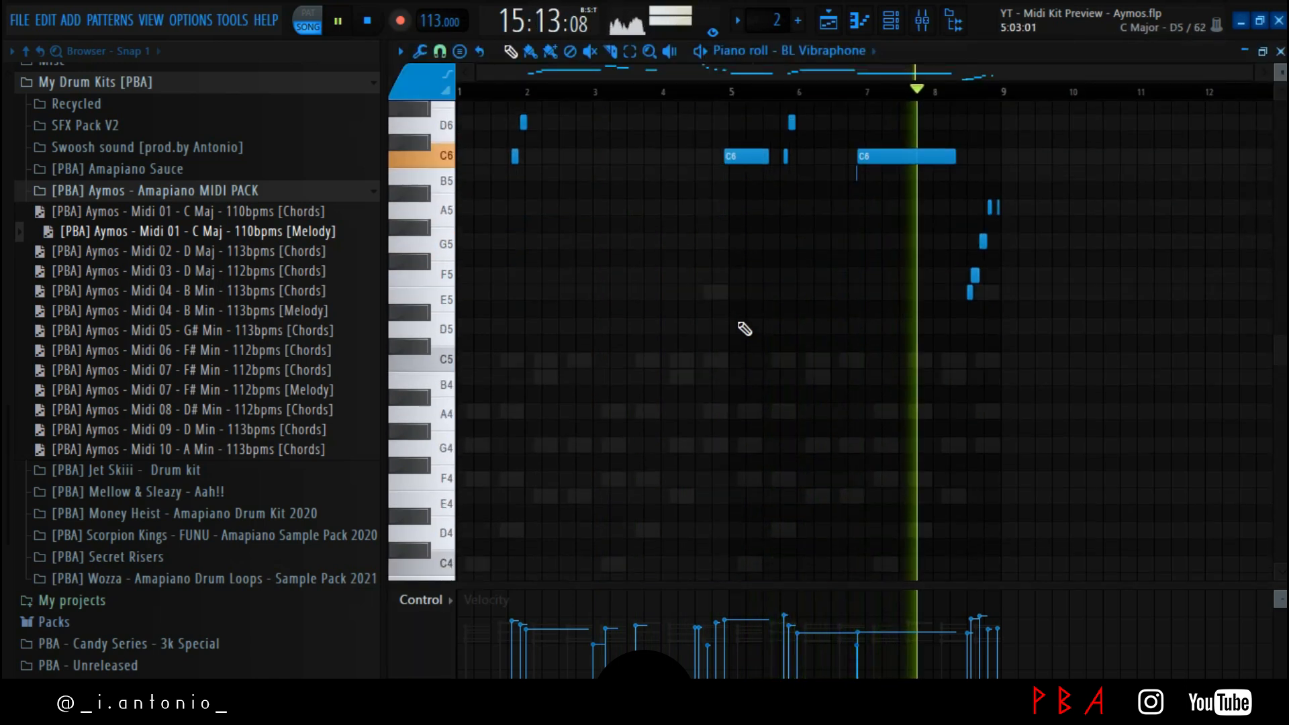
scroll(739, 322, up, 3)
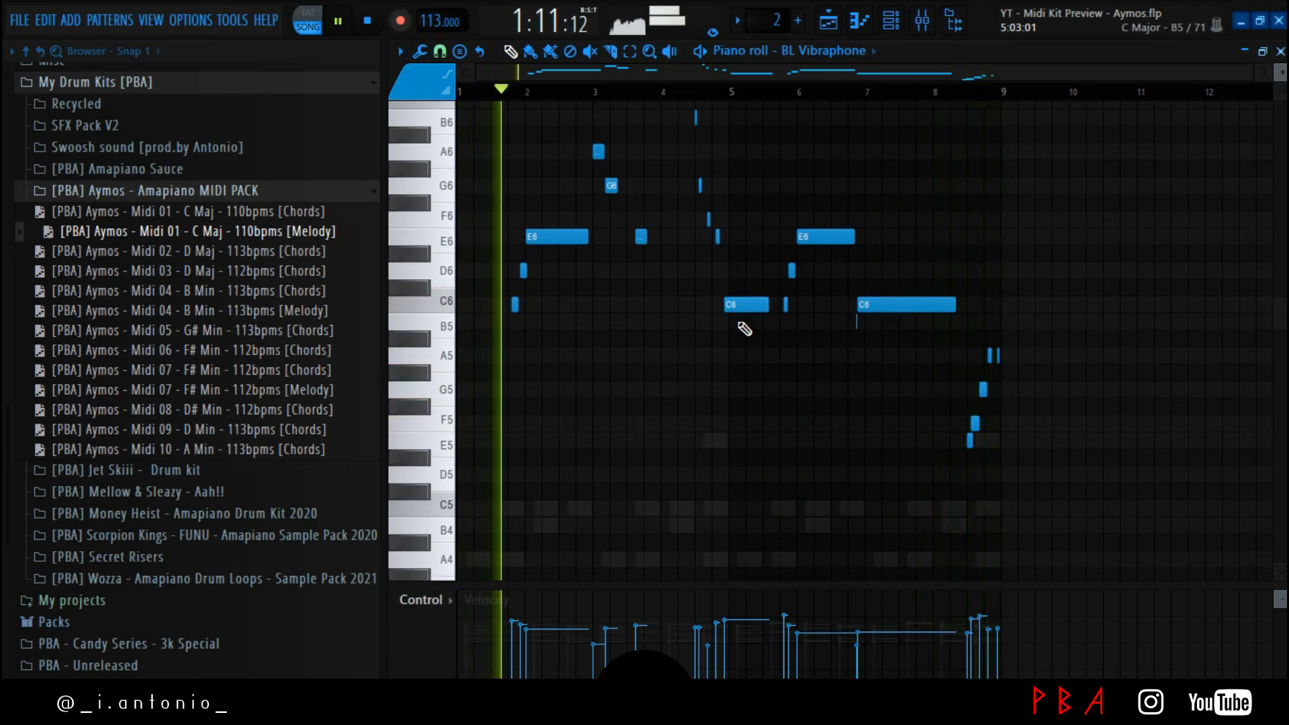
scroll(744, 329, up, 2)
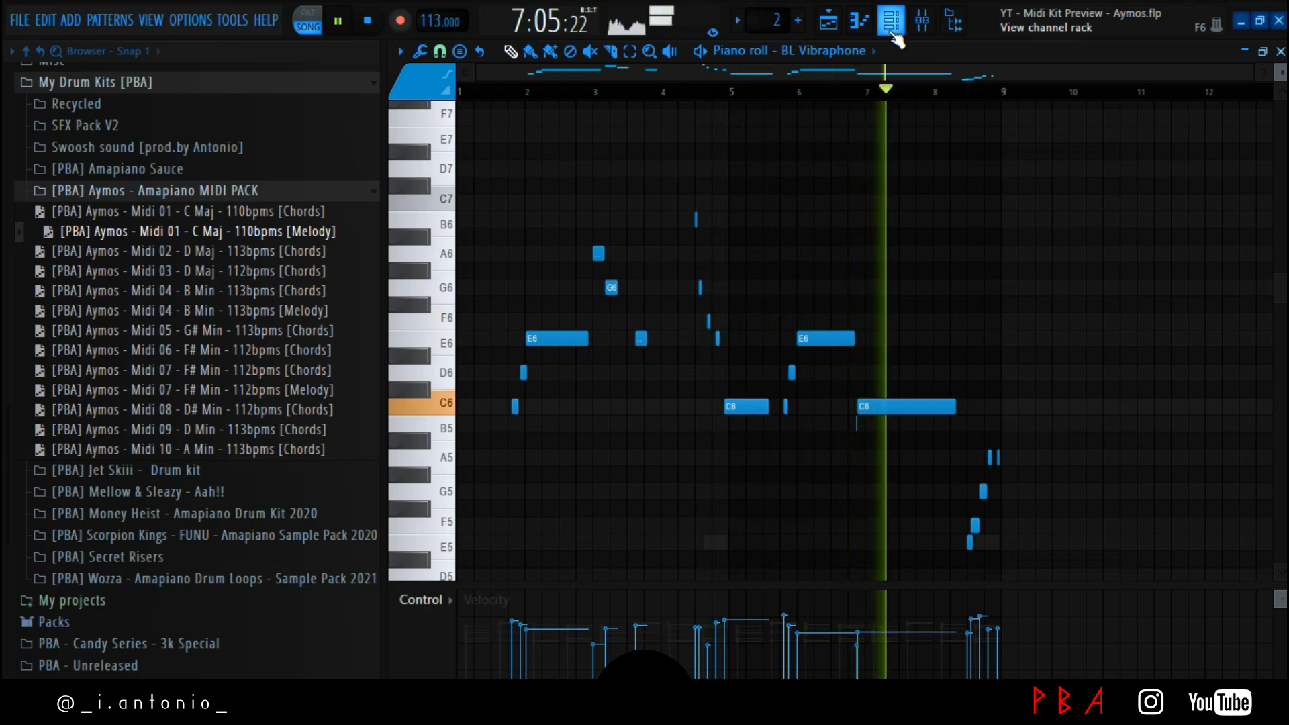
Mute the BL Vibraphone channel, stop playback and cut its melody notes
click(891, 30)
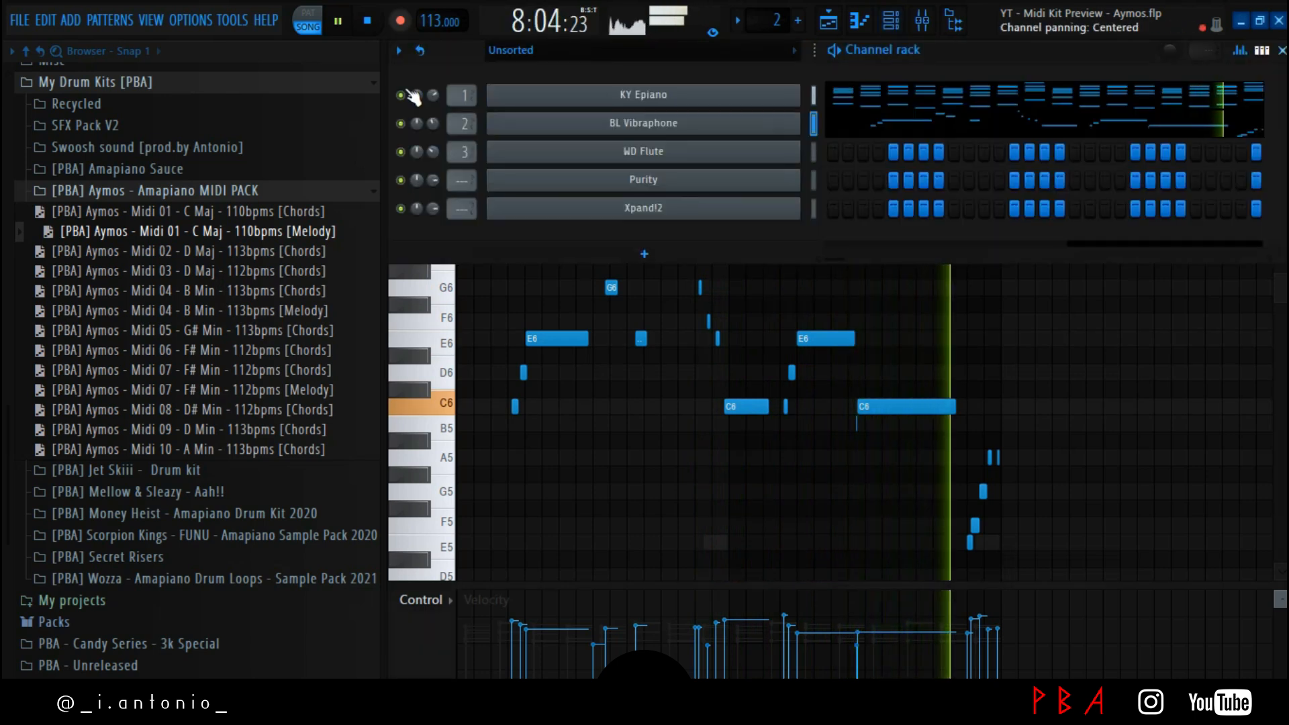
click(401, 123)
click(368, 21)
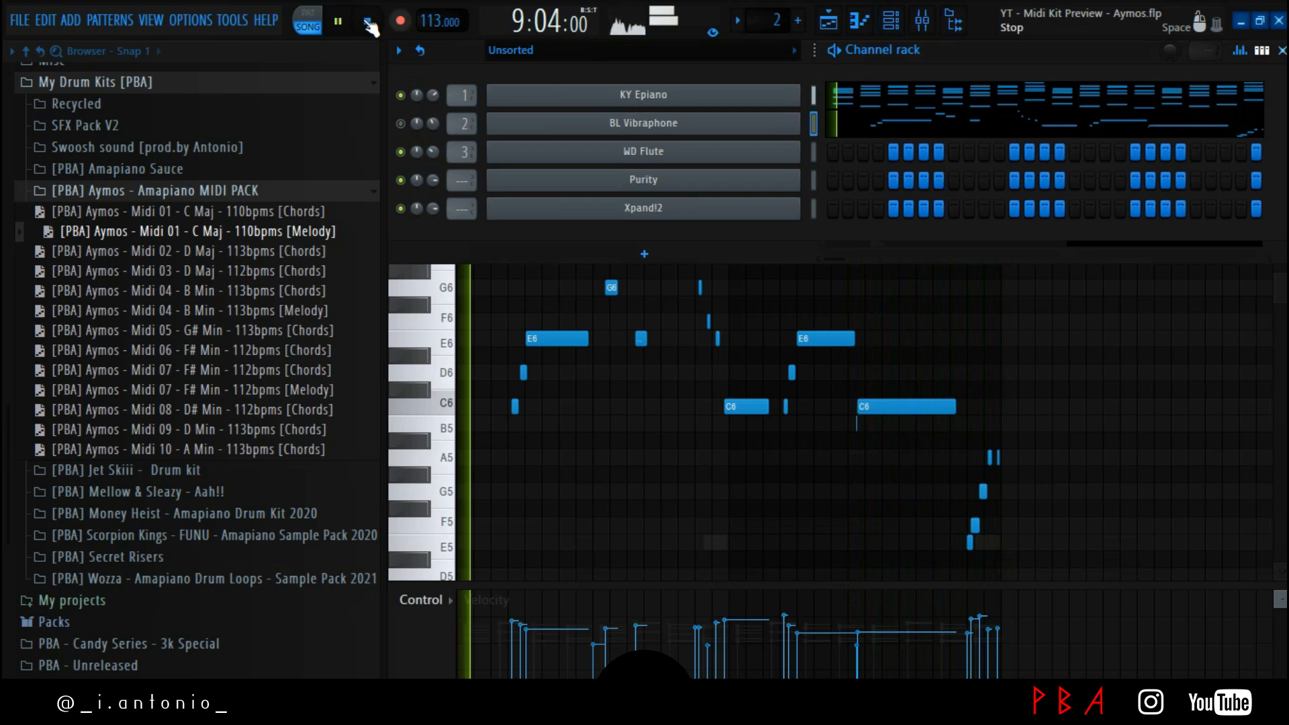
right_click(638, 125)
click(1109, 121)
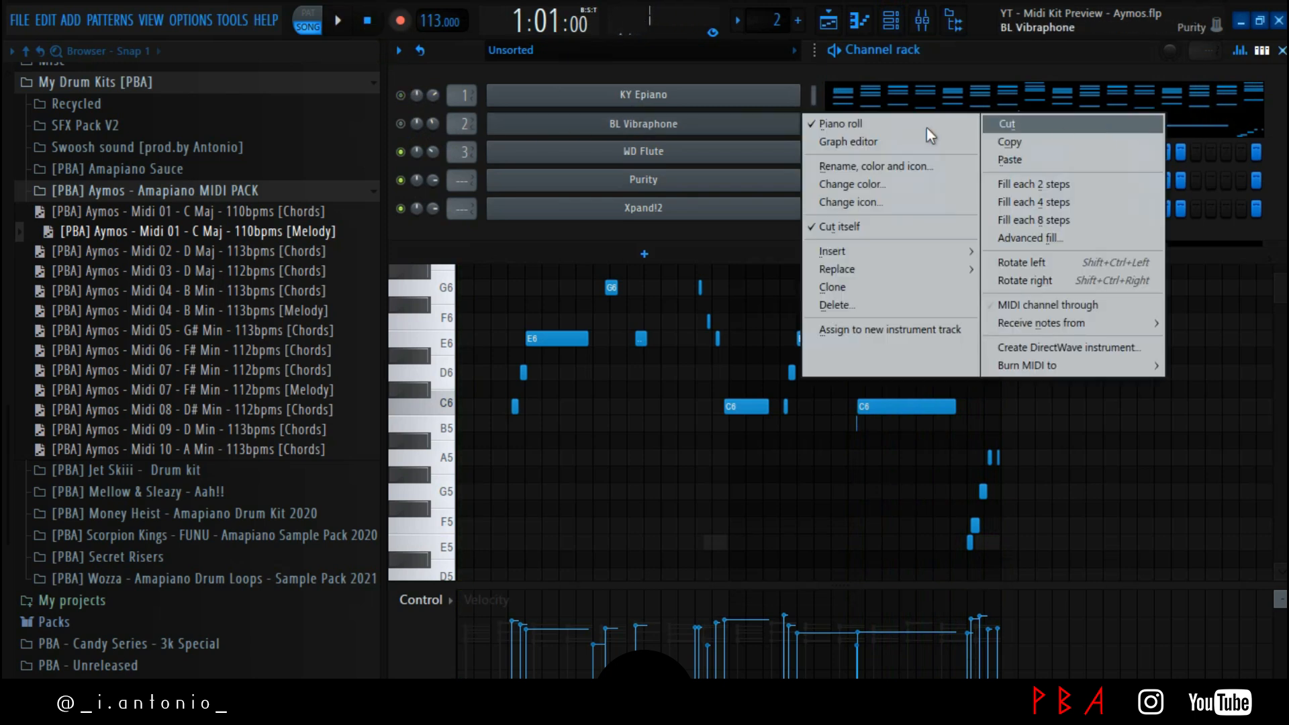
Load the Midi 02 D Maj 113bpms chords onto the KY Epiano channel and play them
drag(240, 258, 873, 95)
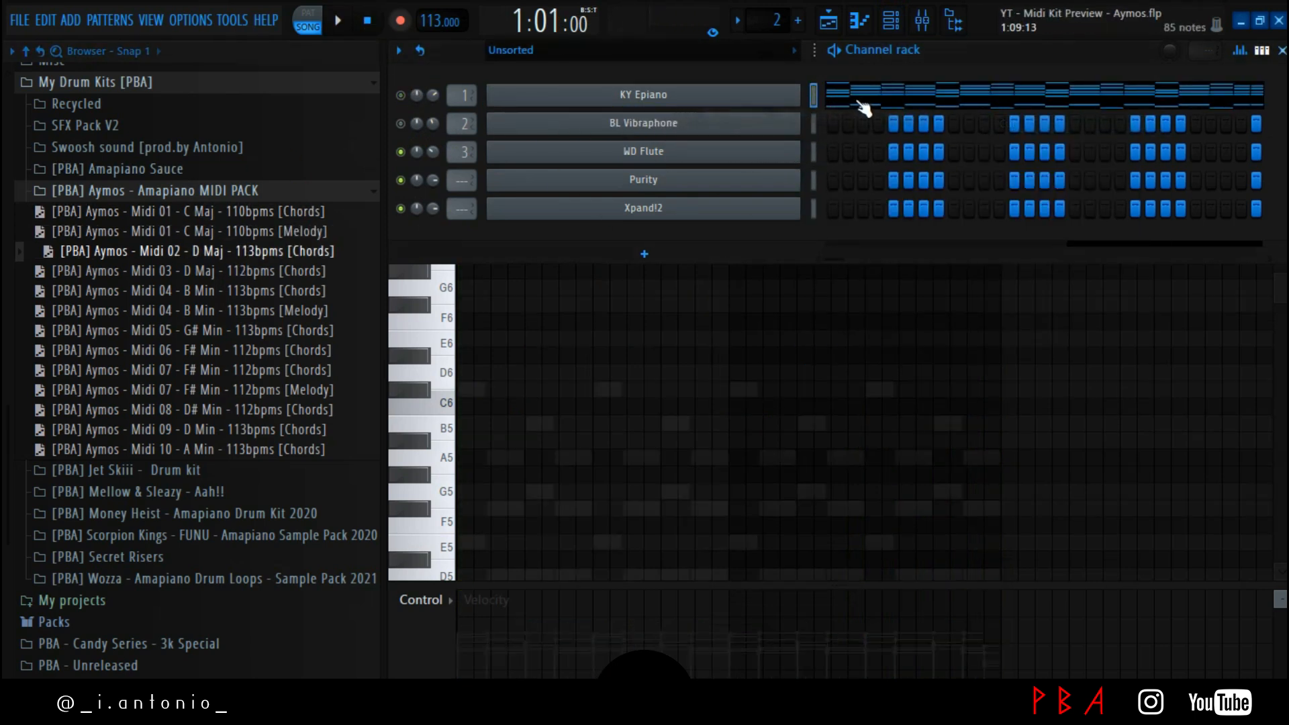
scroll(853, 223, down, 2)
key(space)
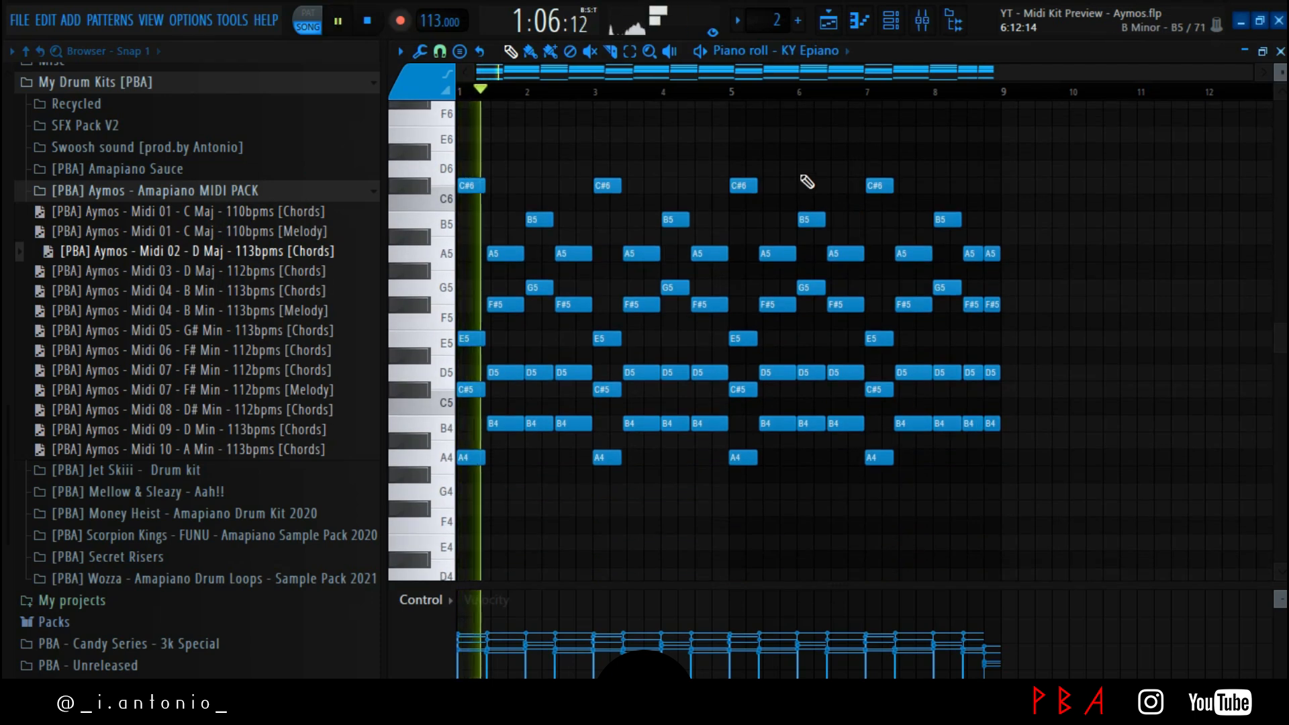
Unmute the KY Epiano channel, listen to the Midi 02 chords from the start and stop playback
click(898, 29)
key(F6)
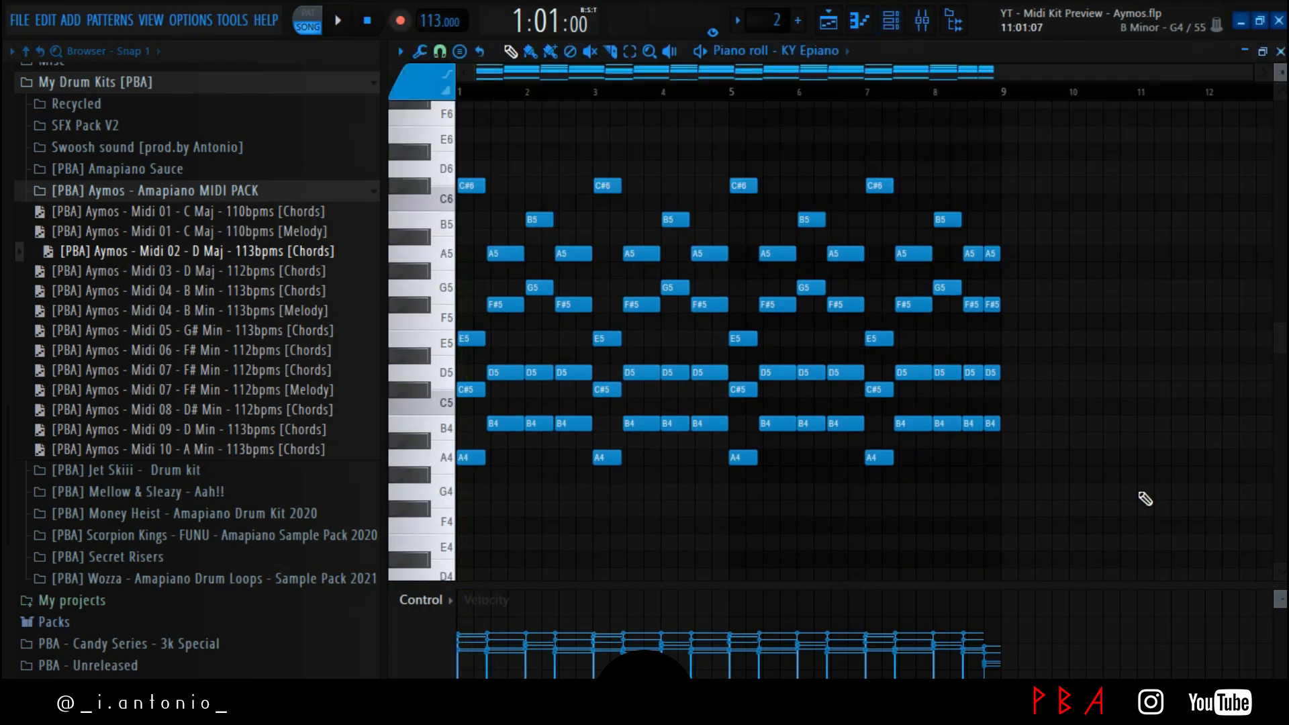
click(898, 30)
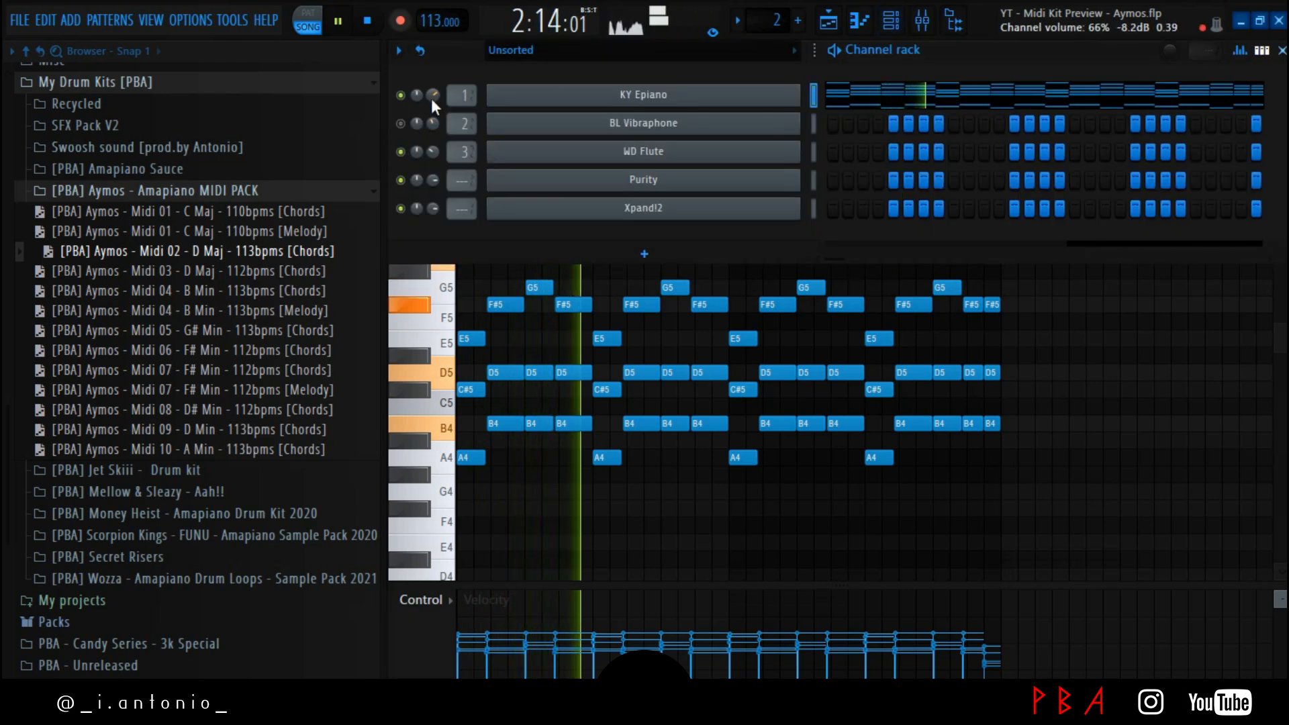
key(F6)
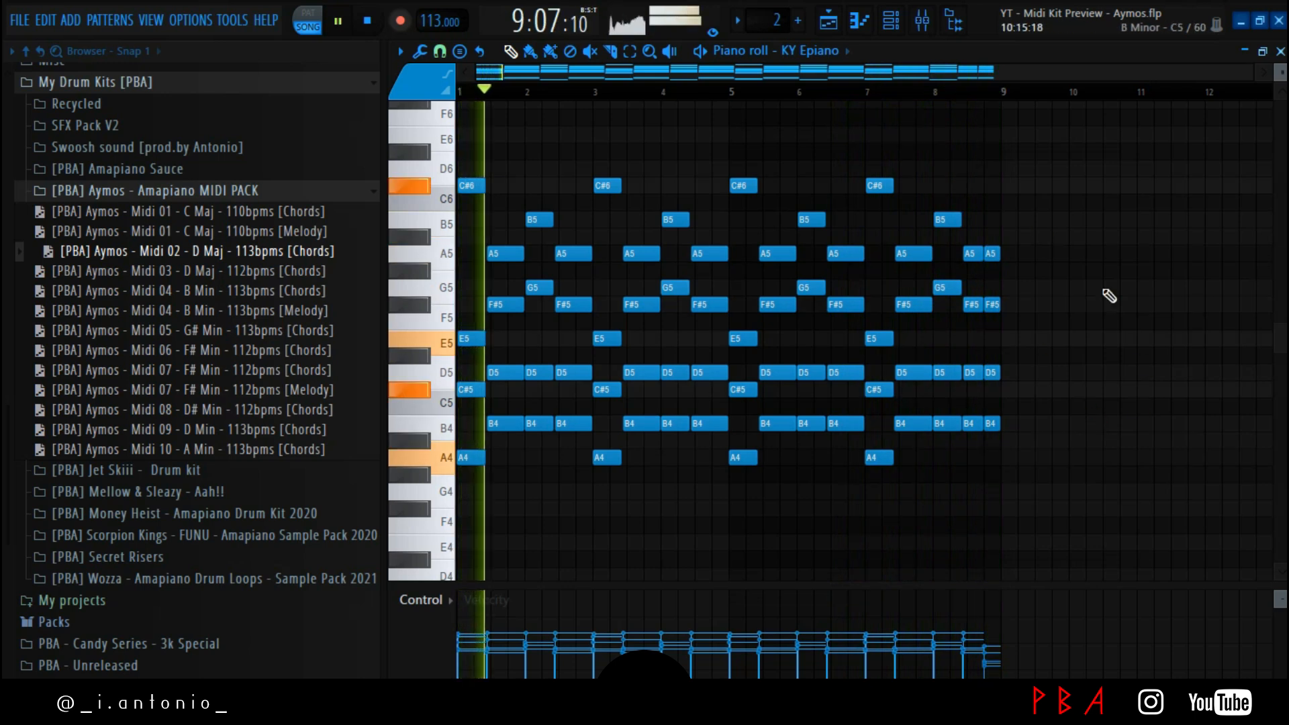
click(891, 22)
scroll(429, 97, down, 3)
key(F6)
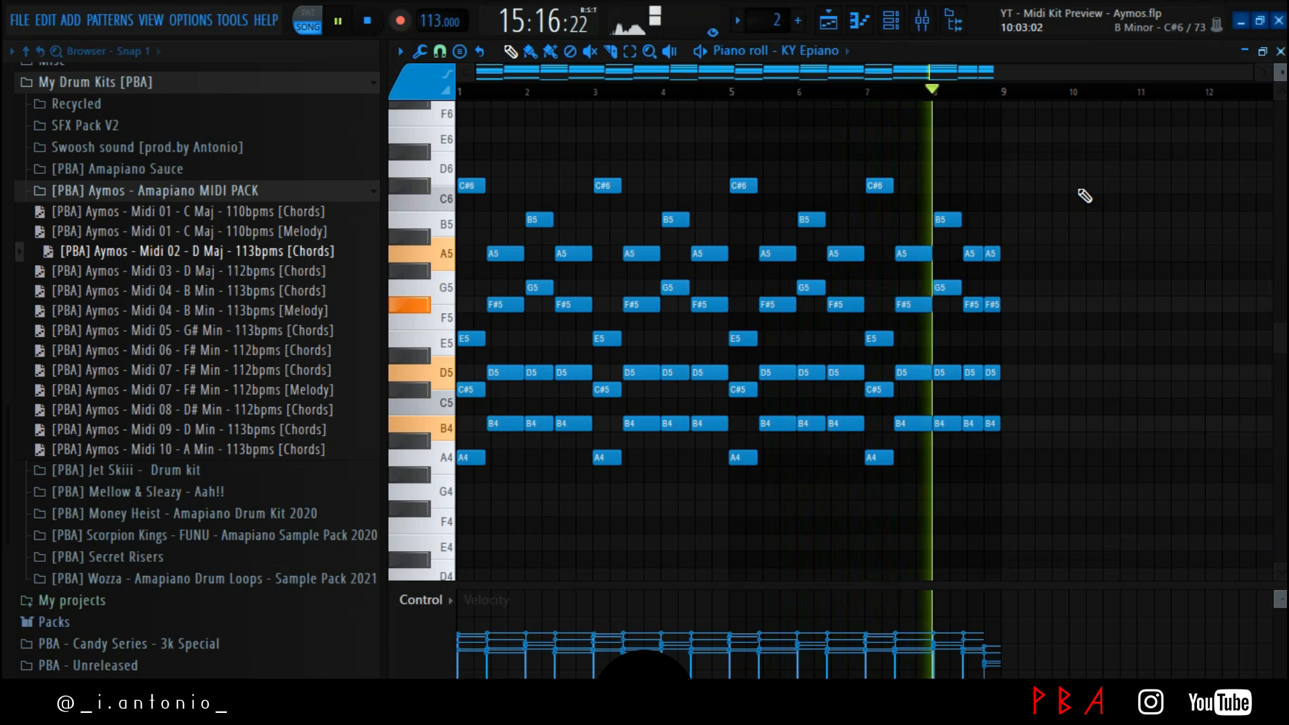
key(space)
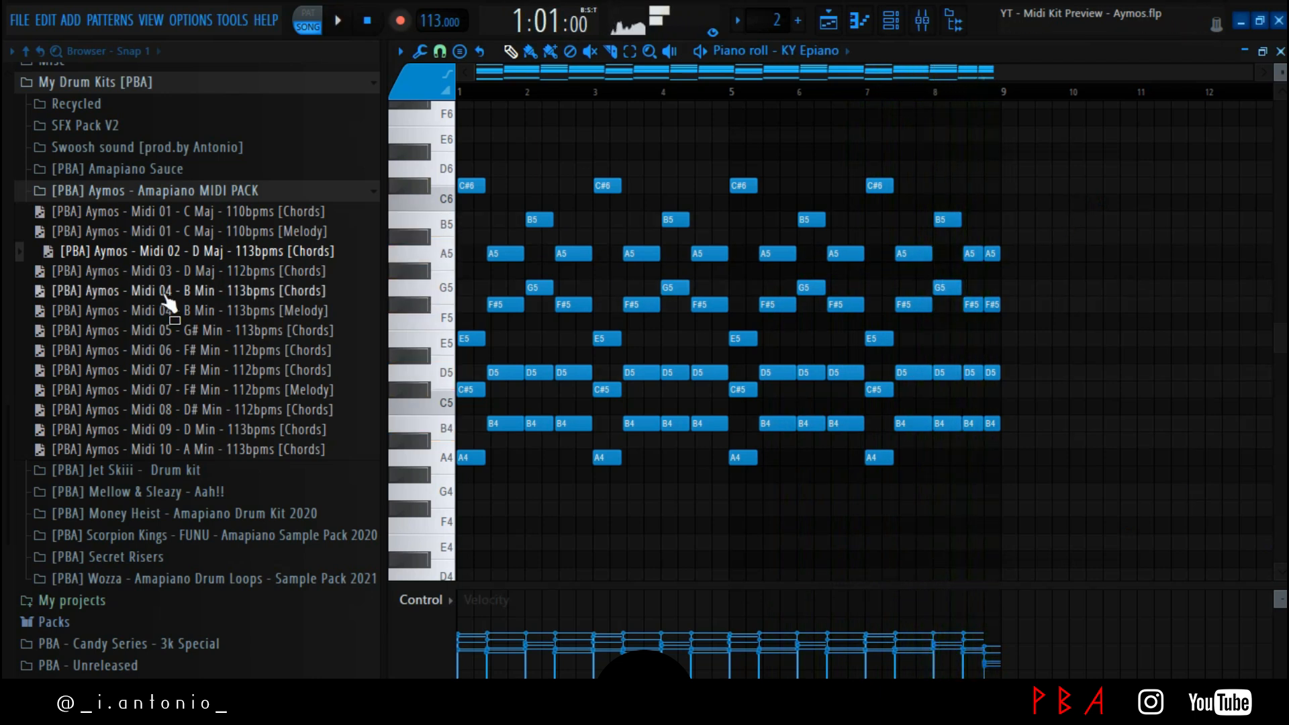
Replace the KY Epiano notes with the Midi 03 D Maj 112bpms chords and start playback
drag(247, 282, 1205, 264)
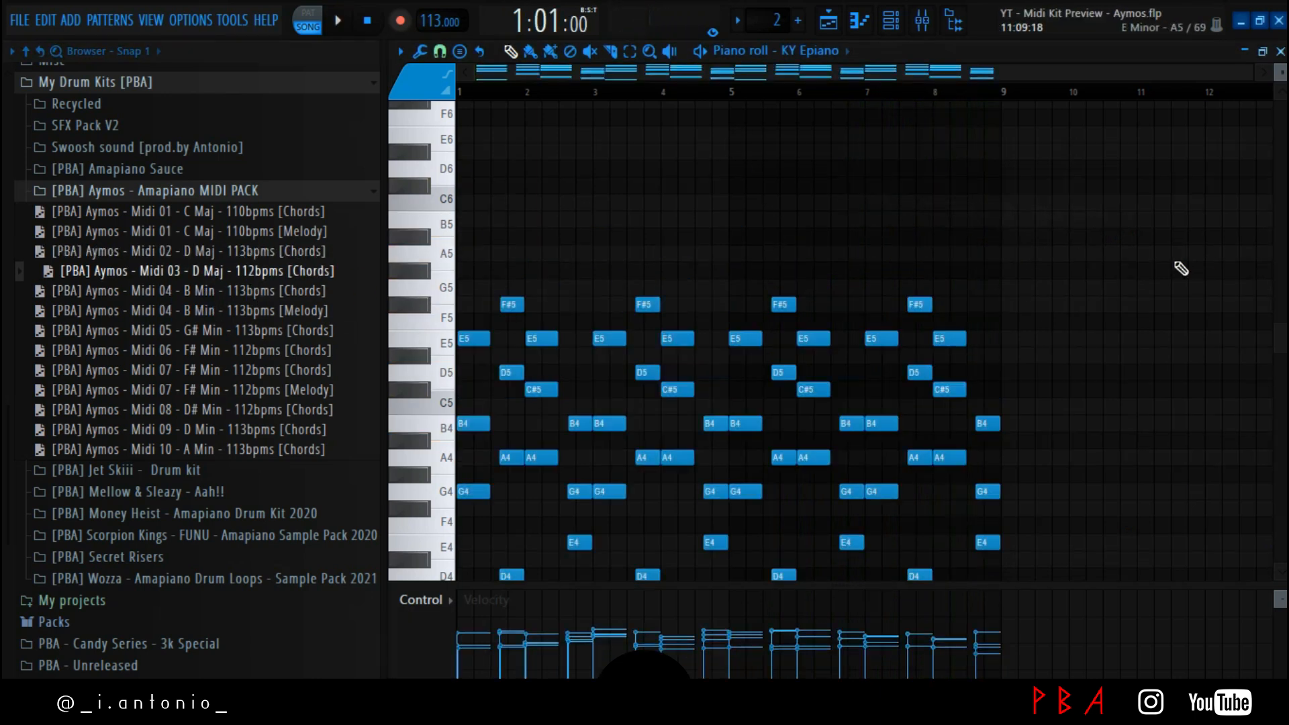
key(space)
scroll(1179, 268, up, 3)
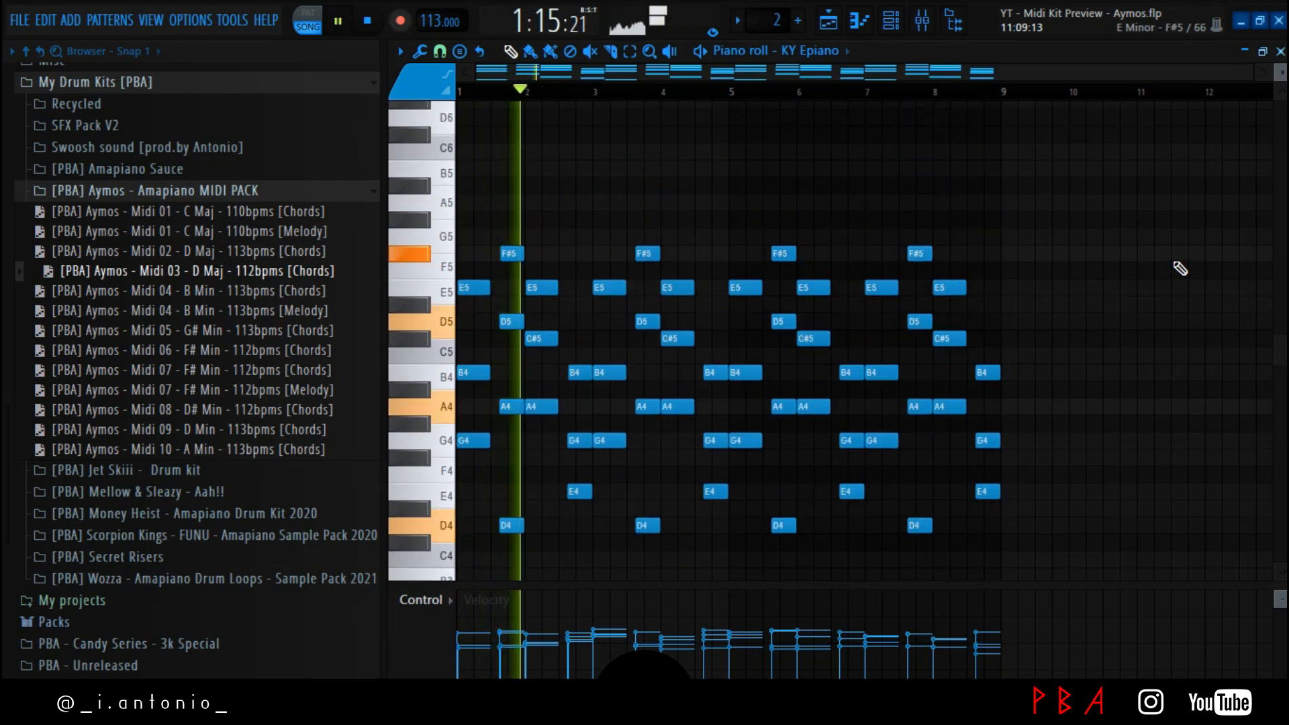
Listen through the Midi 03 chords while checking the channel rack, and stop playback
click(894, 26)
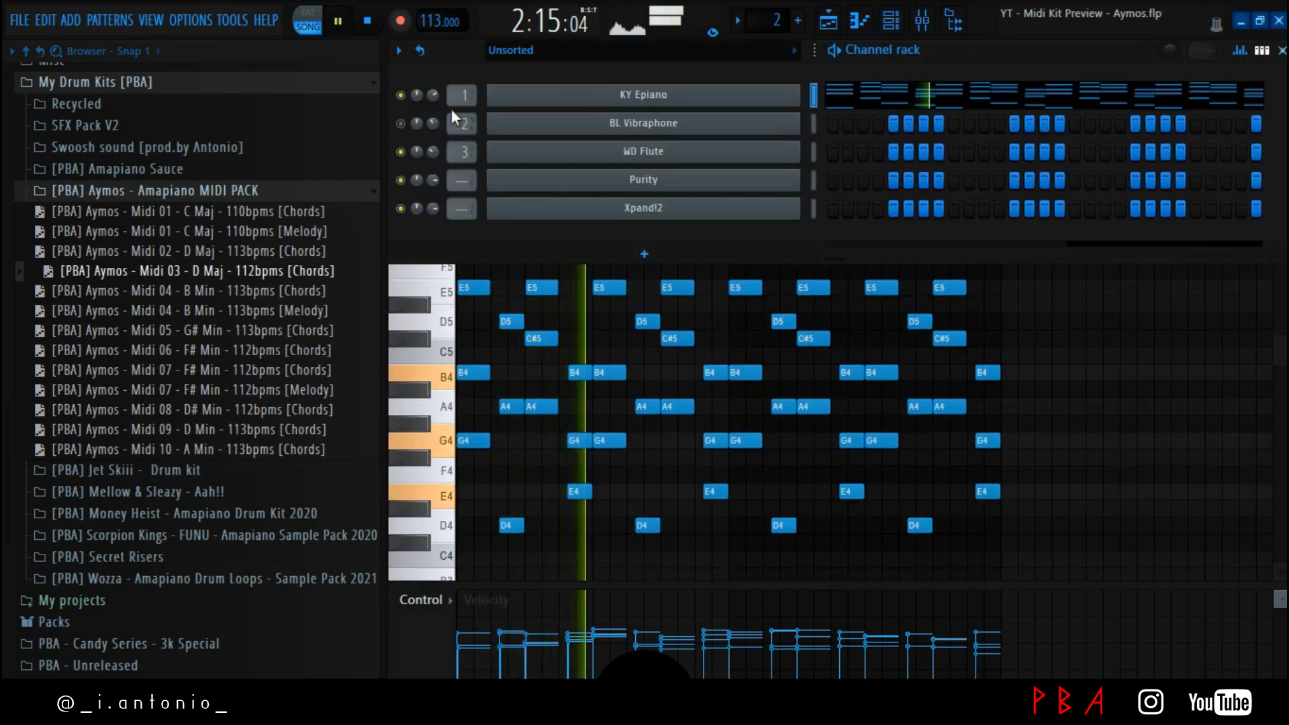
right_click(1234, 389)
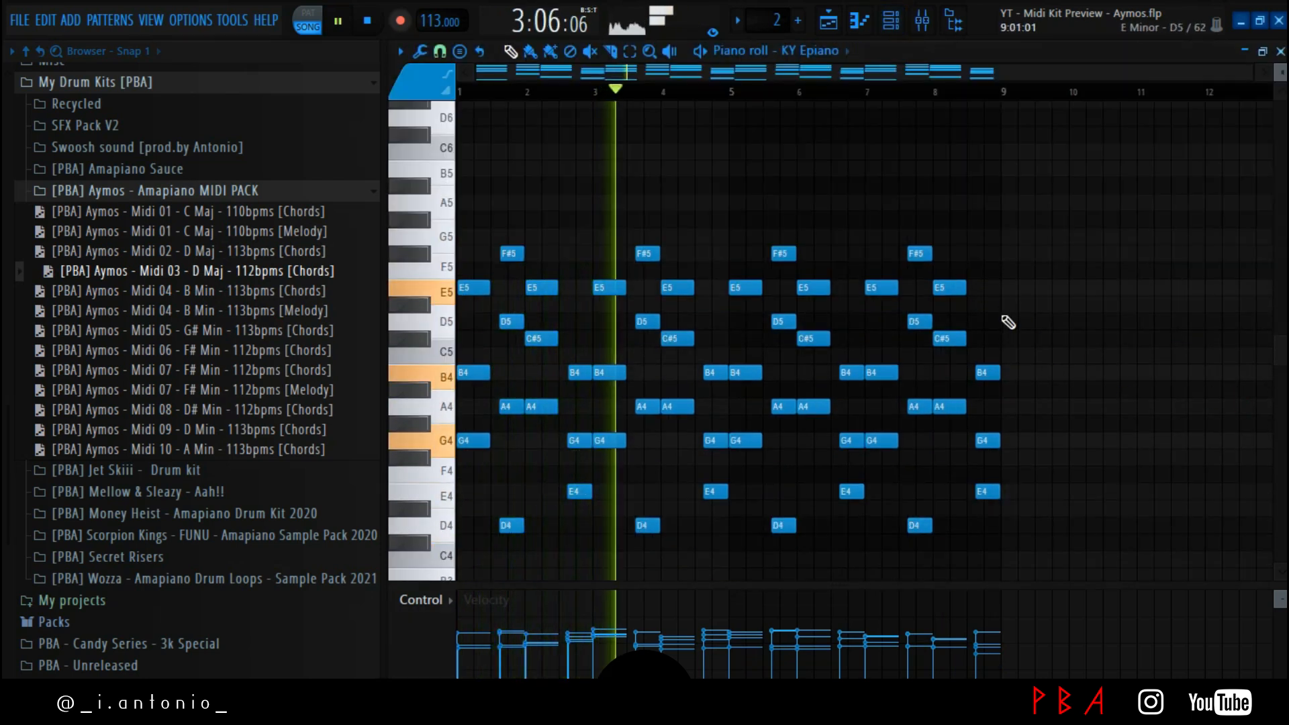
click(894, 21)
right_click(1077, 382)
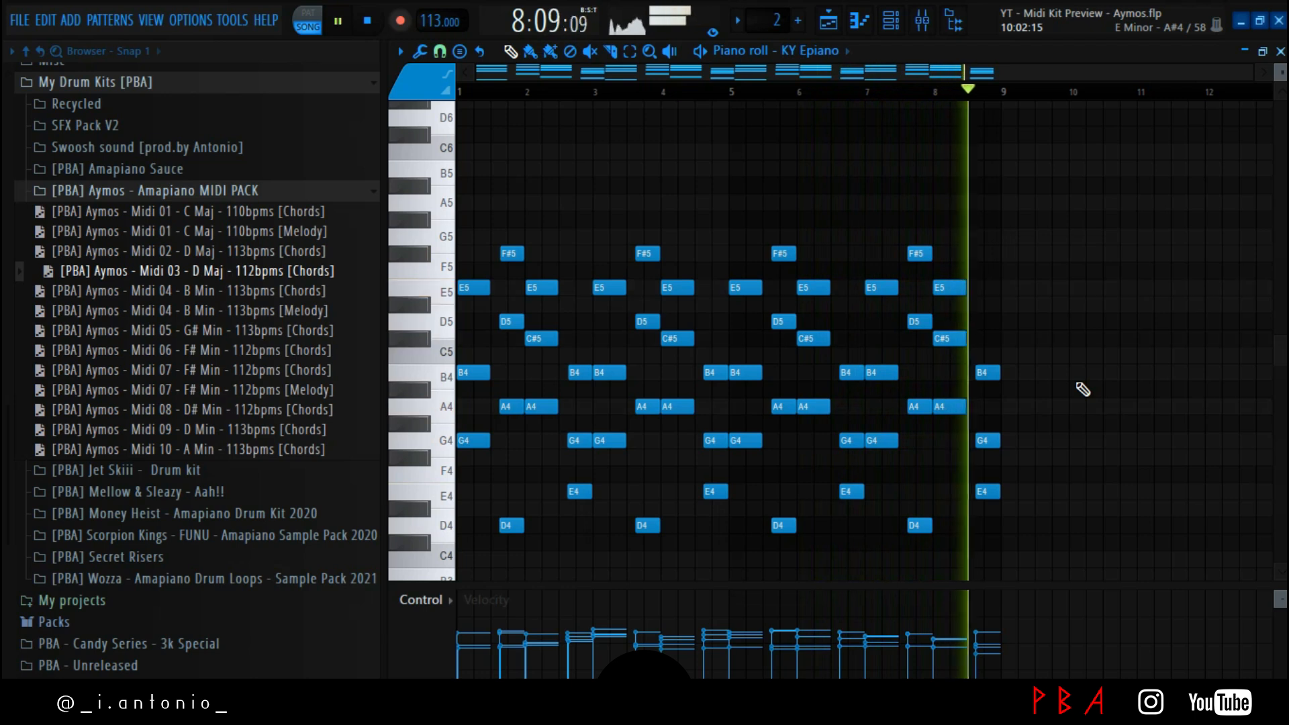
key(space)
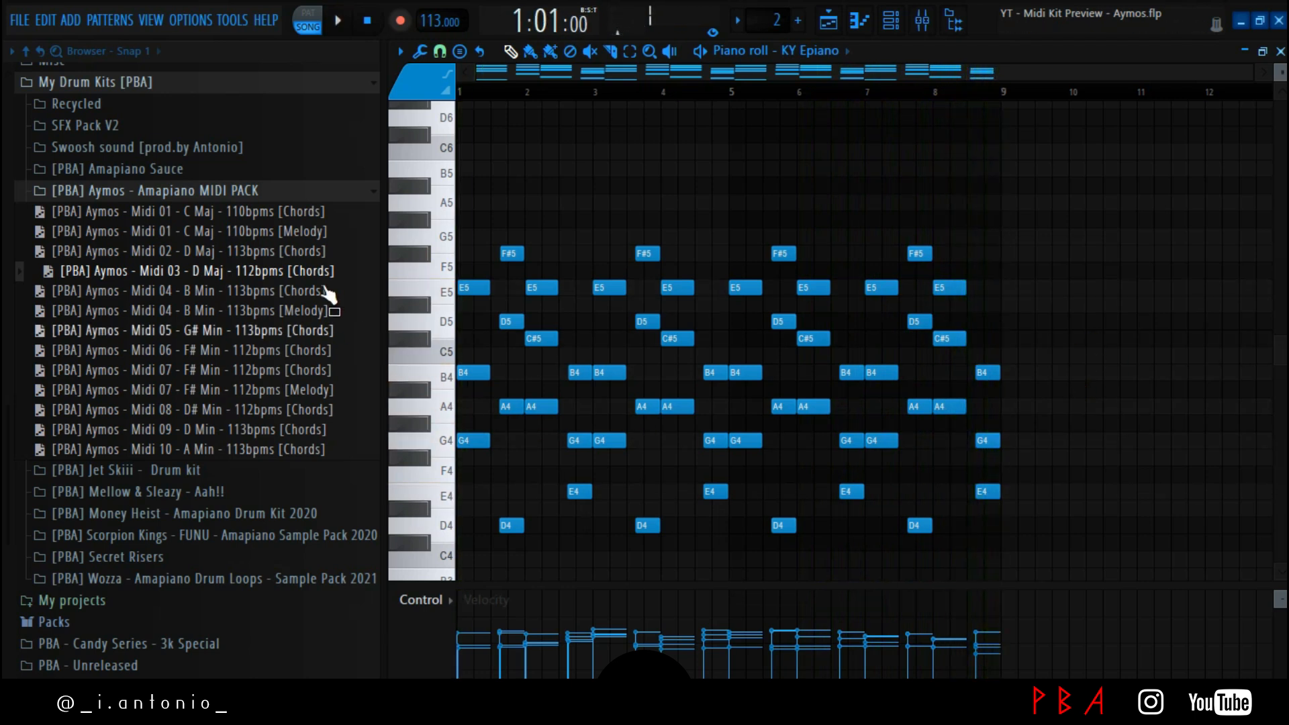
Load the Midi 04 B Min 113bpms chords onto KY Epiano and the matching melody onto BL Vibraphone
drag(315, 295, 902, 59)
click(891, 27)
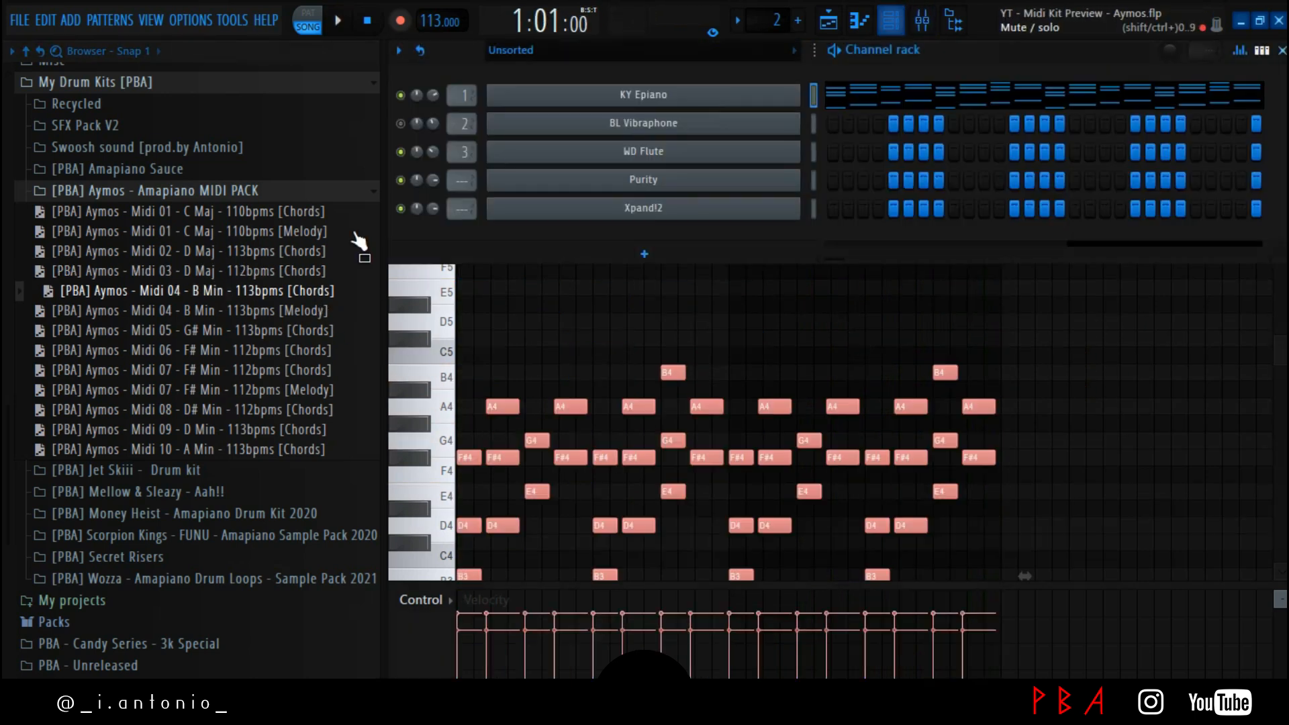
drag(769, 140, 769, 127)
click(938, 110)
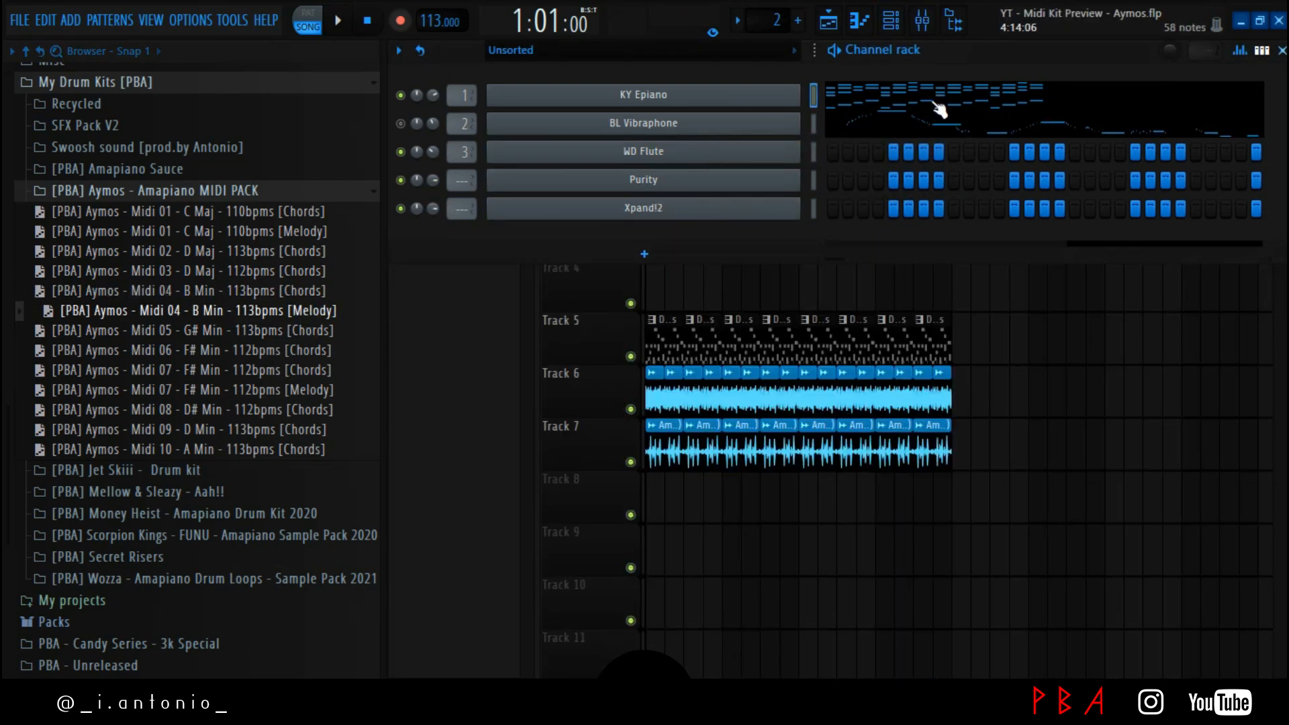
Duplicate all the KY Epiano chord notes so they repeat from bar 9 to the end of bar 16
scroll(919, 98, down, 4)
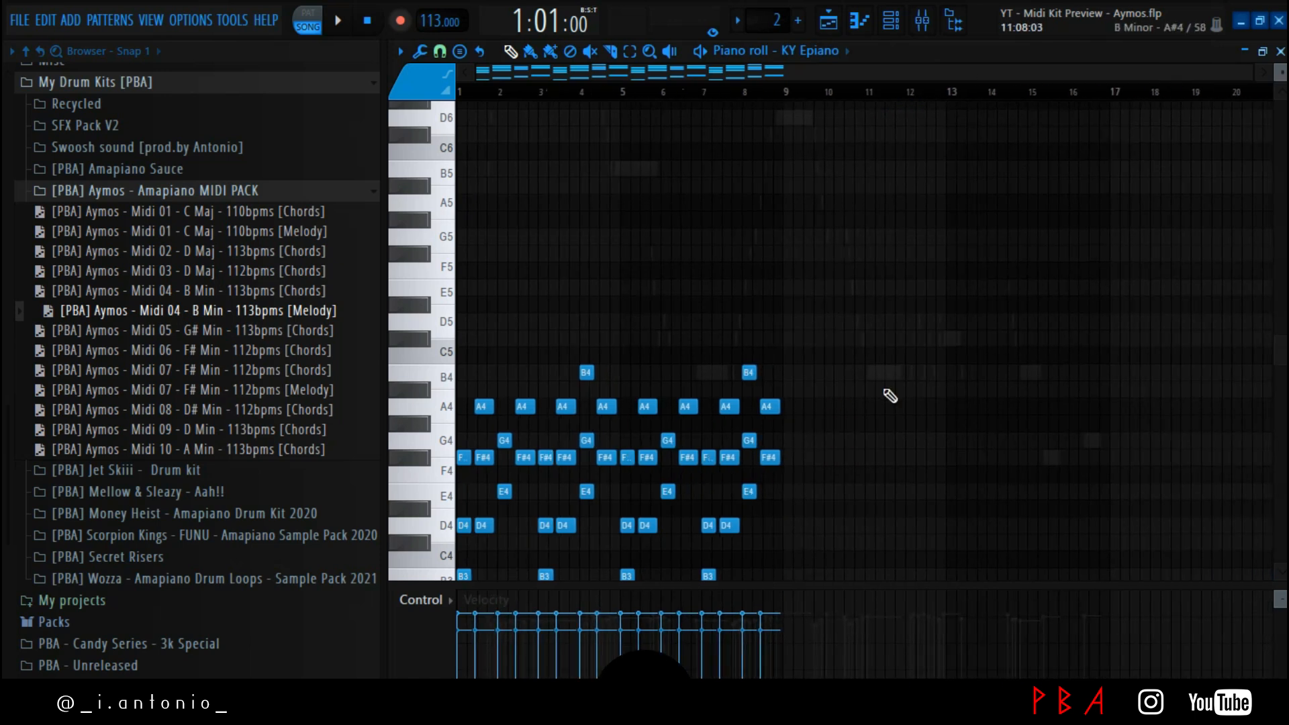
scroll(887, 416, down, 7)
drag(911, 505, 132, 6)
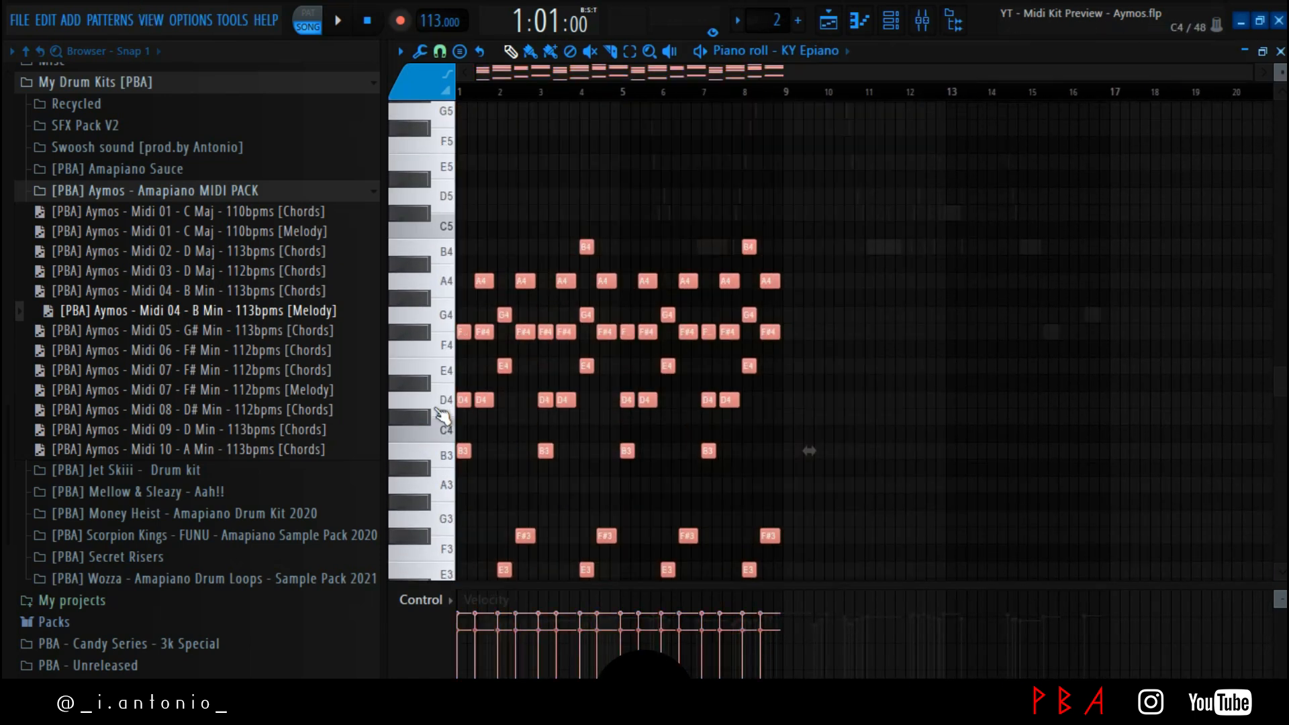
drag(457, 339, 782, 337)
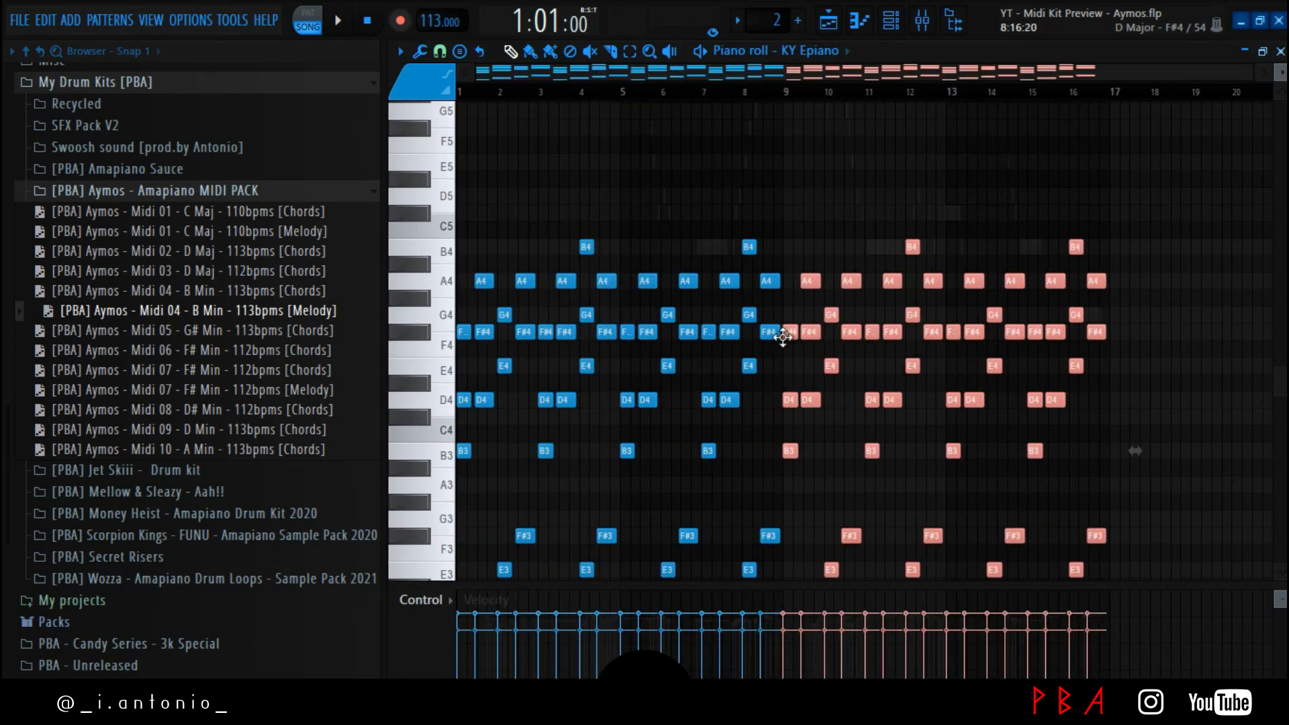
click(854, 218)
click(906, 24)
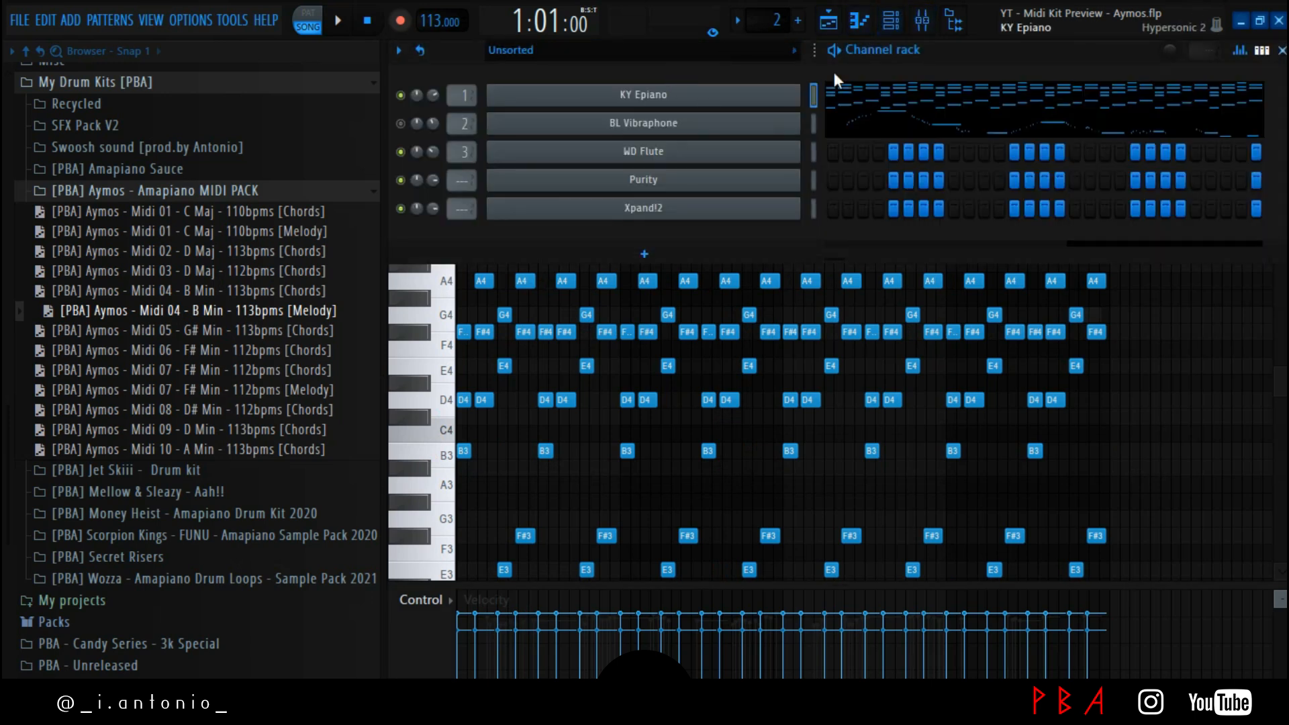
Play the Midi 04 chords over the drums with BL Vibraphone muted and examine the melody notes in its piano roll
click(833, 29)
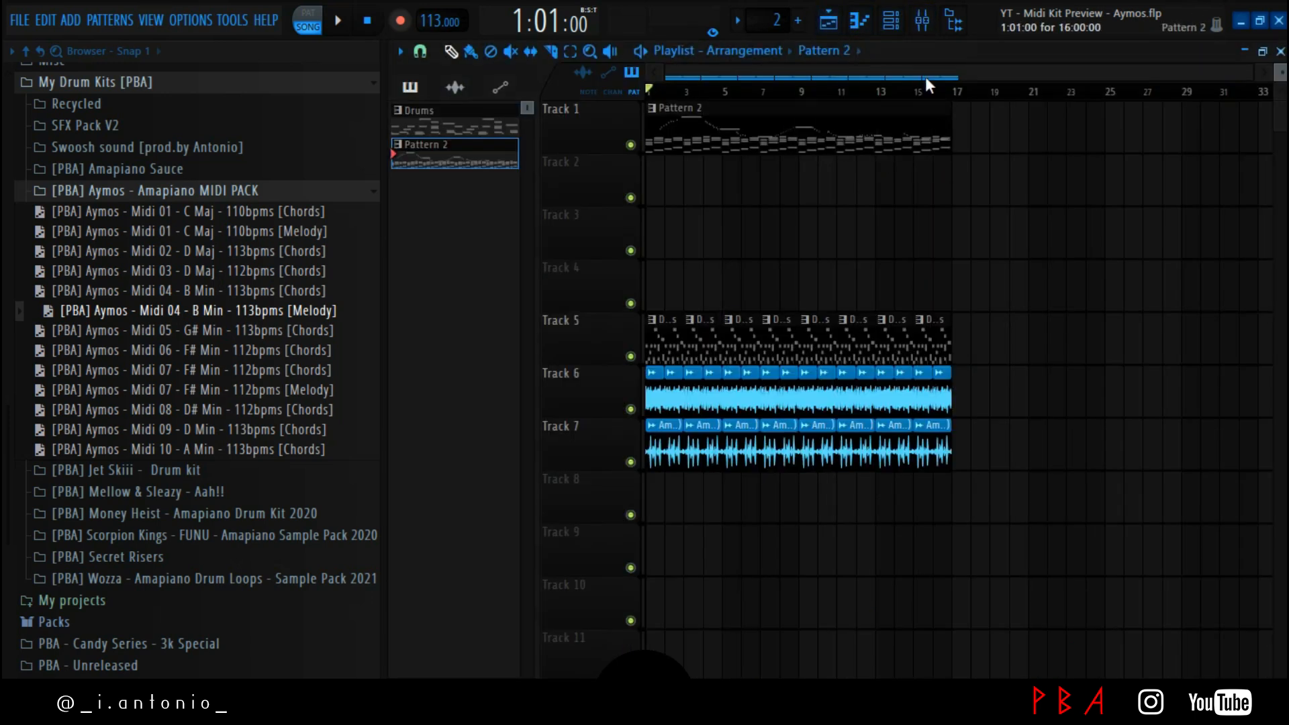
key(F6)
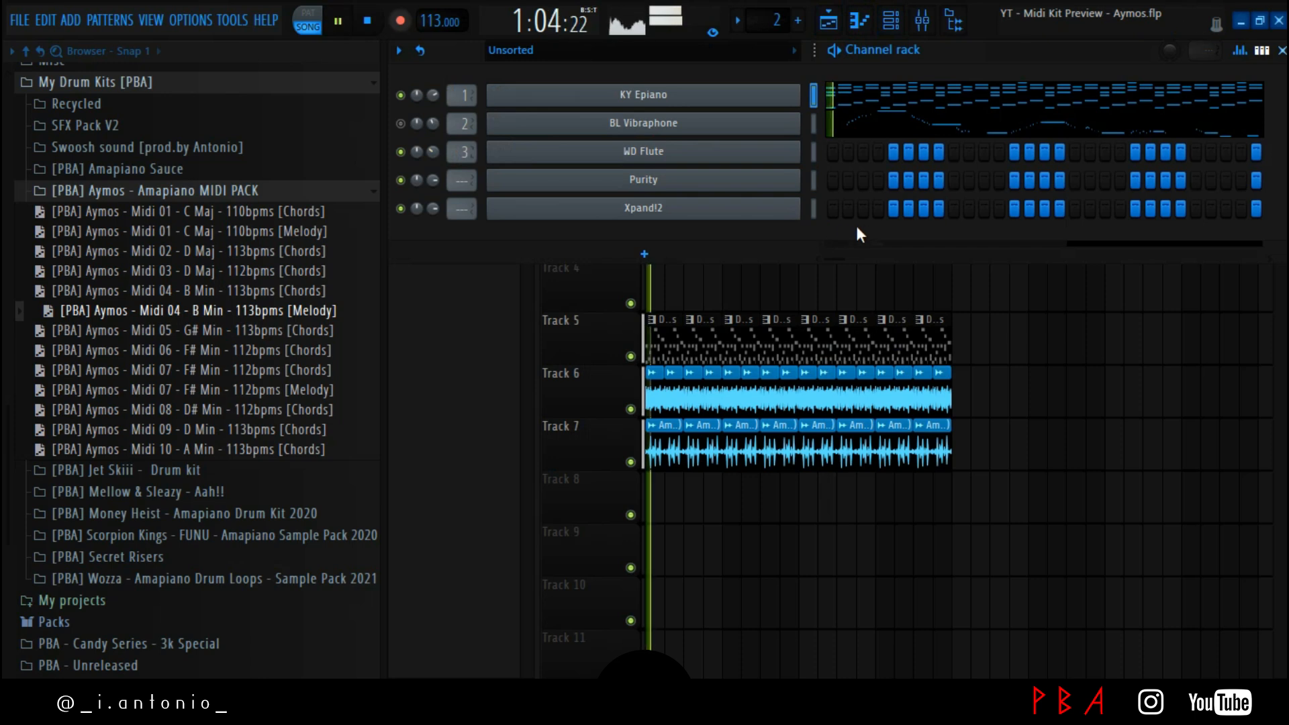
scroll(427, 98, down, 3)
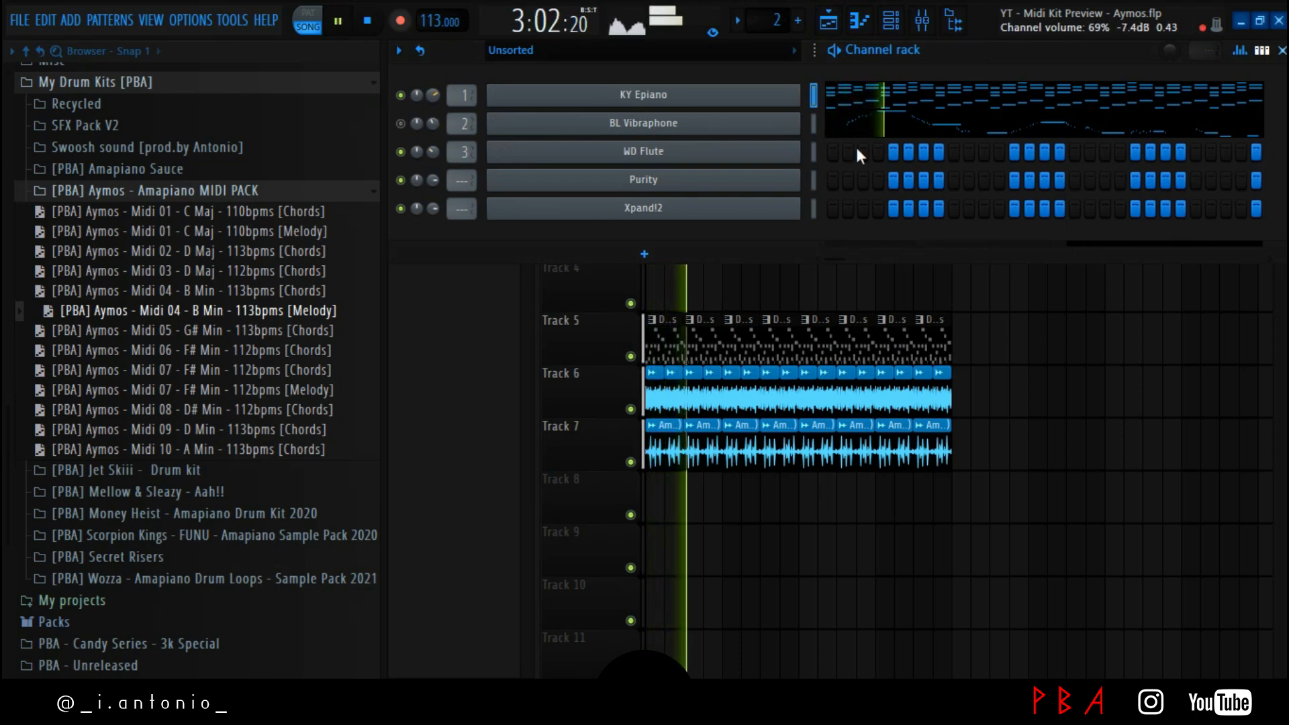
click(932, 134)
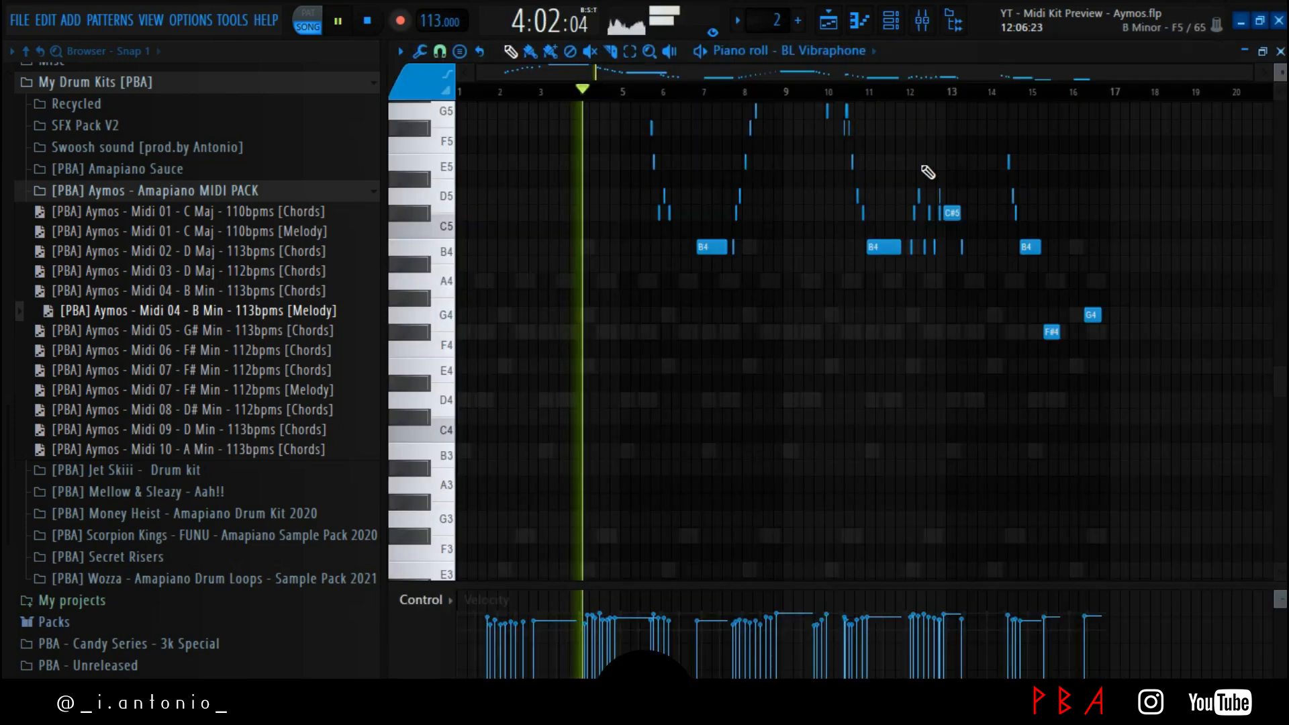
scroll(929, 180, down, 4)
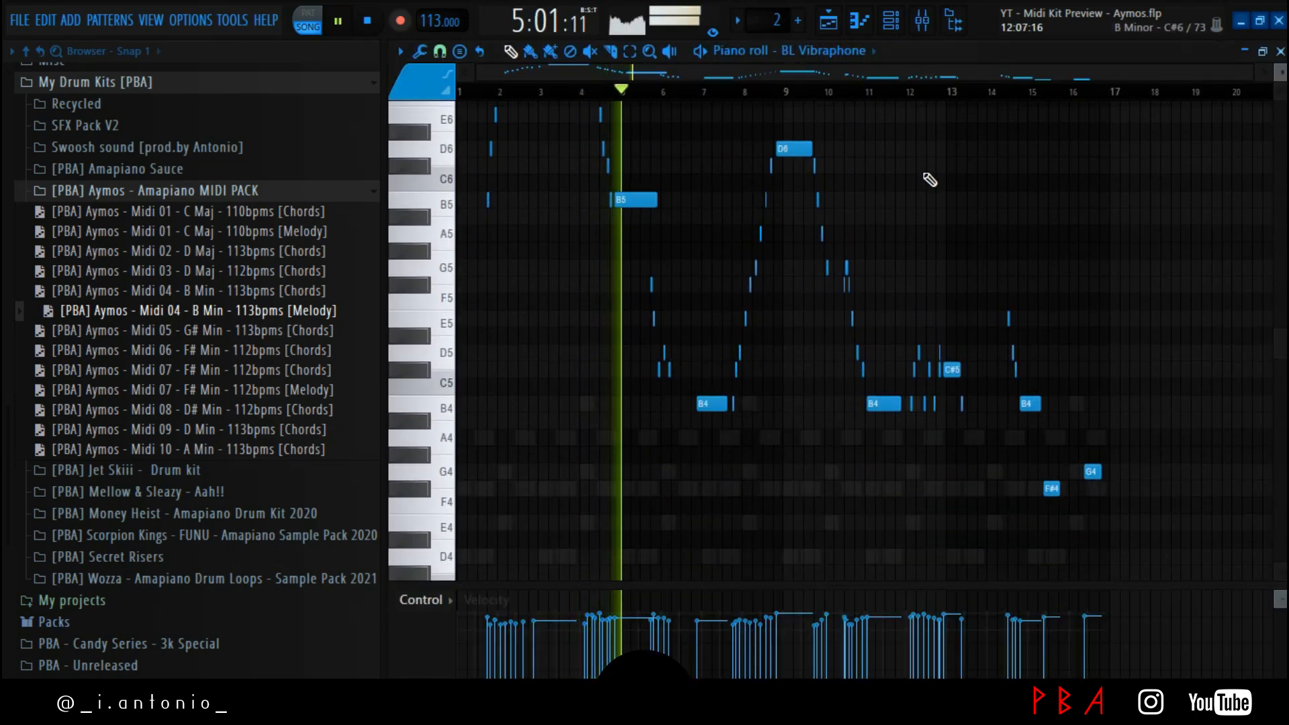
click(1280, 51)
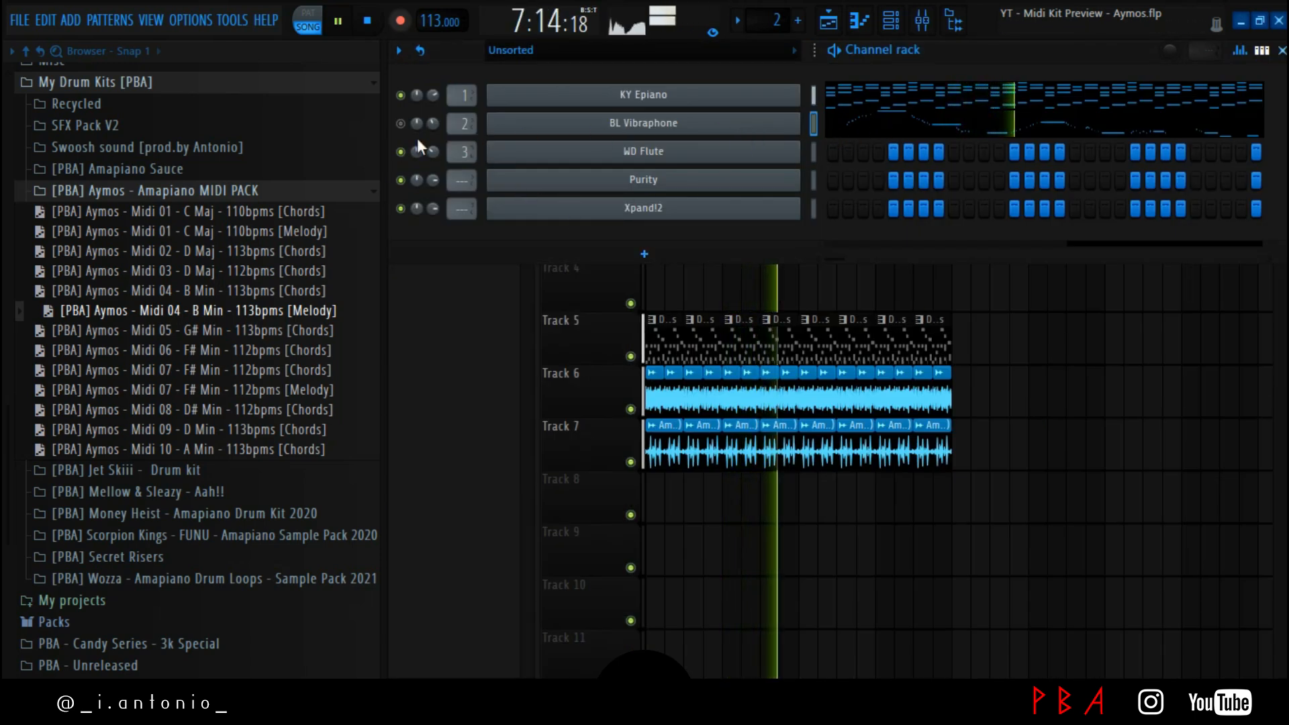
Unmute BL Vibraphone, restart playback and follow the Midi 04 melody and chords in their piano rolls
click(400, 123)
key(space)
click(840, 130)
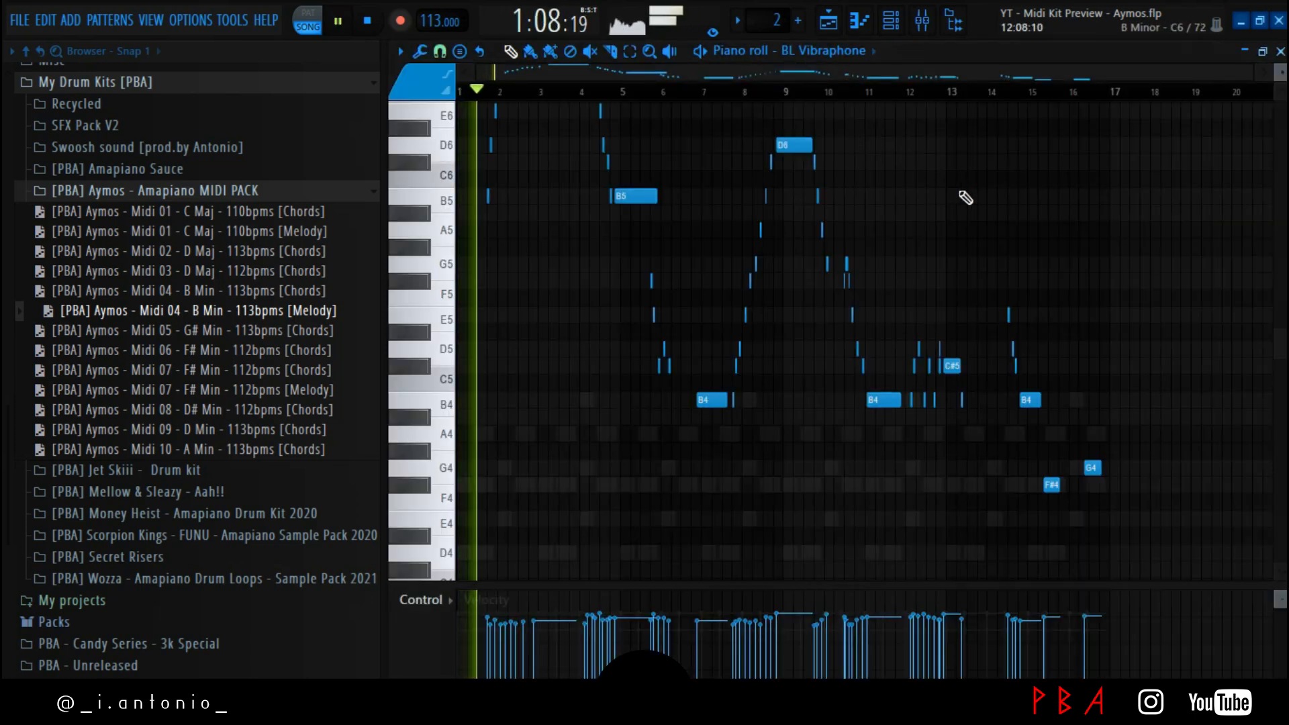
scroll(967, 197, up, 4)
scroll(966, 198, down, 4)
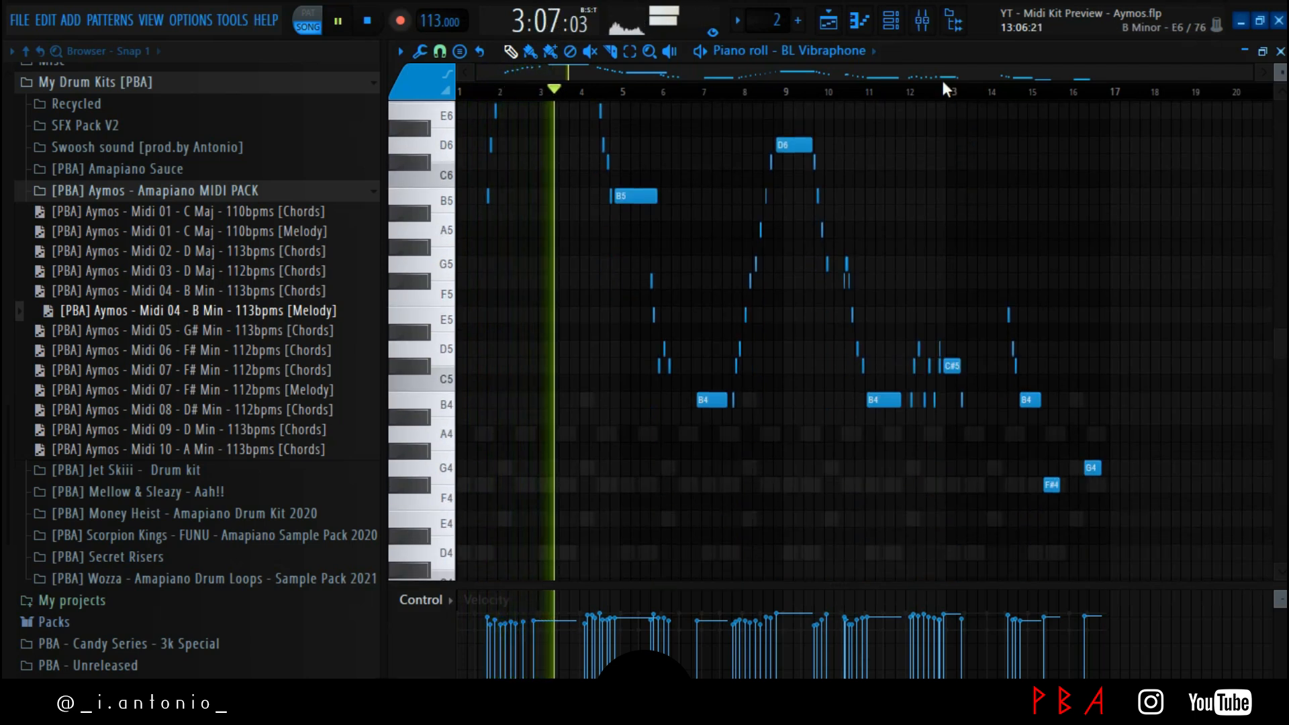
double_click(820, 441)
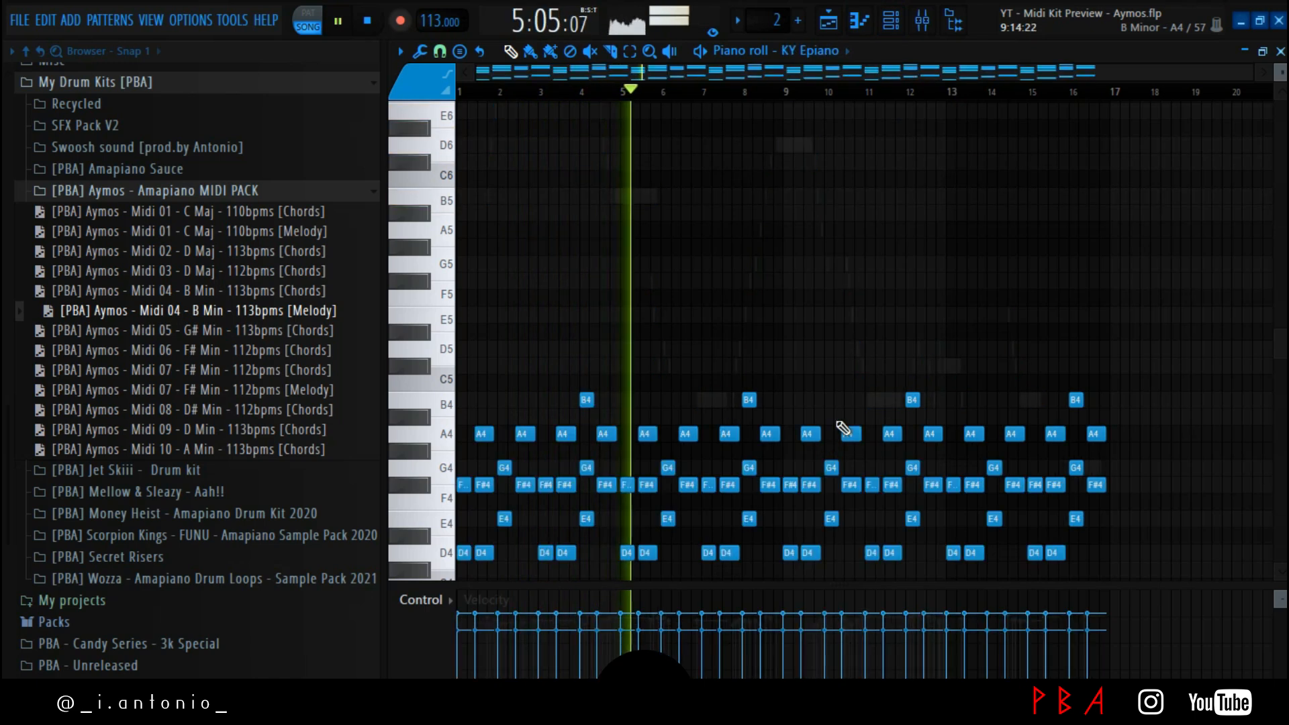
scroll(973, 308, down, 5)
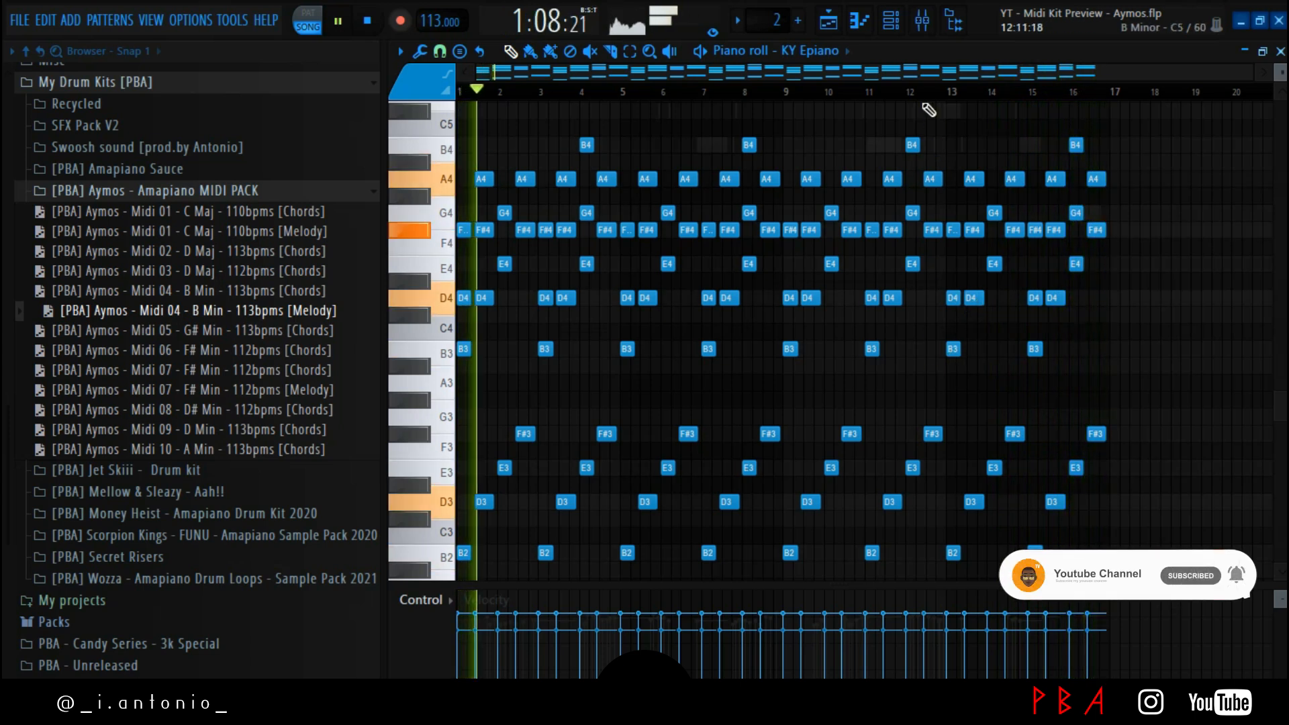
Stop playback, cut the KY Epiano and BL Vibraphone notes, and load the Midi 05 G# Min 113bpms chords onto KY Epiano
key(space)
click(891, 20)
right_click(797, 95)
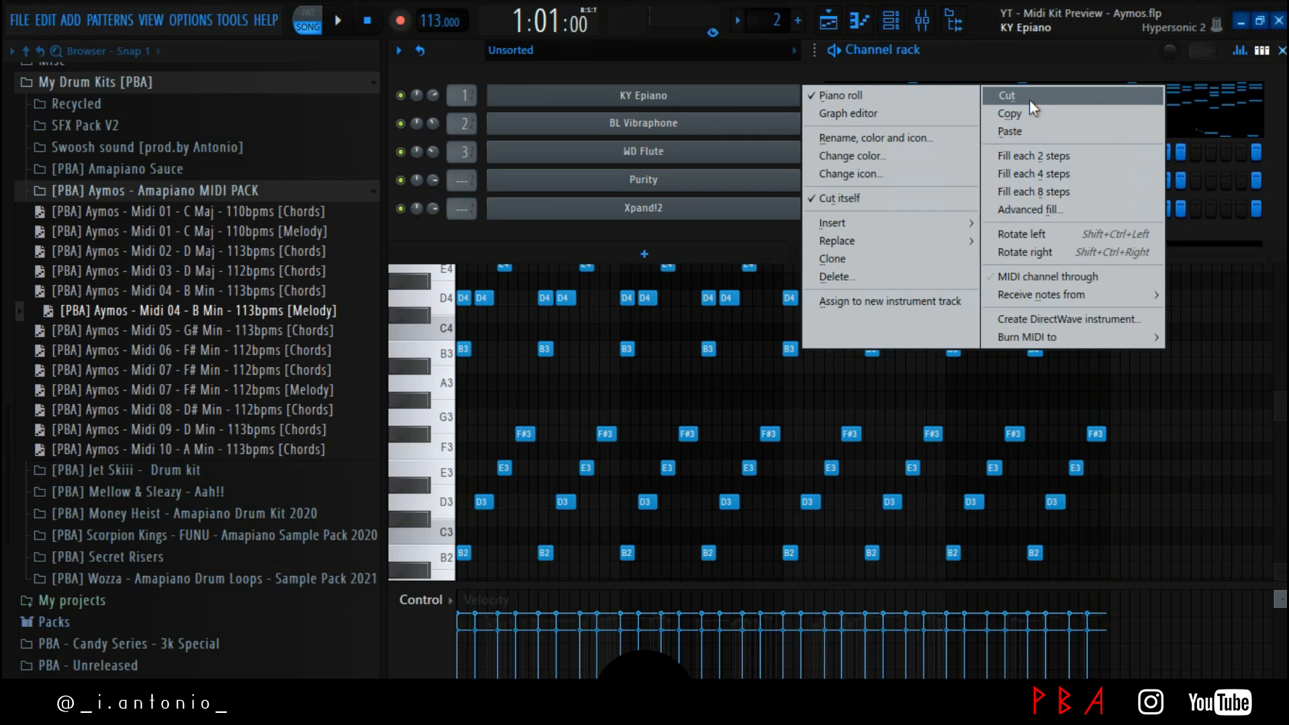
right_click(703, 125)
click(1059, 128)
drag(399, 315, 778, 120)
Play the Midi 05 chords over the drum arrangement and follow them in the KY Epiano piano roll
click(827, 21)
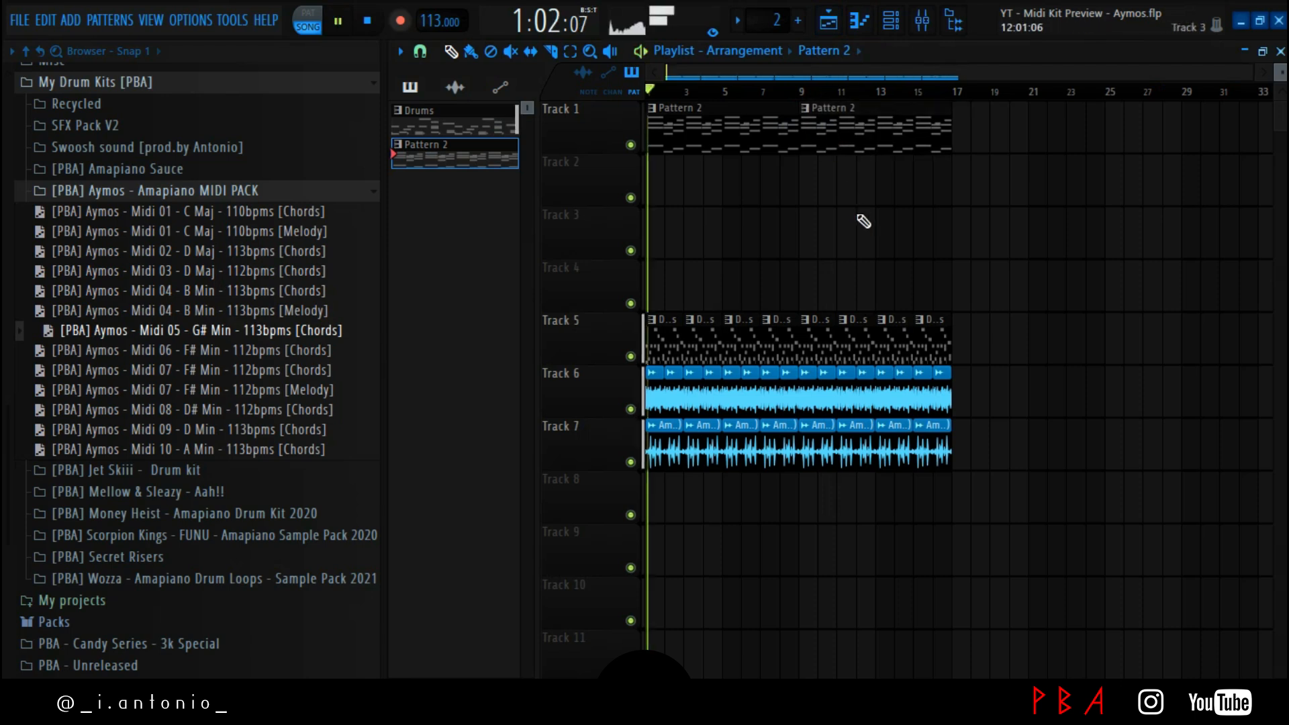
key(F6)
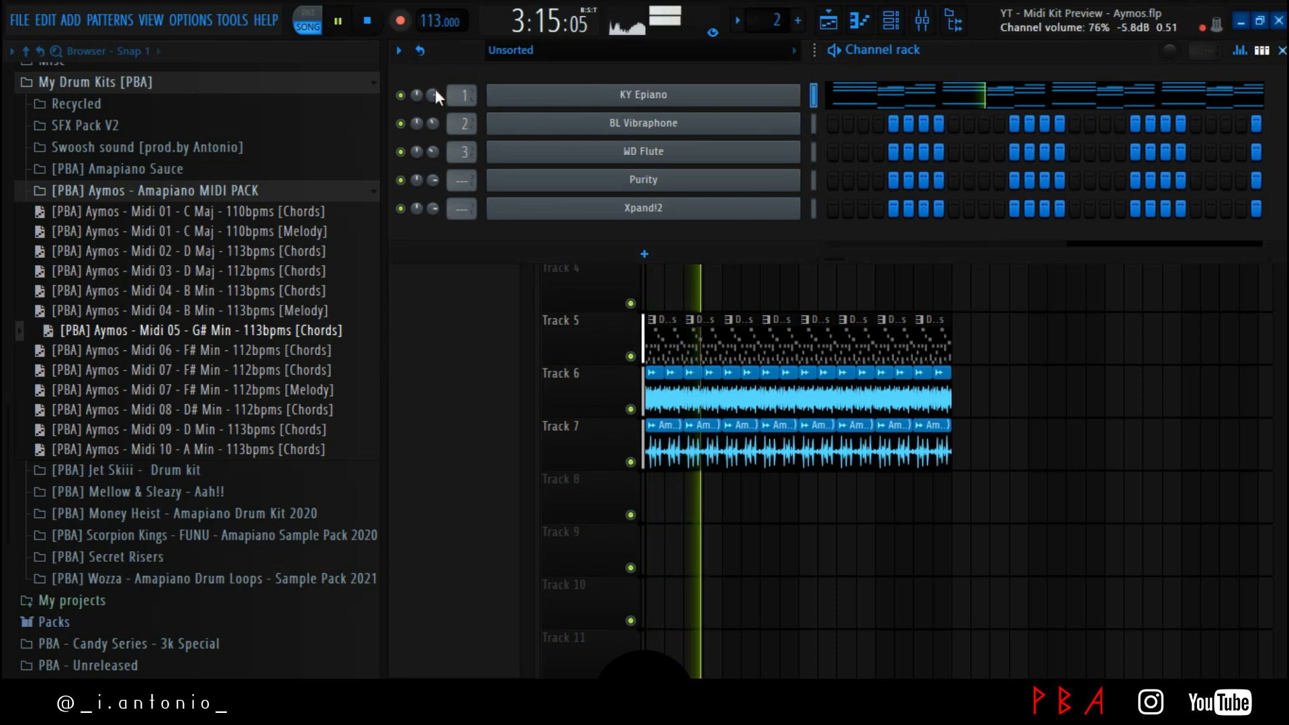
click(851, 104)
scroll(923, 391, up, 2)
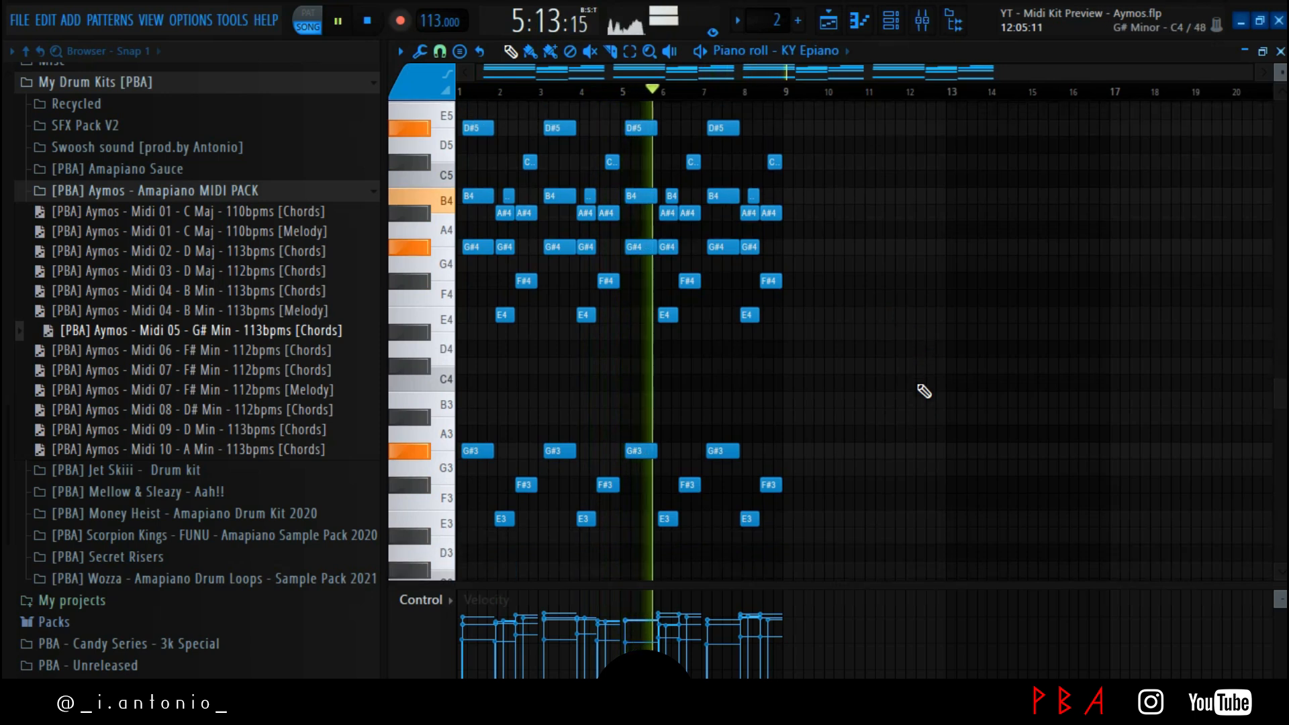
click(924, 22)
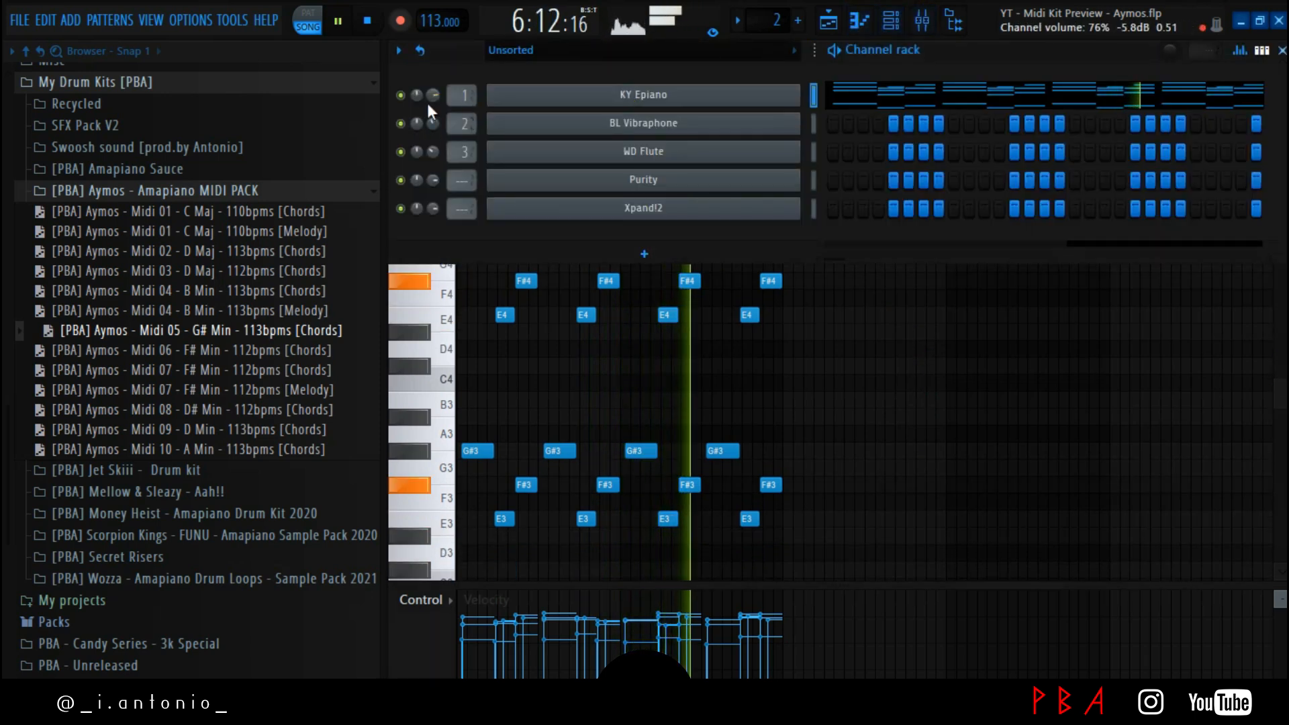
right_click(1098, 452)
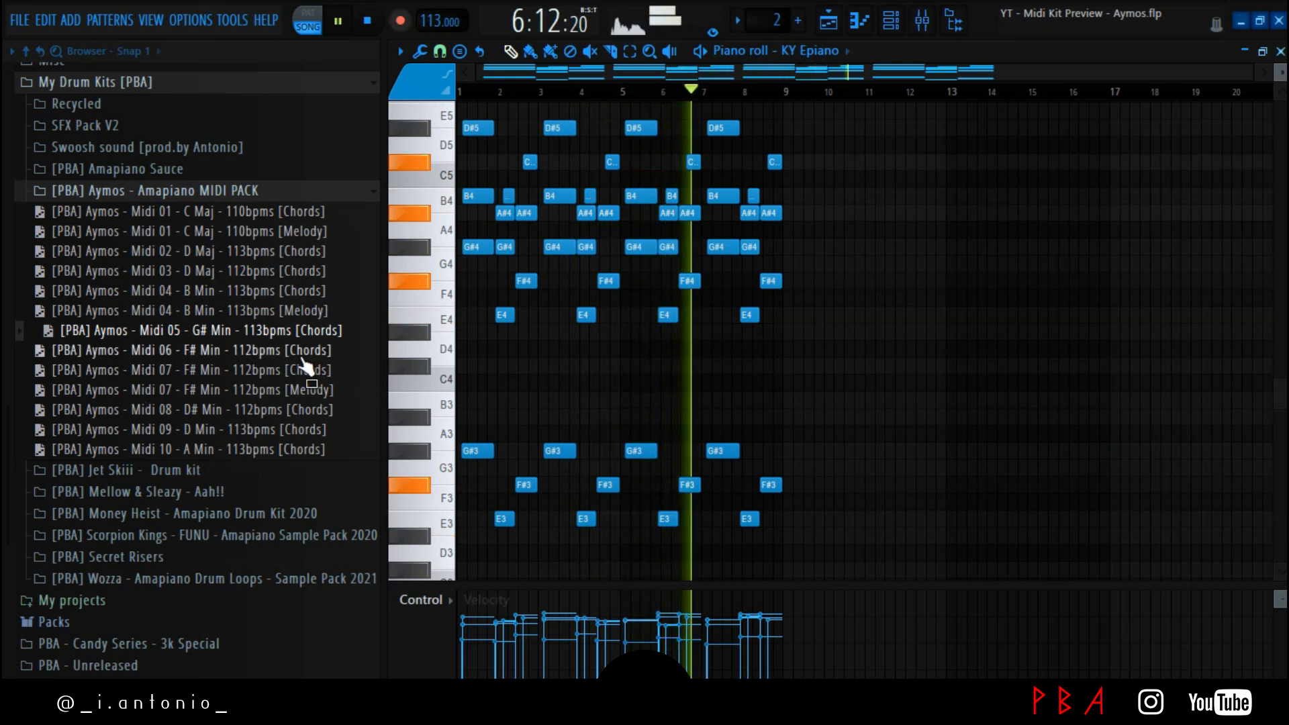
Replace the KY Epiano notes with the Midi 06 F# Min 112bpms chords and listen to them over the drums
mouse_move(302, 352)
mouse_down()
mouse_move(1030, 265)
mouse_move(926, 336)
mouse_up()
scroll(926, 333, down, 2)
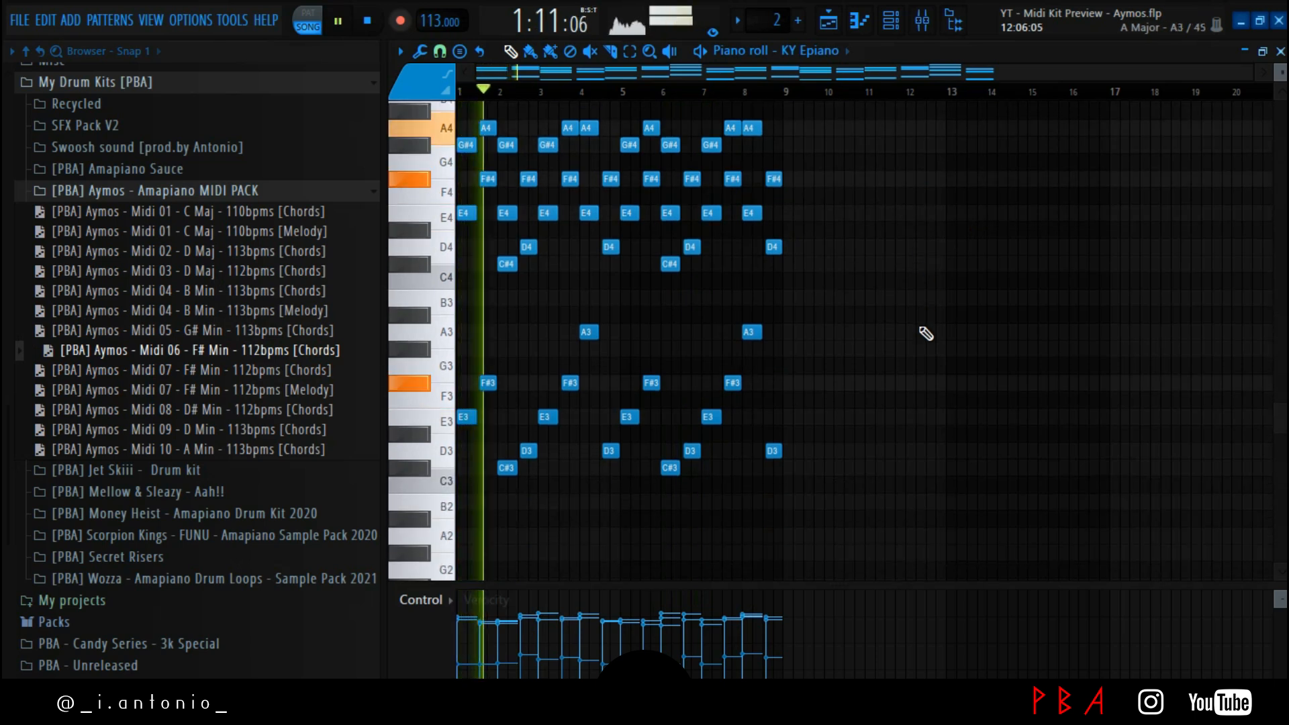
click(890, 22)
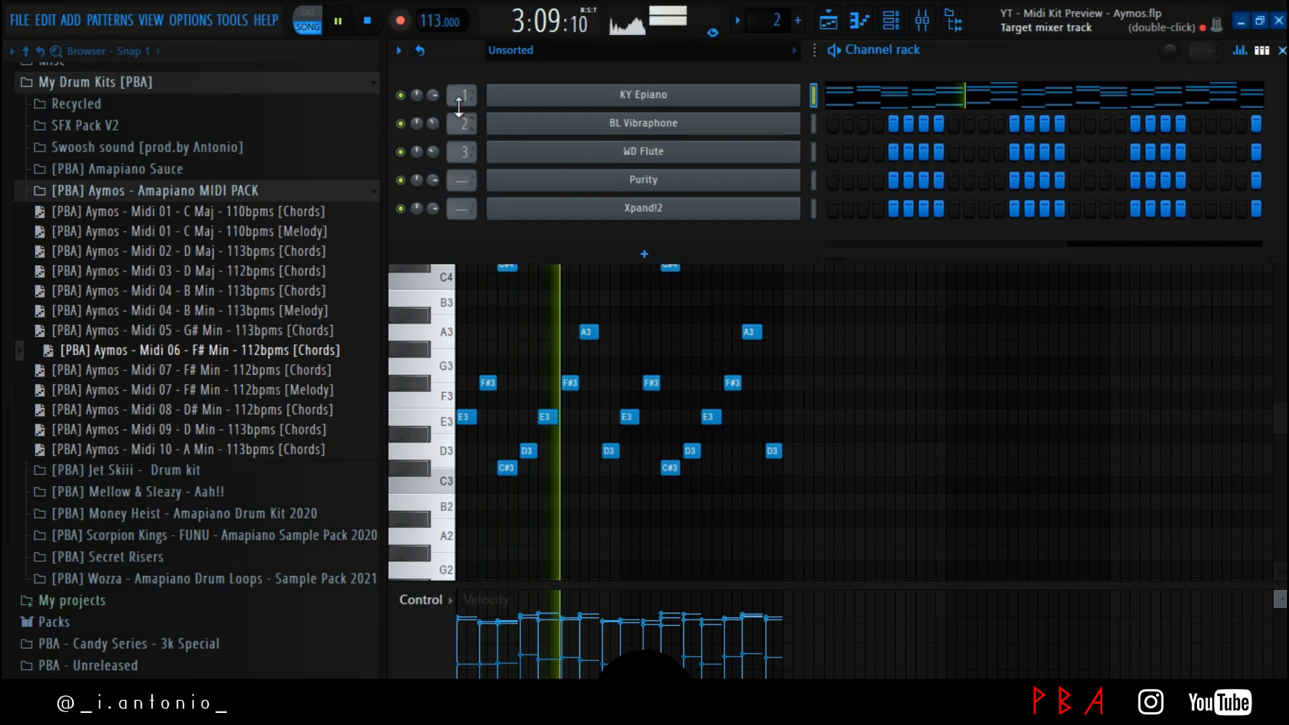
key(F6)
scroll(964, 410, up, 3)
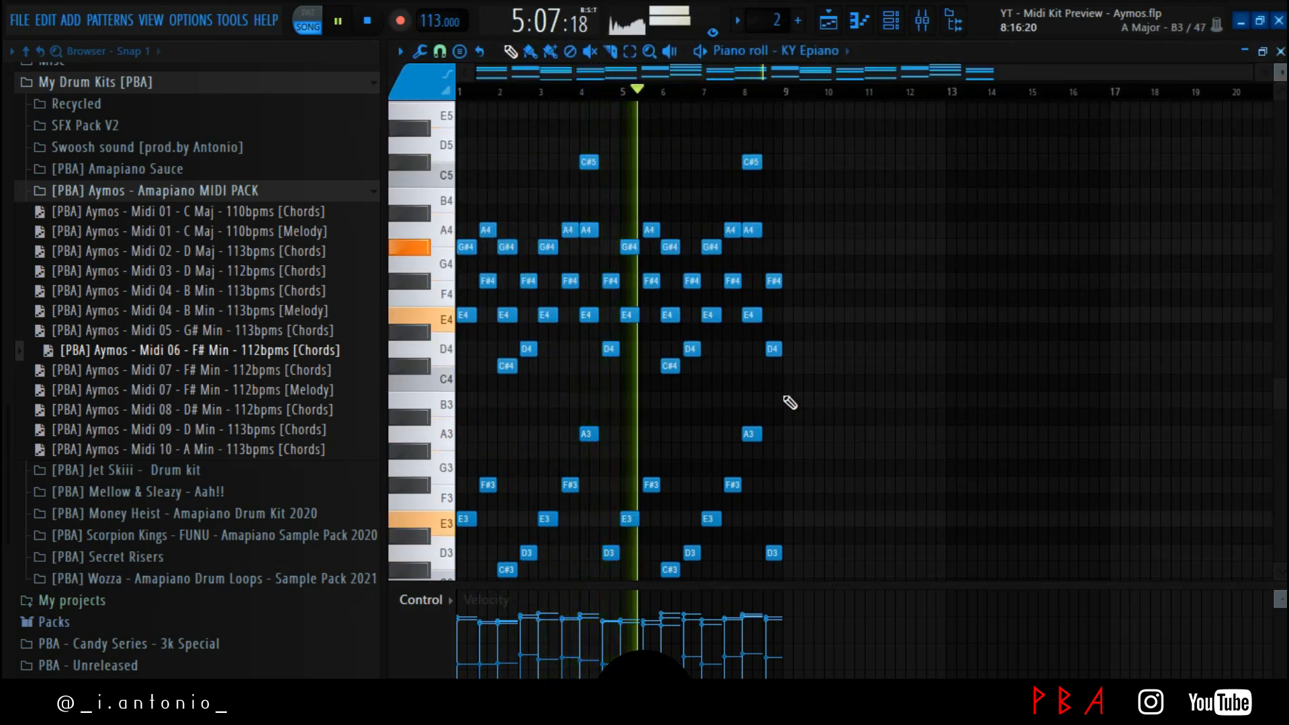
click(890, 22)
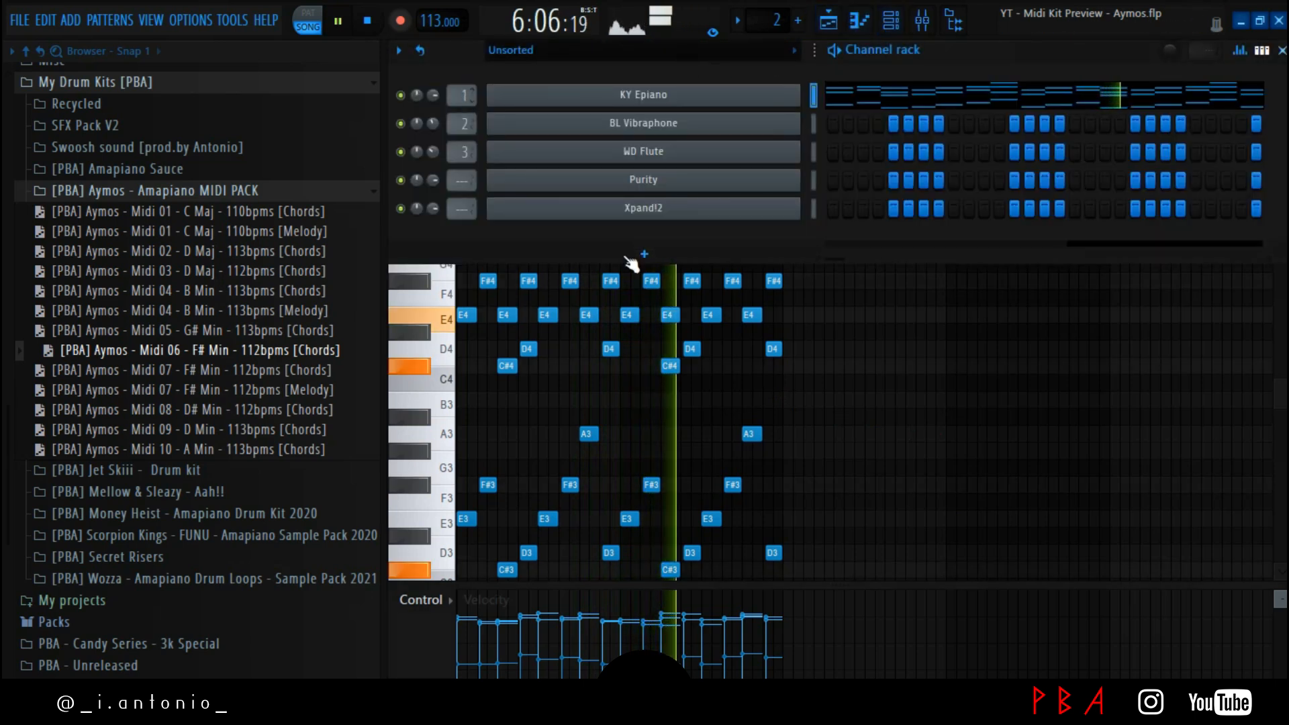
key(F6)
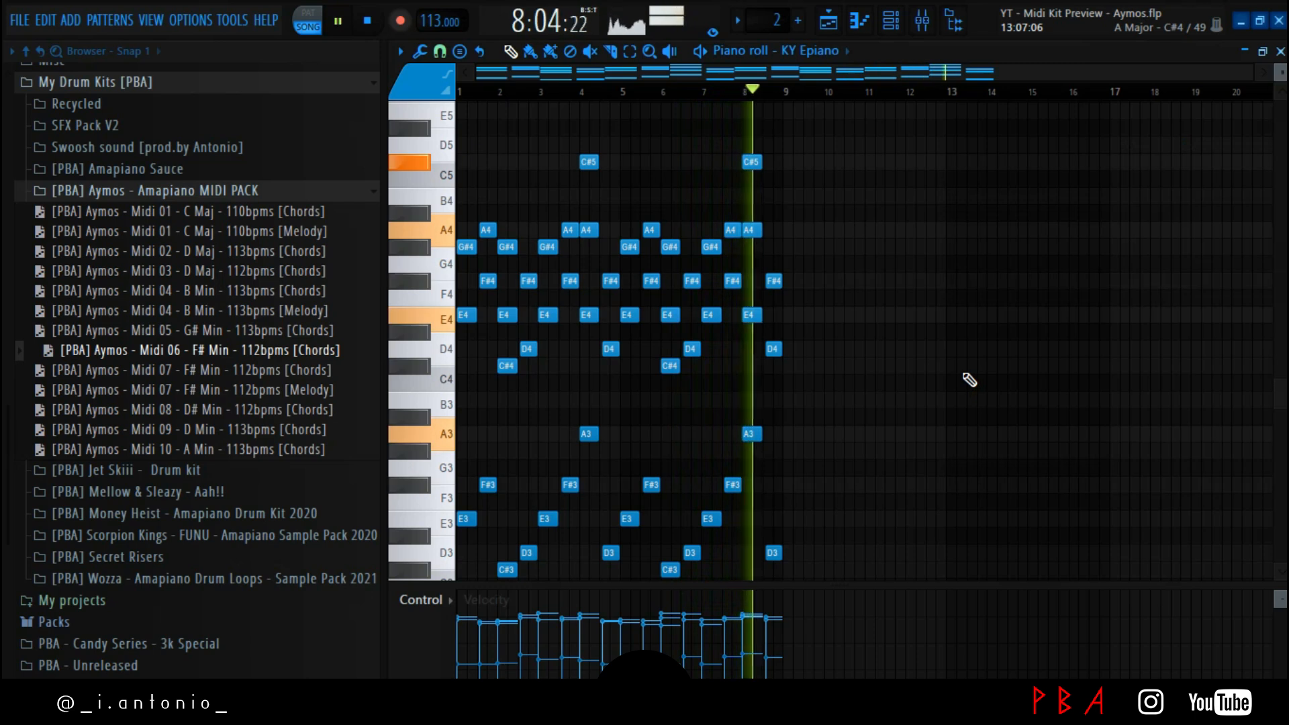
Stop playback and load the Midi 07 F# Min 112bpms chords onto KY Epiano and the matching melody onto WD Flute
key(space)
mouse_move(325, 371)
mouse_down()
mouse_move(752, 259)
mouse_move(1004, 209)
mouse_up()
click(890, 27)
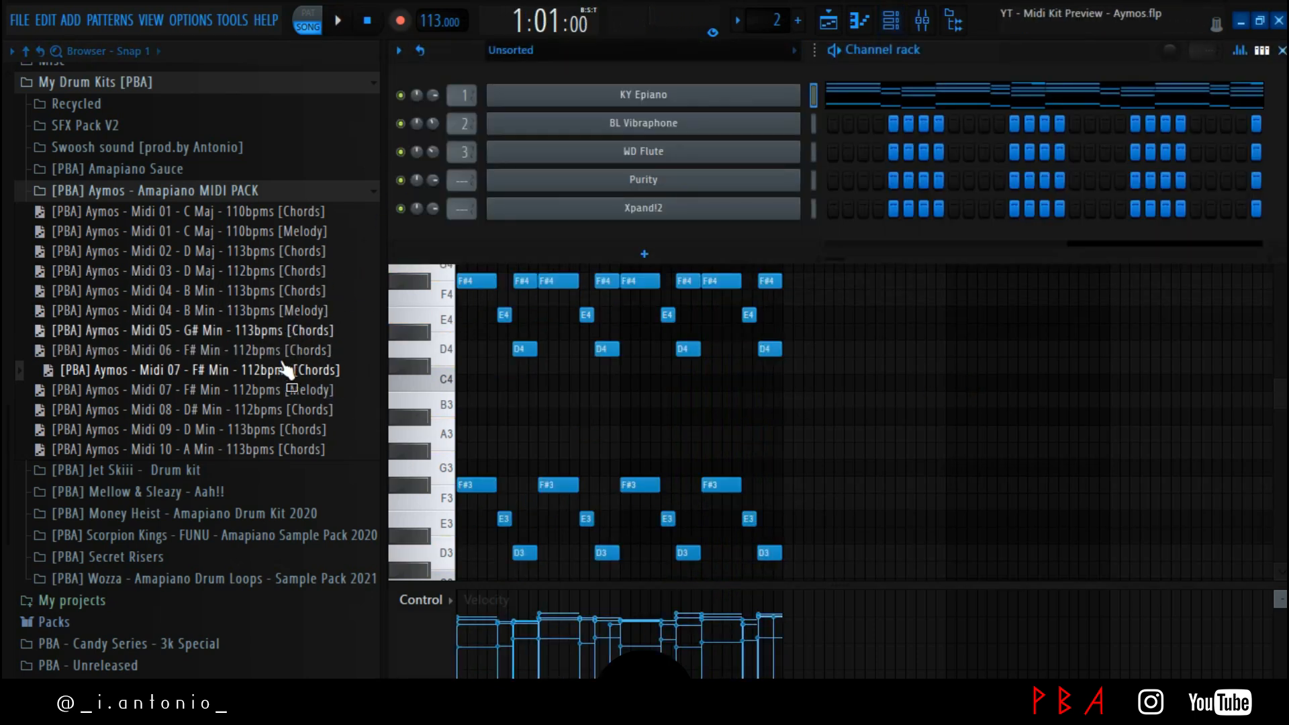
drag(298, 396, 623, 290)
drag(722, 167, 770, 159)
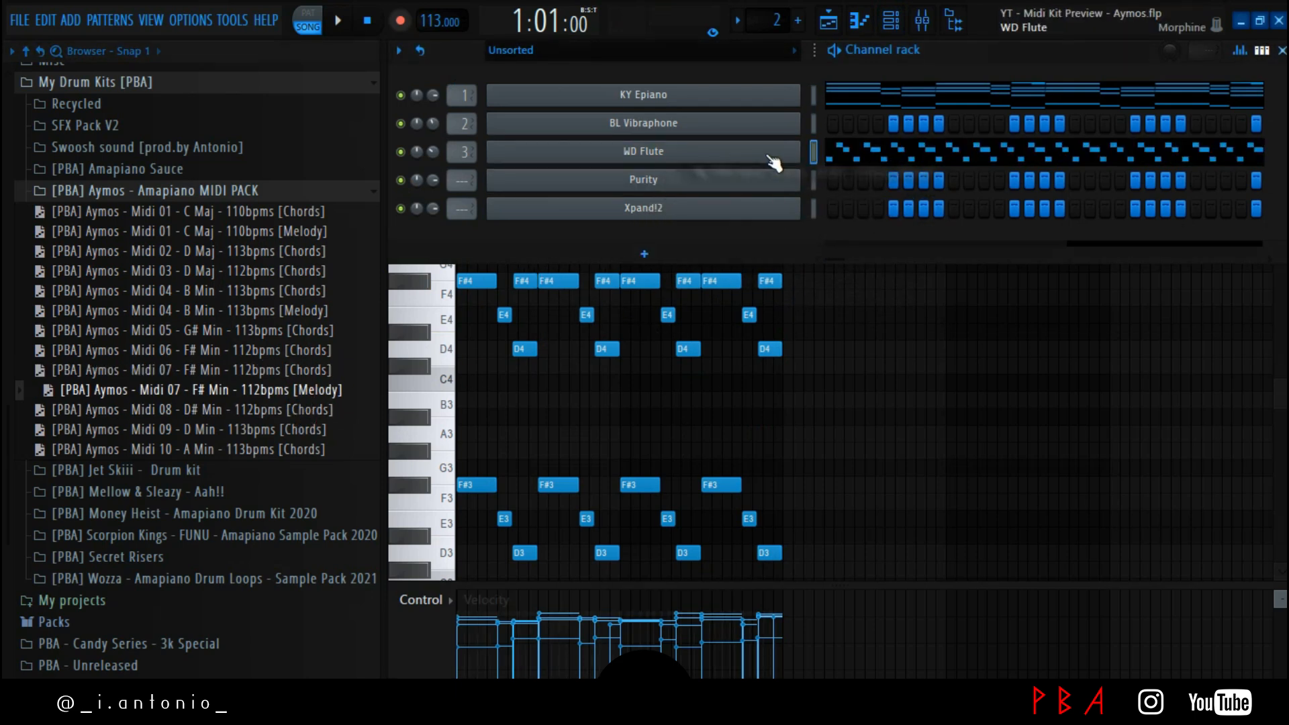
Play the Midi 07 chords over the drums with the WD Flute melody muted
right_click(1014, 351)
key(space)
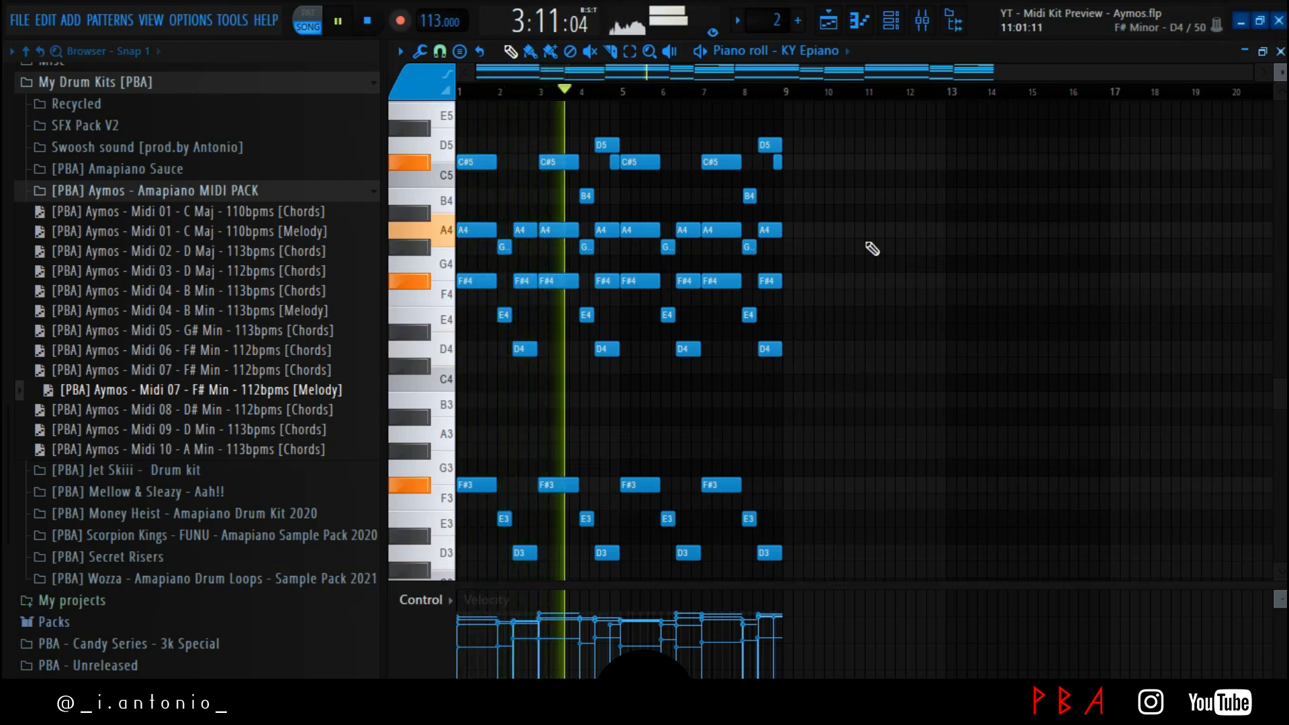
click(921, 20)
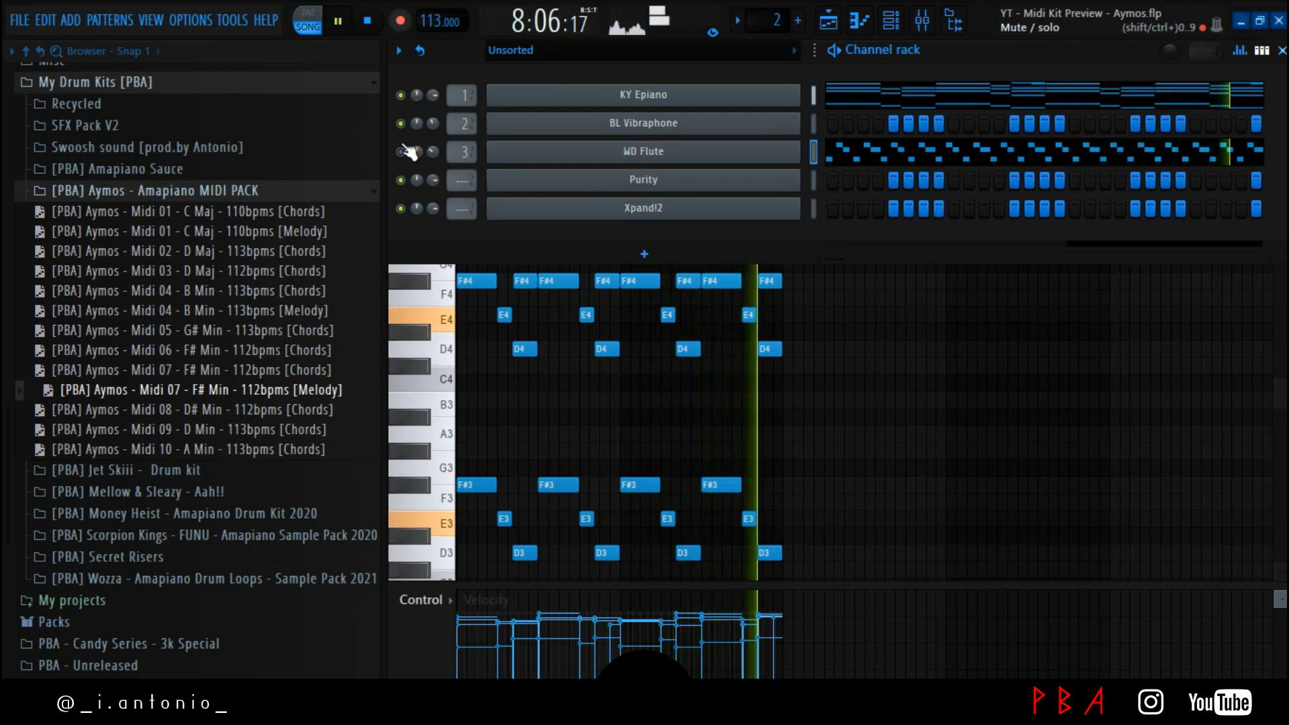
Play the Midi 07 chords from the start with WD Flute unmuted and examine both channels' piano rolls
key(space)
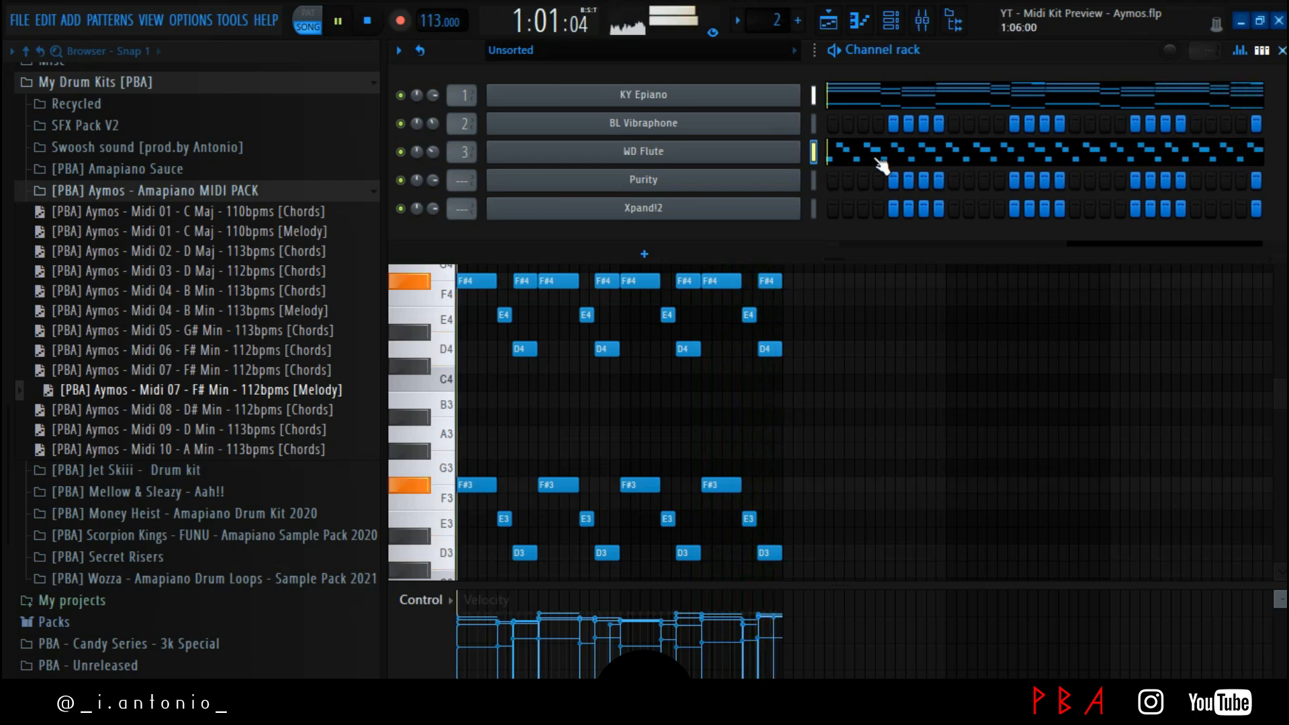
click(839, 157)
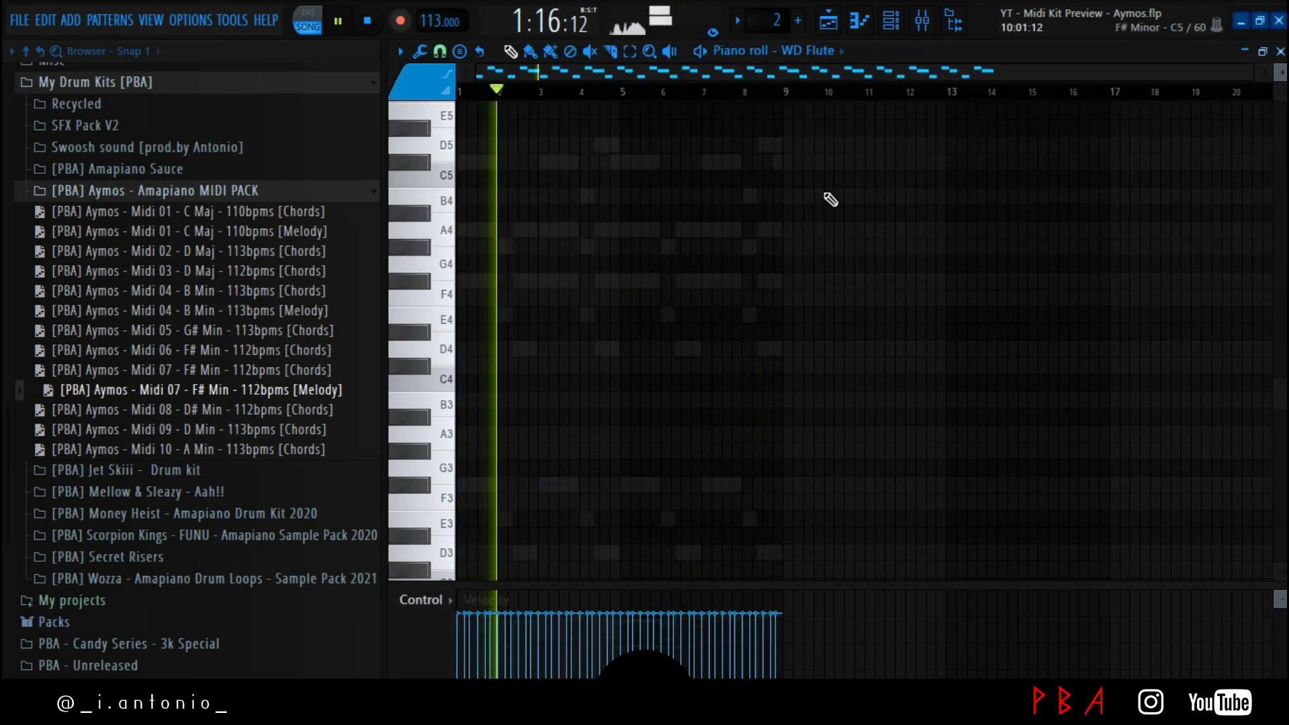
click(890, 22)
click(844, 99)
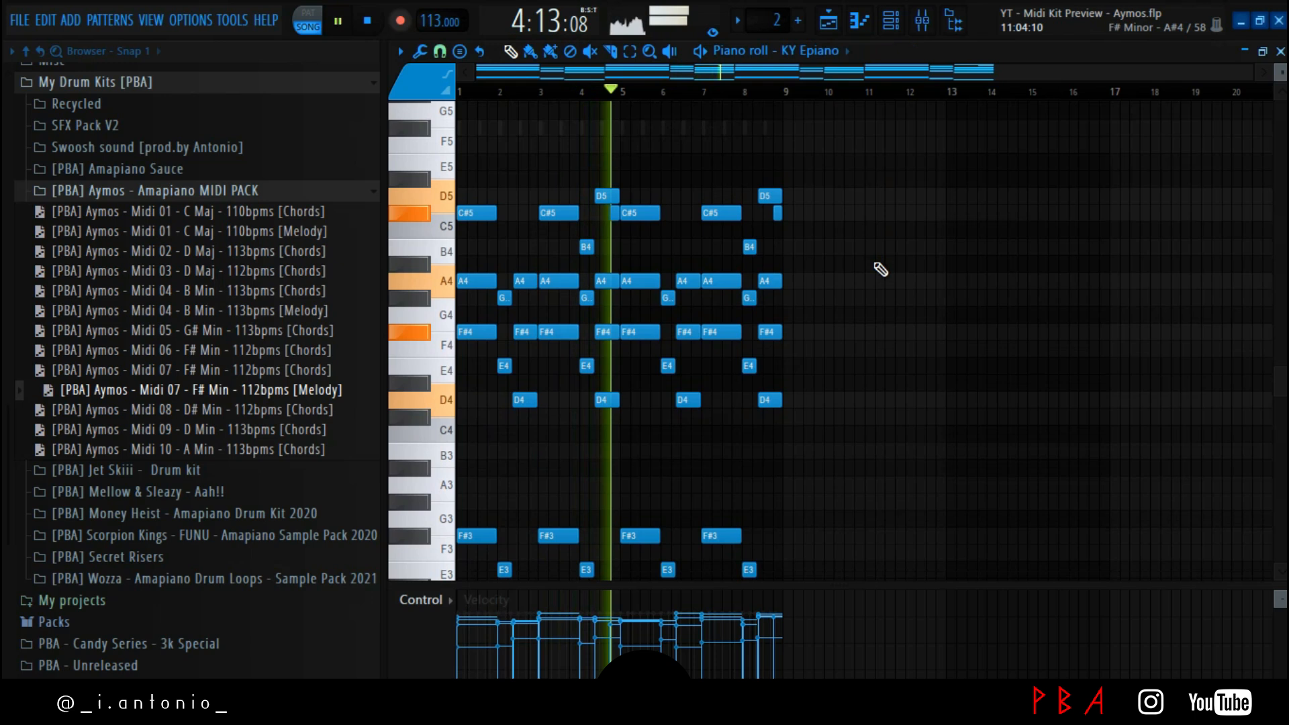
scroll(880, 269, up, 2)
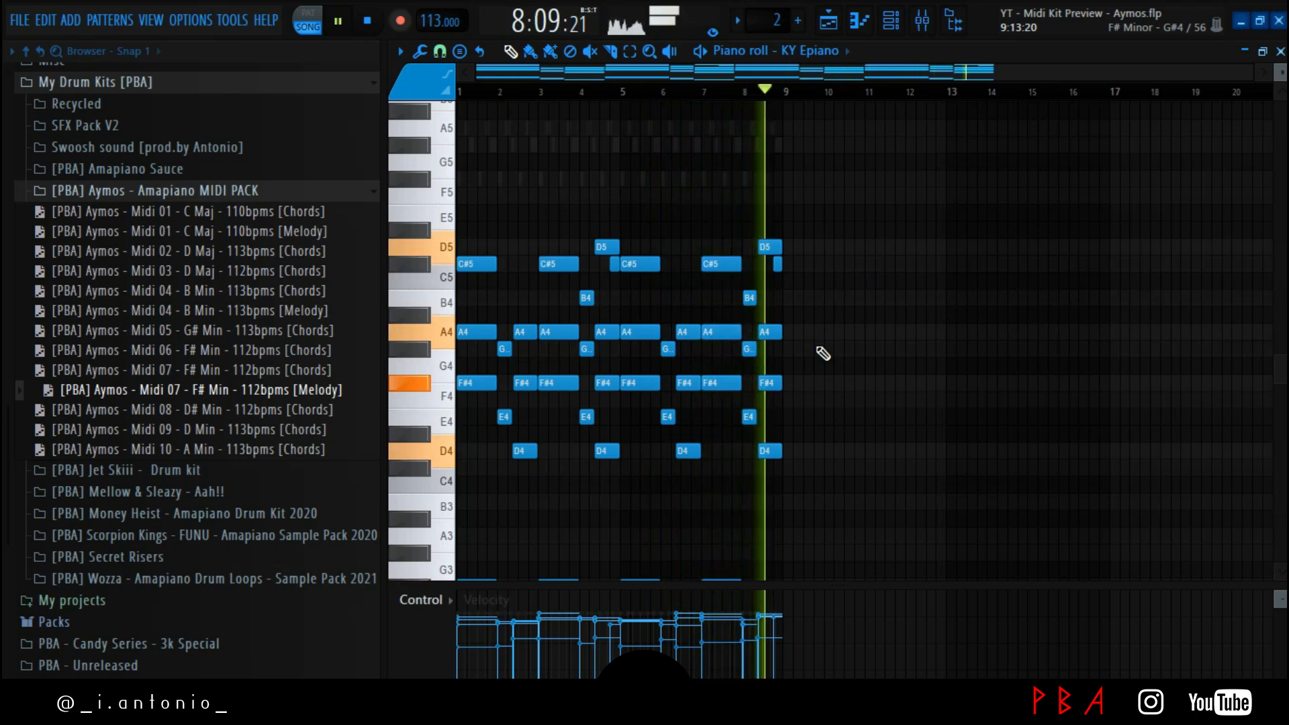
Stop playback and clear the Midi 07 notes from the KY Epiano and WD Flute channels
key(space)
key(F6)
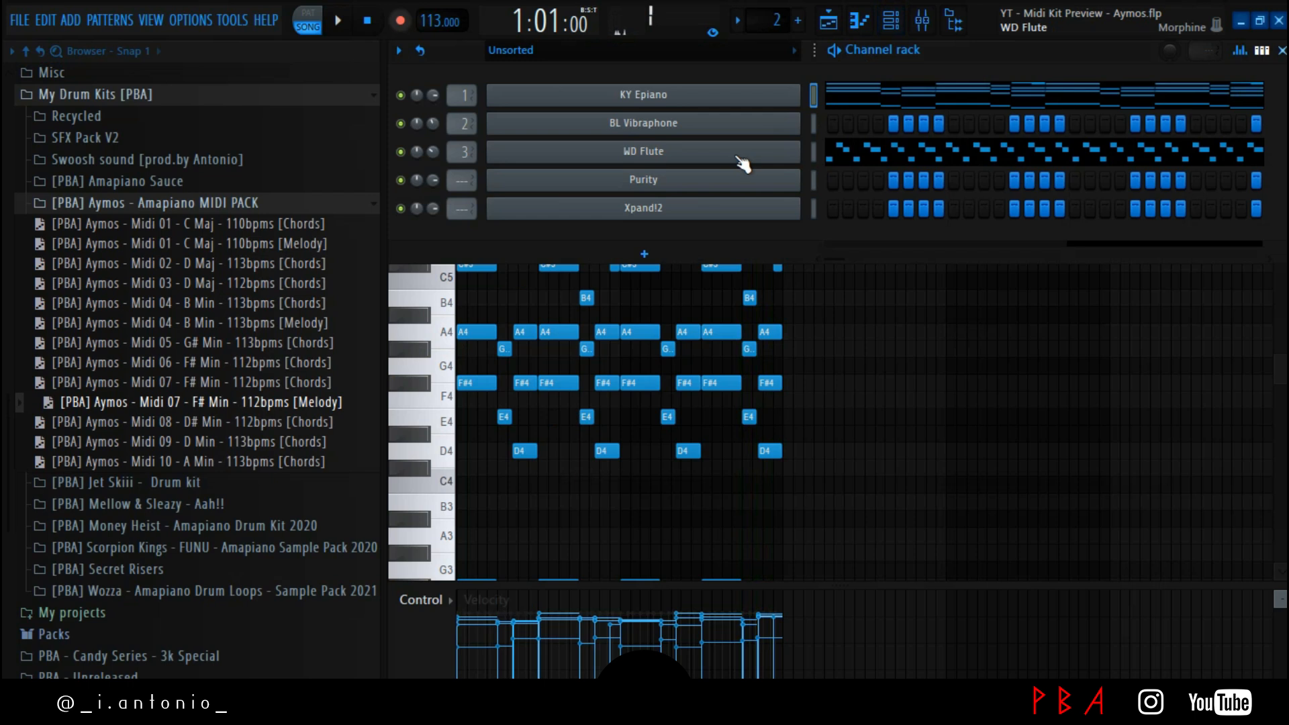
right_click(797, 92)
click(1036, 95)
right_click(750, 151)
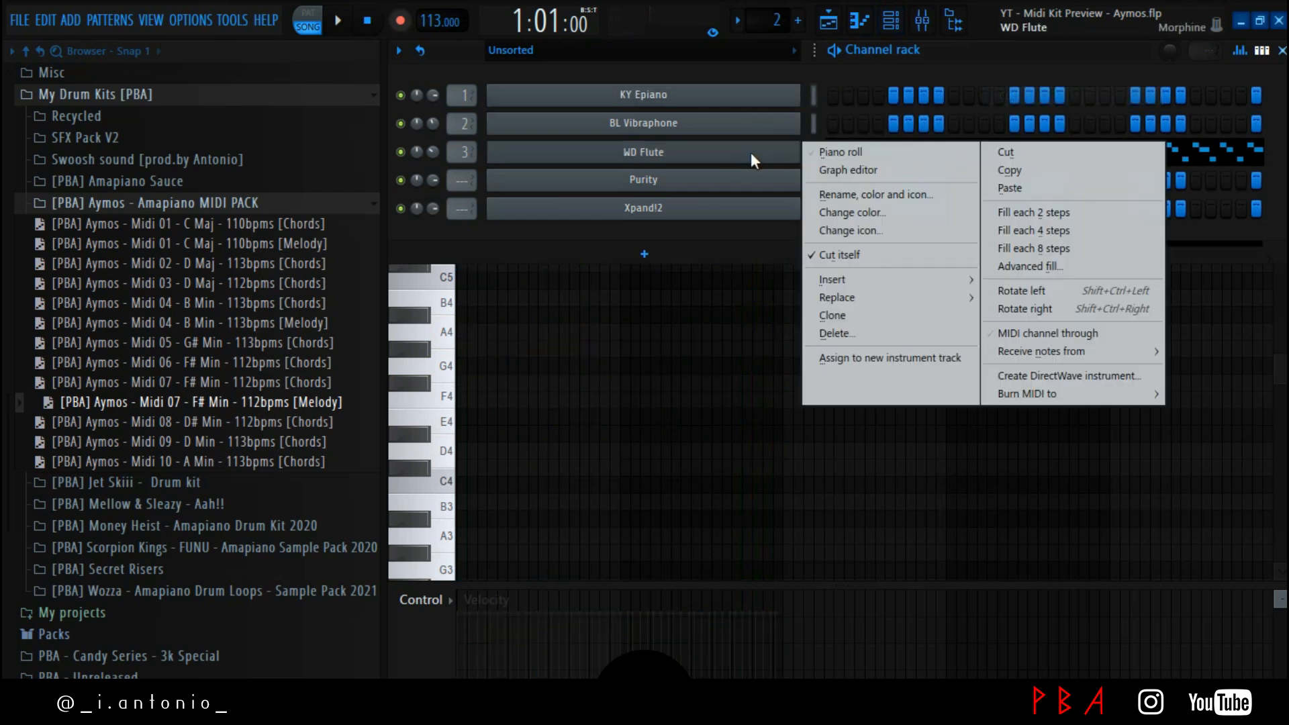
click(1083, 149)
Load the Midi 08 D# Min 112bpms chords onto KY Epiano and play them over the drums with the piano roll open
drag(284, 425, 836, 98)
key(space)
click(855, 97)
click(855, 97)
Examine the Midi 08 notes in the piano roll and set the KY Epiano channel volume to 76%
scroll(916, 223, up, 2)
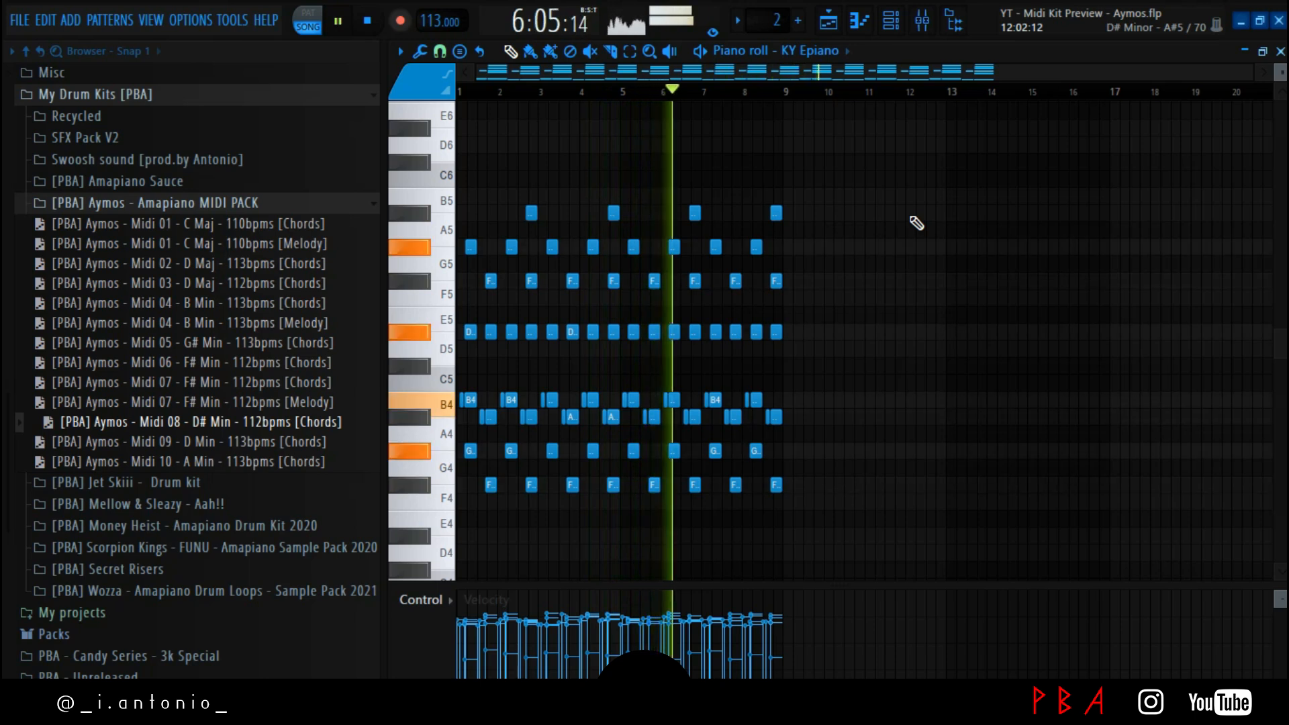
click(891, 20)
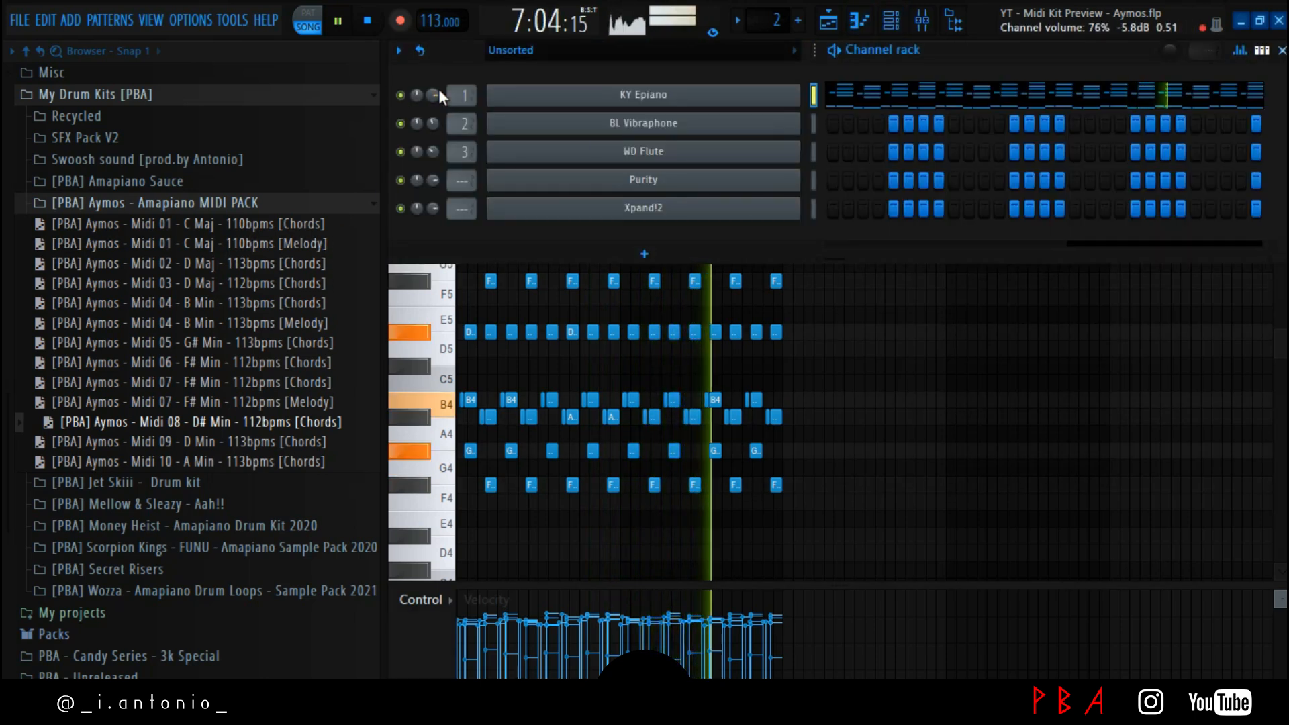
right_click(958, 337)
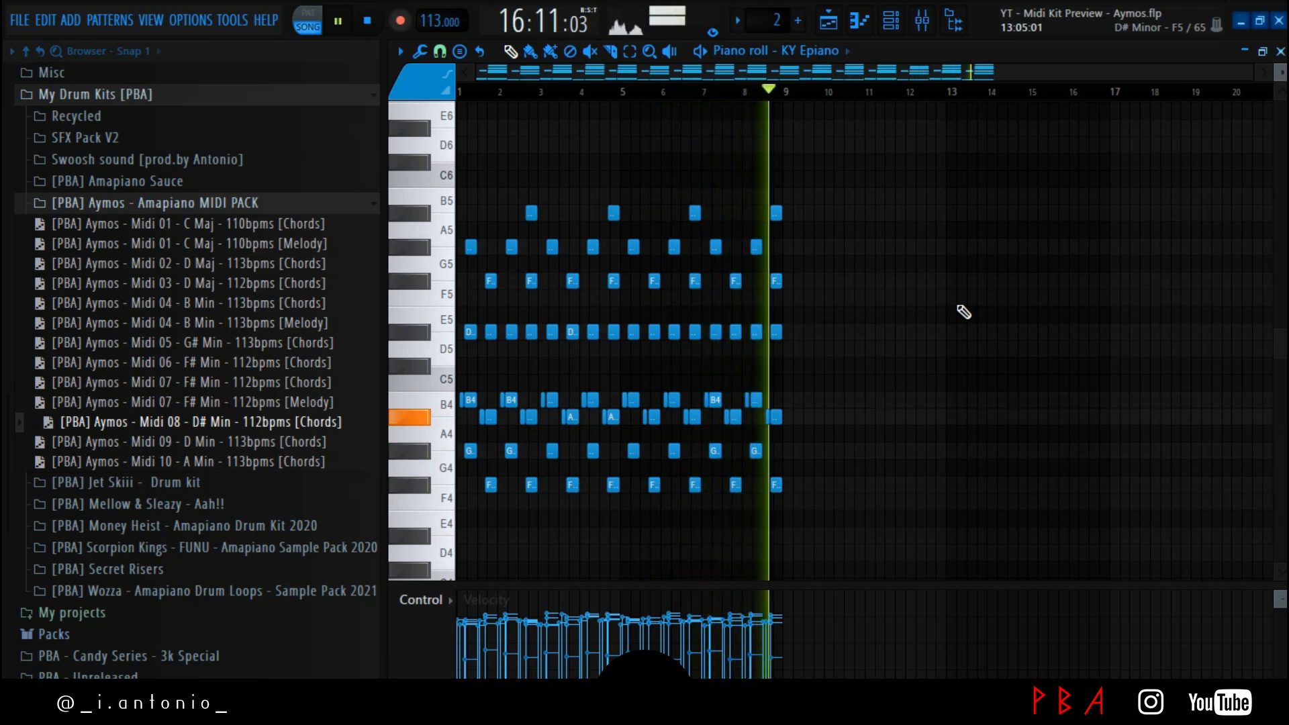
Stop playback, replace the KY Epiano notes with the Midi 09 D Min 113bpms chords and play them
key(space)
click(309, 442)
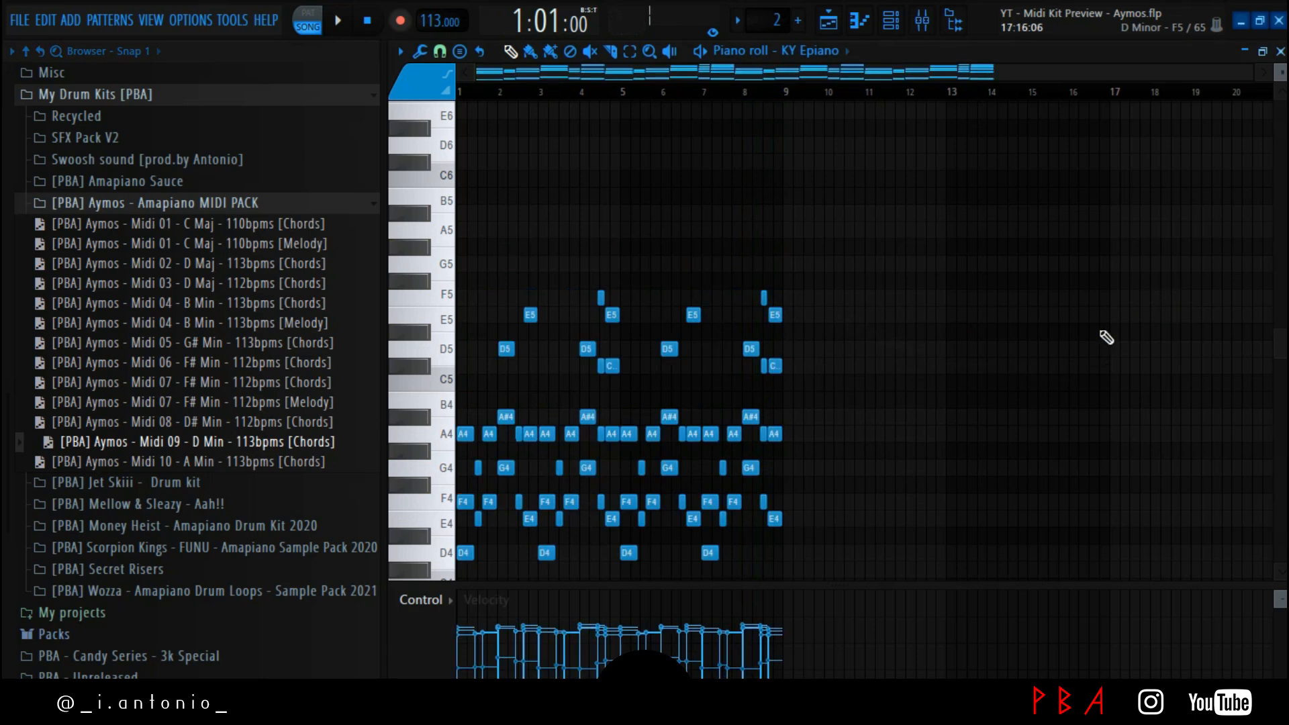
scroll(977, 383, down, 2)
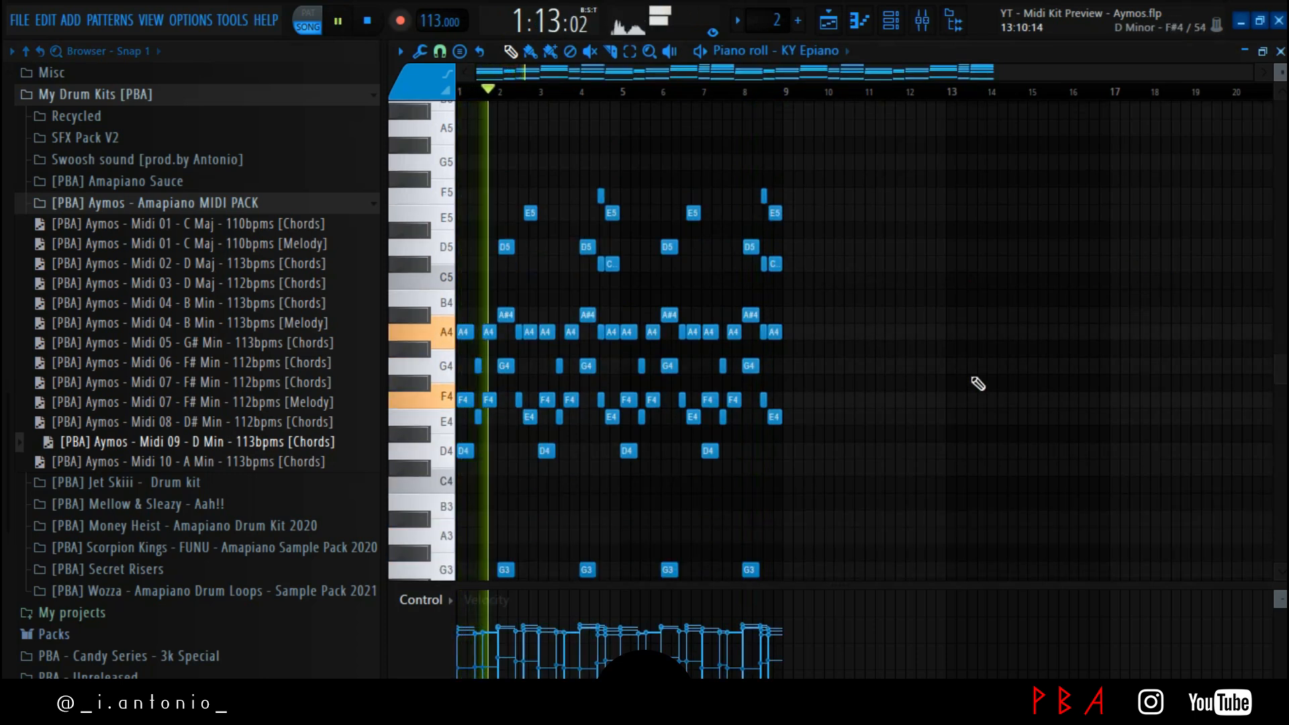
Set the KY Epiano channel volume to 69% and examine the Midi 09 notes while they play
click(892, 25)
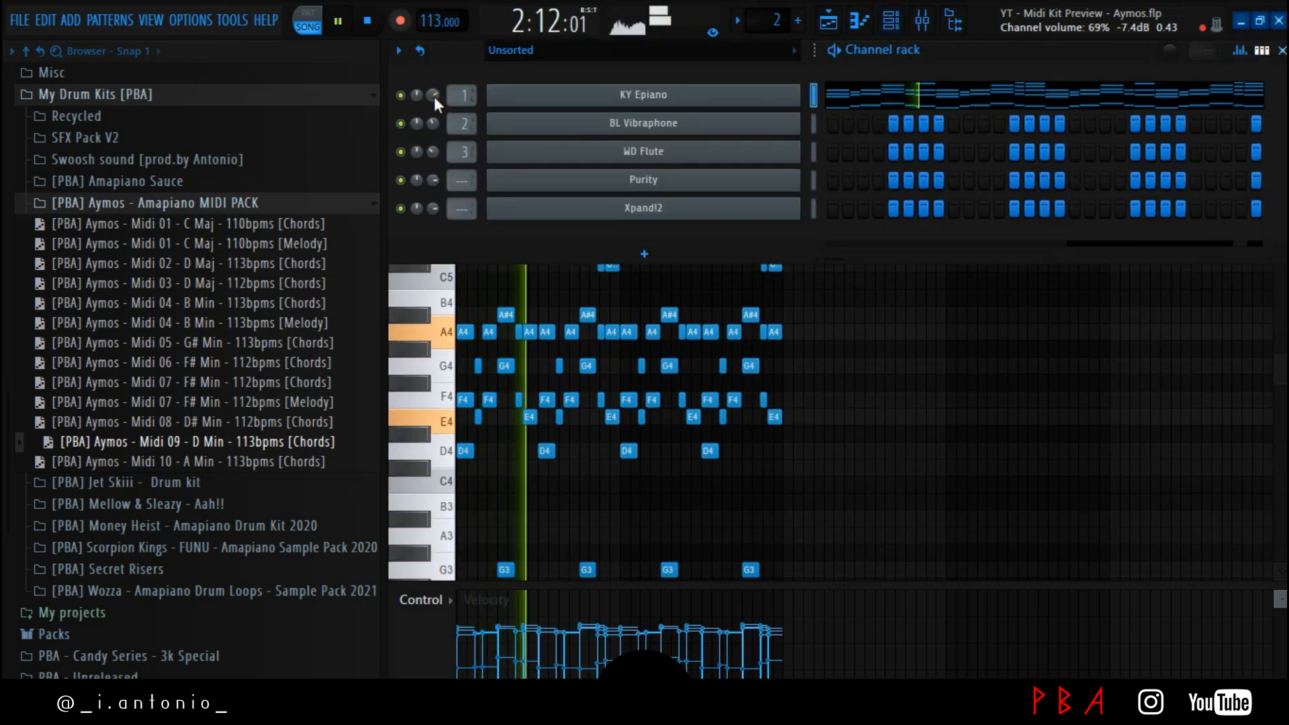
key(F6)
scroll(984, 466, down, 3)
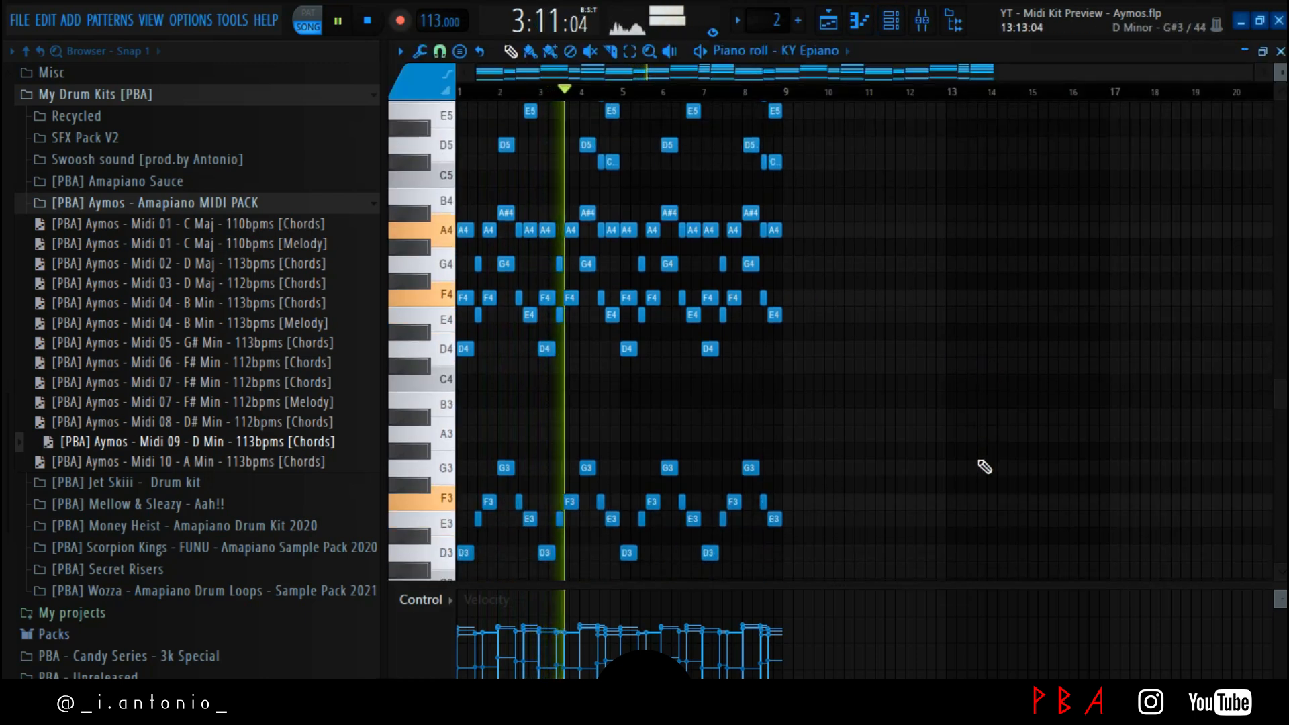
scroll(983, 466, up, 5)
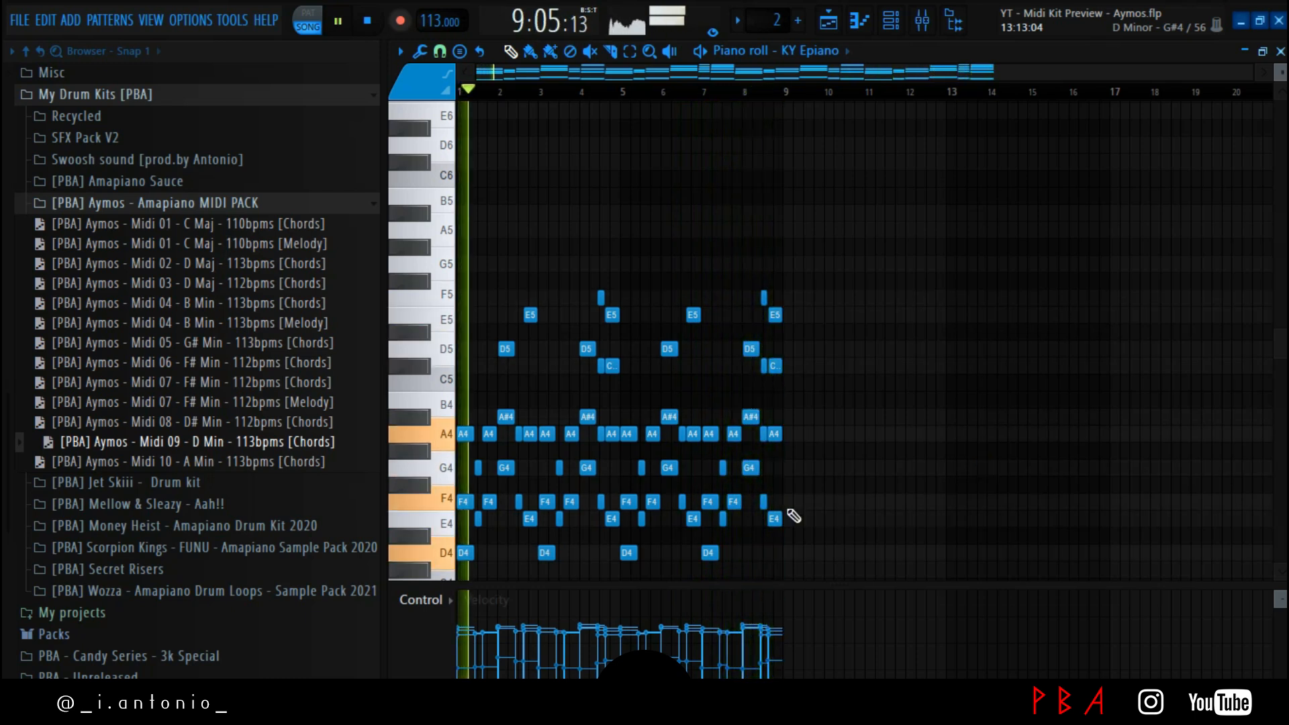
Replace the KY Epiano notes with the Midi 10 A Min 113bpms chords and examine them while they play over the drums
key(space)
drag(296, 464, 725, 453)
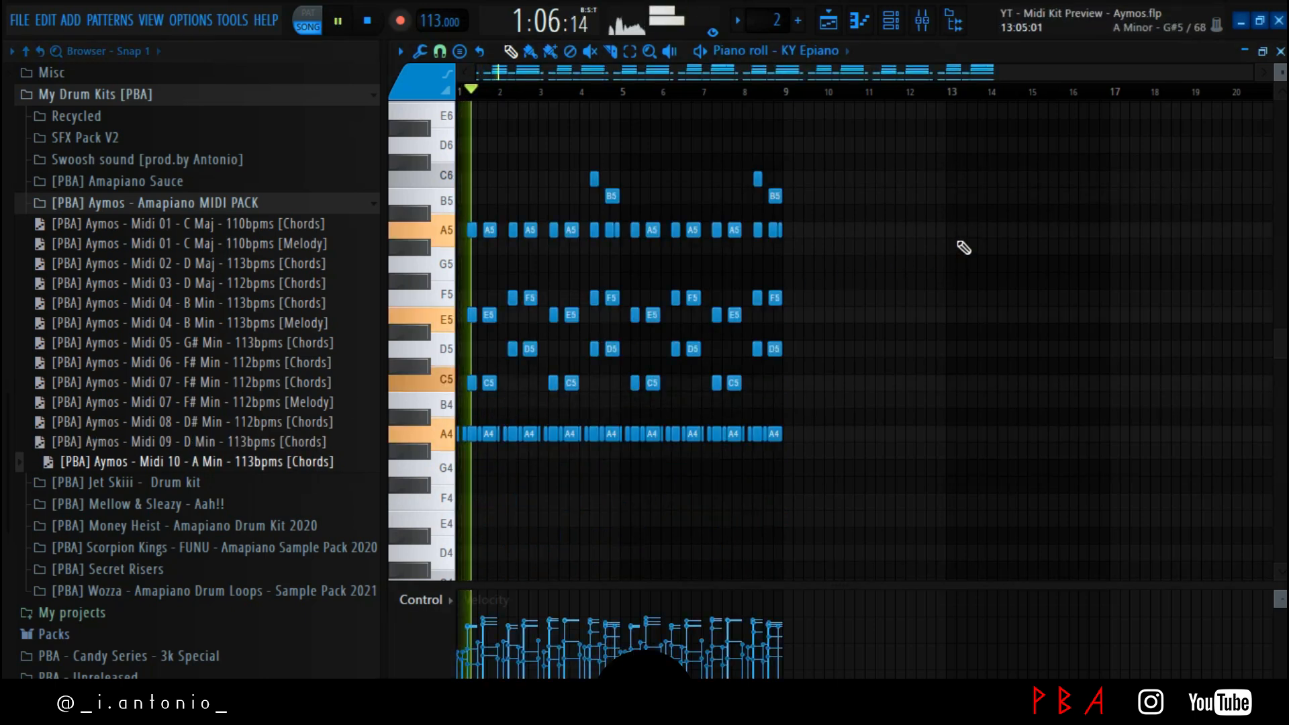
click(888, 24)
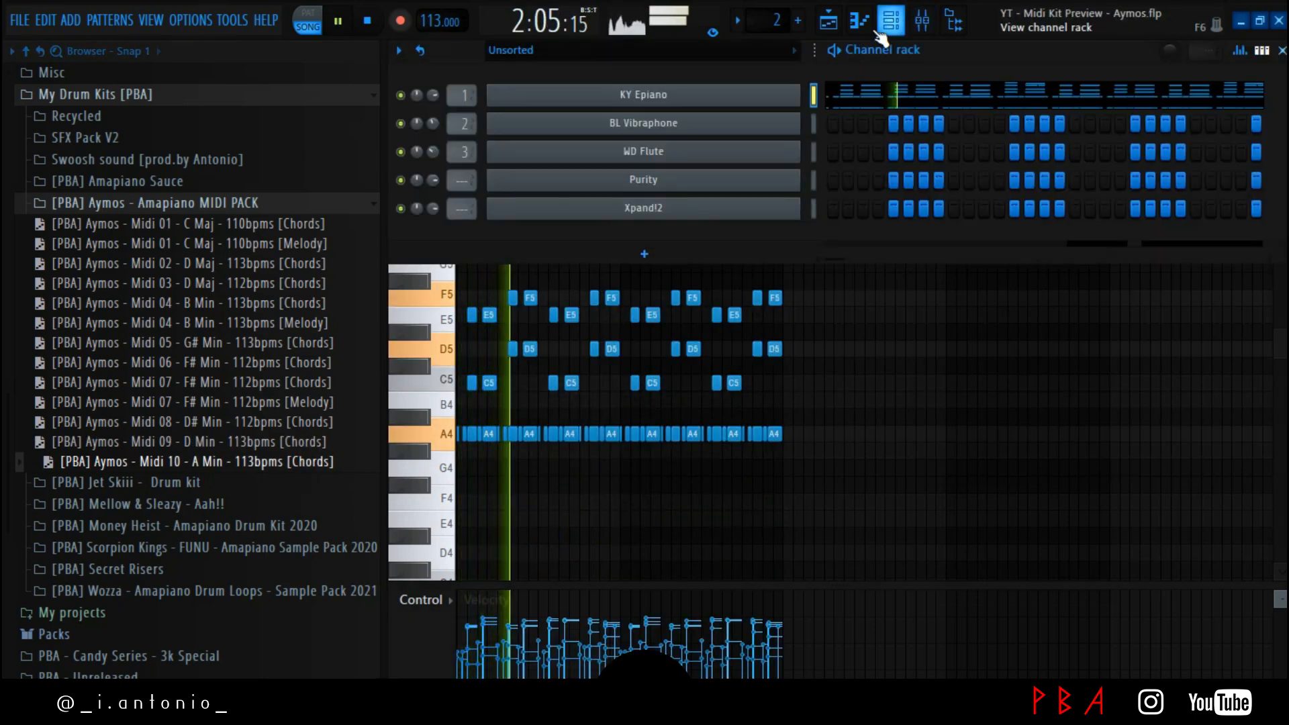
right_click(981, 468)
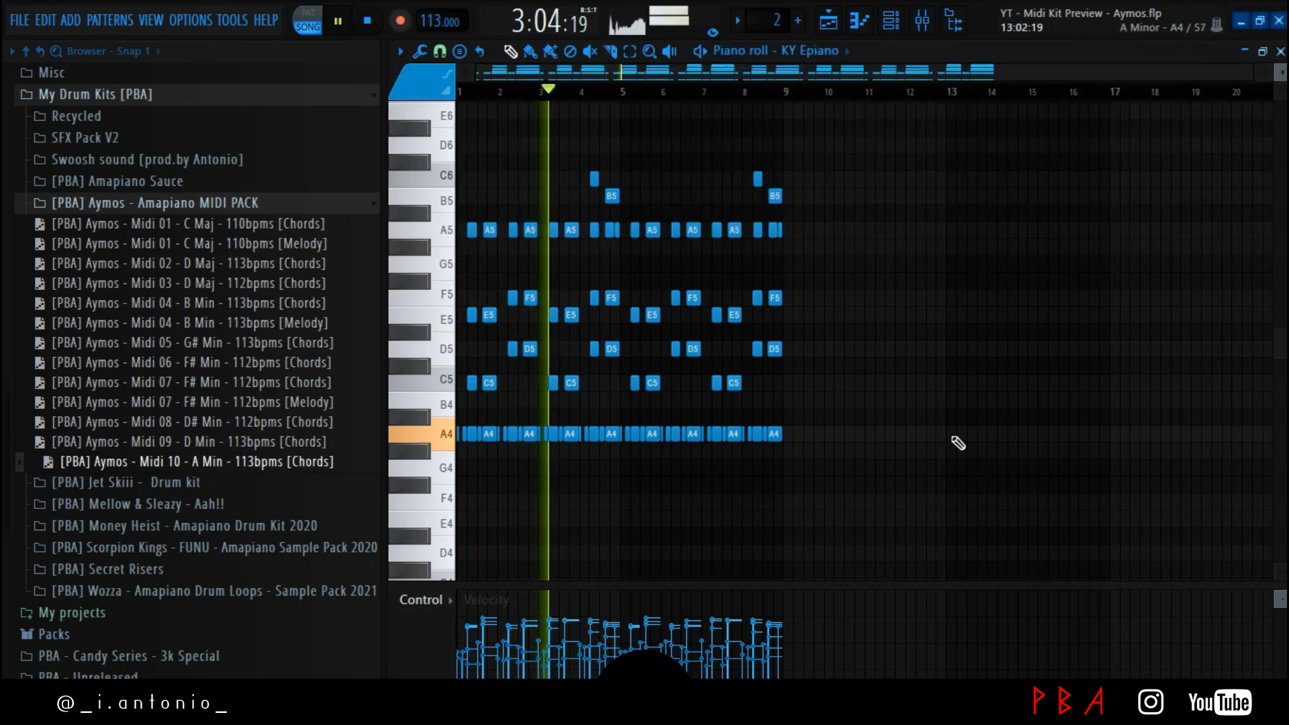
scroll(957, 443, up, 1)
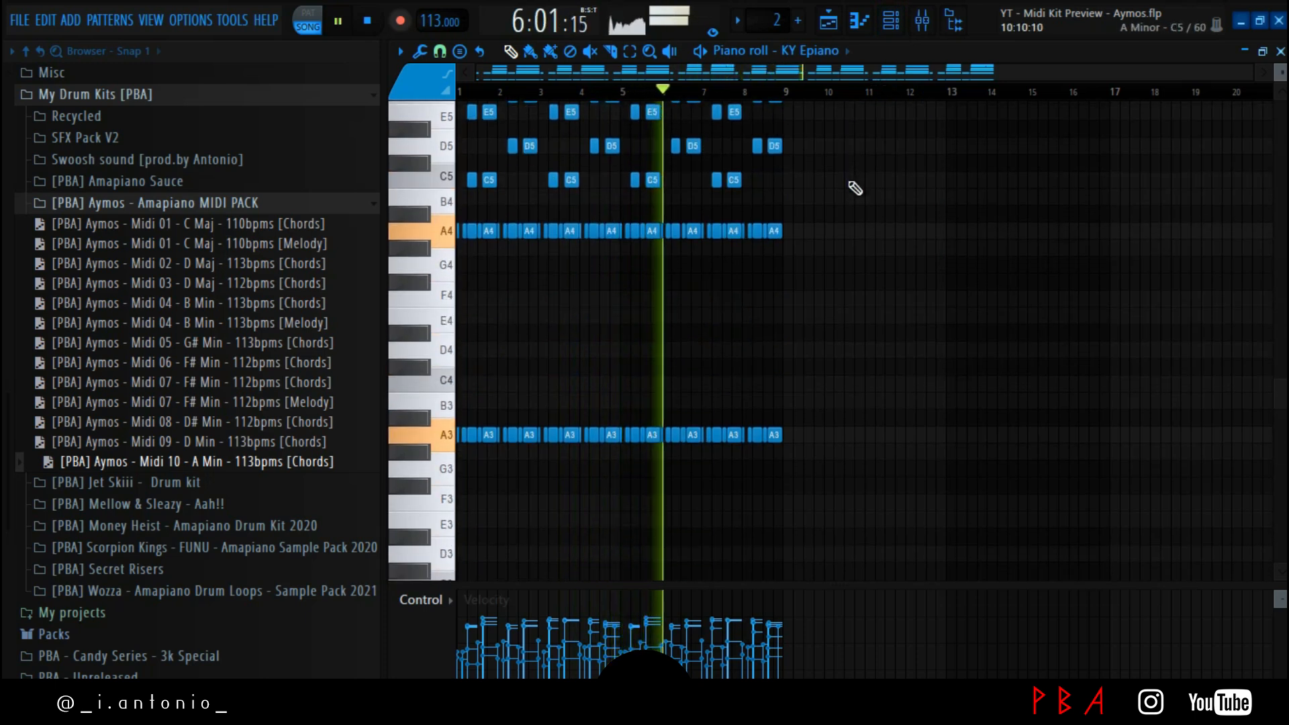
scroll(854, 188, up, 1)
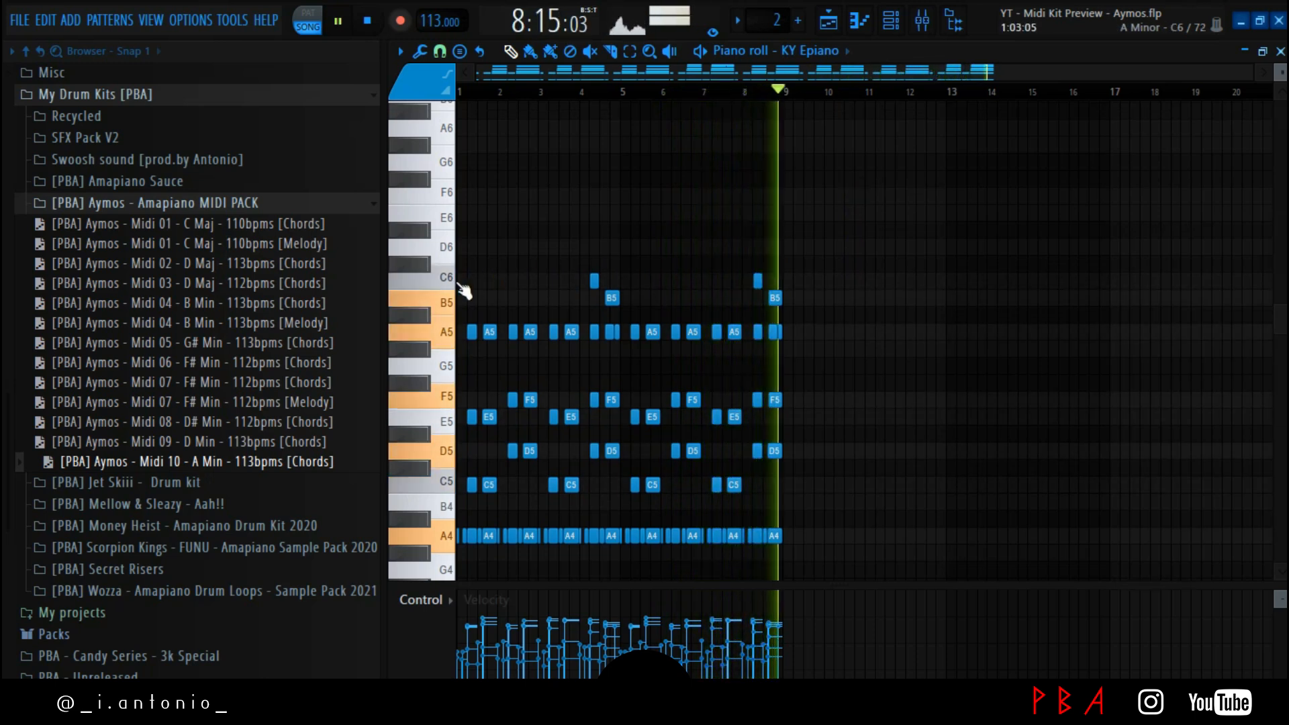
Stop playback, replace the KY Epiano notes with the Midi 04 B Min 113bpms chords and play them
key(space)
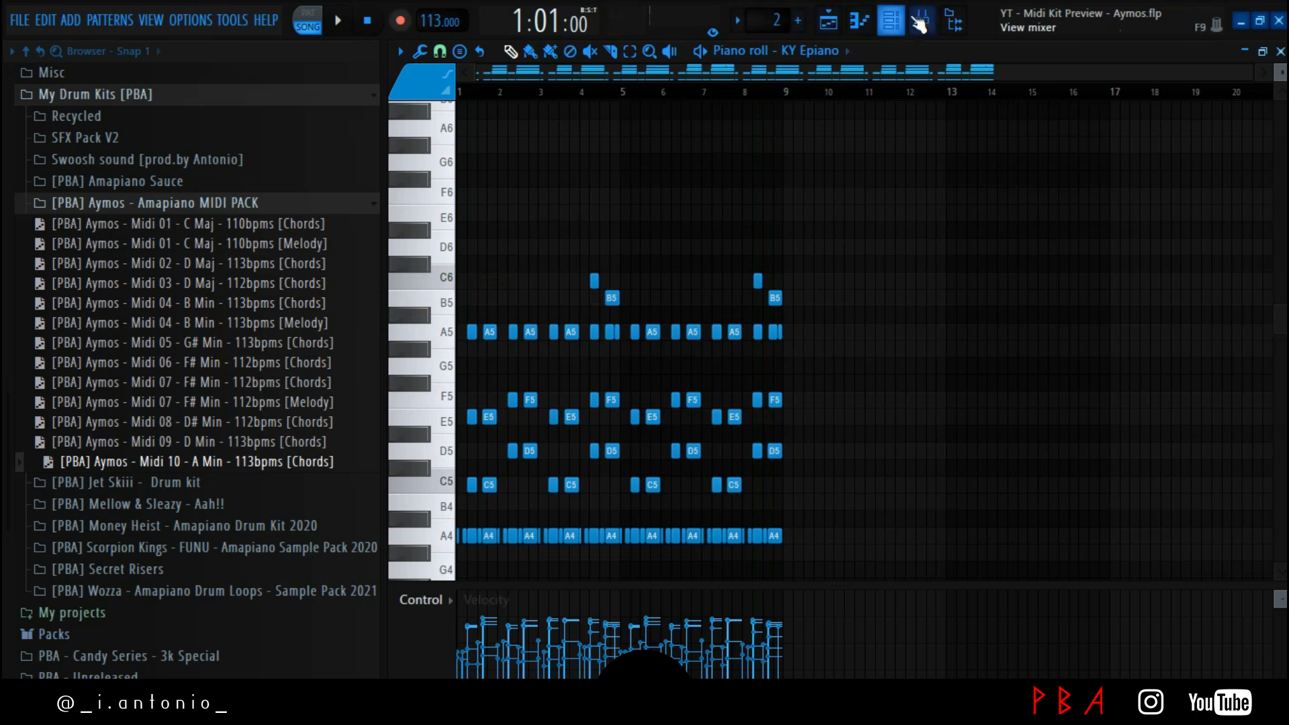
drag(366, 312, 1027, 259)
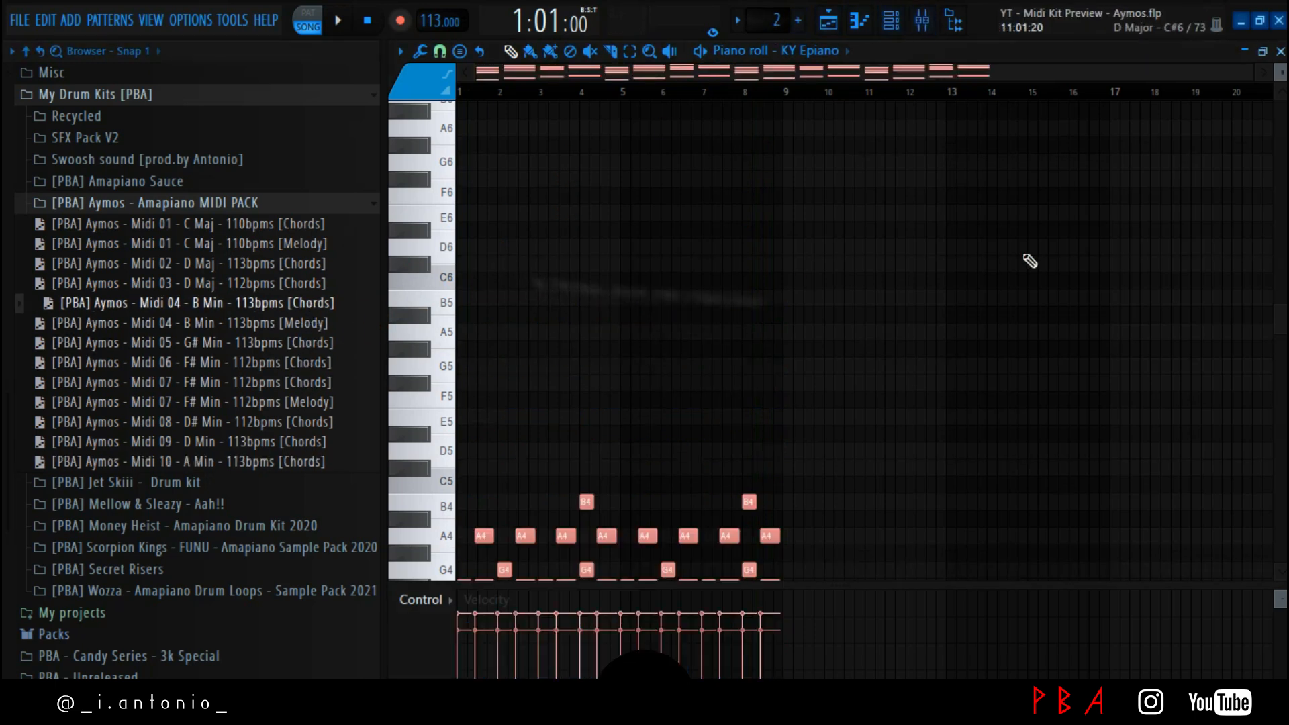
key(space)
click(921, 21)
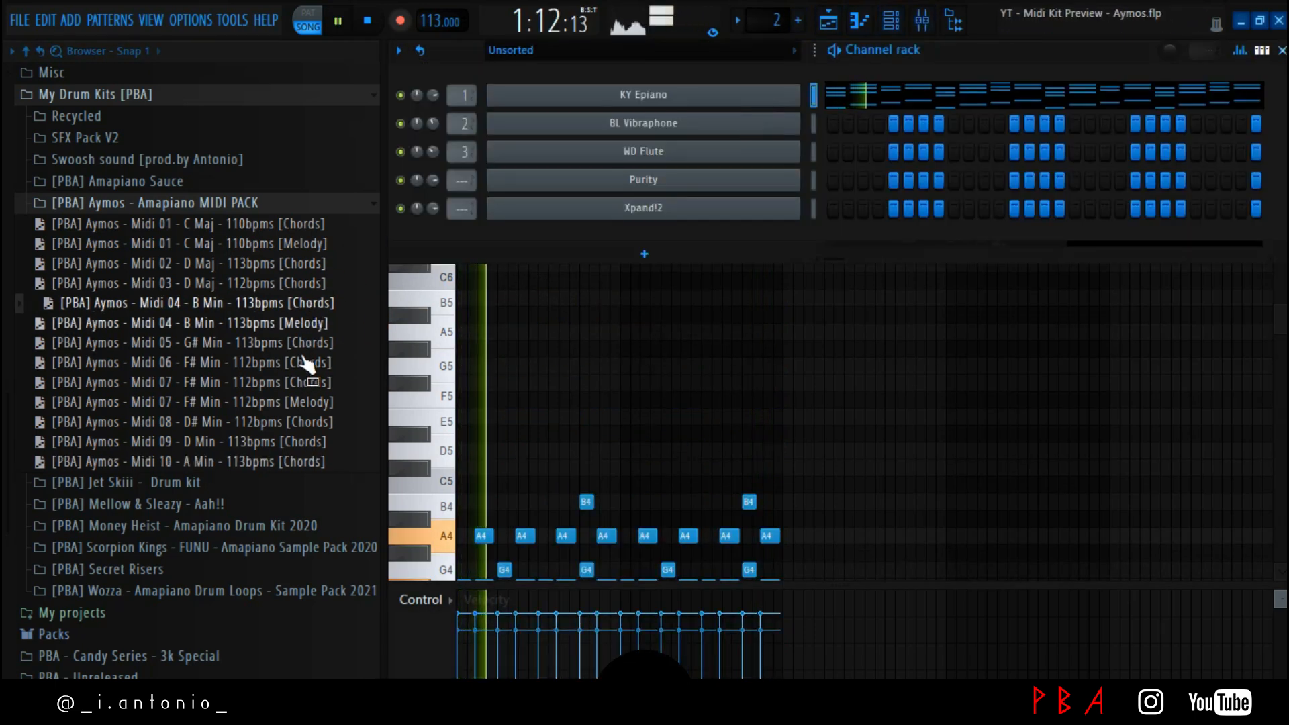
Switch to the empty Pattern 3 and load the Midi 04 B Min 113bpms melody onto BL Vibraphone
drag(322, 382, 342, 362)
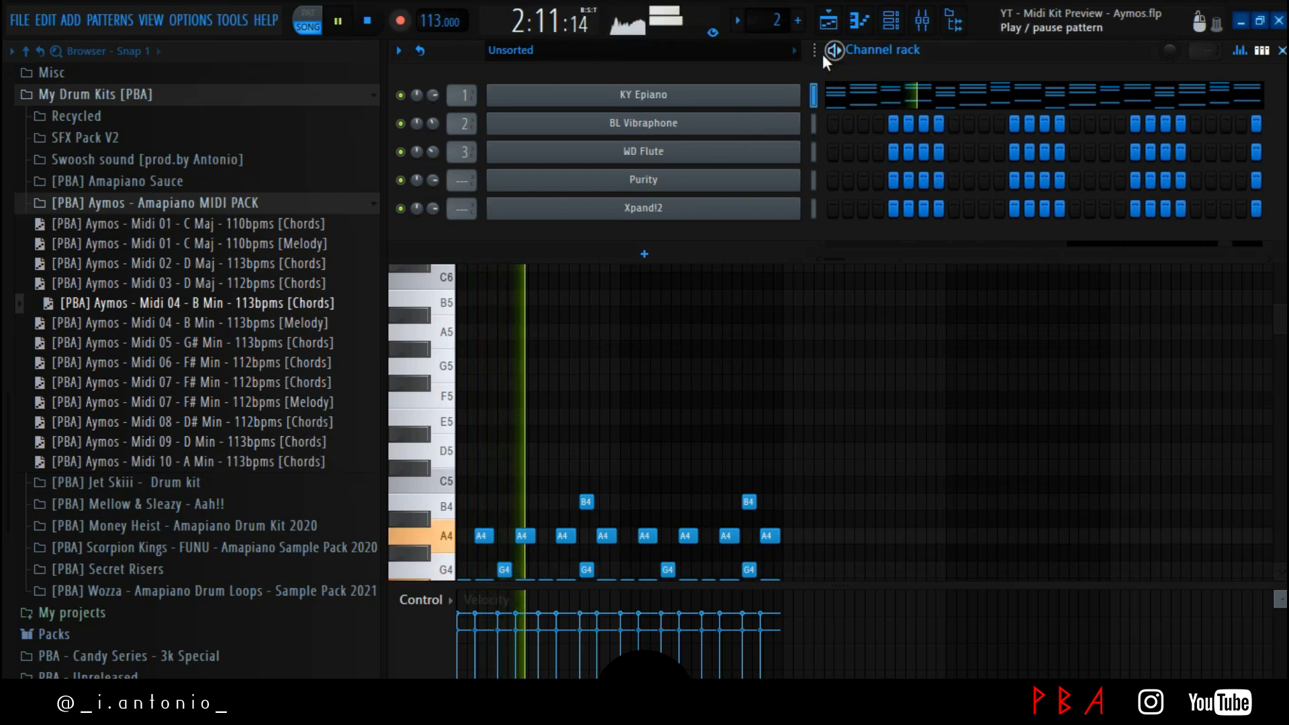
key(space)
scroll(776, 21, up, 1)
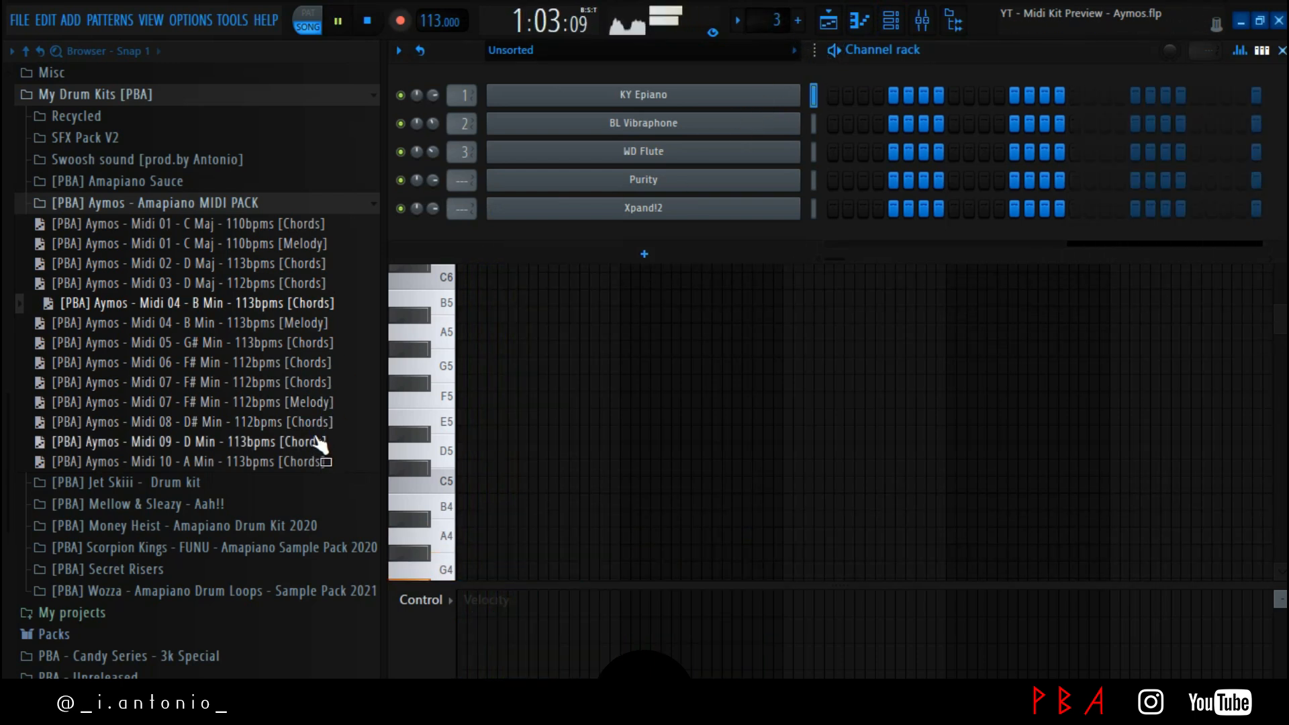
drag(299, 331, 736, 121)
Duplicate all clips in the playlist arrangement so that it extends from bar 17 to bar 49
click(832, 27)
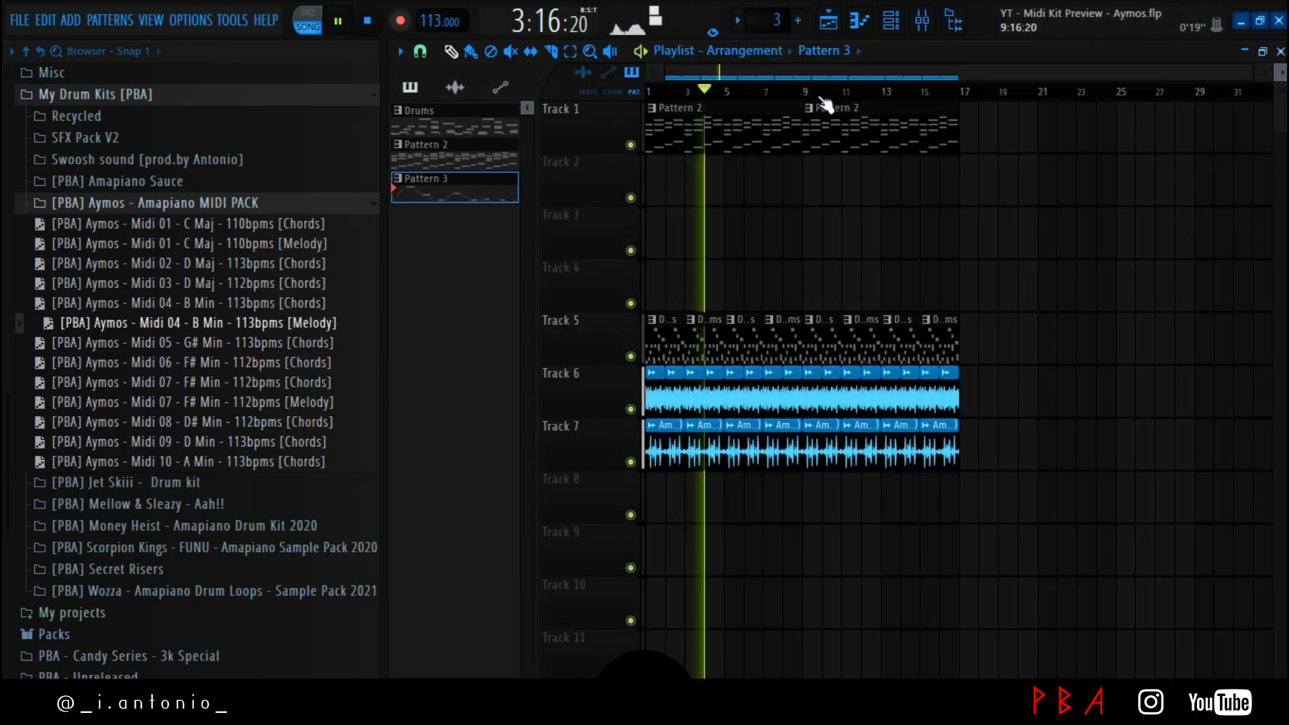
key(ctrl+a)
key(ctrl+b)
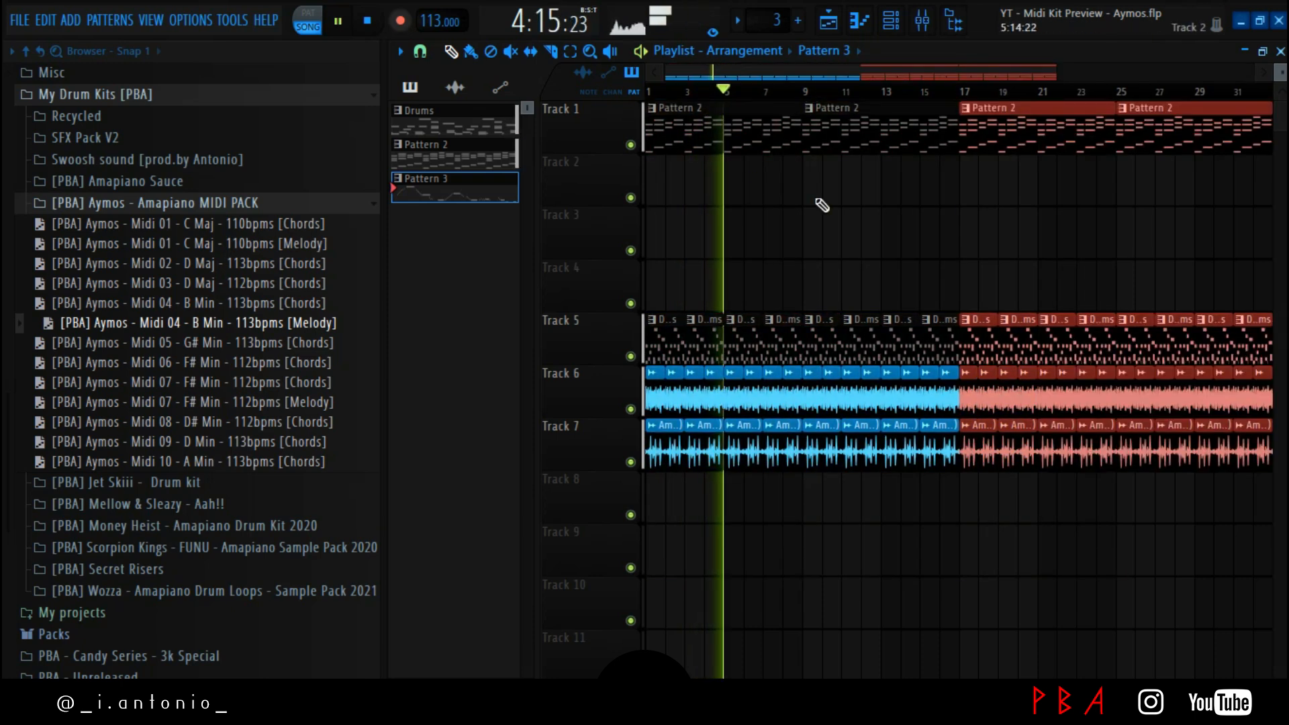
key(ctrl+b)
click(794, 226)
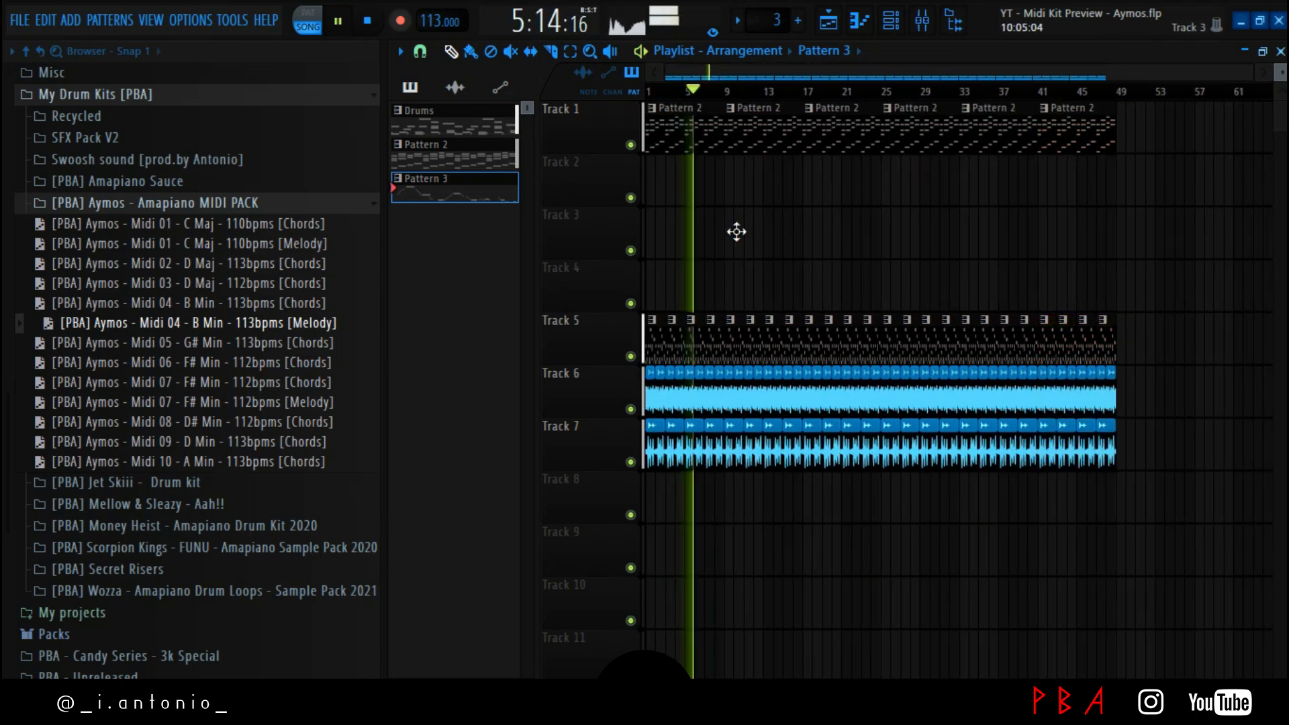
Place Pattern 3 on Track 3 starting at bar 33 and delete the first two Pattern 2 clips on Track 1
click(737, 230)
drag(790, 242, 870, 247)
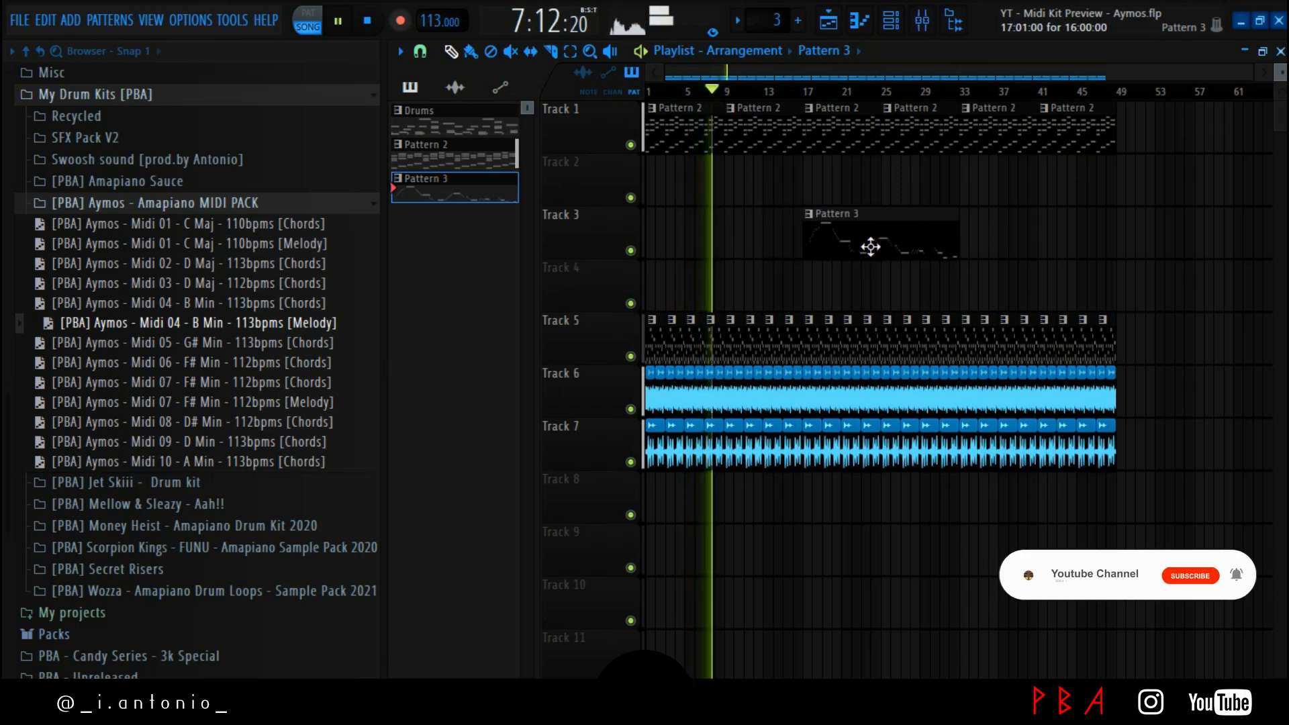
drag(762, 132, 661, 132)
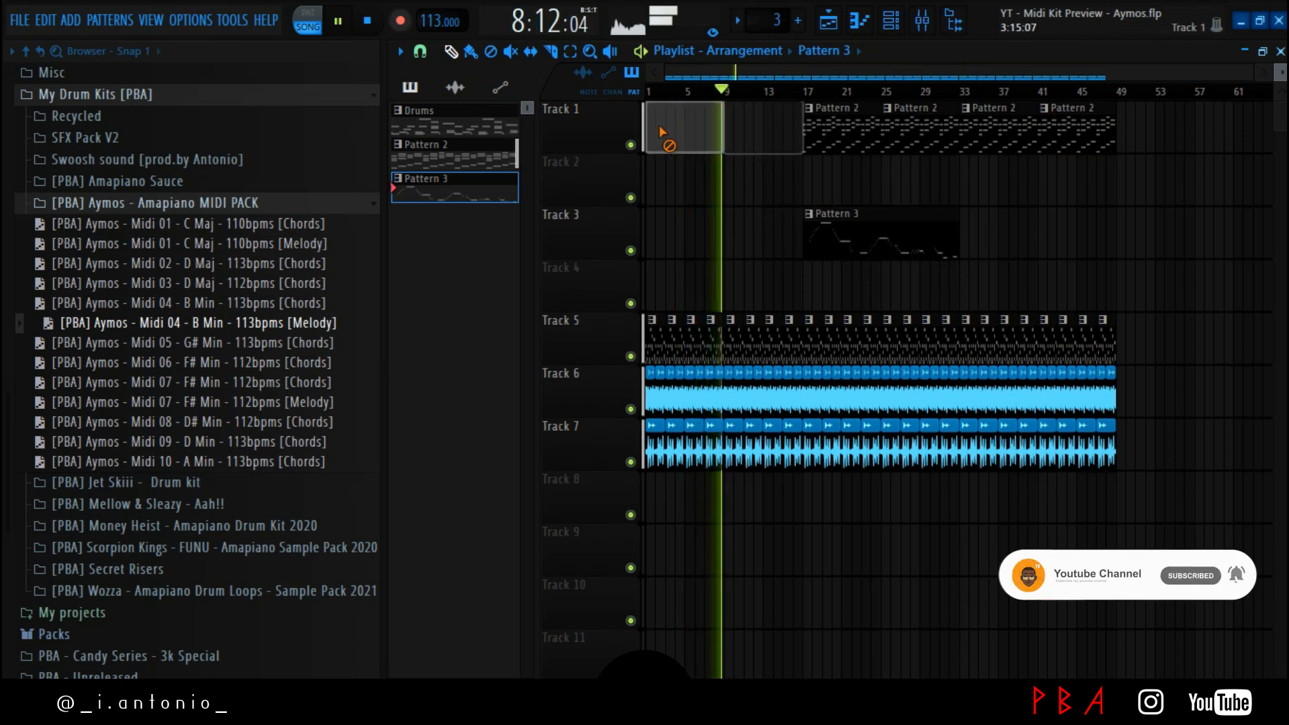
drag(871, 247, 1030, 242)
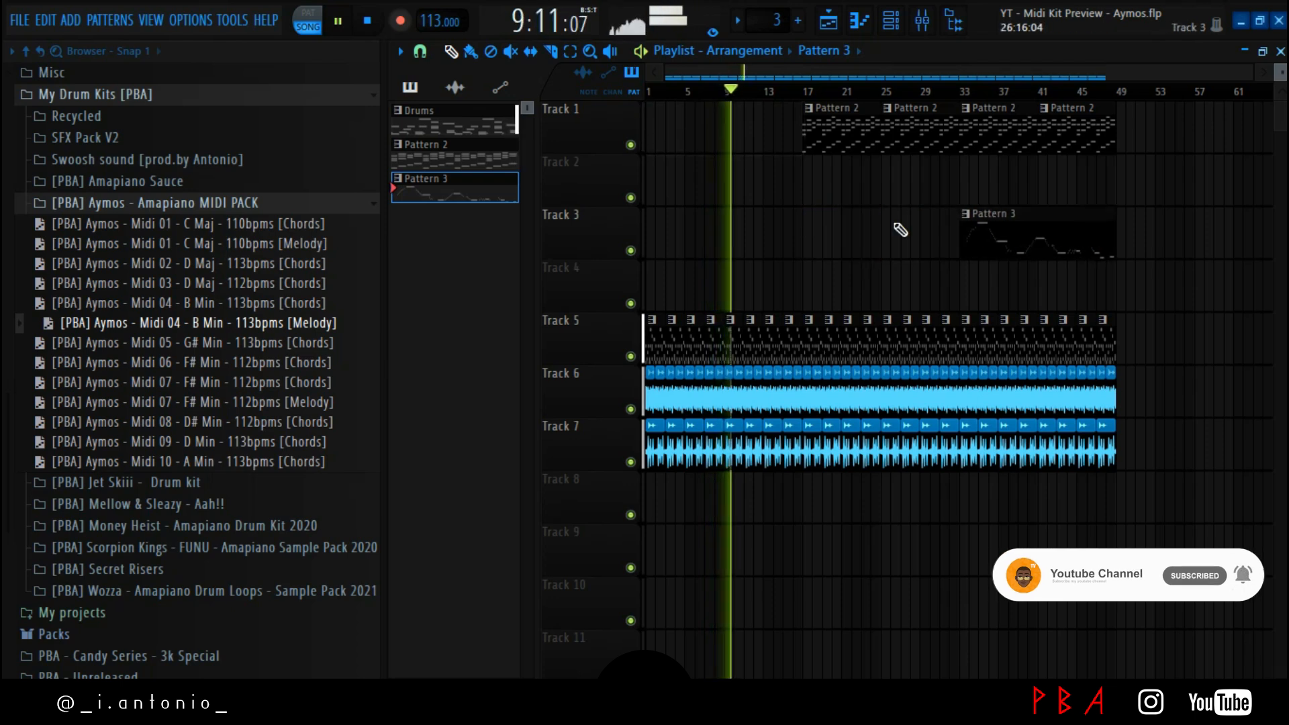
Open the Riser Sauce folder of the [PBA] Amapiano Sauce pack, stop playback and preview several risers
click(134, 203)
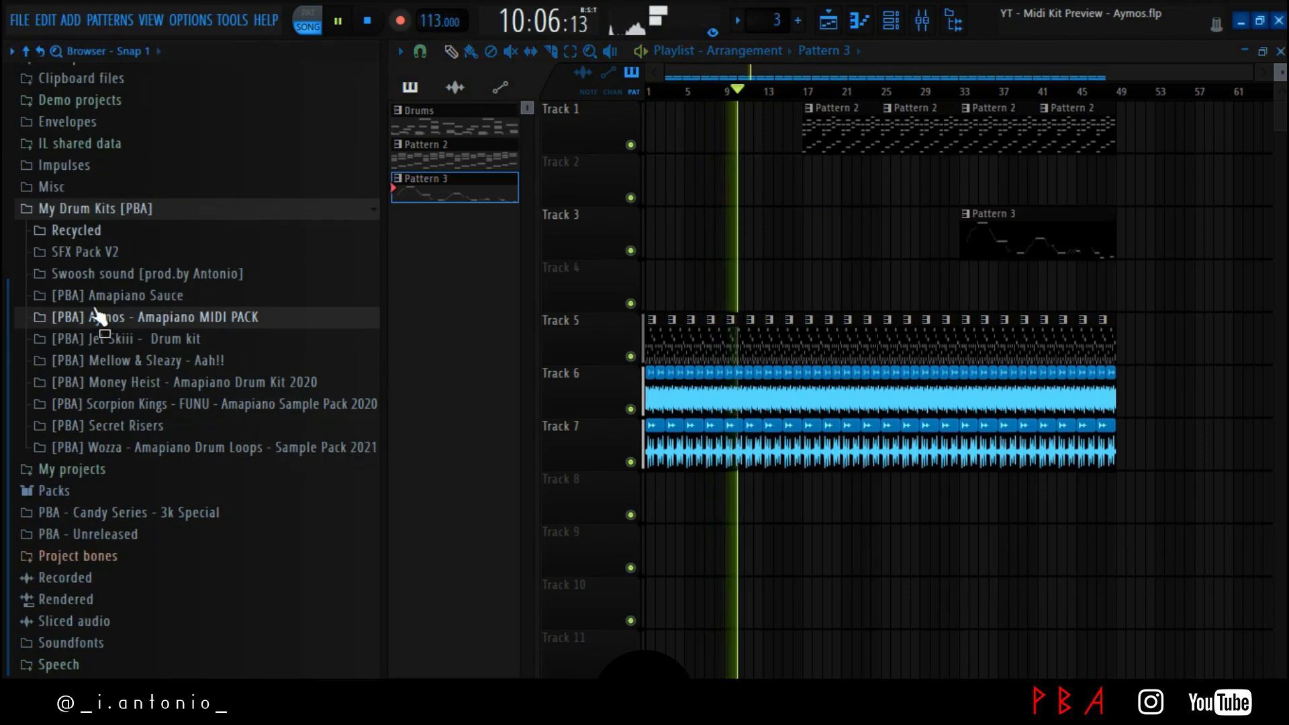
click(137, 296)
click(132, 338)
scroll(132, 350, down, 5)
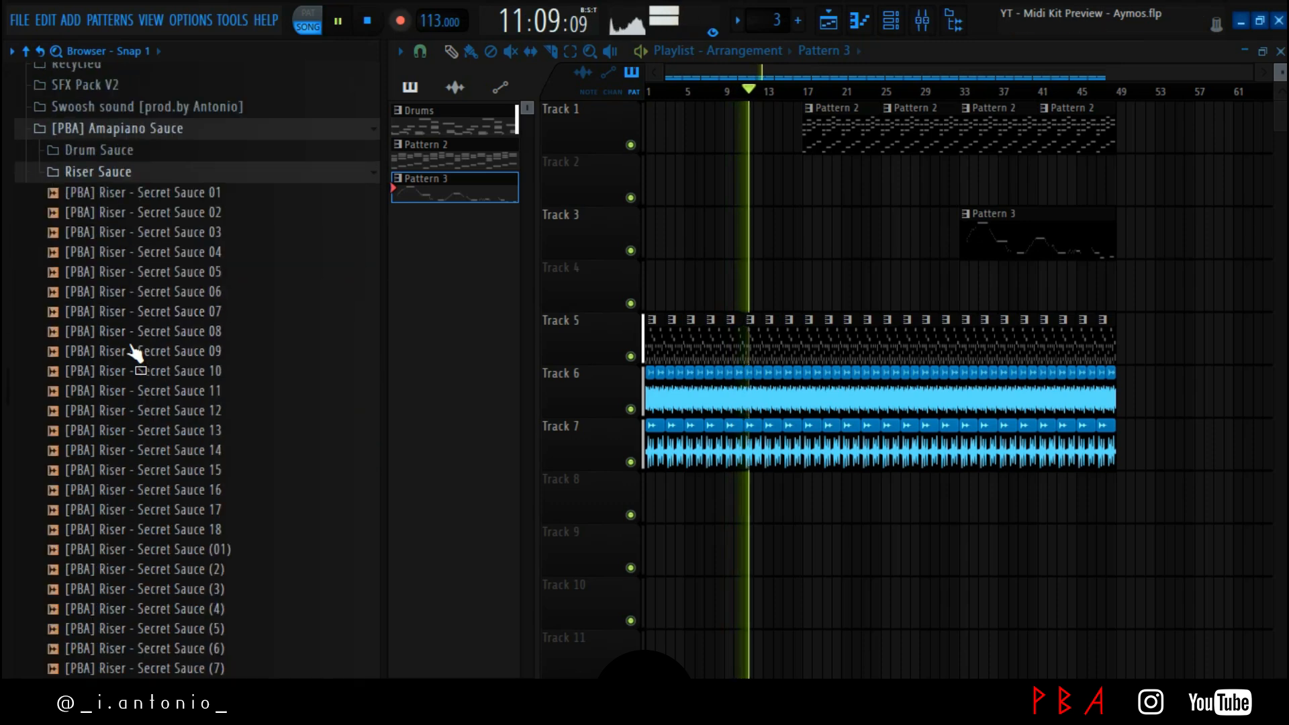
key(space)
key(Down)
key(Down)
key(Down)
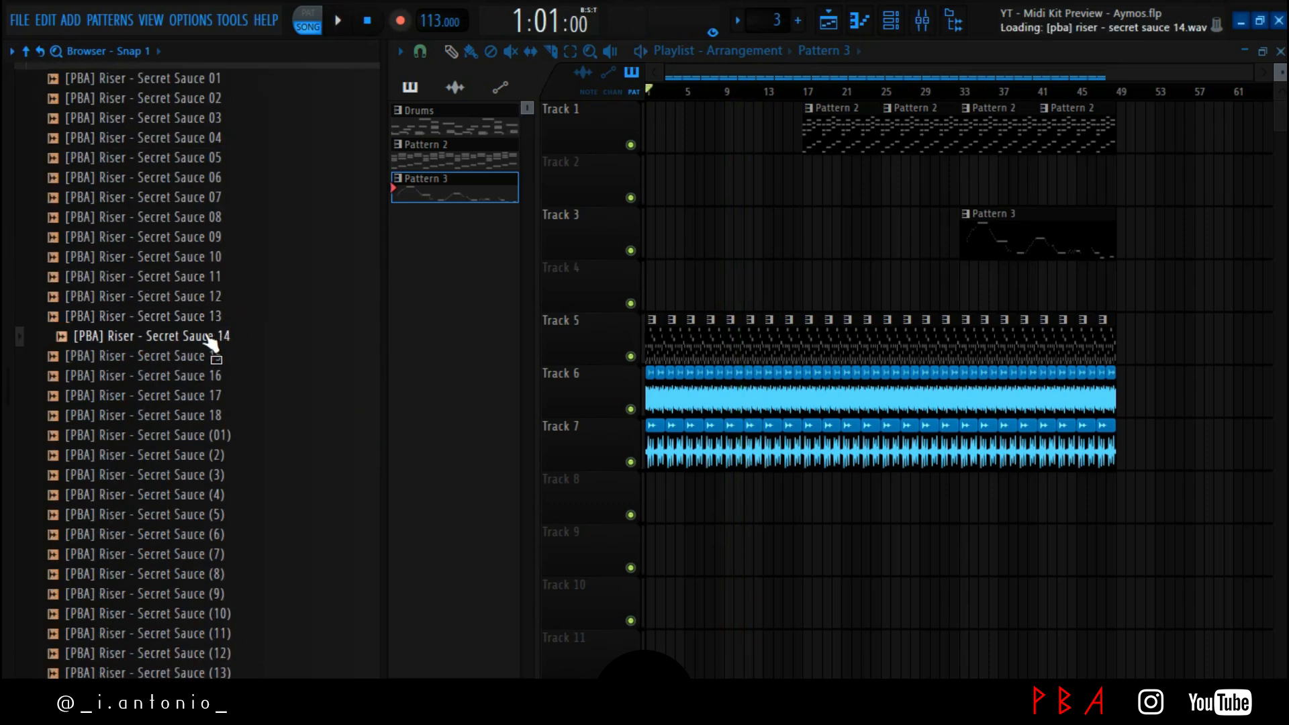
Try the Secret Sauce 14 and Secret Sauce 03 risers in the arrangement as the build-up to bar 17
drag(810, 261, 288, 226)
key(space)
click(242, 119)
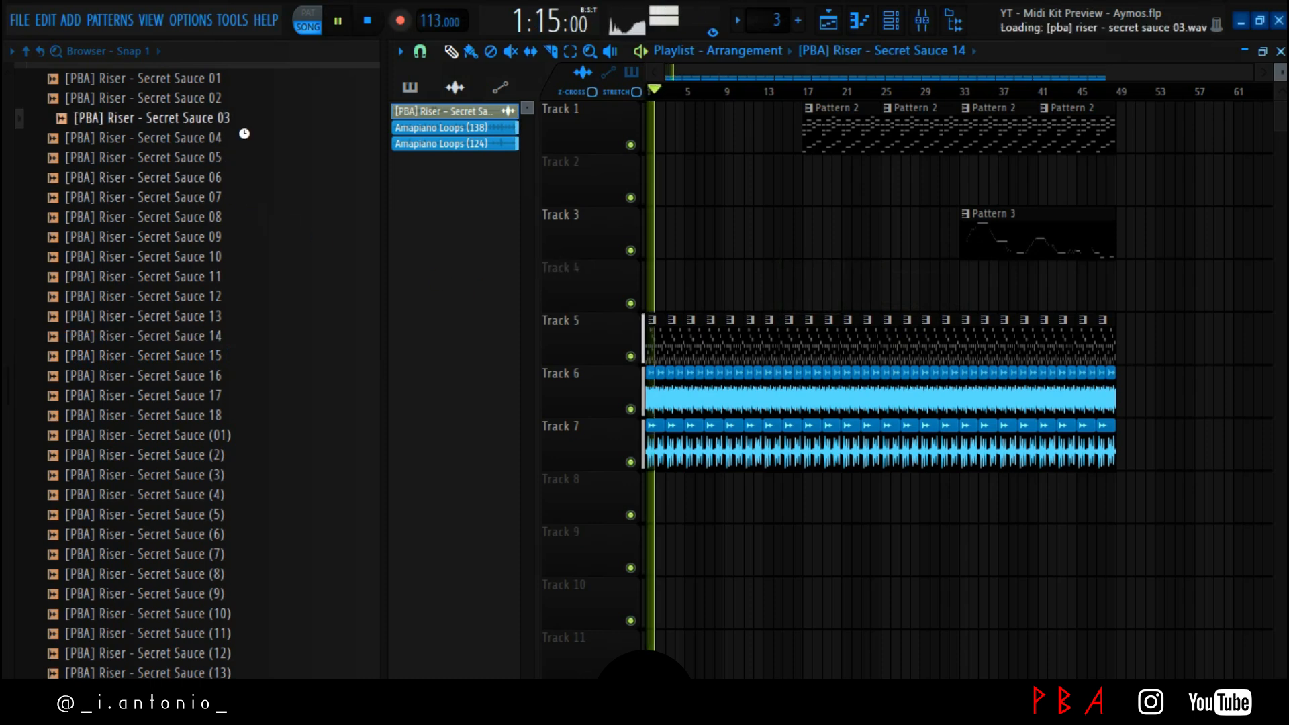
drag(870, 311, 804, 282)
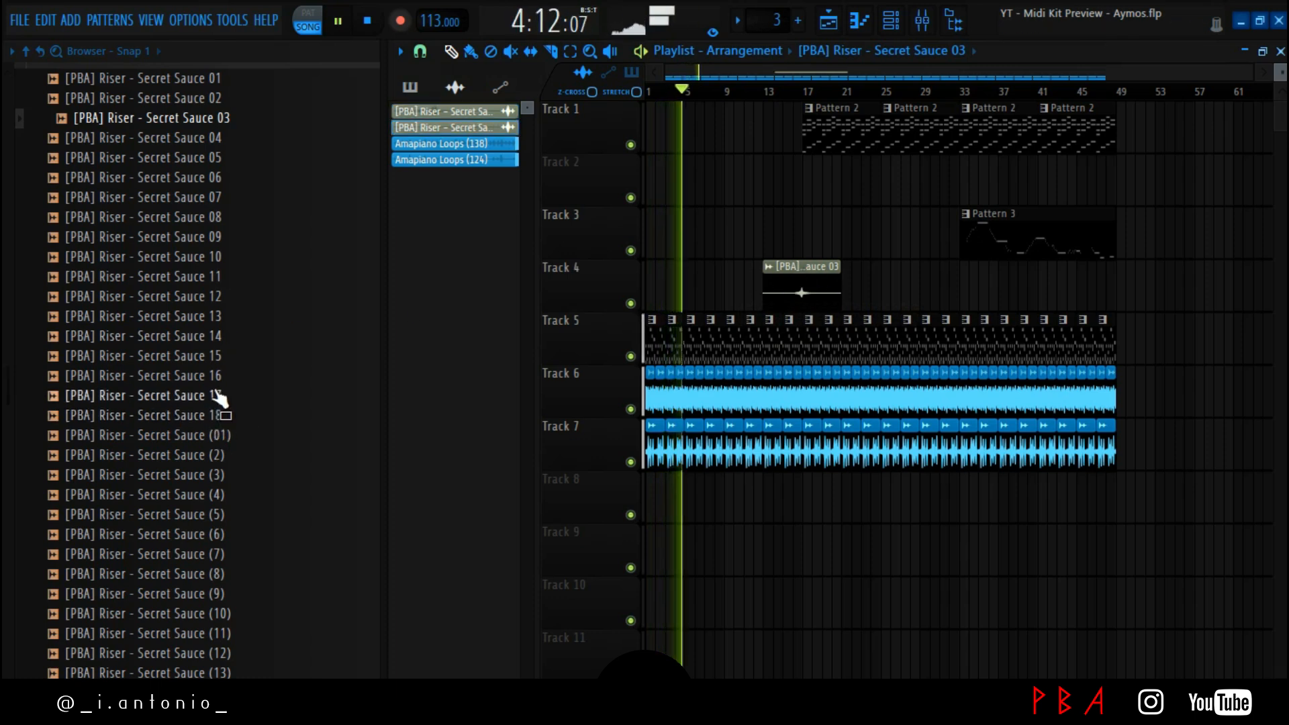
Use Riser - Secret Sauce 17 for the Track 4 clip at bar 13 and check its channel settings
drag(215, 356, 798, 282)
click(201, 375)
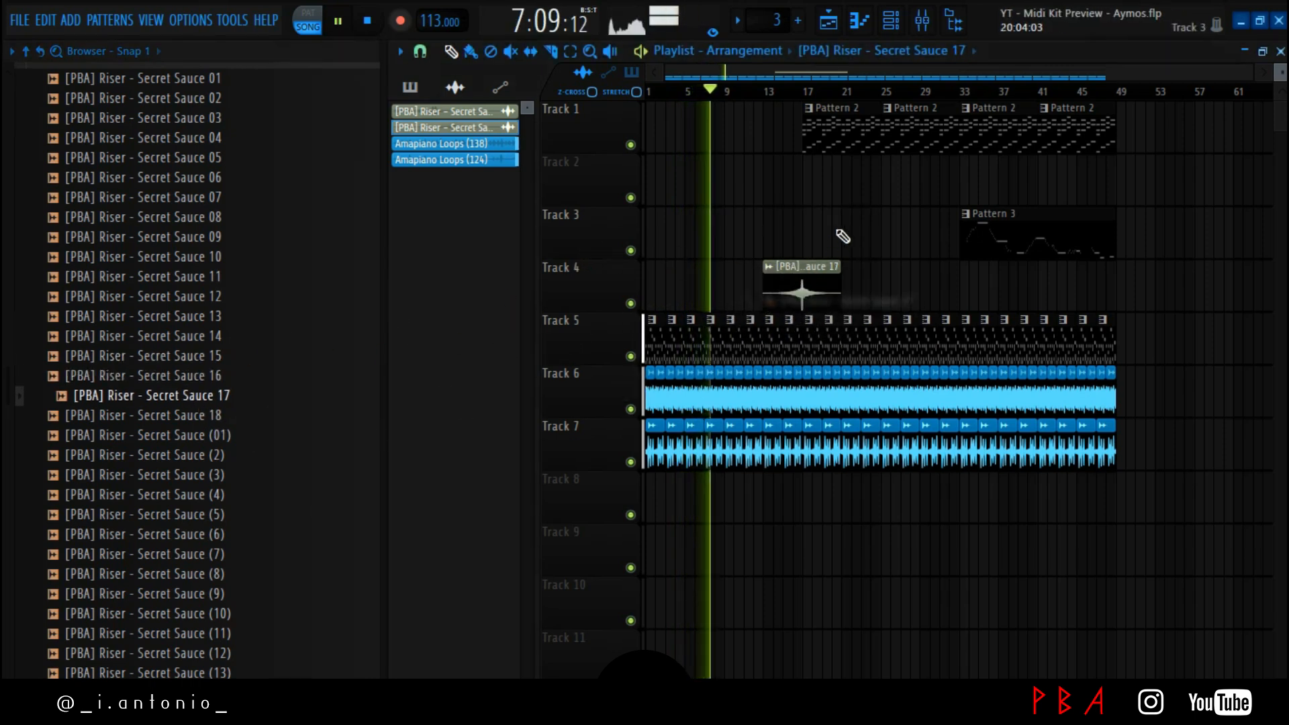
double_click(801, 275)
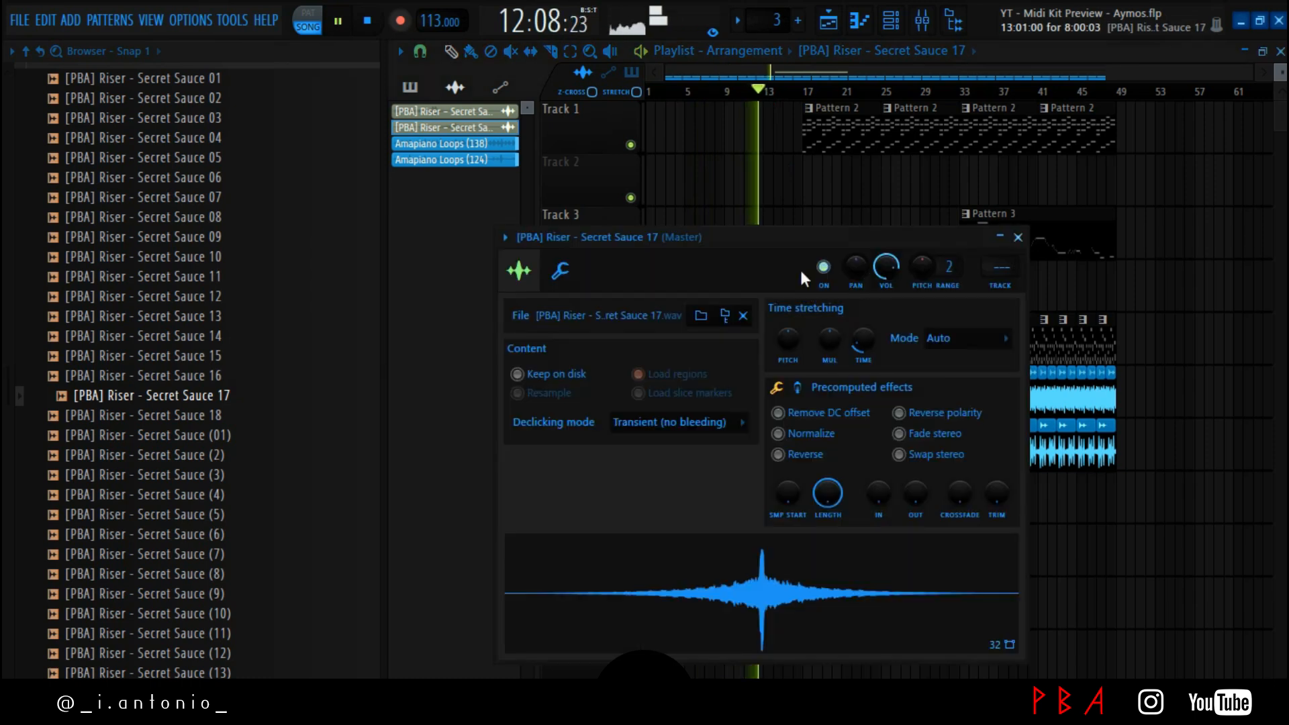
key(Escape)
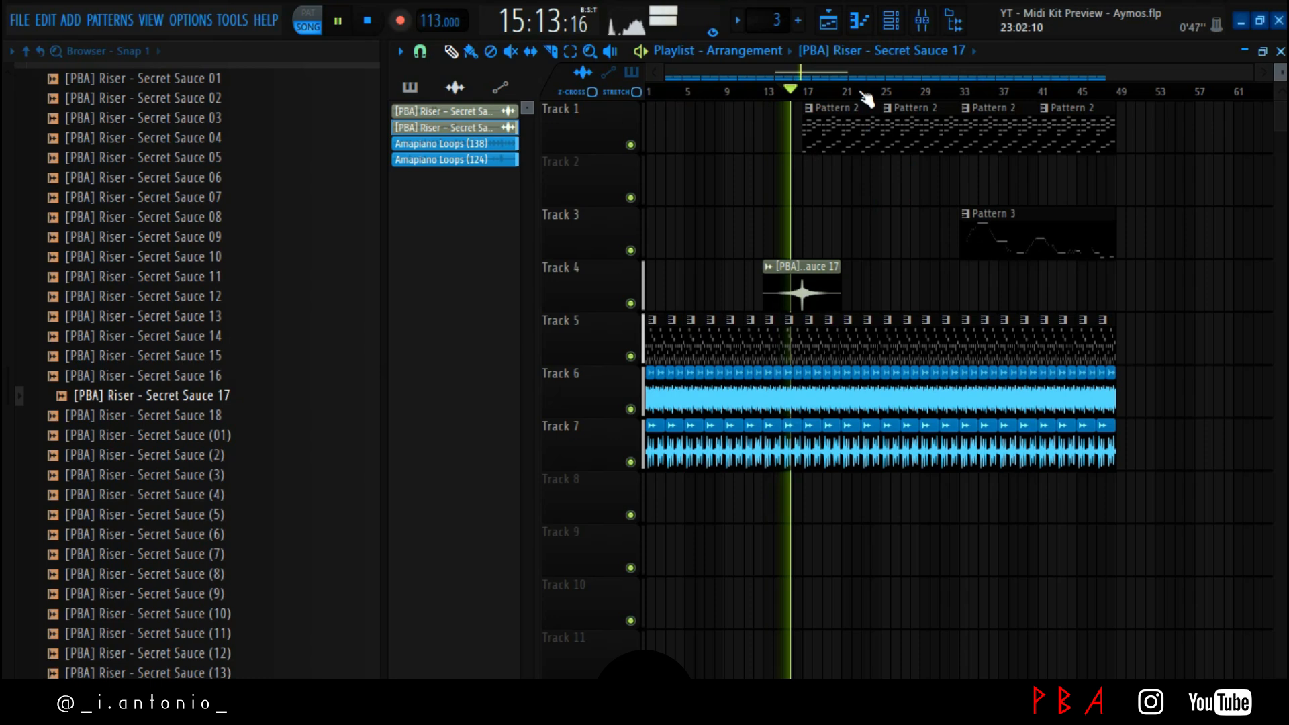
Move the Pattern 3 clip on Track 3 earlier so that it starts at about bar 24
drag(1008, 233, 923, 242)
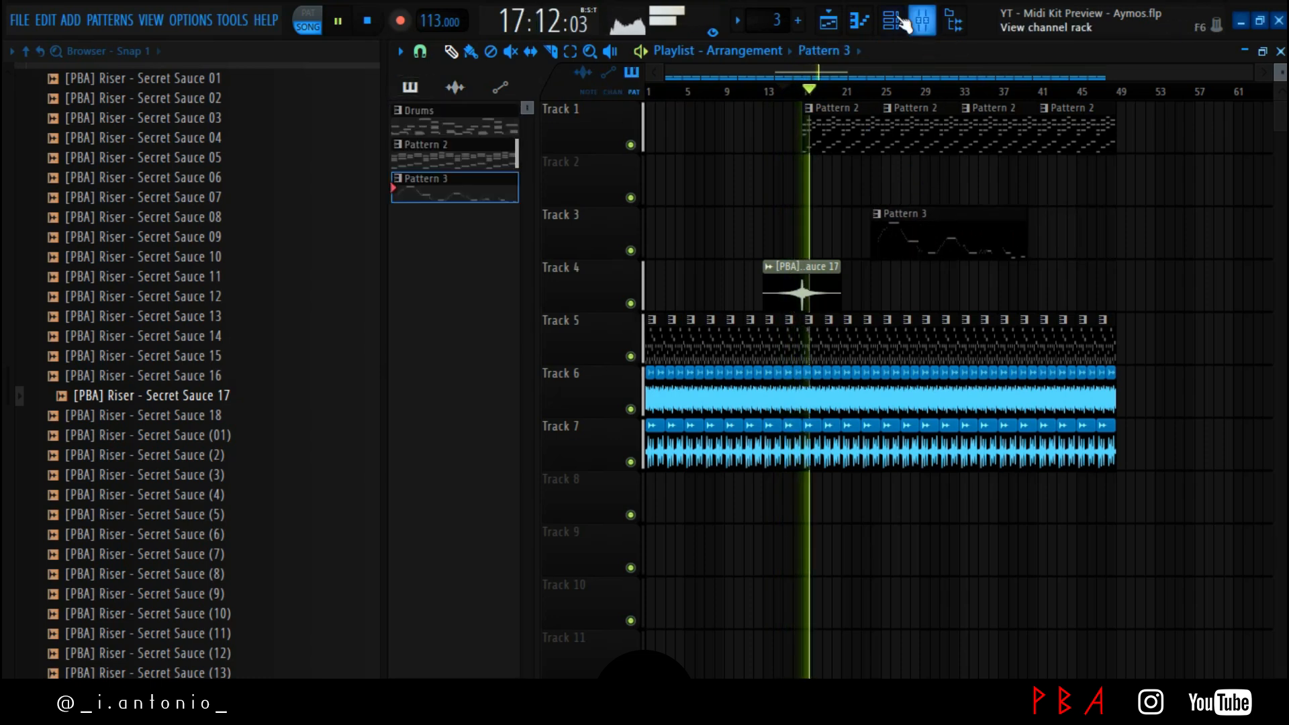
Show the Unsorted channel group and set the KY Epiano channel volume to 66%
click(901, 20)
click(549, 65)
click(517, 123)
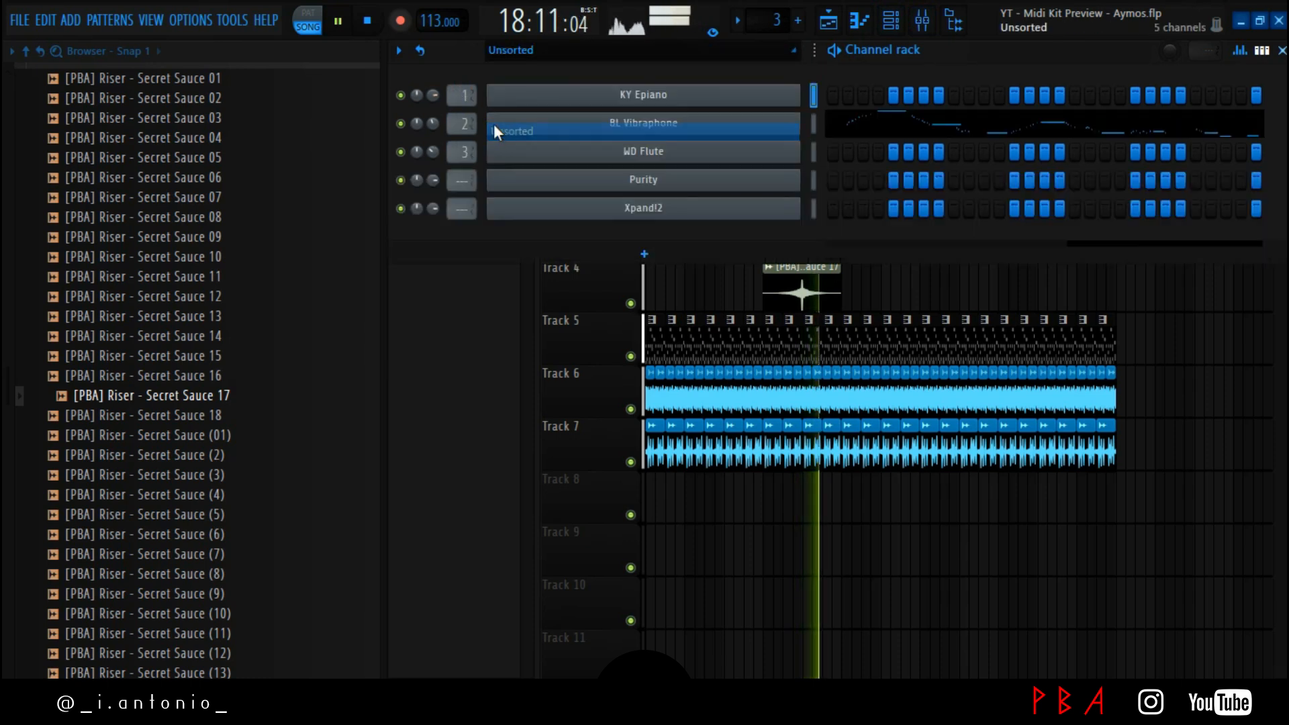
scroll(428, 95, up, 3)
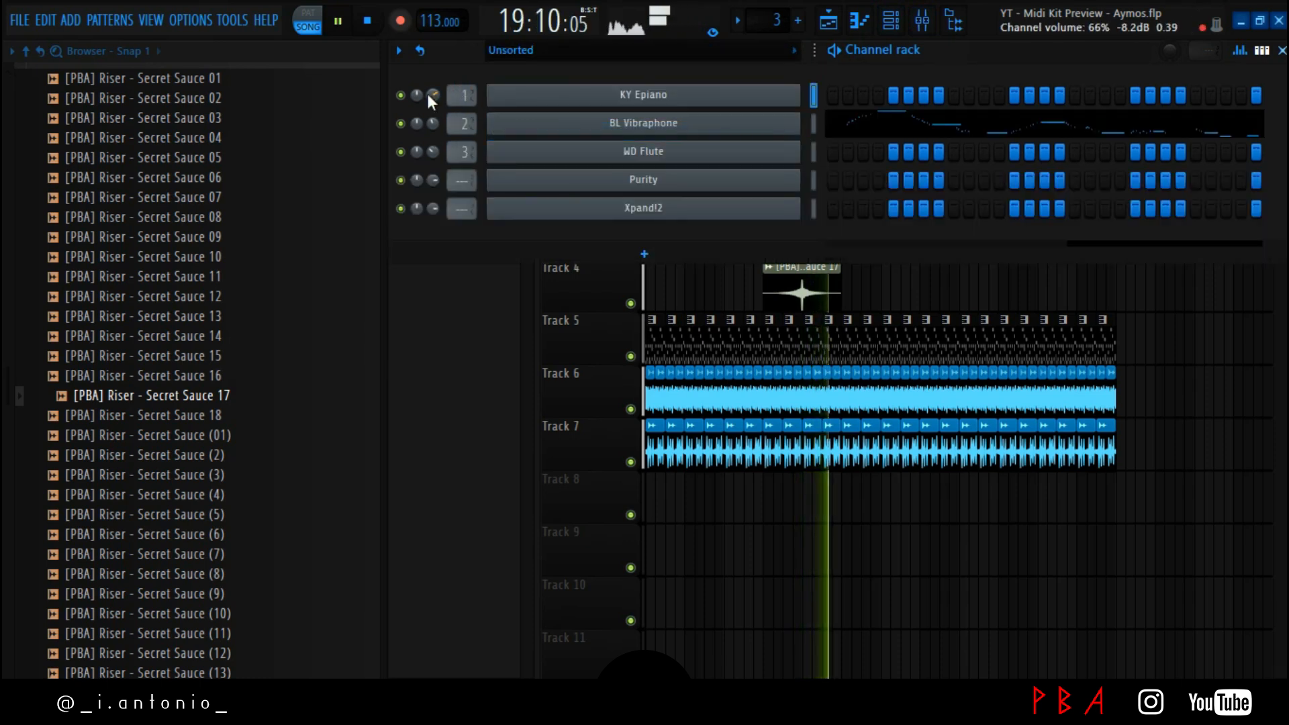
right_click(960, 521)
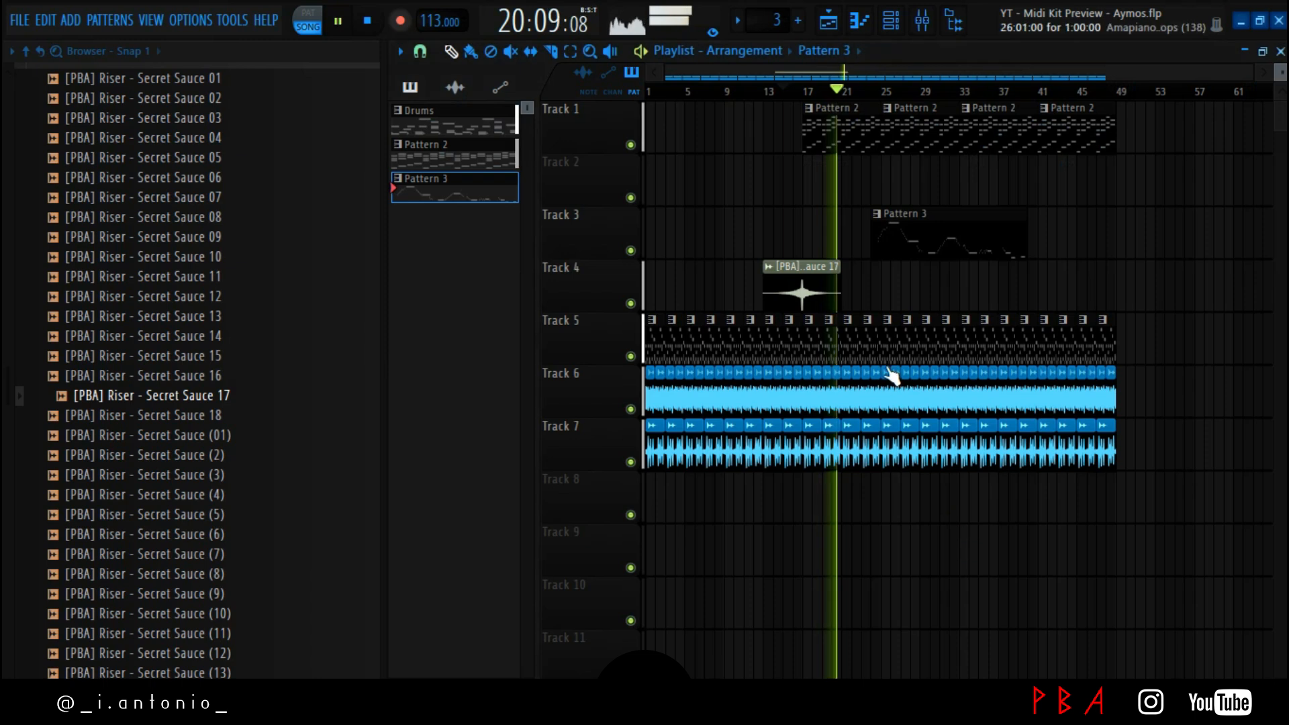
Place a second Secret Sauce 17 riser on Track 4 at bar 29 and move the Pattern 3 clip to start at bar 25
click(803, 289)
click(917, 292)
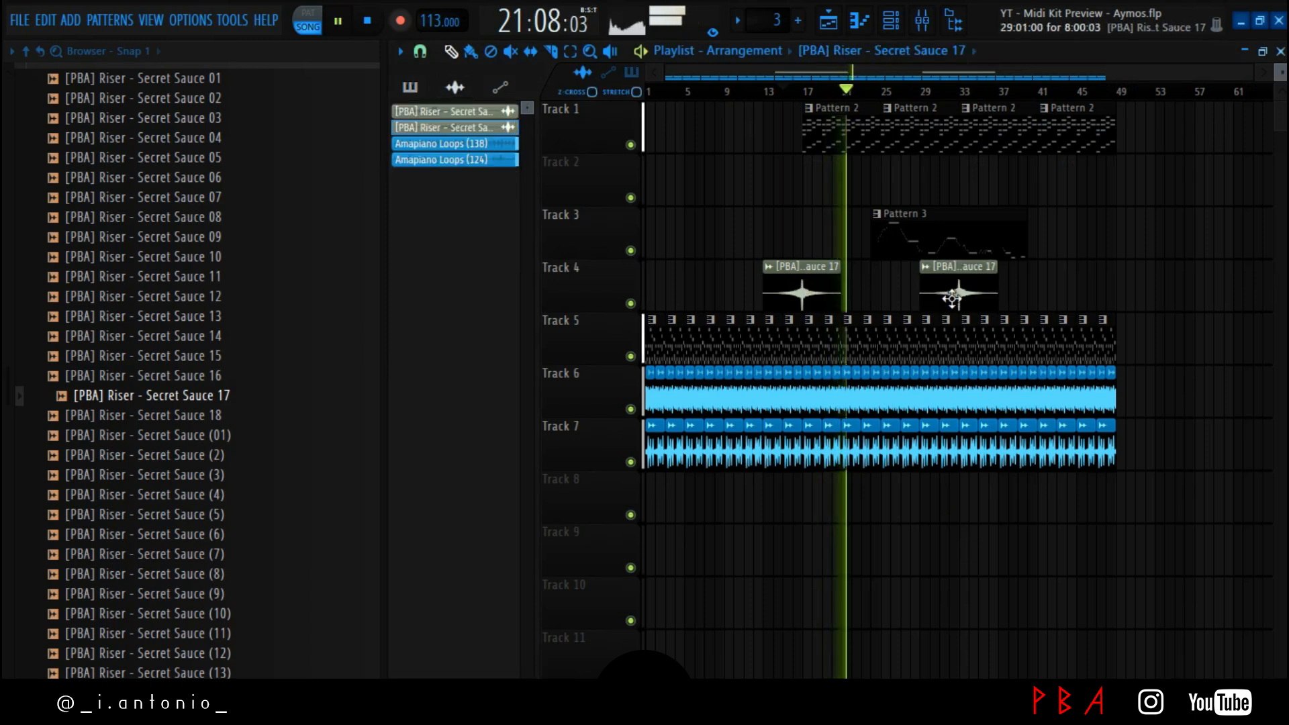
drag(904, 233, 914, 233)
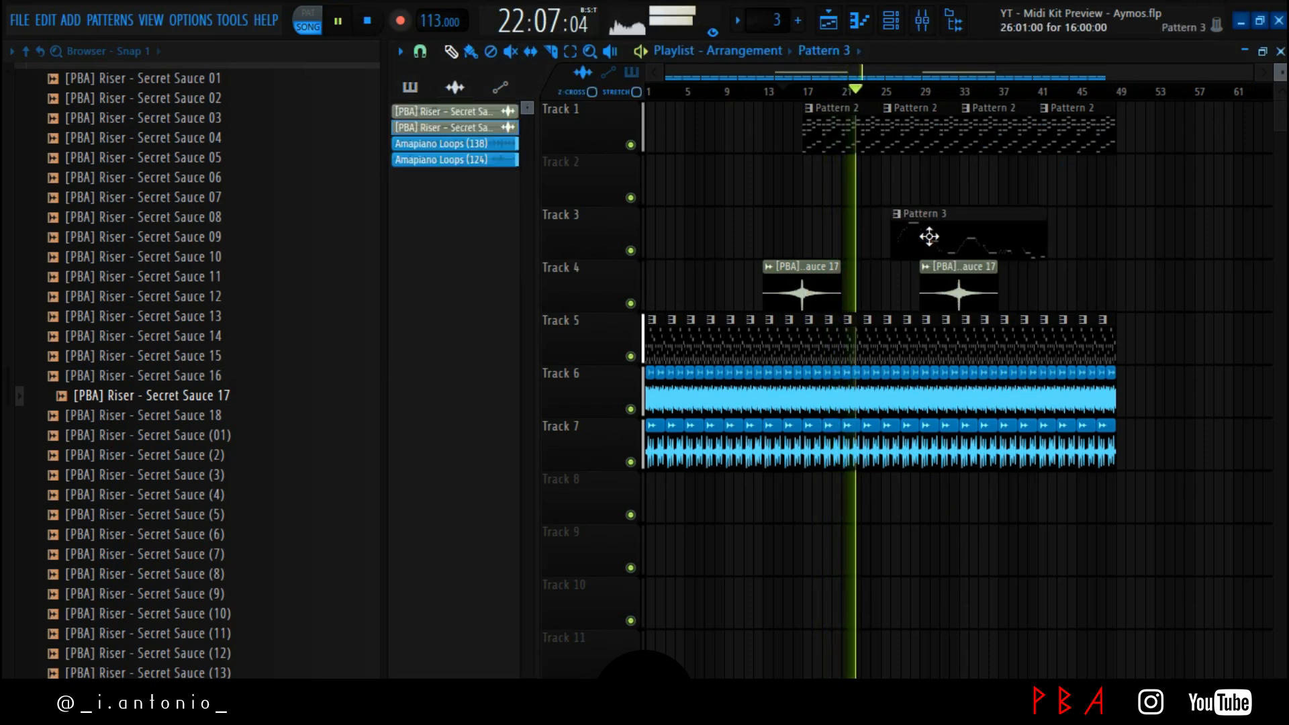
Check the channel settings of the second Secret Sauce 17 riser clip and close them
double_click(953, 291)
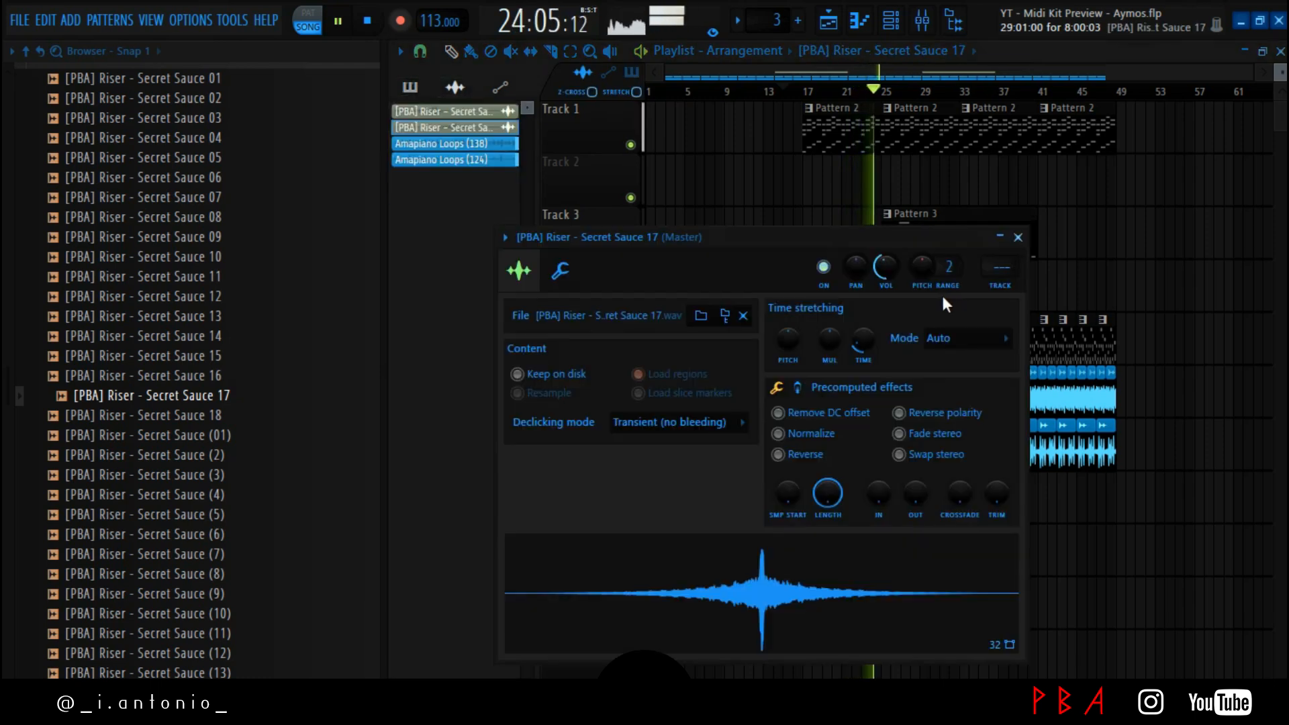
drag(976, 244, 1005, 267)
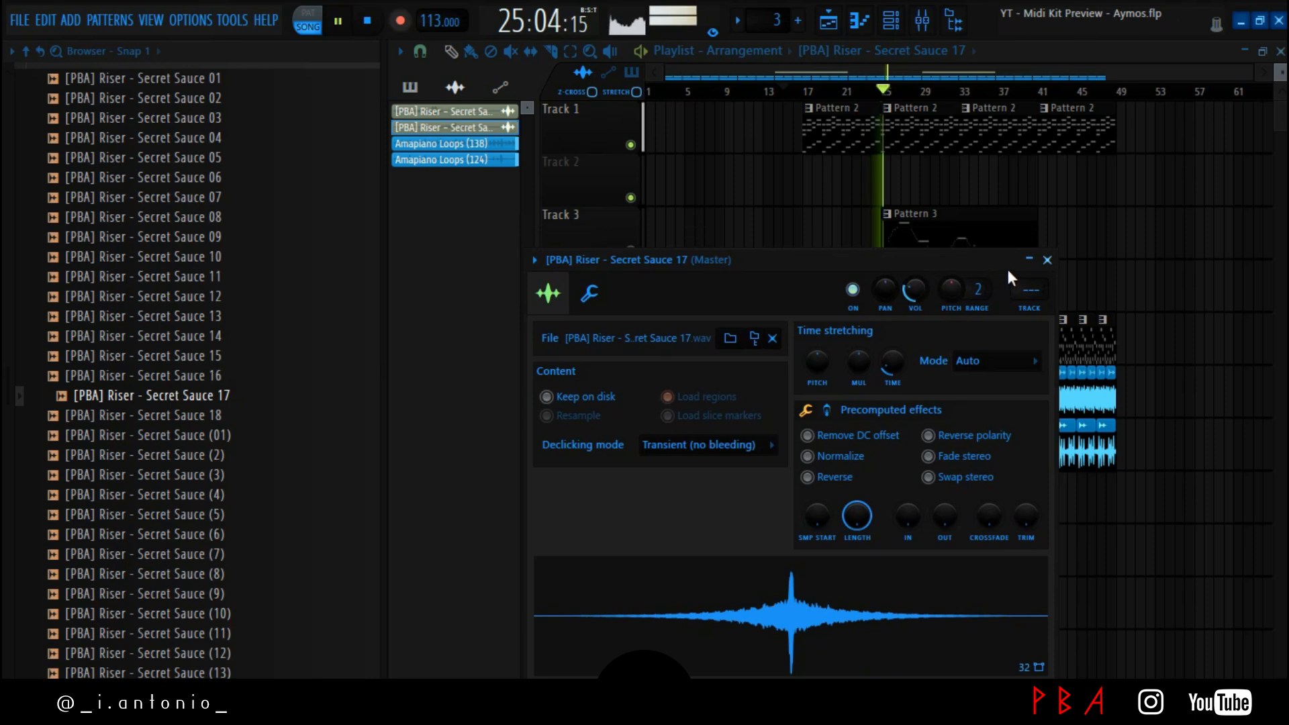
click(1049, 262)
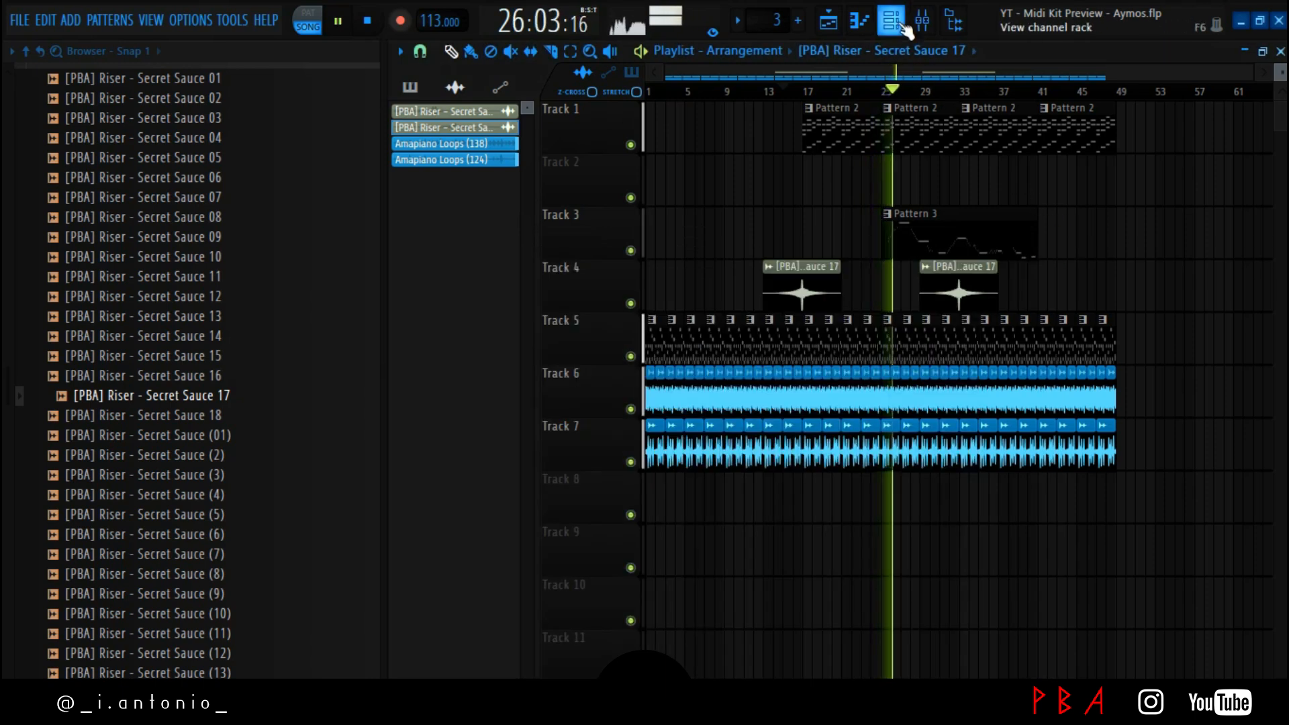
Create an empty Pattern 4 and fill Track 2 with its clips from bar 25 to bar 49
click(797, 21)
click(883, 183)
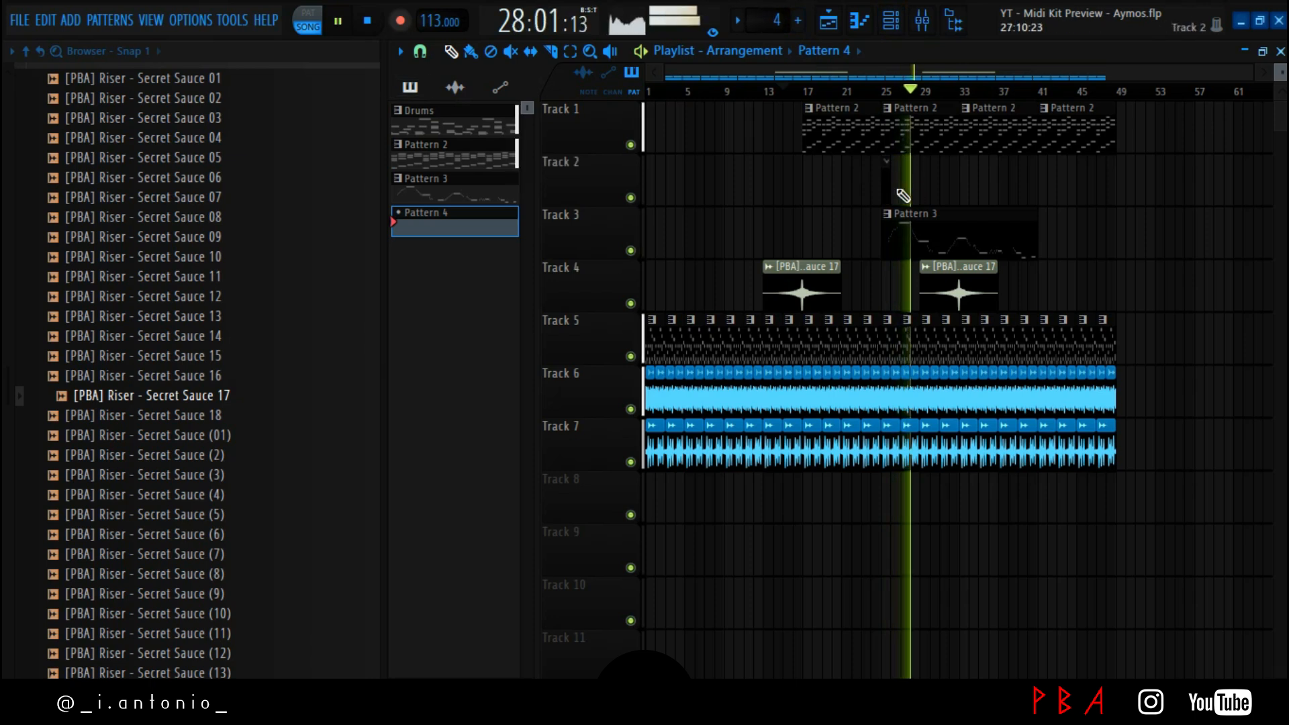
key(ctrl+b)
key(ctrl+b)
key(ctrl+b)
key(ctrl+b)
key(ctrl+b)
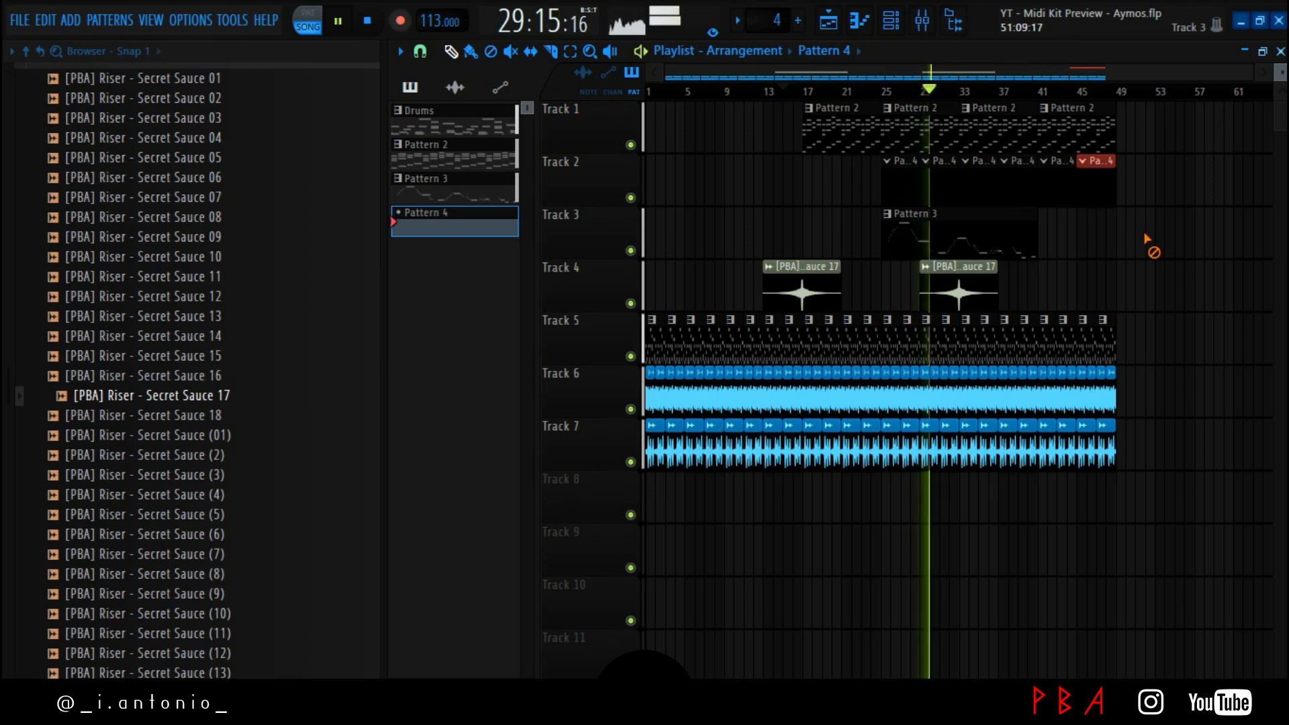
View the Unsorted instrument channels and return the browser to its top-level folders
click(891, 20)
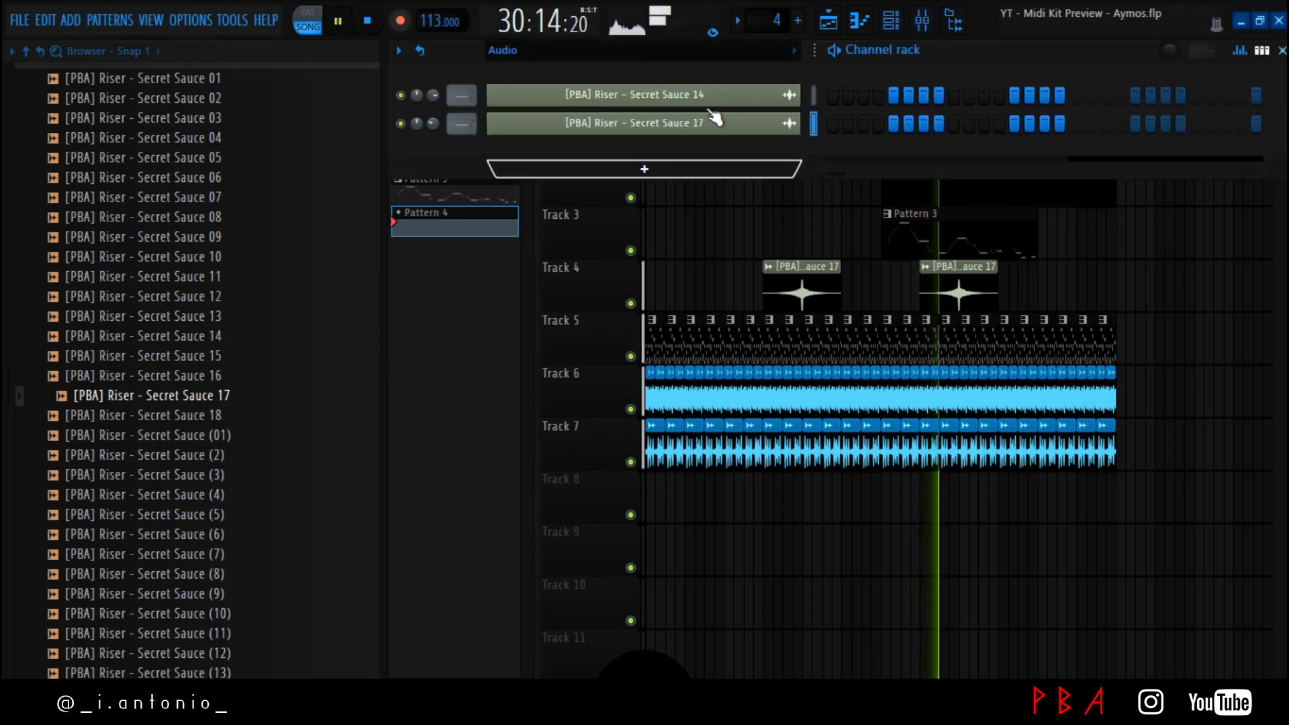
click(644, 47)
click(574, 141)
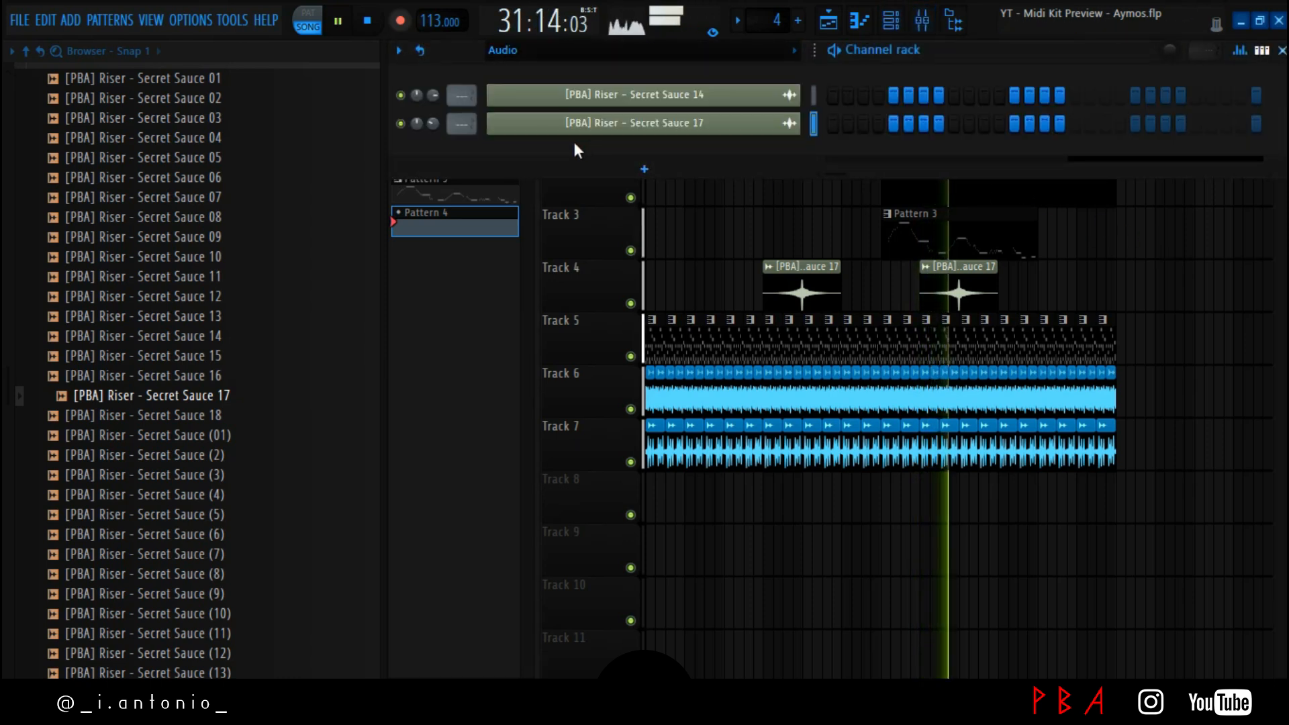
click(581, 51)
click(529, 132)
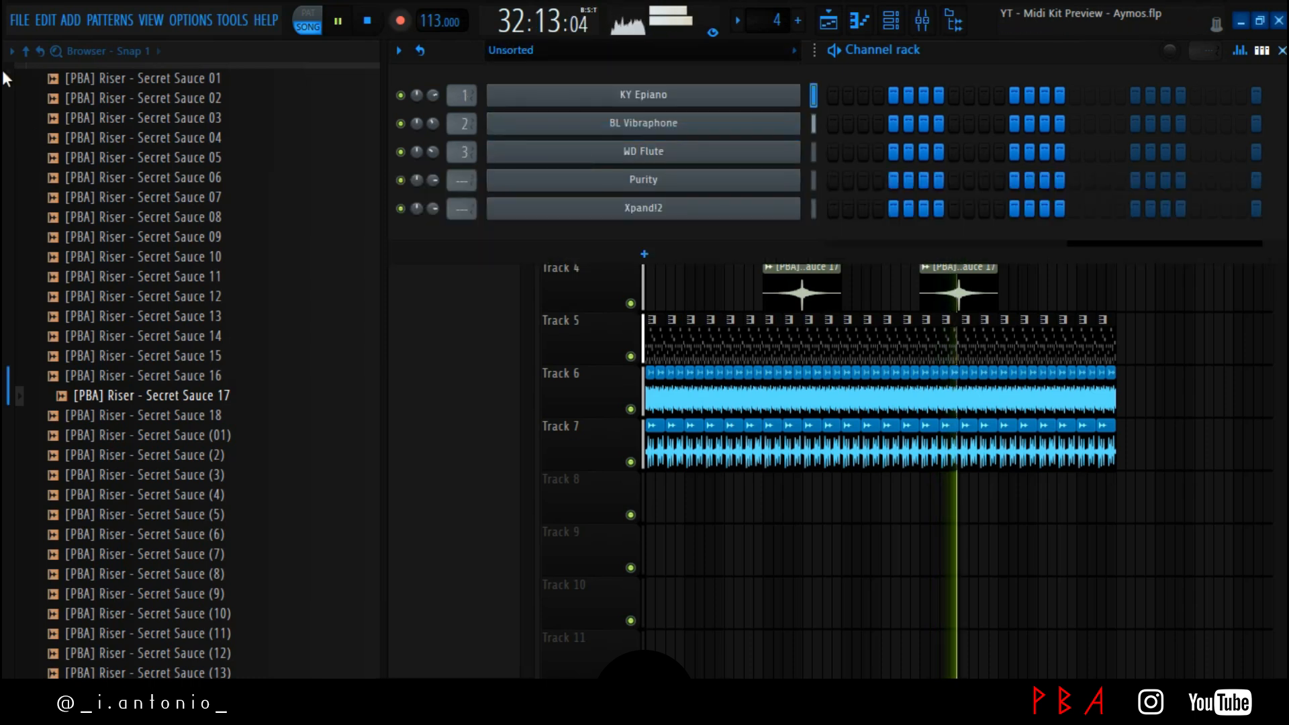
click(26, 51)
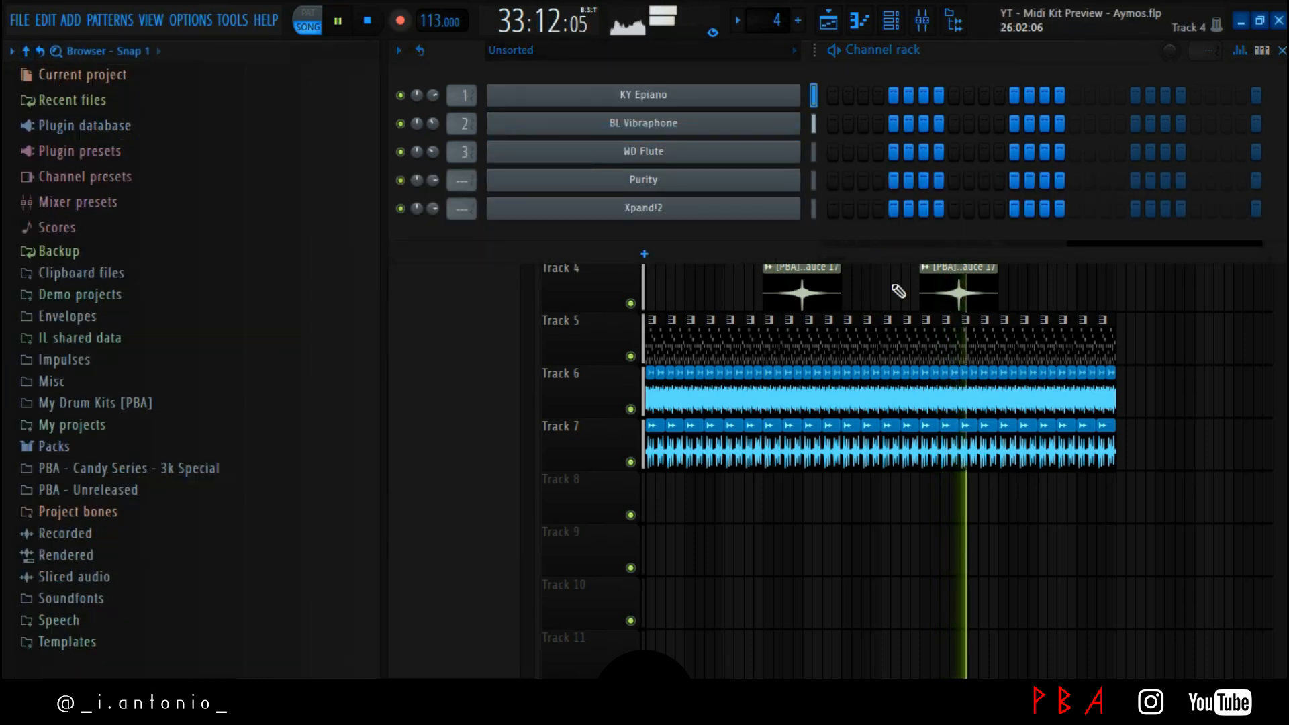
key(F6)
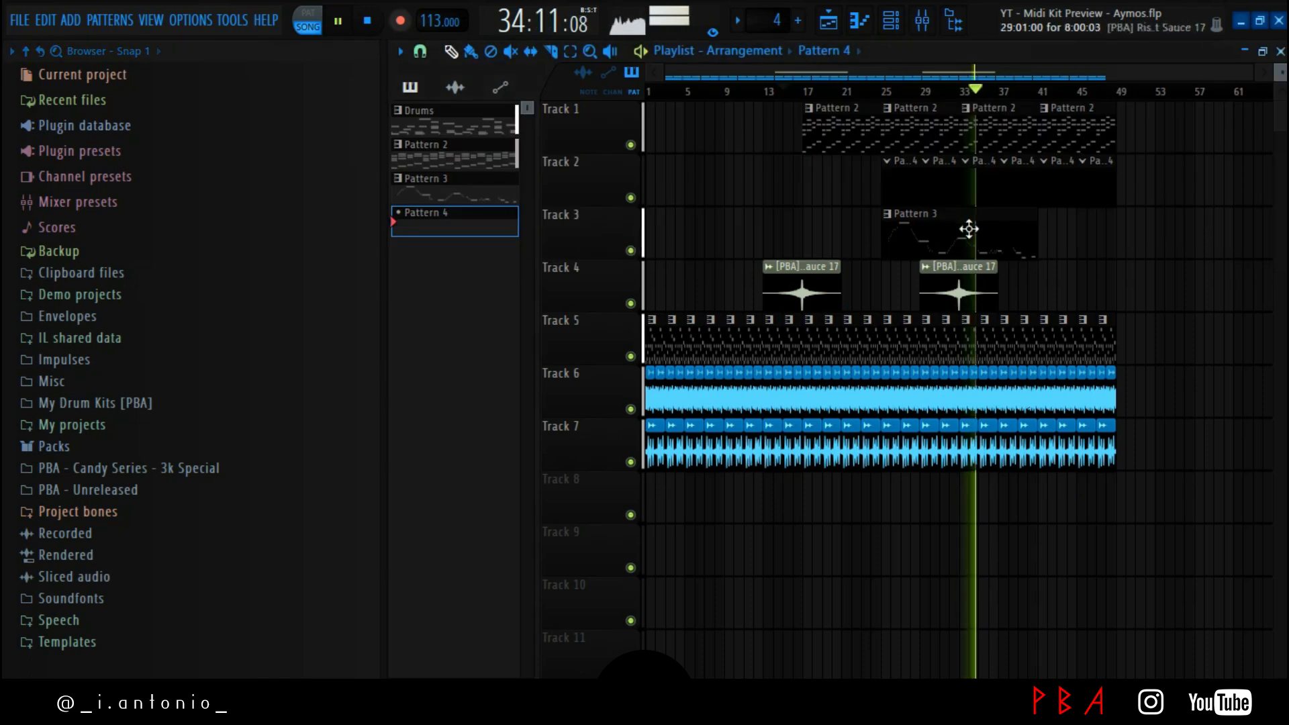
Move the Pattern 3 clip on Track 3 to start at bar 33 and set playback to bar 25
drag(931, 235, 1038, 243)
key(space)
key(space)
click(886, 92)
Open the Purity instrument, pick the Atmosphere preset from its GM Normal category and close the plugin
key(ctrl+F4)
key(F6)
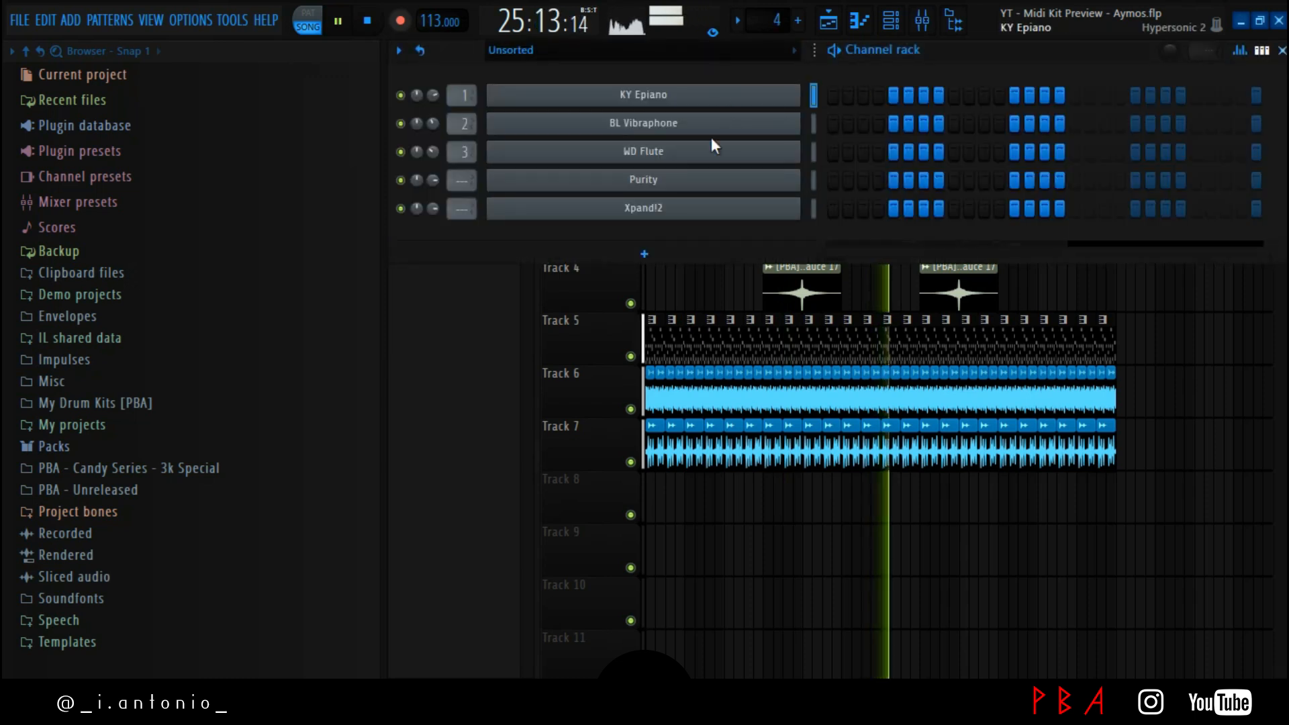
click(718, 183)
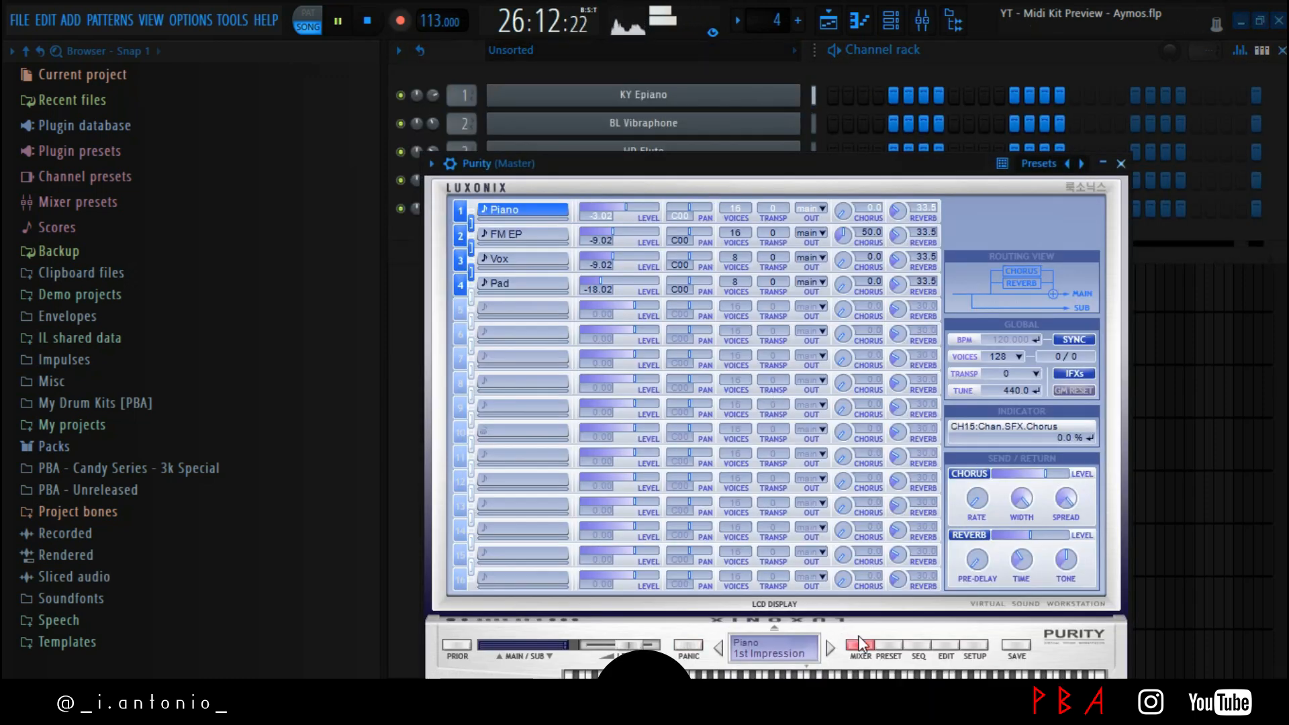
click(896, 646)
click(1057, 222)
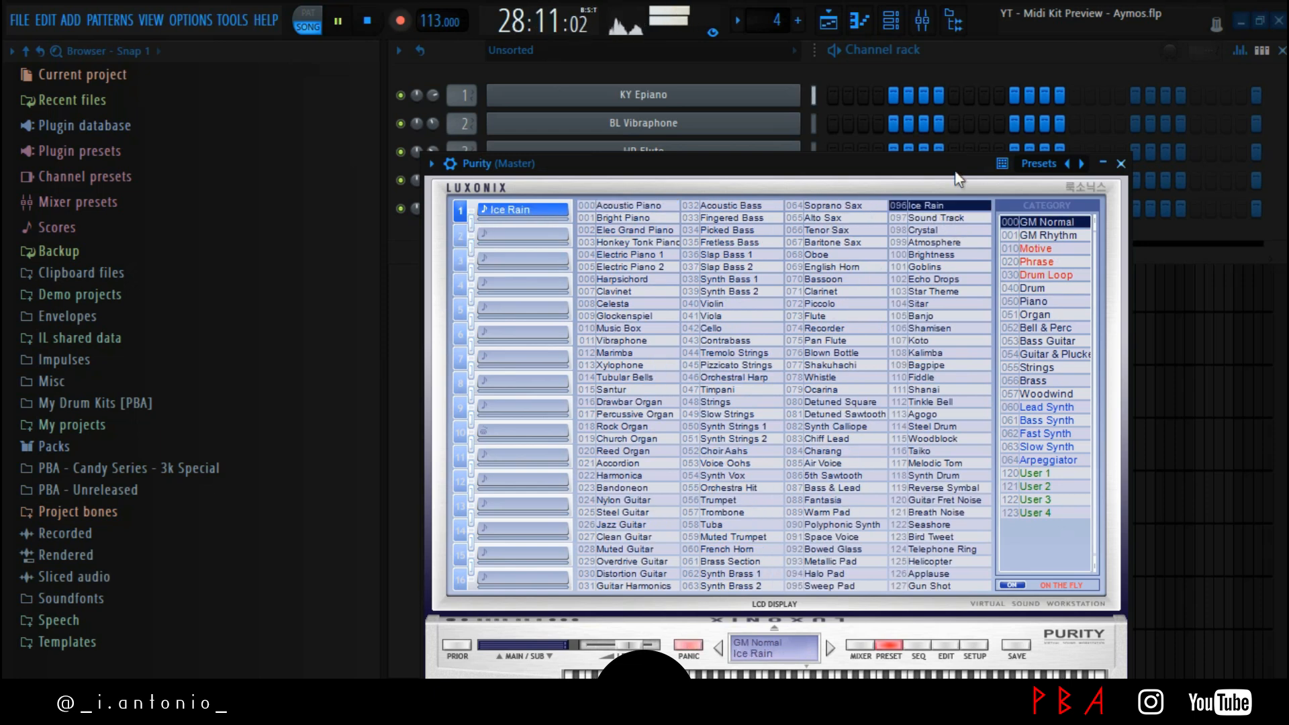
click(933, 242)
click(1121, 163)
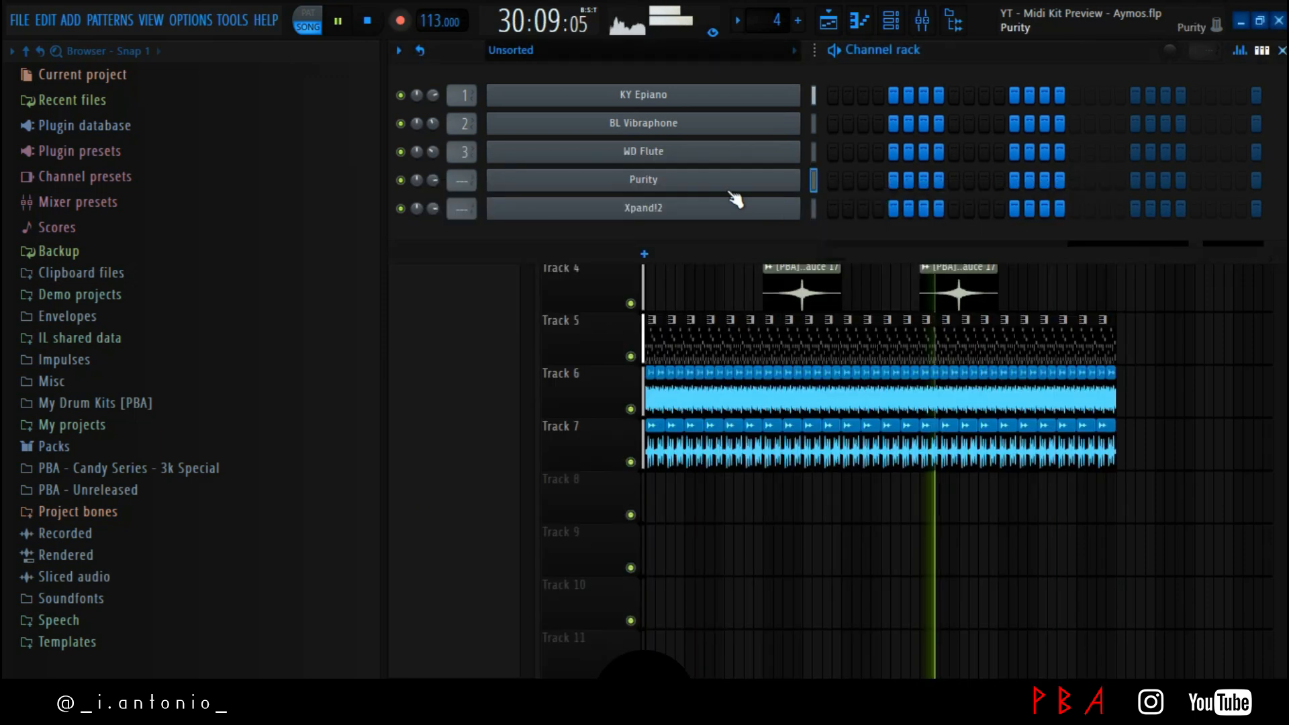
Look at the Purity piano roll of Pattern 4, restart playback from bar 25 and return to the playlist
key(space)
right_click(811, 188)
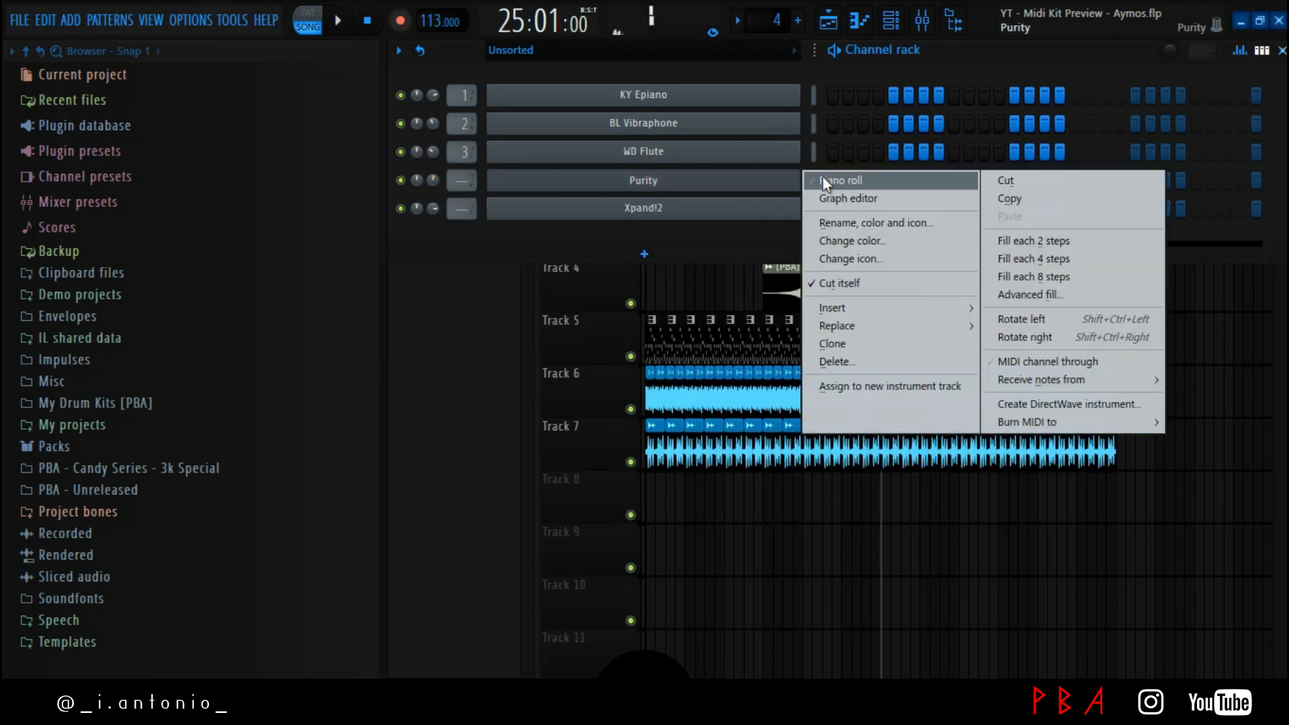
click(823, 176)
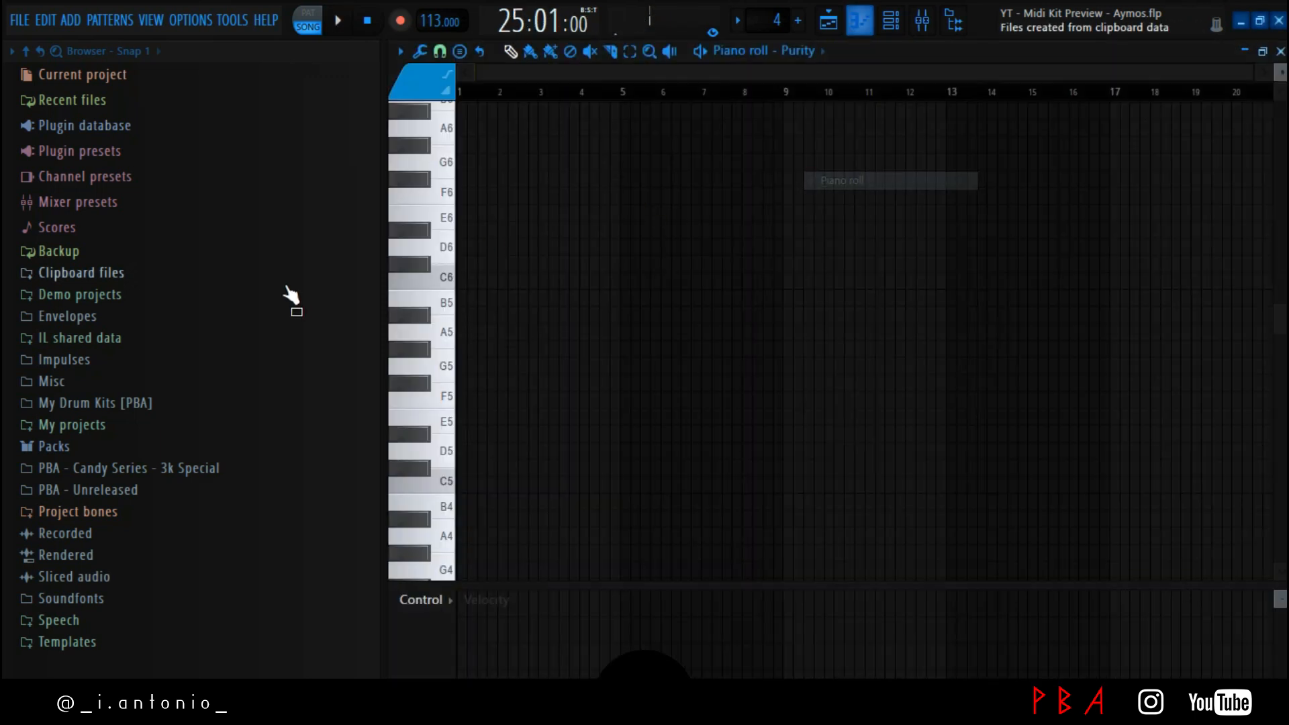
click(893, 34)
key(space)
click(834, 25)
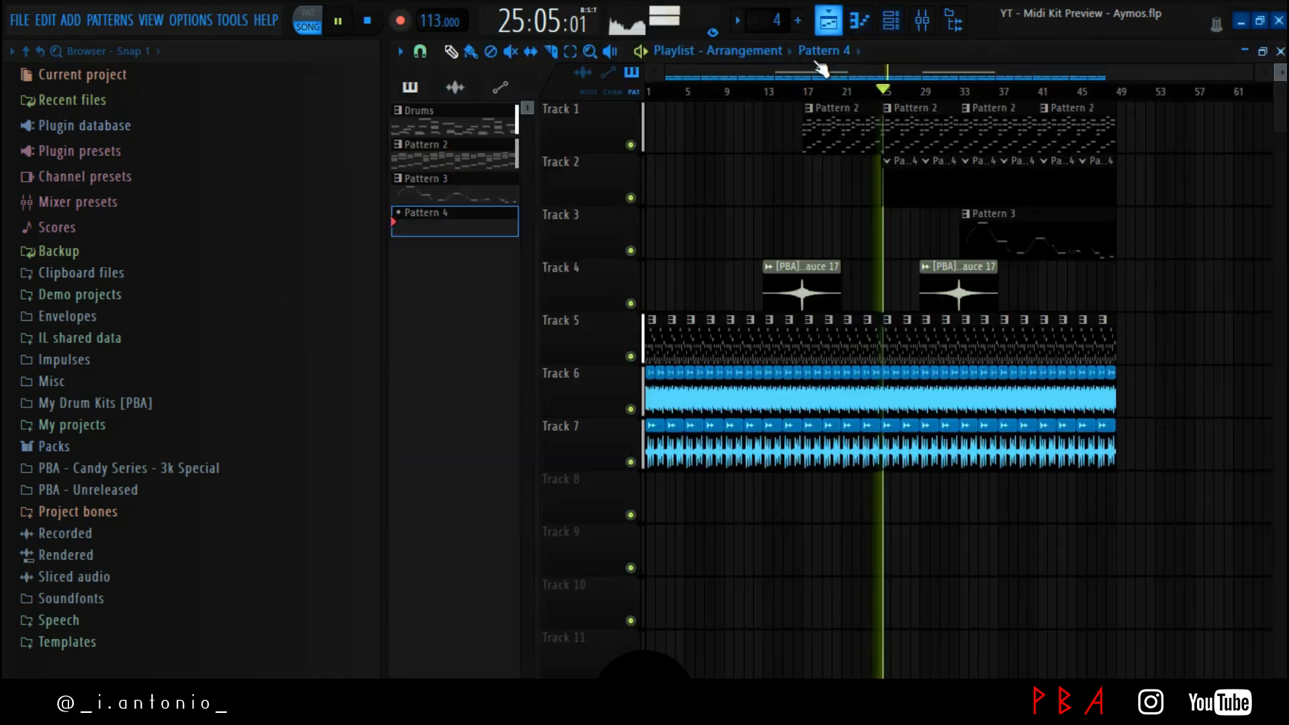
Open the KY Epiano notes of Pattern 2 and examine the chords from bar 1
double_click(861, 126)
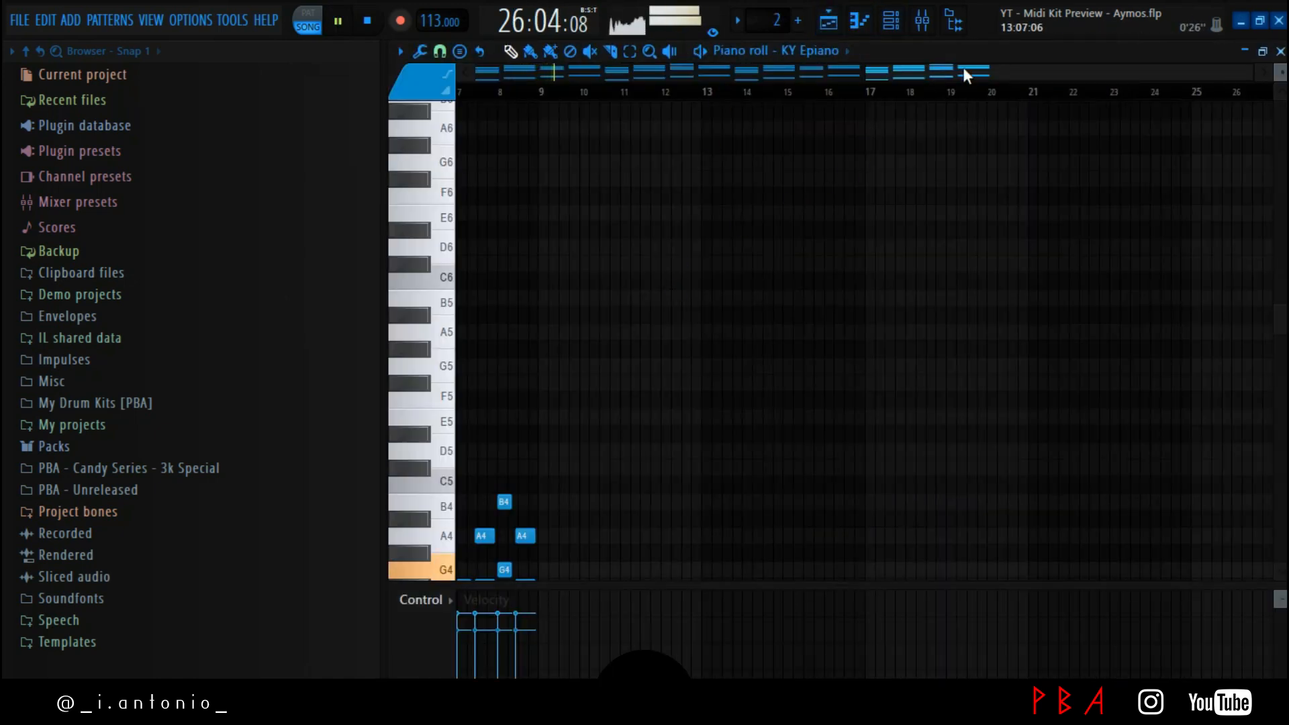
drag(965, 76, 581, 78)
scroll(684, 269, down, 6)
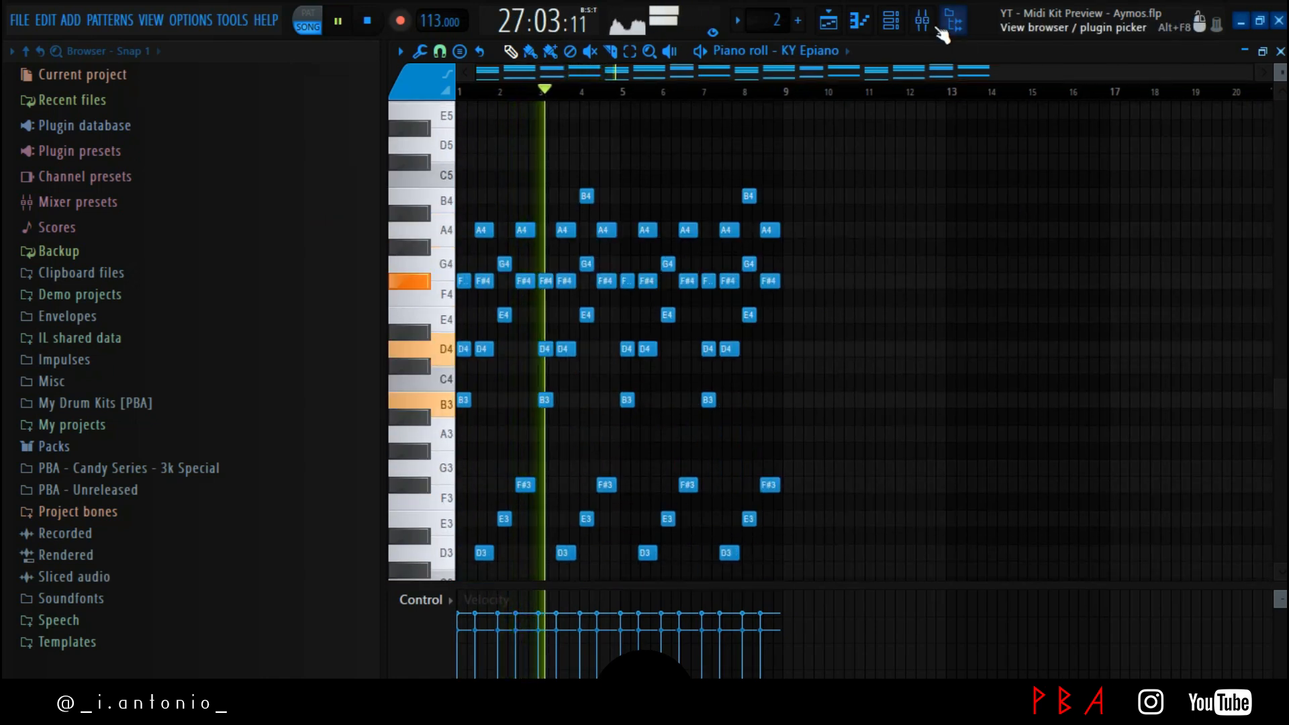
Switch back to Pattern 4 and open its piano roll with Purity as the target channel
click(891, 30)
scroll(772, 18, down, 1)
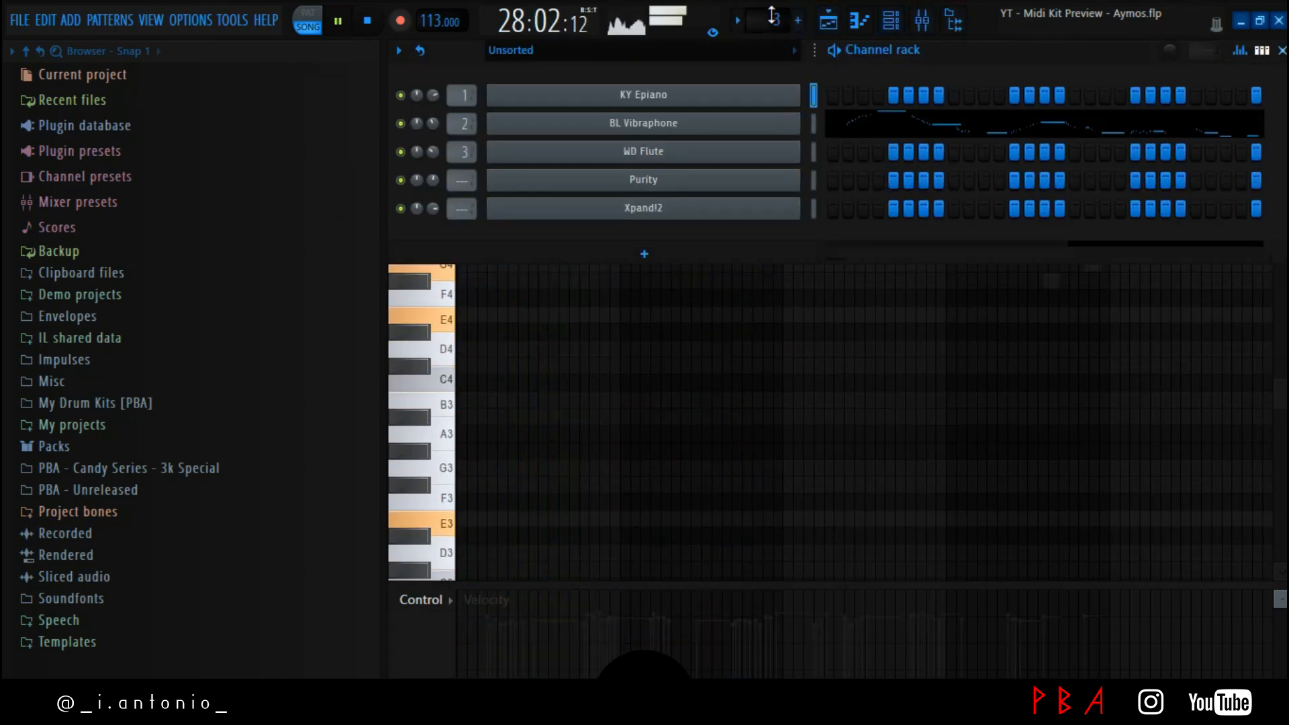
scroll(772, 17, down, 1)
click(829, 22)
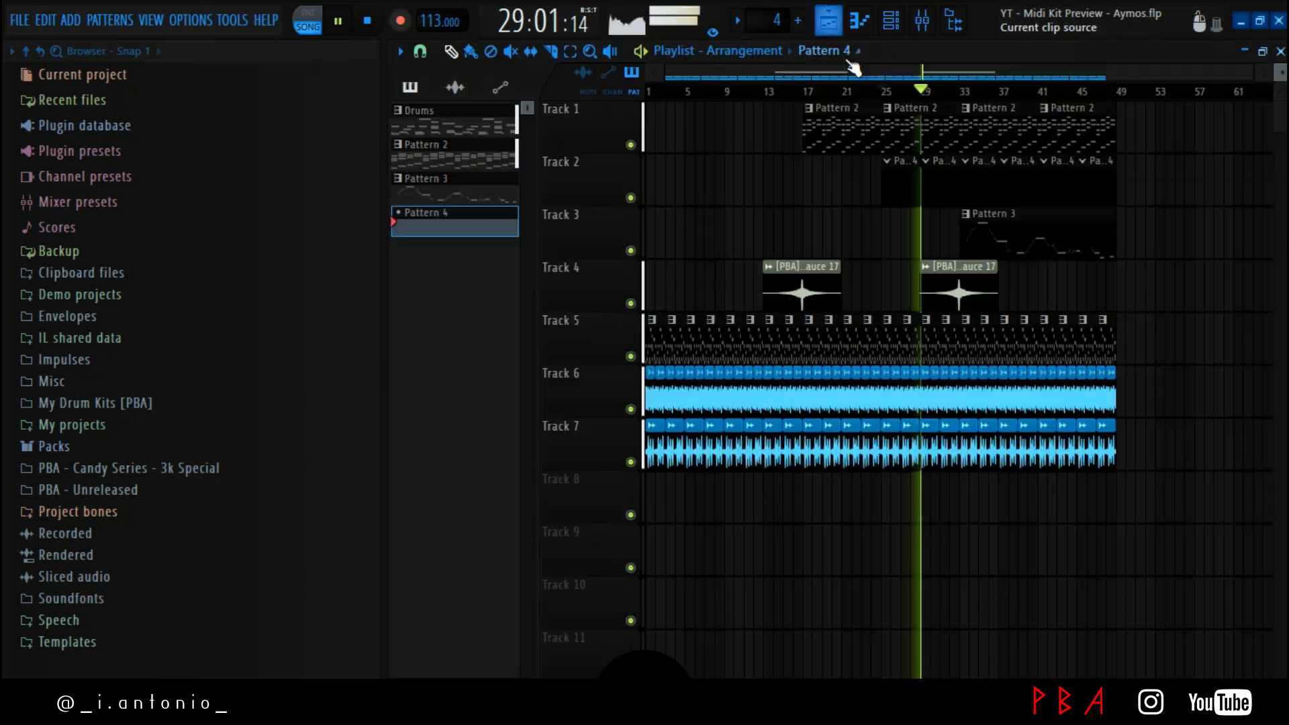
click(859, 21)
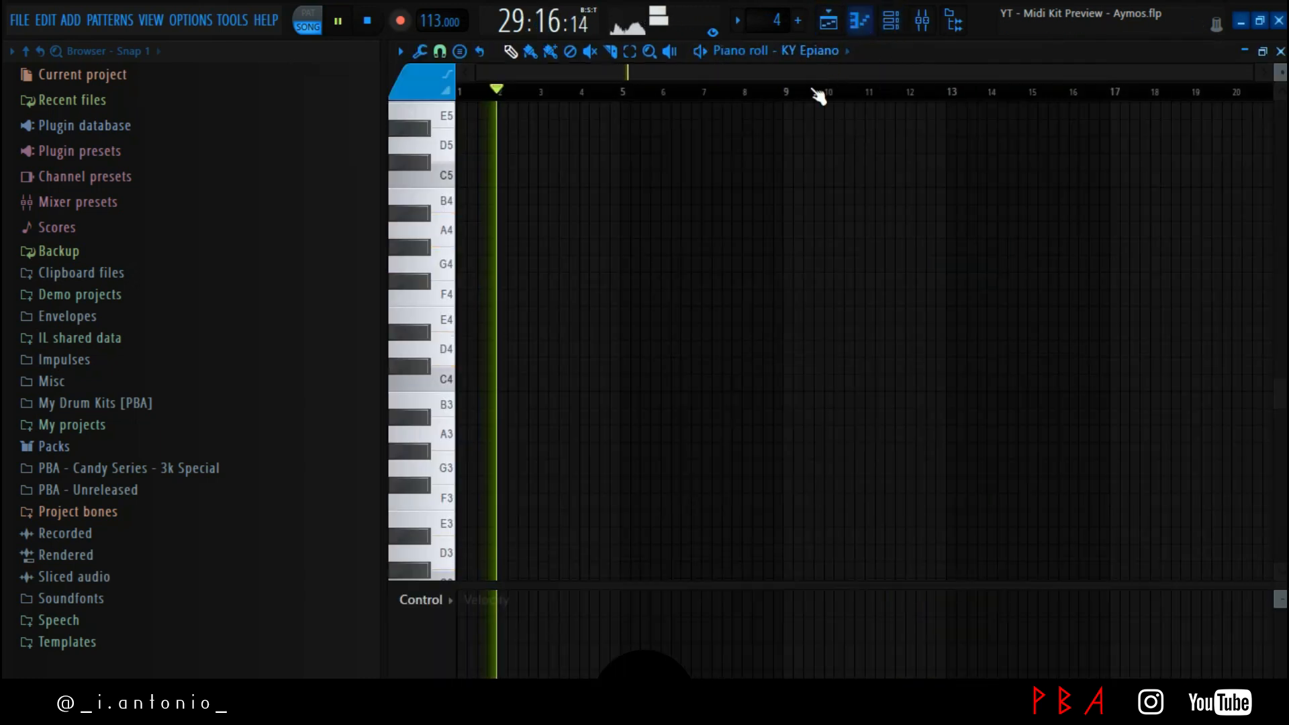
click(827, 58)
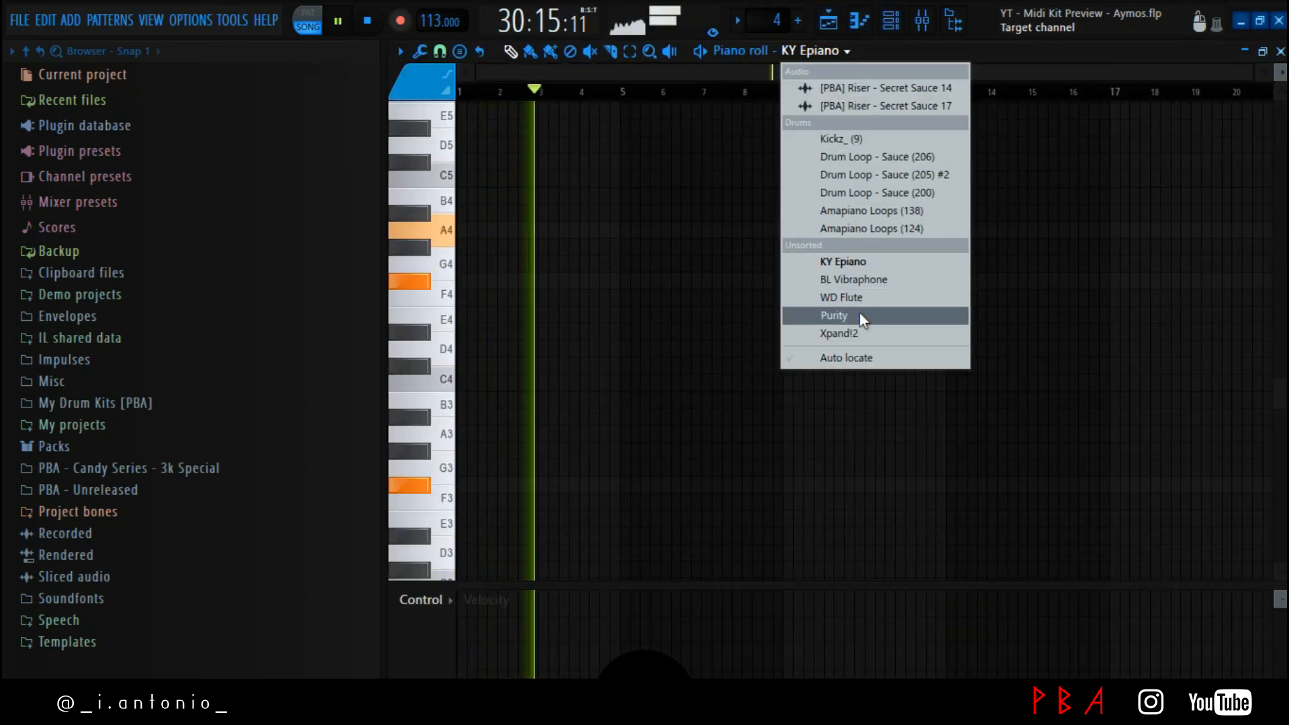
click(860, 282)
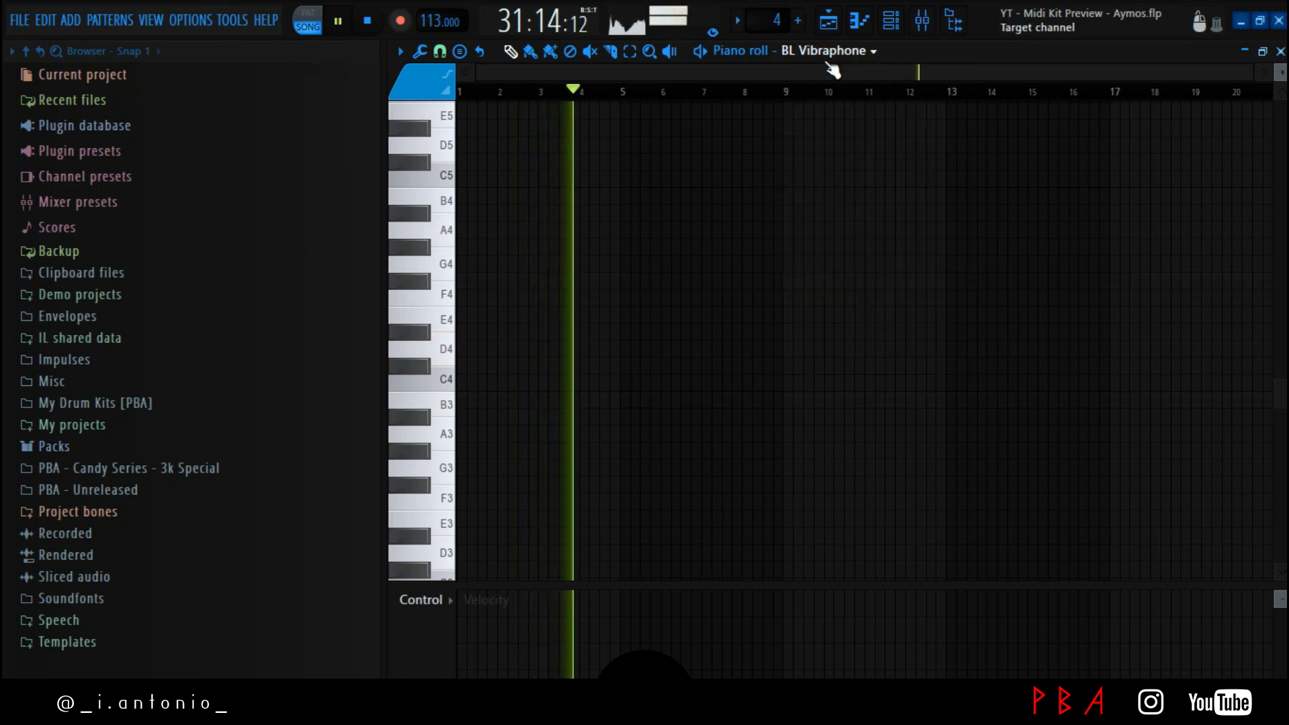
click(827, 51)
click(831, 316)
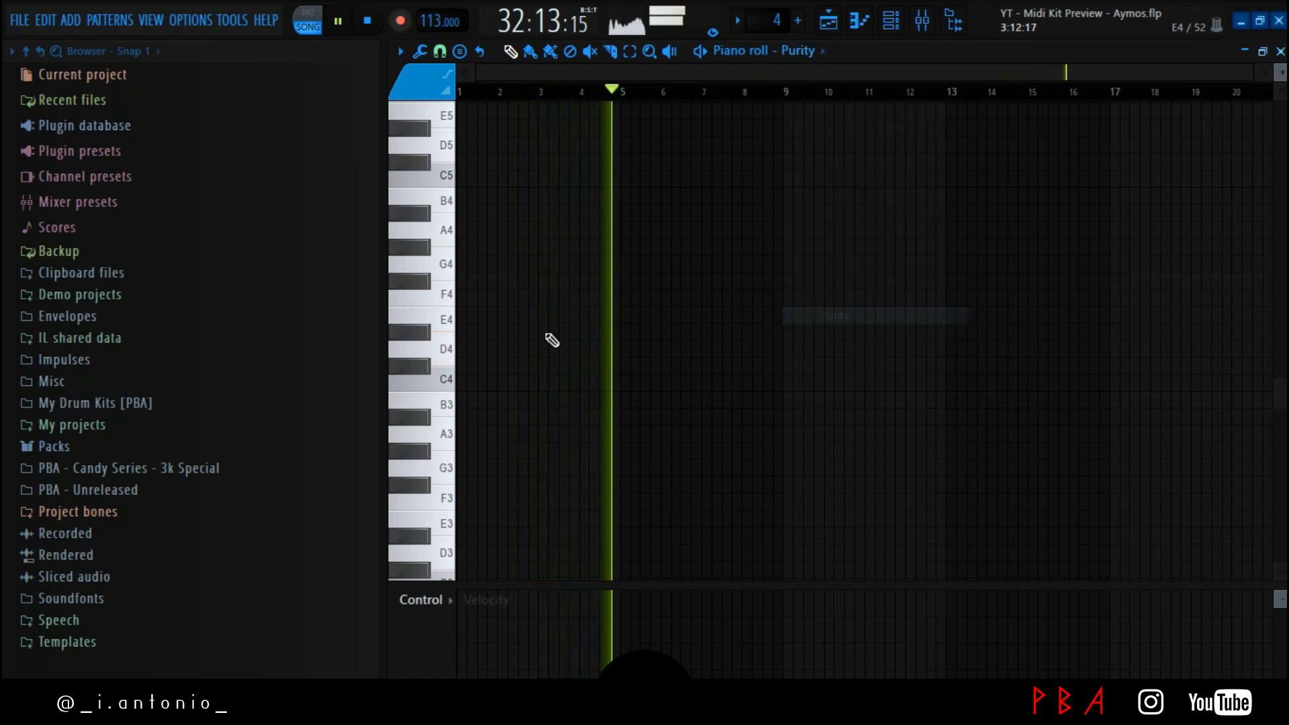
Audition Purity notes such as D4, D5 and E5 on the piano roll keyboard, then stop playback
click(455, 350)
click(455, 350)
scroll(455, 322, up, 1)
click(452, 191)
click(436, 168)
key(space)
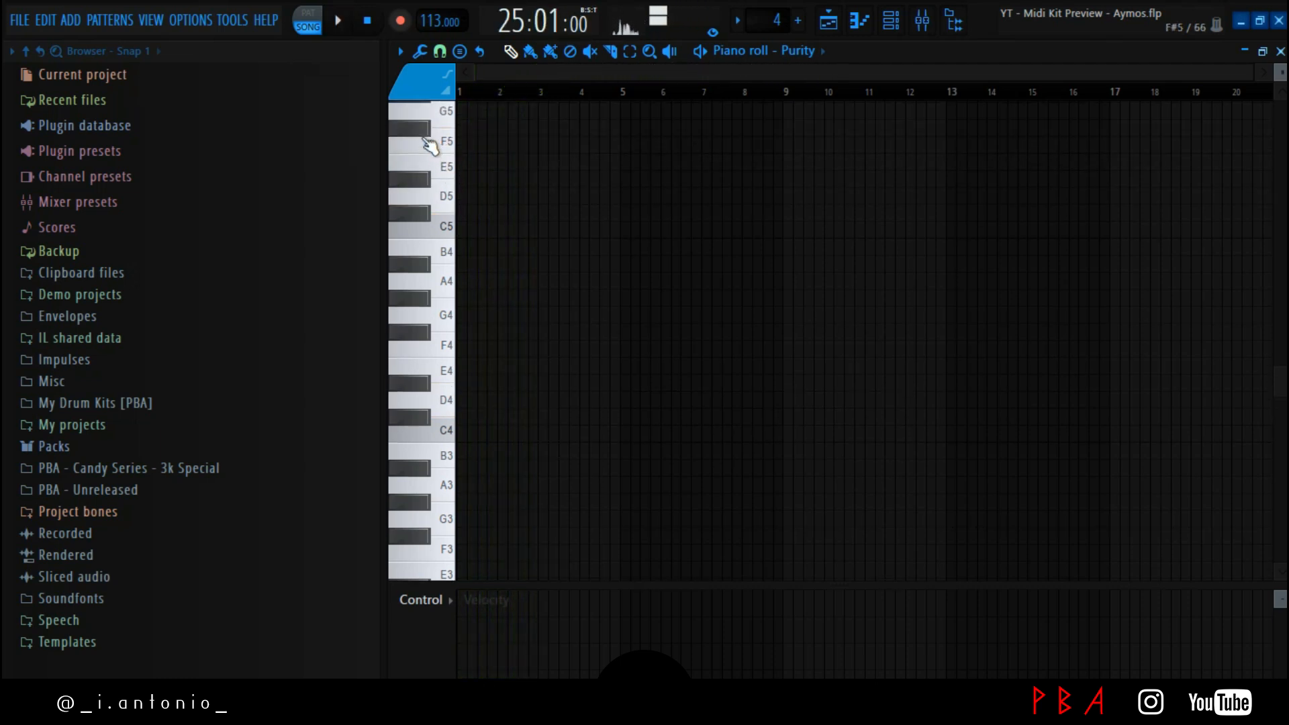
Set the piano roll snap to 1/4 beat and switch playback to pattern mode
scroll(465, 103, up, 5)
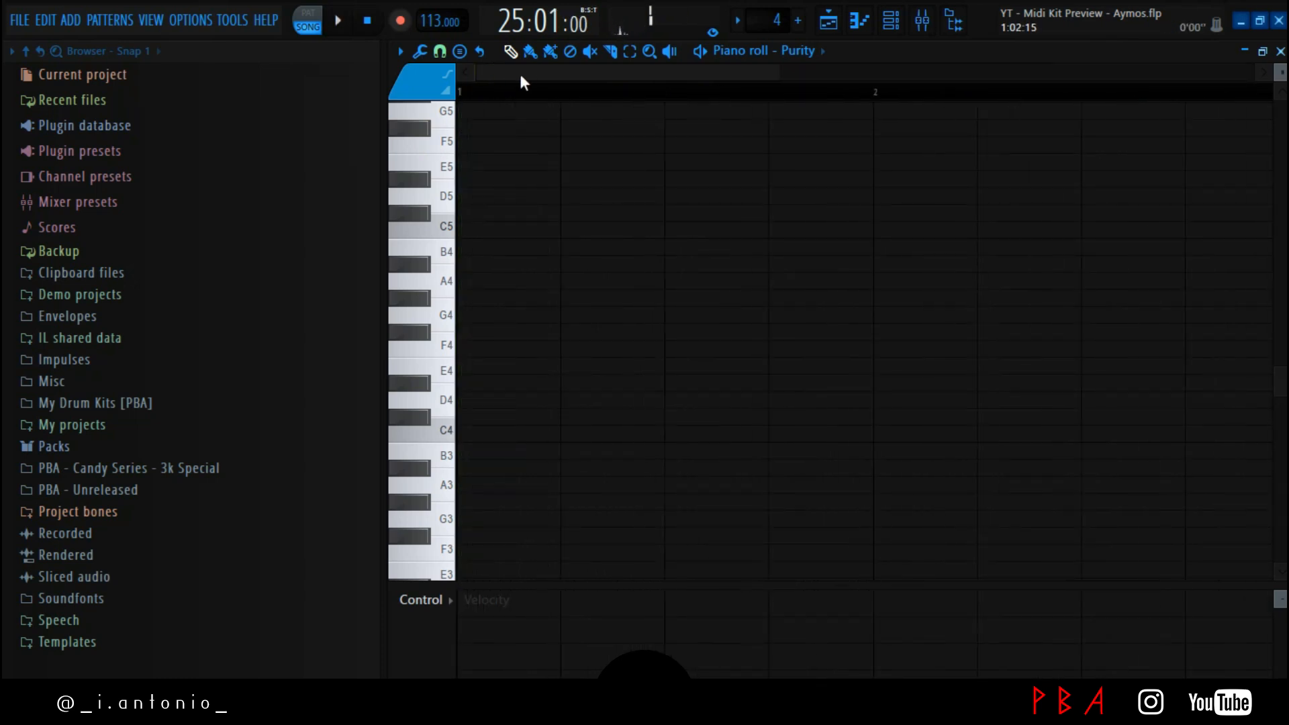
key(space)
key(space)
key(space)
key(space)
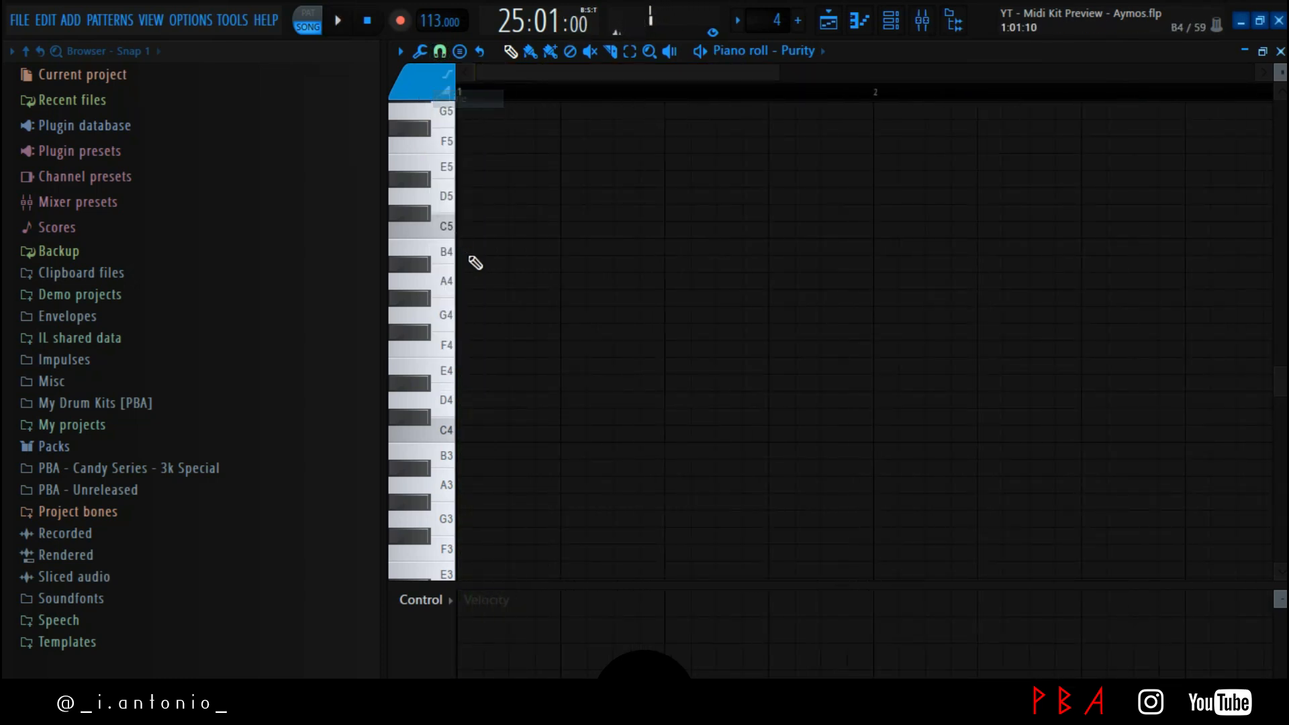
click(441, 52)
click(486, 272)
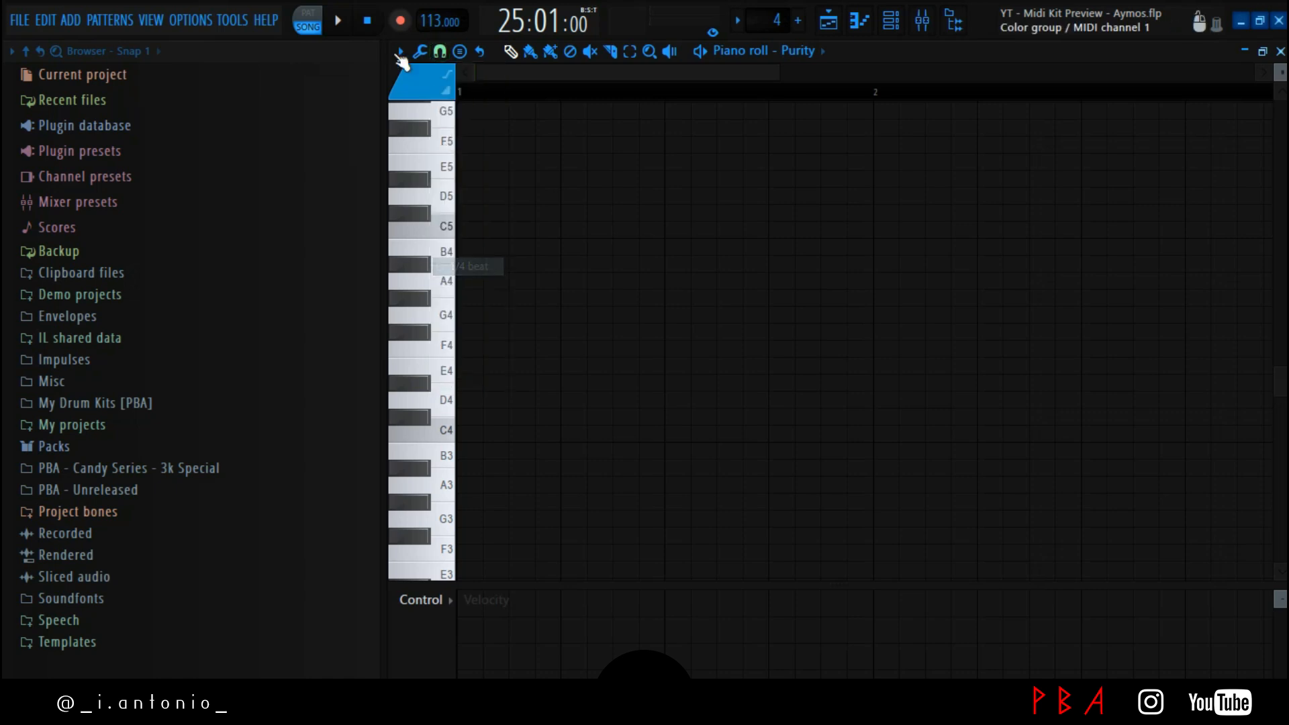
key(space)
key(space)
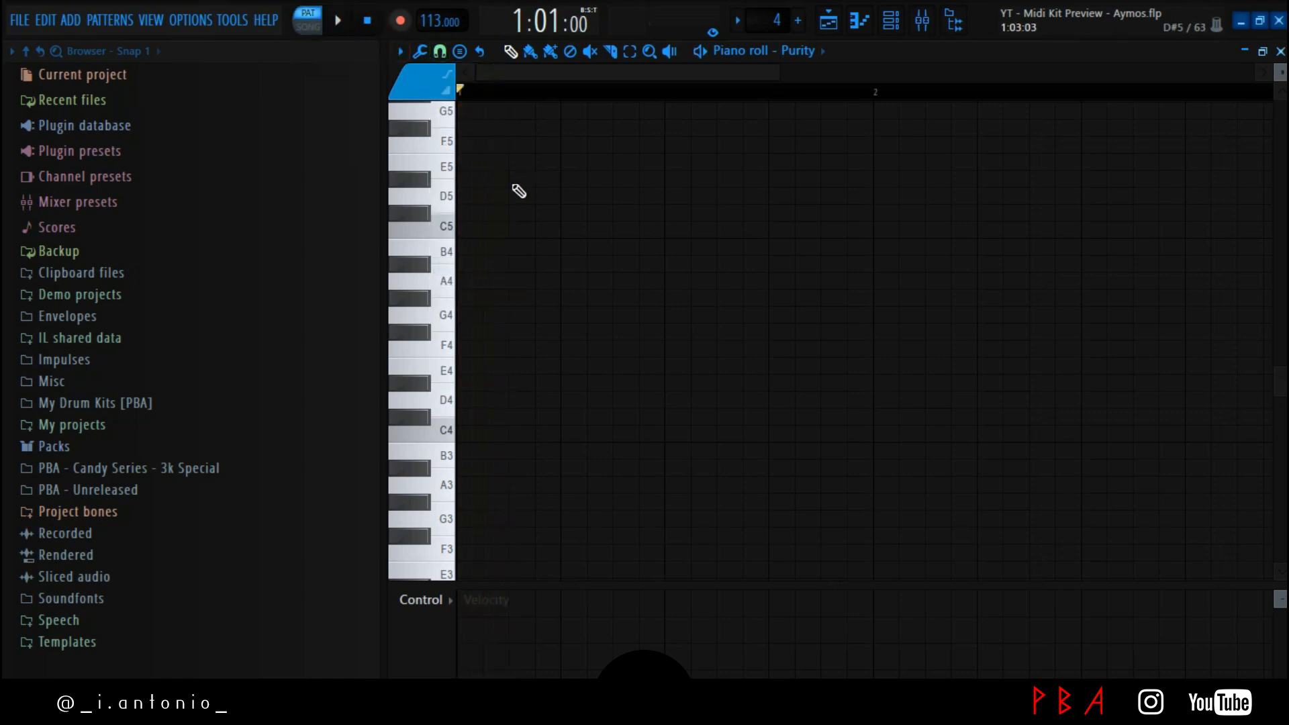
Audition the E5 and F5 keys on Purity against the pattern playback
key(space)
click(448, 168)
key(space)
click(445, 138)
key(space)
Draw three evenly spaced F#5 notes in bar 1 of Purity's piano roll, checking them with playback
click(526, 129)
key(space)
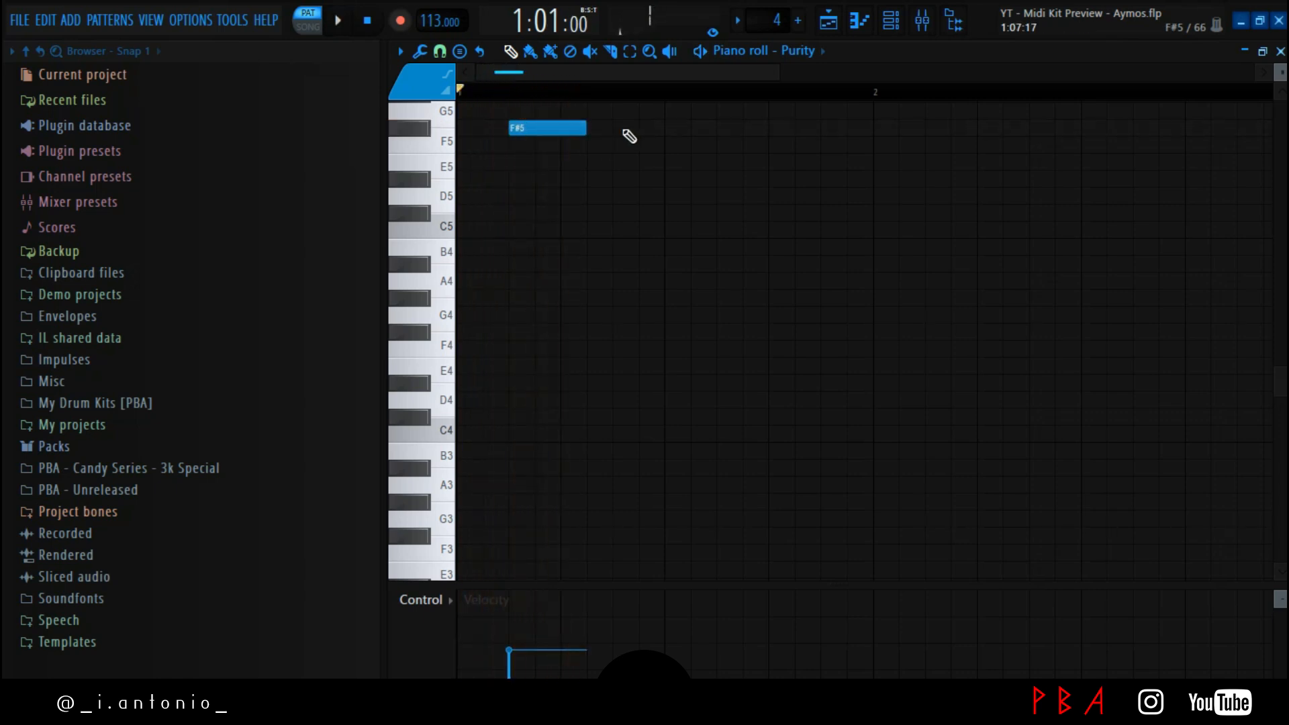
key(space)
click(630, 129)
click(722, 129)
key(space)
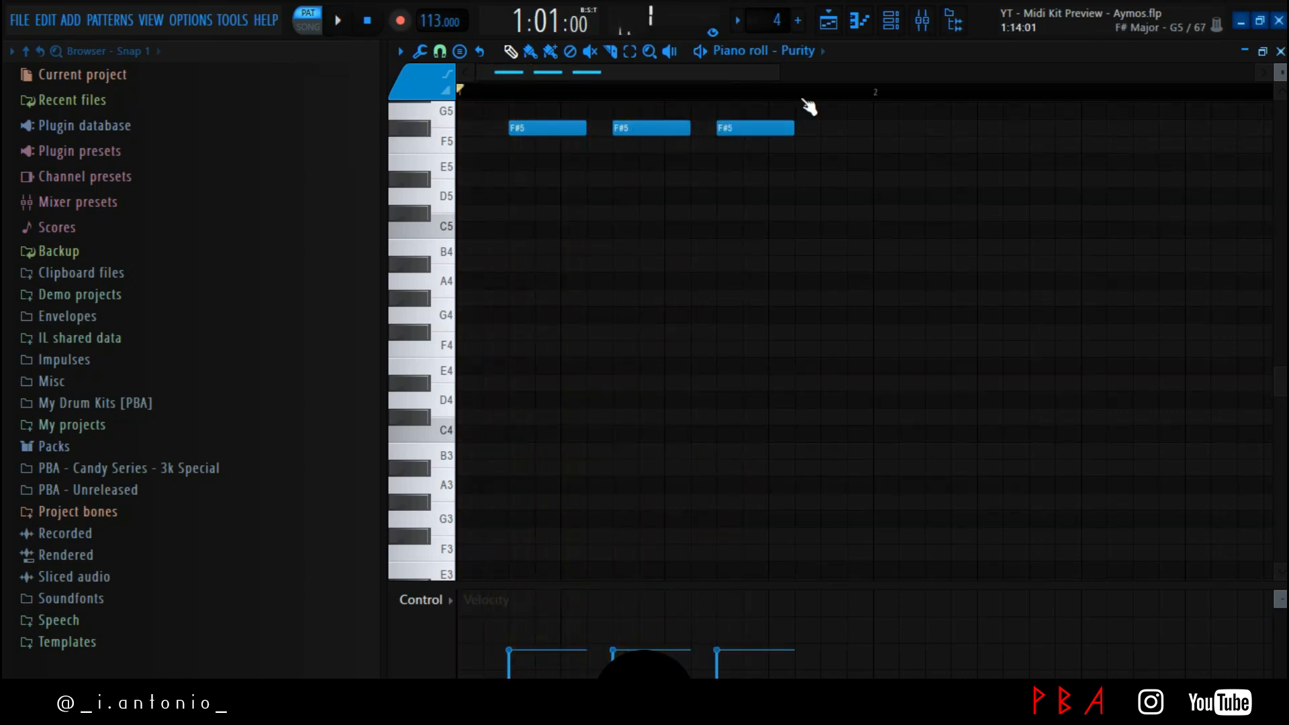
Raise the velocity of the three F#5 Purity notes and play the pattern
click(891, 21)
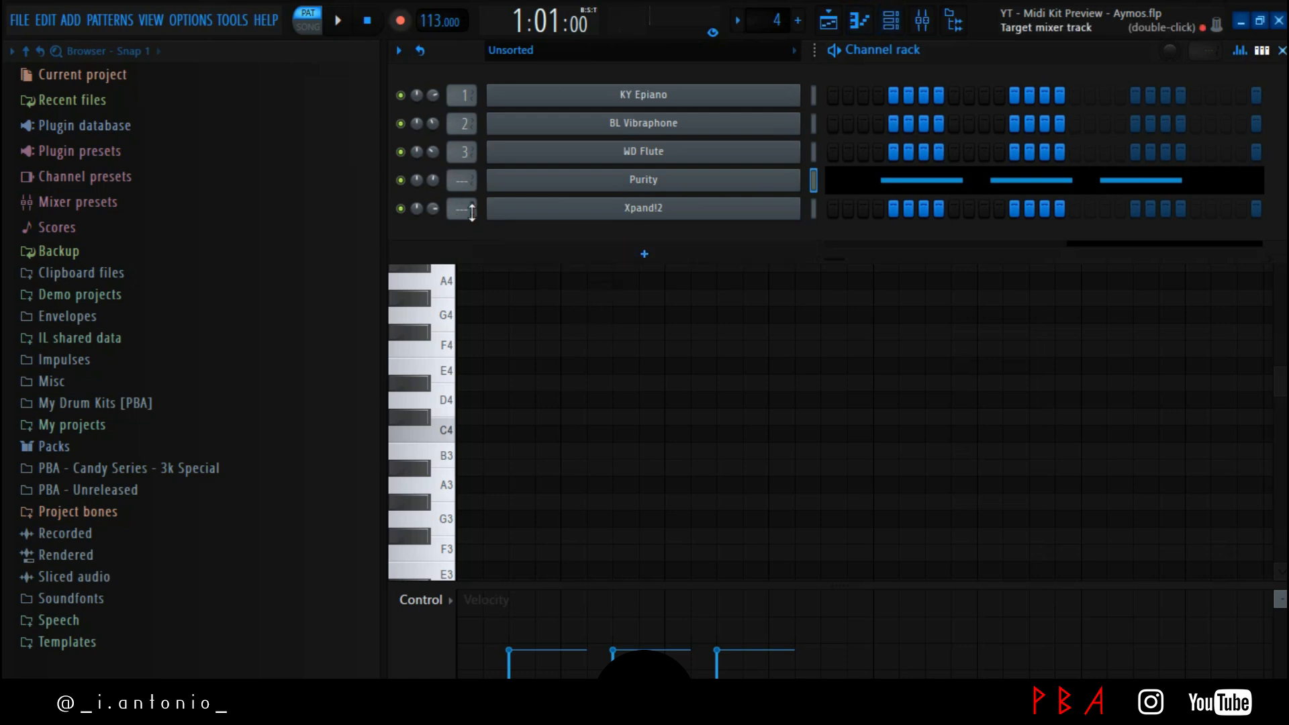
click(844, 612)
key(space)
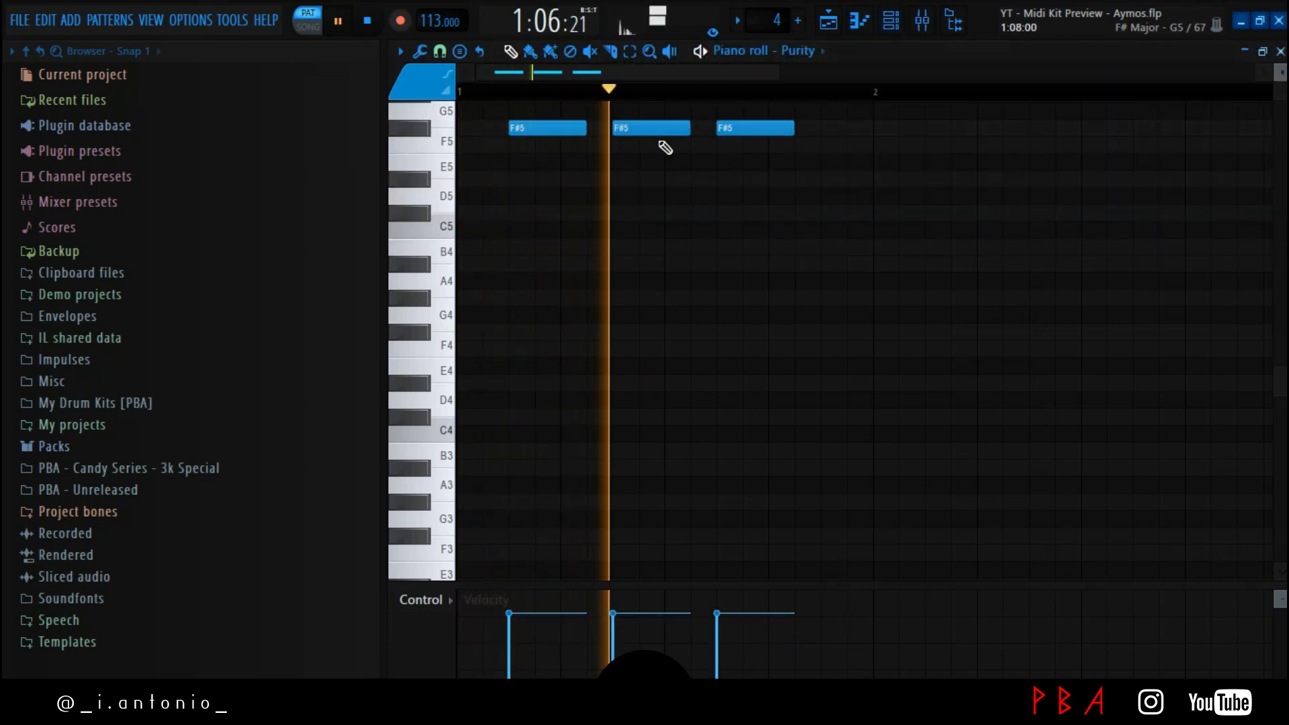
Add a fourth, shorter F#5 note at the end of bar 1 and repeat the bar's notes through bar 4
scroll(798, 94, down, 2)
scroll(799, 94, down, 2)
key(space)
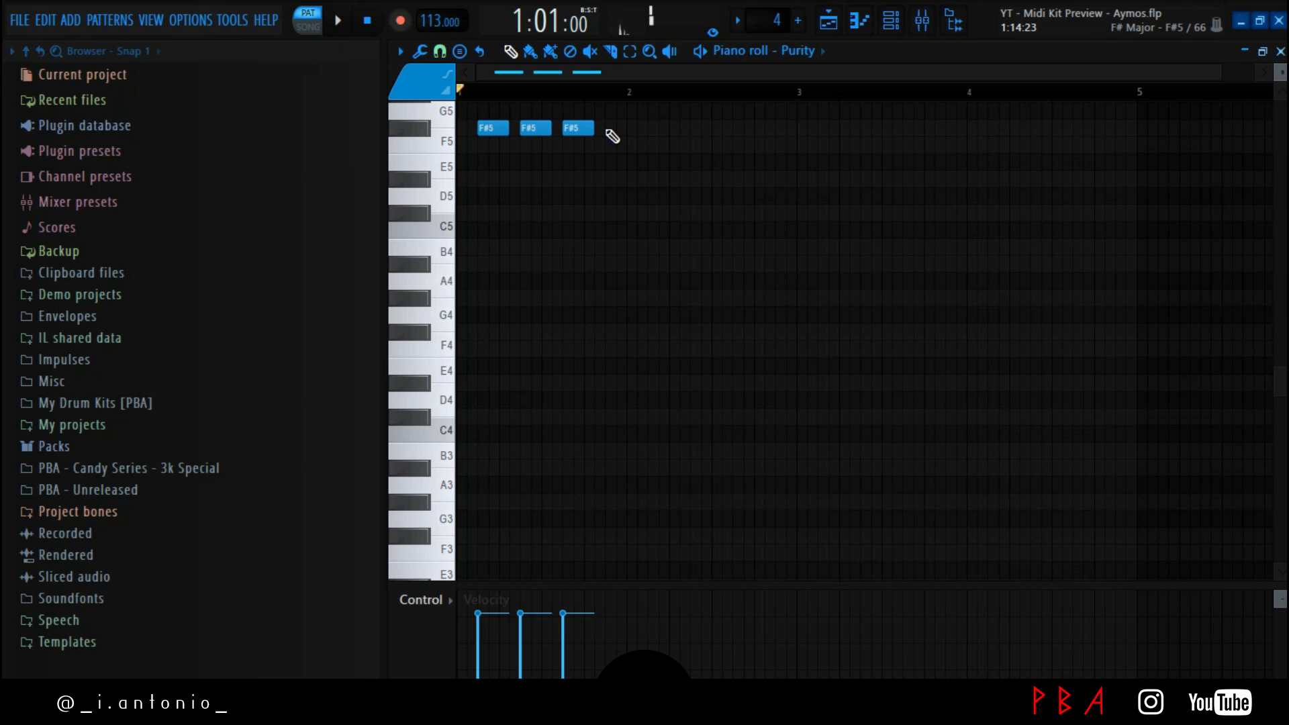
mouse_move(653, 121)
mouse_down()
mouse_move(485, 142)
mouse_move(691, 118)
mouse_move(655, 128)
mouse_move(666, 133)
mouse_up()
mouse_move(867, 148)
mouse_down()
mouse_move(615, 154)
mouse_move(480, 122)
mouse_move(484, 138)
mouse_up()
key(ctrl+b)
click(852, 176)
key(space)
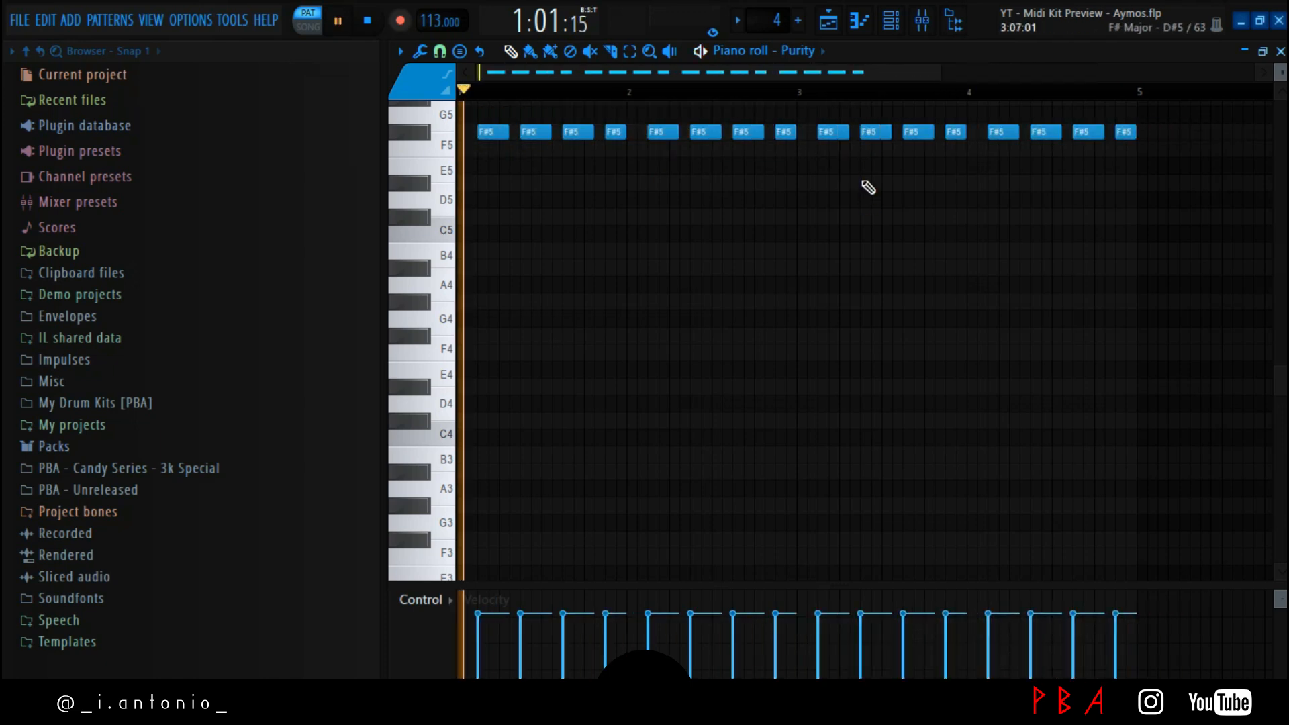
Play the arrangement in song mode from bar 17, then from bar 25, to hear Pattern 4 in context
click(891, 22)
key(space)
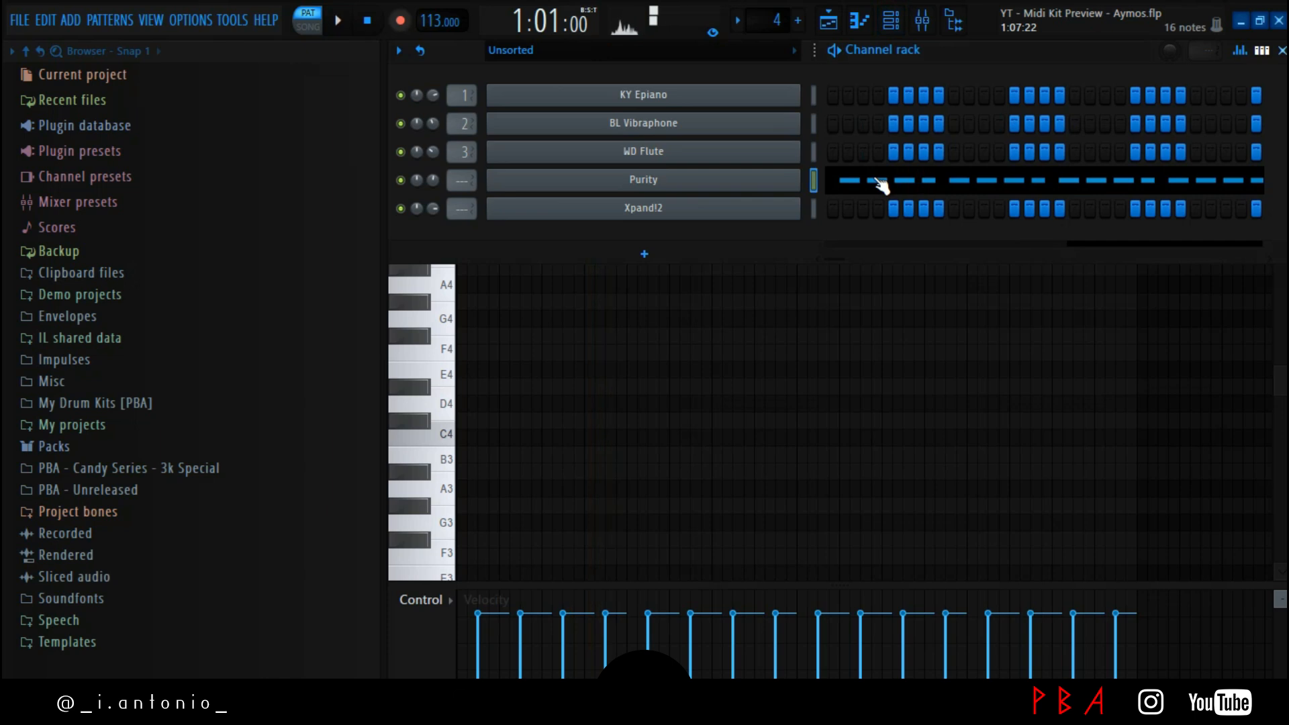
click(849, 20)
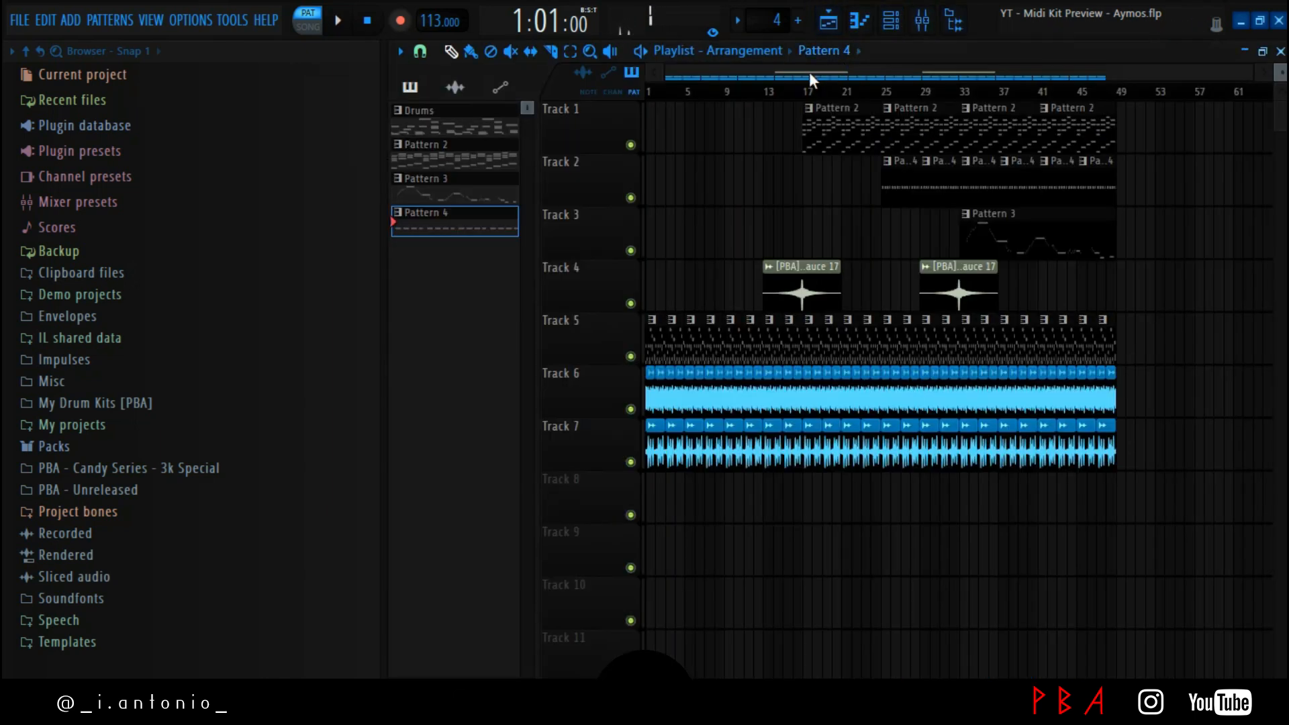
click(807, 92)
key(space)
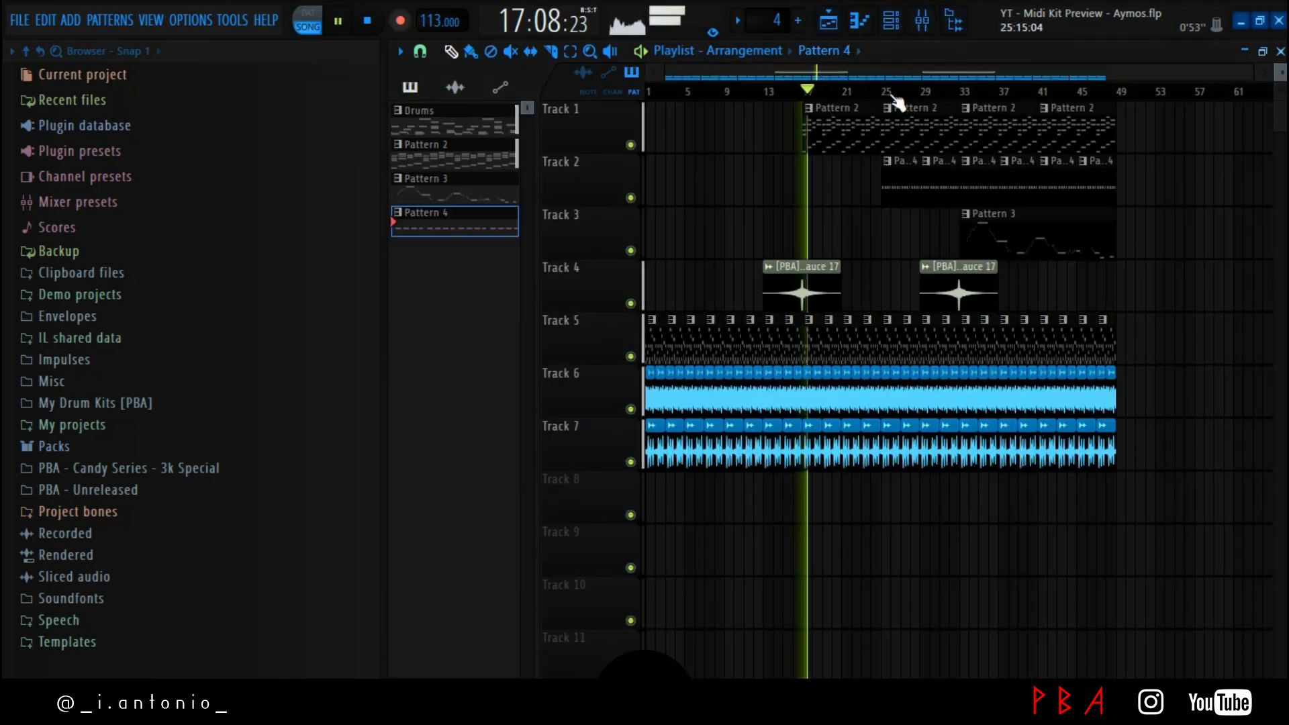
click(892, 92)
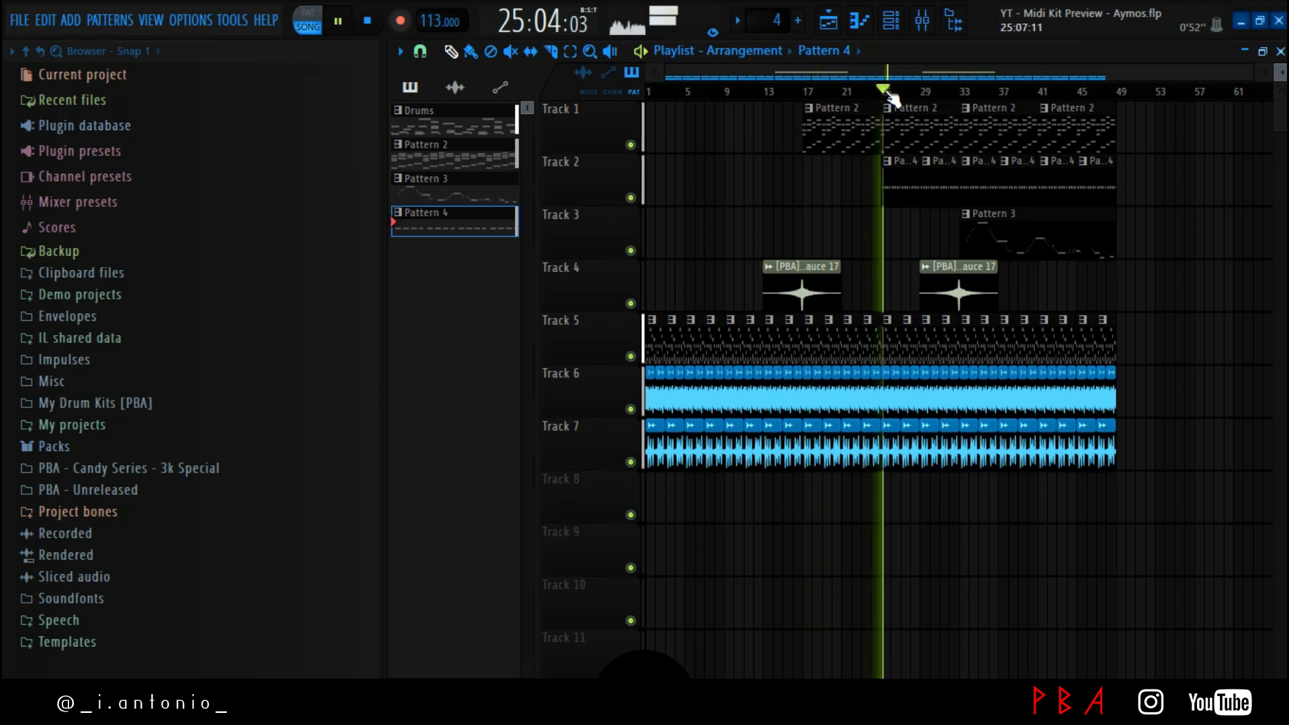
click(900, 25)
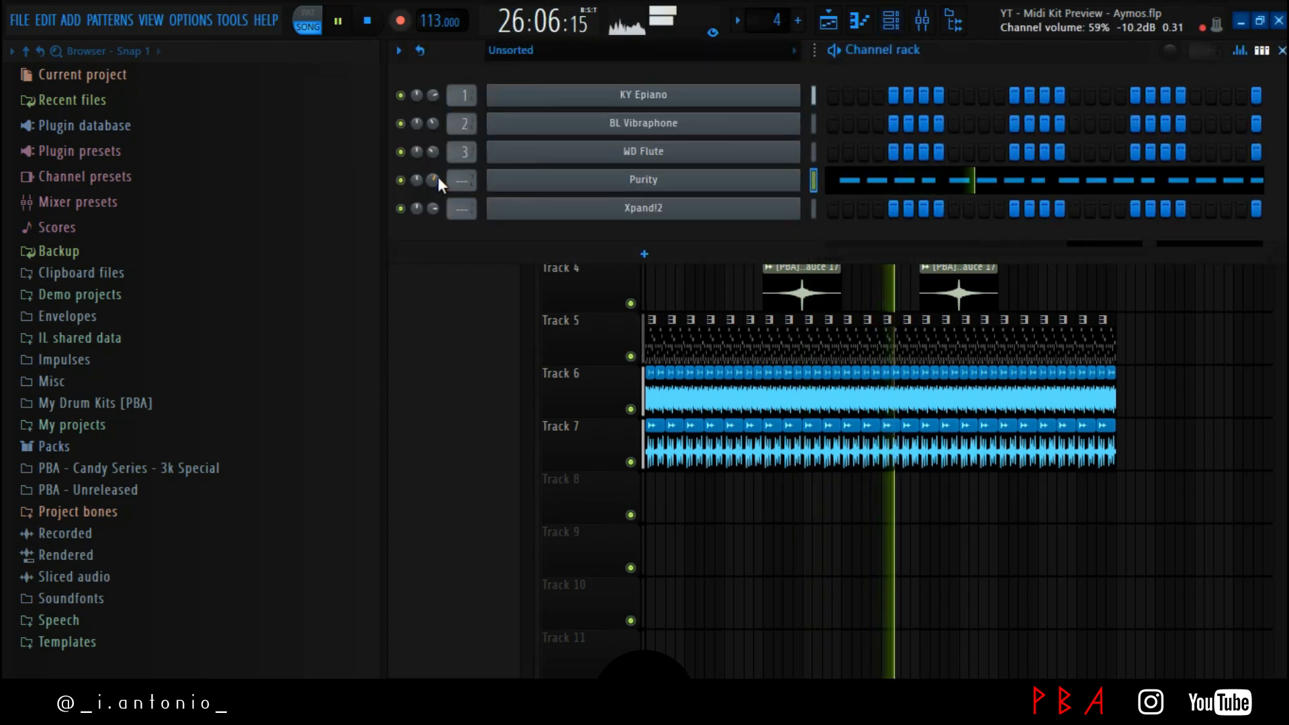
scroll(433, 178, up, 3)
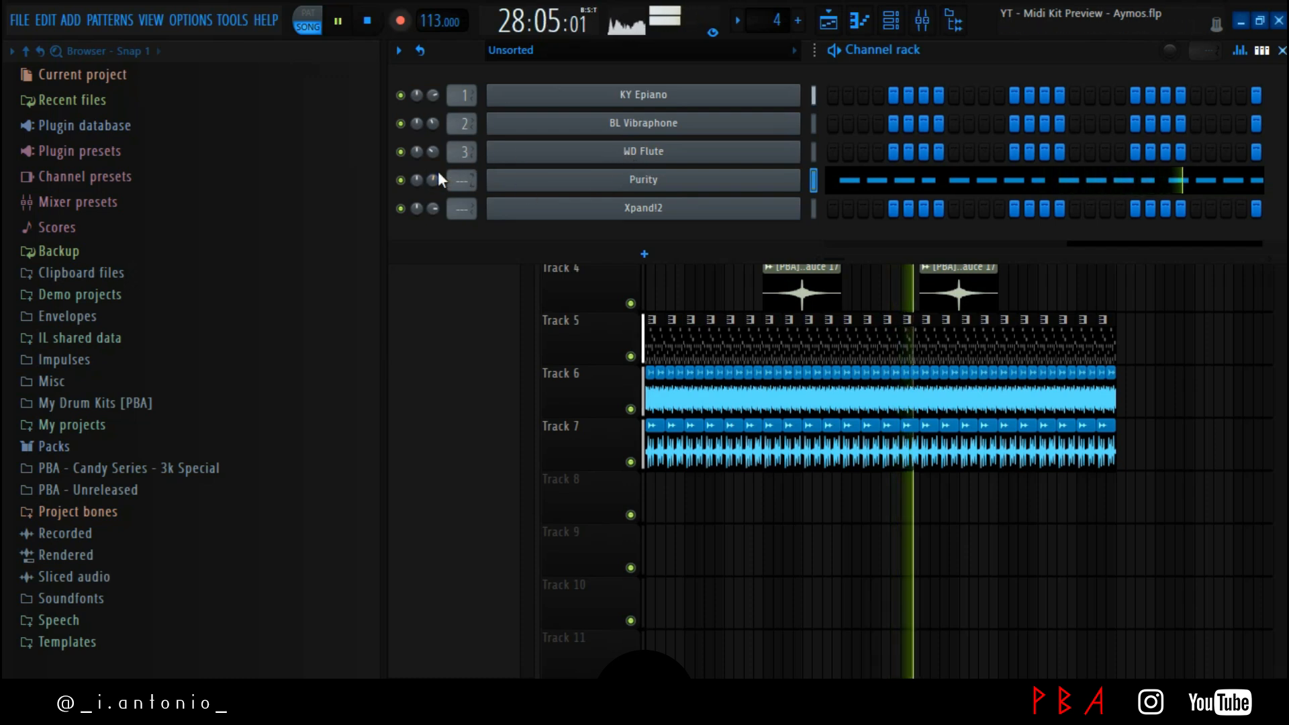
click(933, 180)
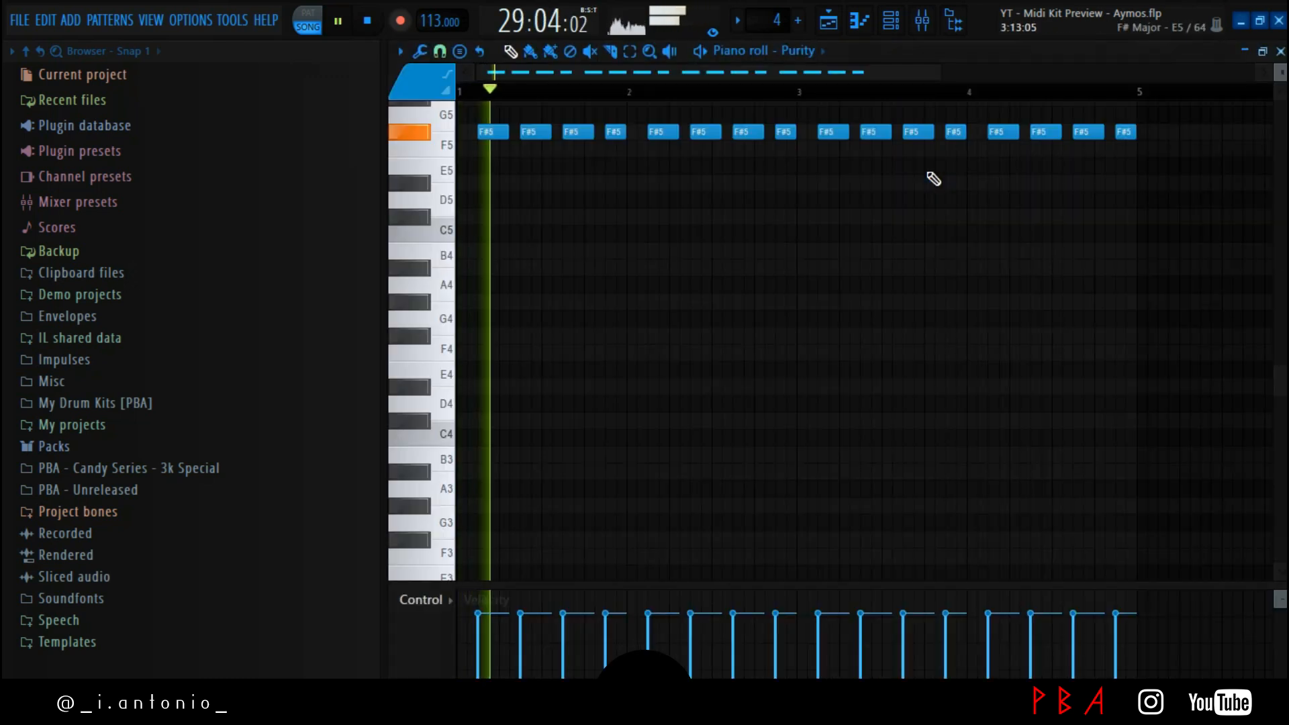
click(1280, 53)
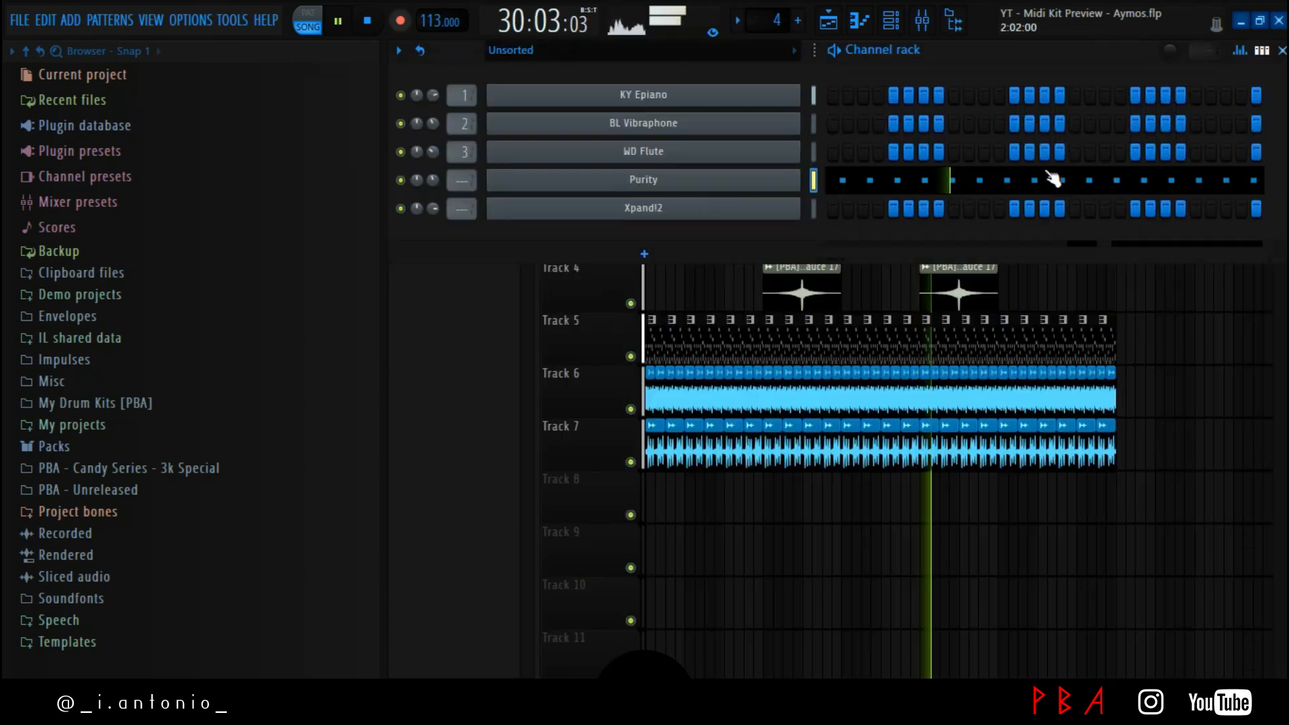
Route Purity to mixer Insert 4 and lower that insert's fader
key(F6)
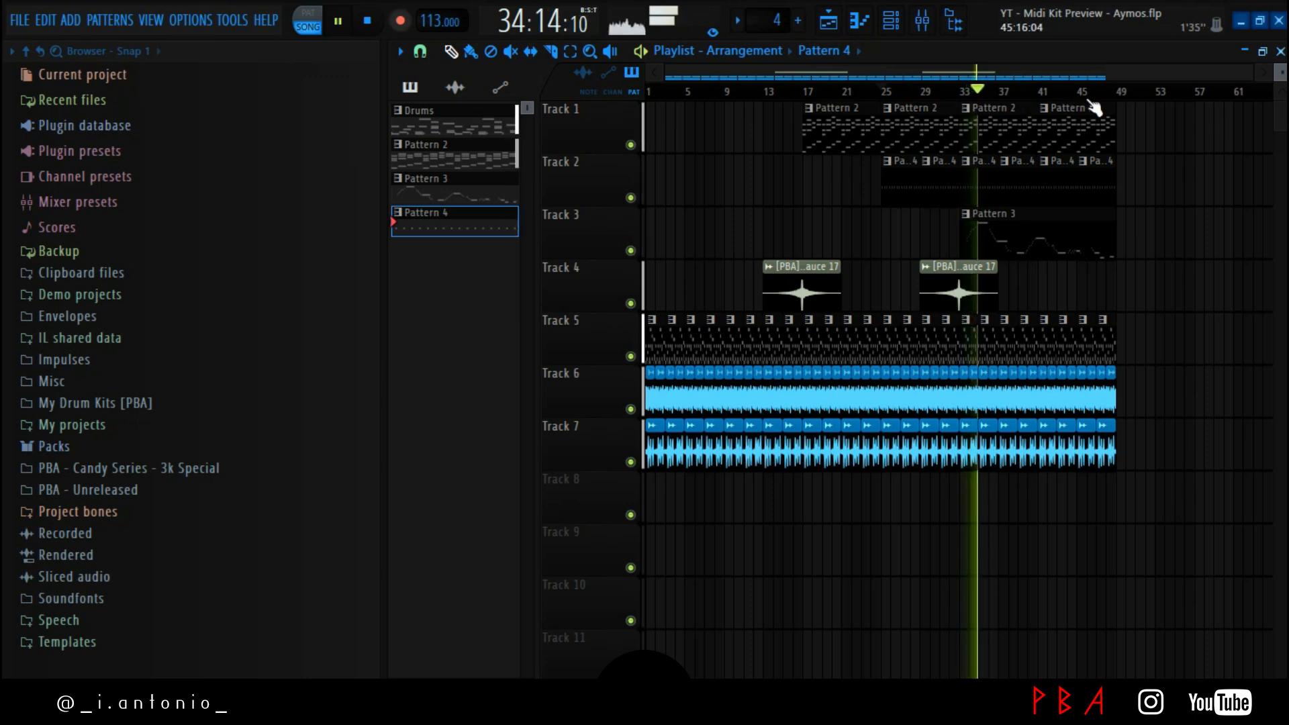
scroll(1094, 107, up, 2)
click(890, 20)
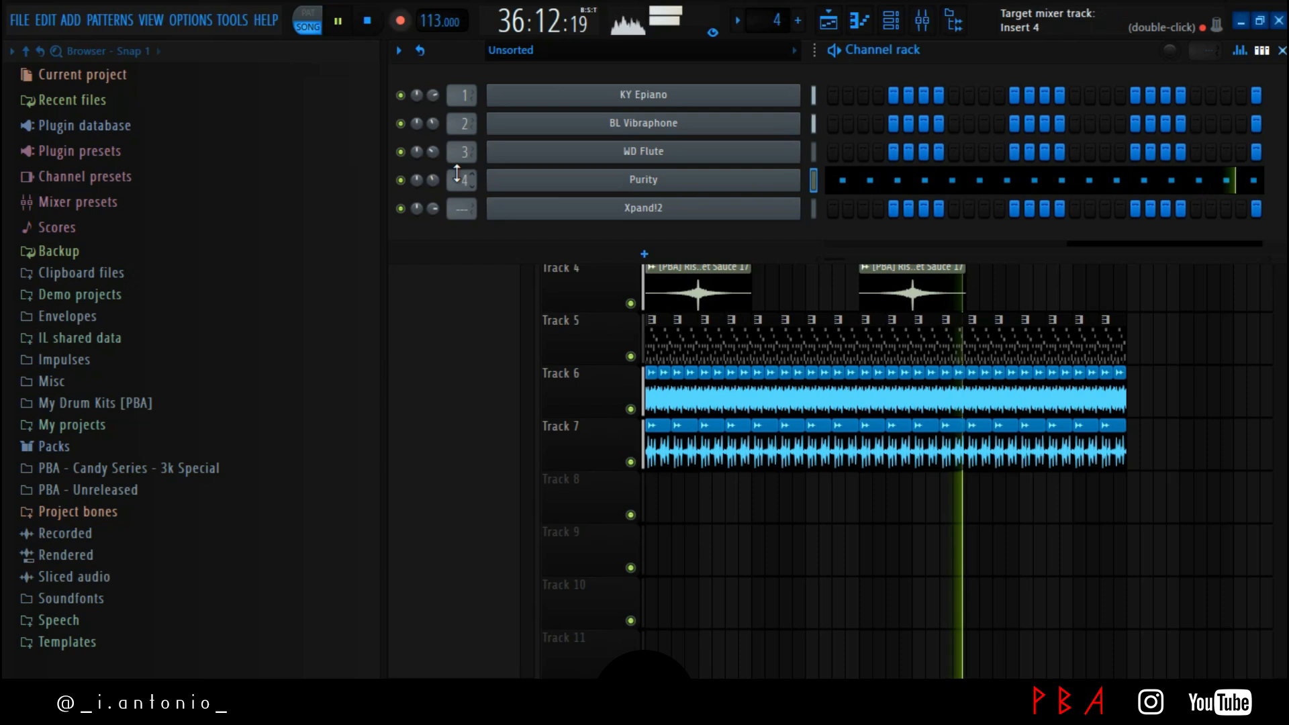
click(922, 21)
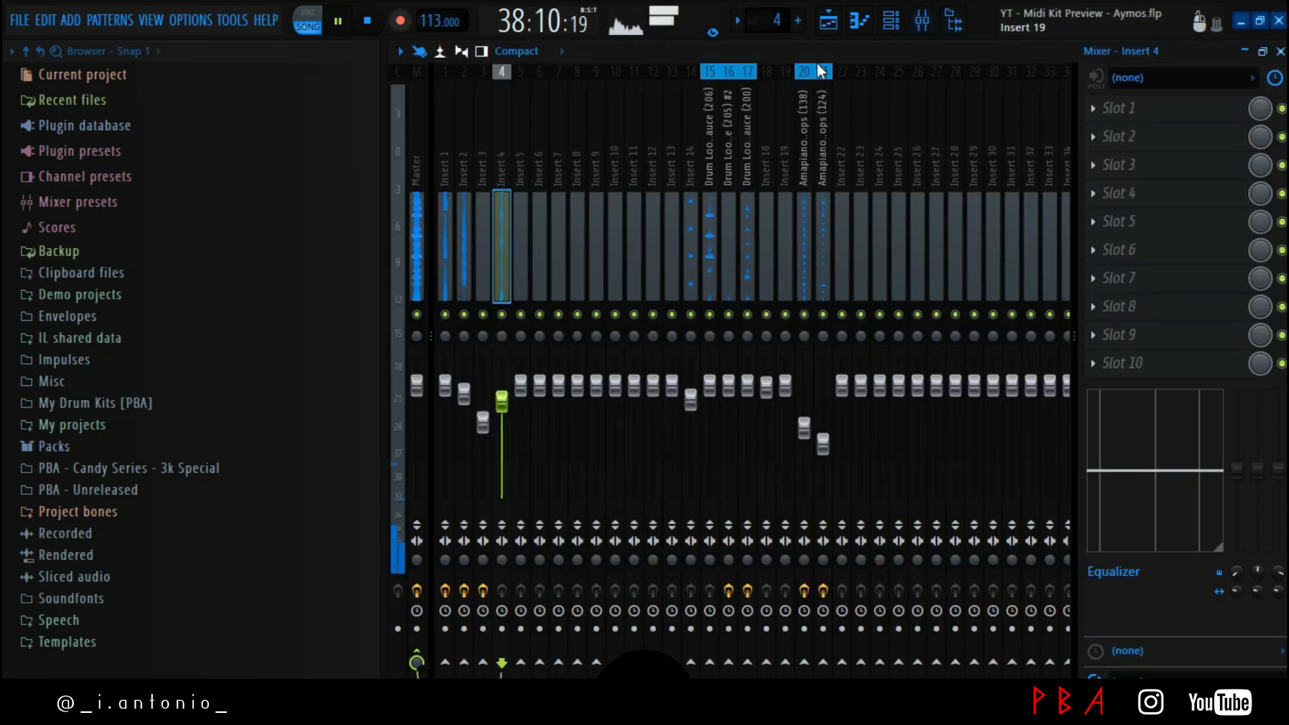
click(838, 37)
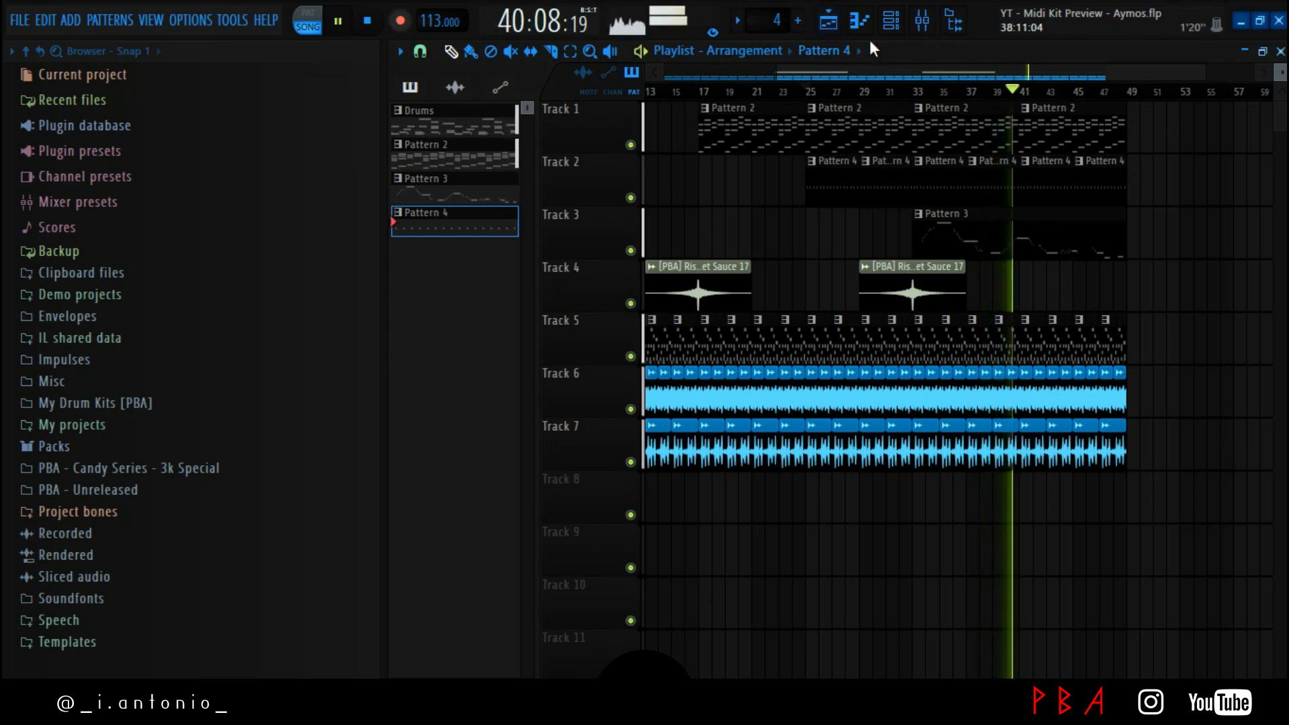
Place two clips of the new Pattern 5 on Track 4 from bar 41 and loop playback over bars 41 to 49
click(799, 25)
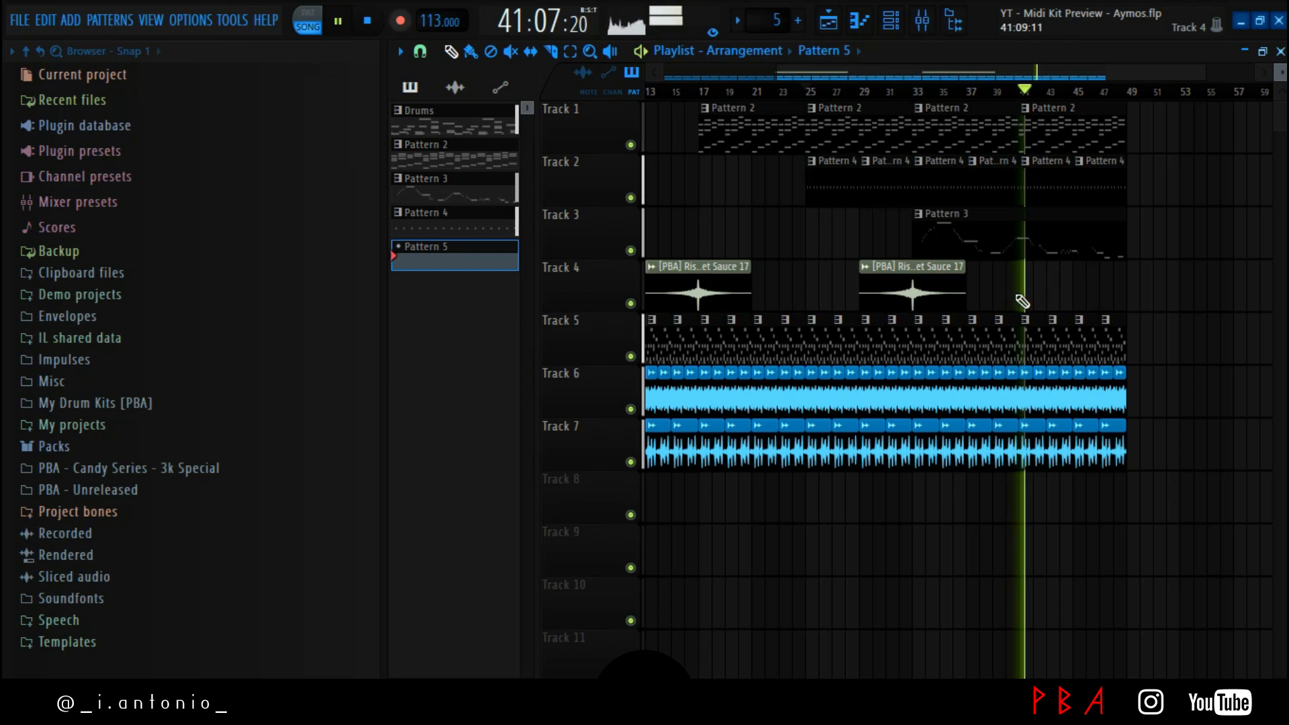
drag(1033, 293, 1058, 299)
ctrl+click(1064, 300)
key(ctrl+b)
ctrl+click(1186, 529)
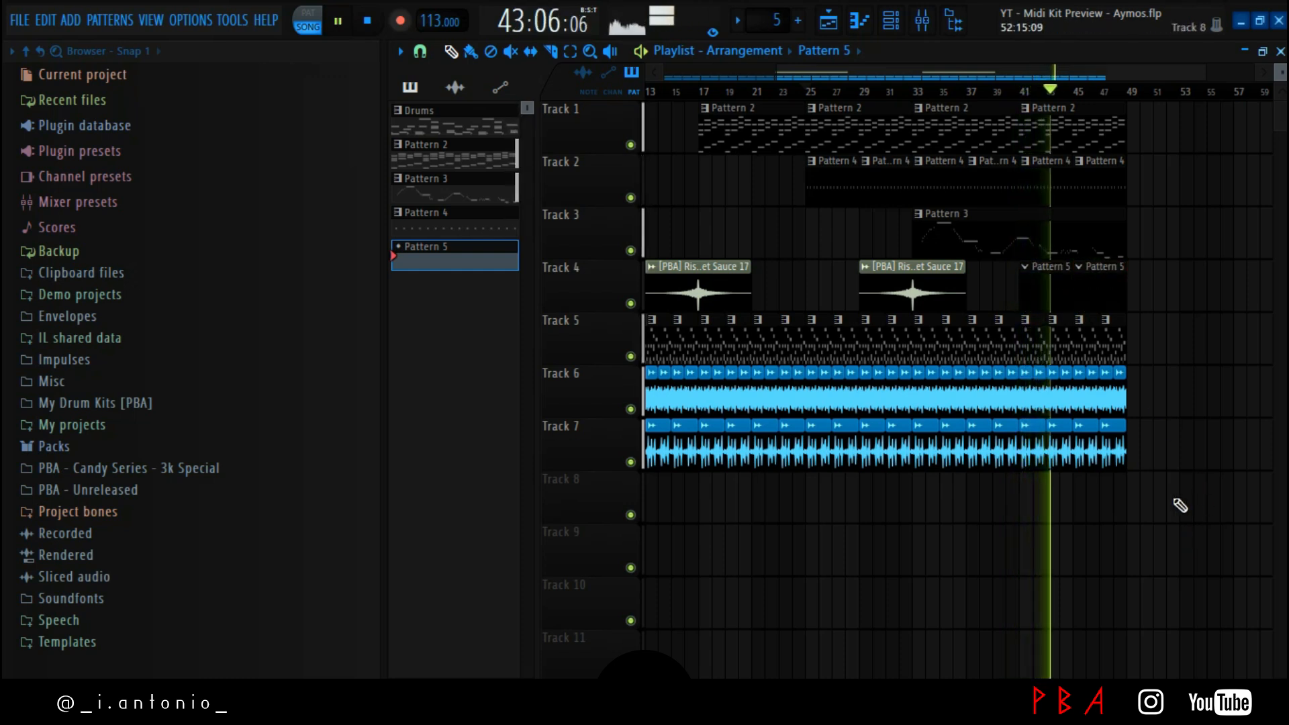
drag(1025, 90, 1129, 113)
ctrl+click(1138, 168)
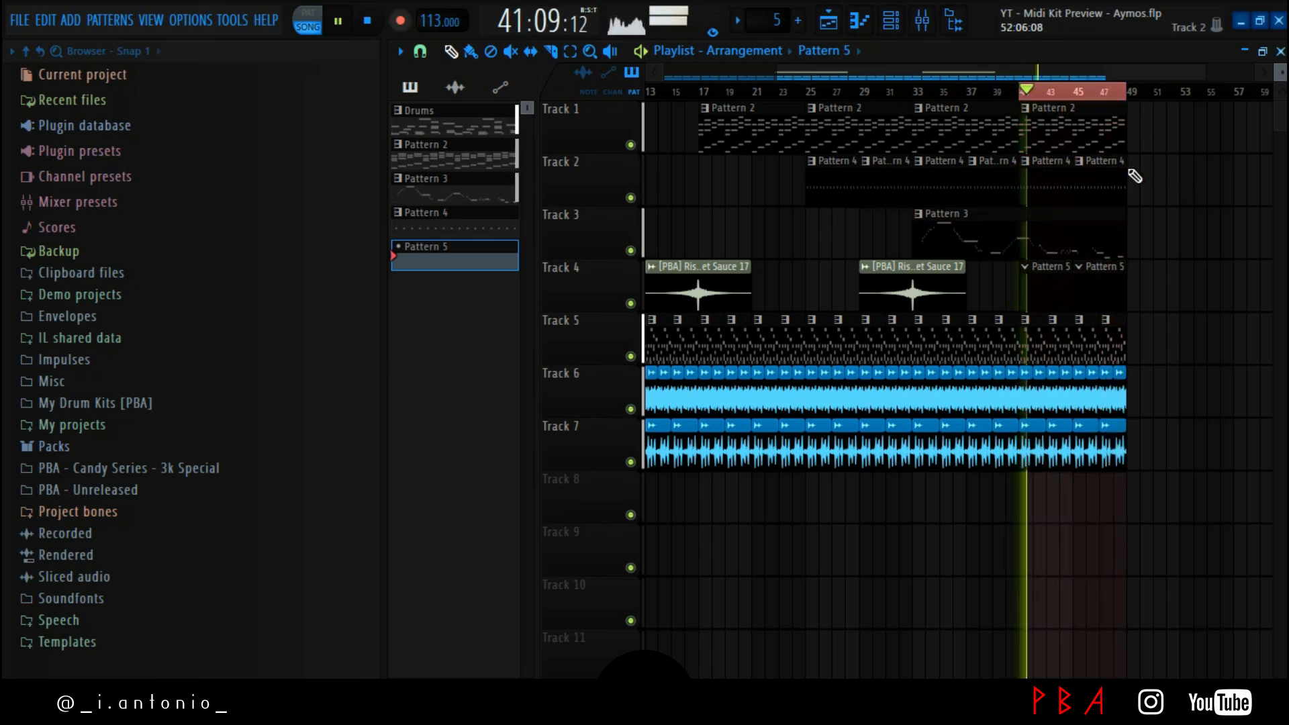
Load the +28 Green Manikin preset in Xpand!2
click(891, 31)
click(674, 208)
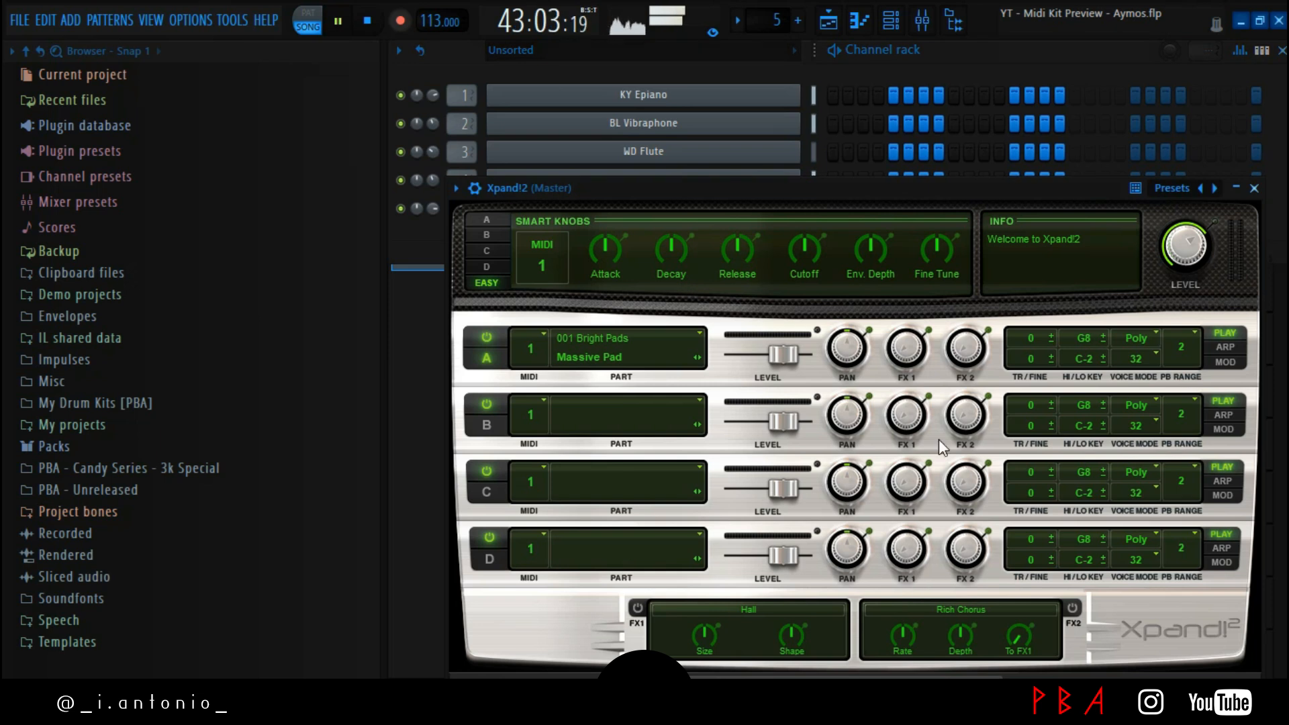
drag(944, 189, 971, 43)
click(871, 548)
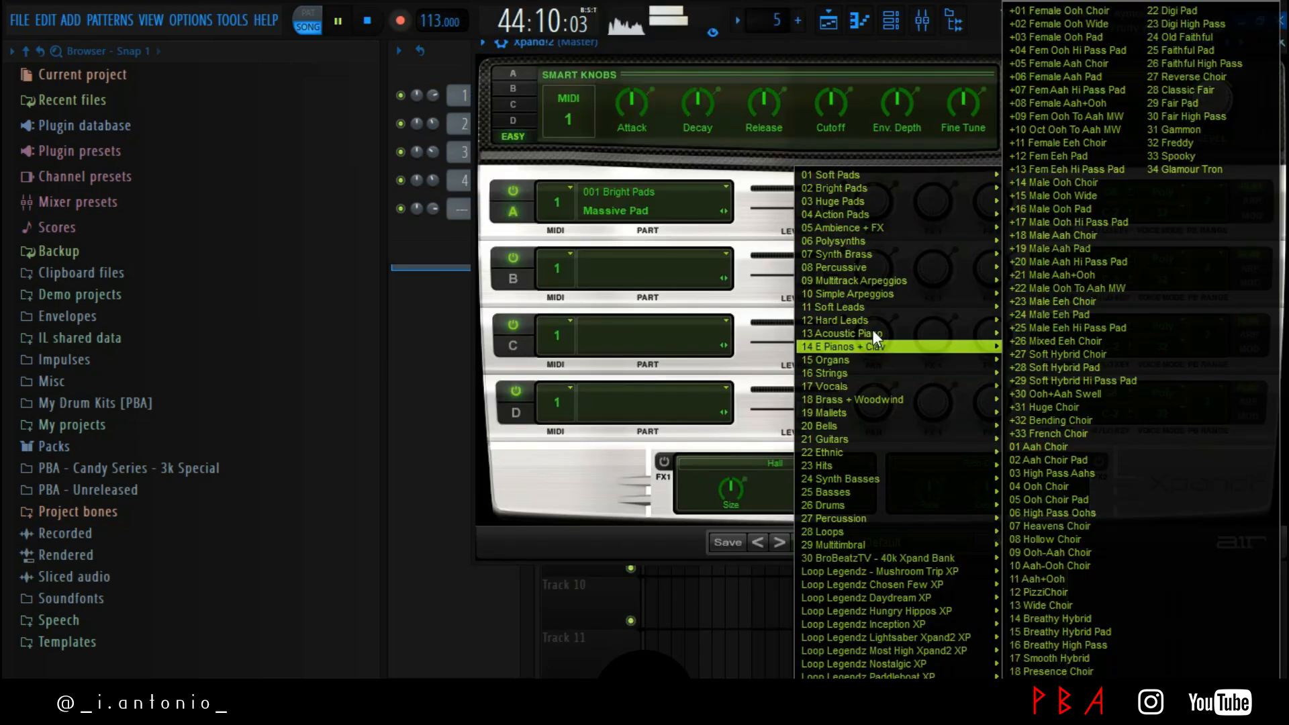
mouse_move(861, 313)
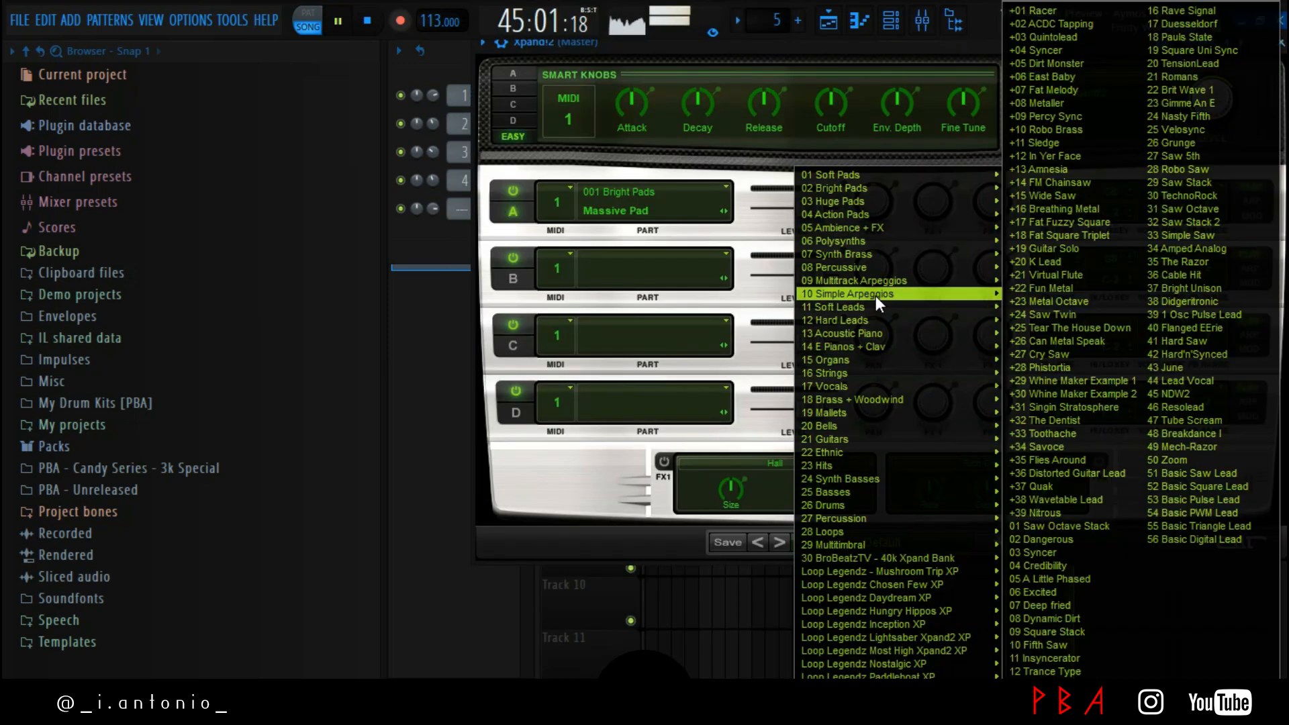
click(1073, 369)
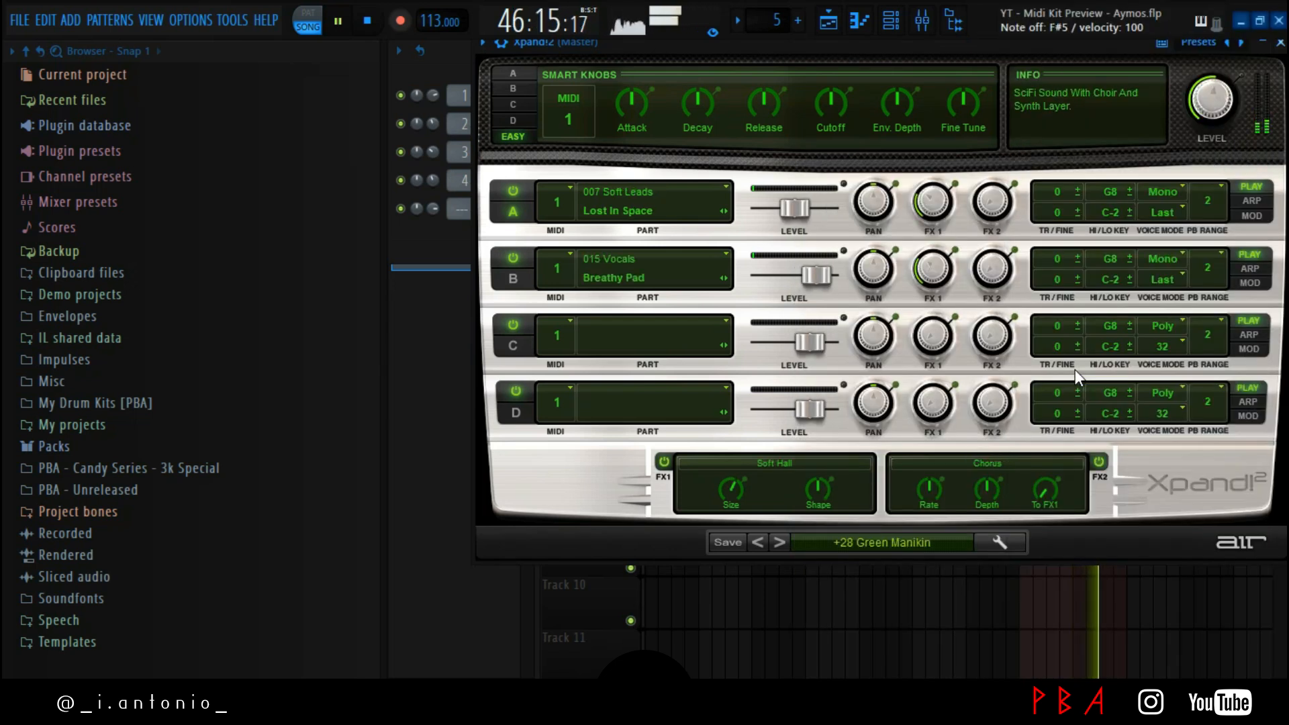
Draw one short F#5 note near the start of each of the four bars in Xpand!2's Pattern 5 piano roll
click(461, 243)
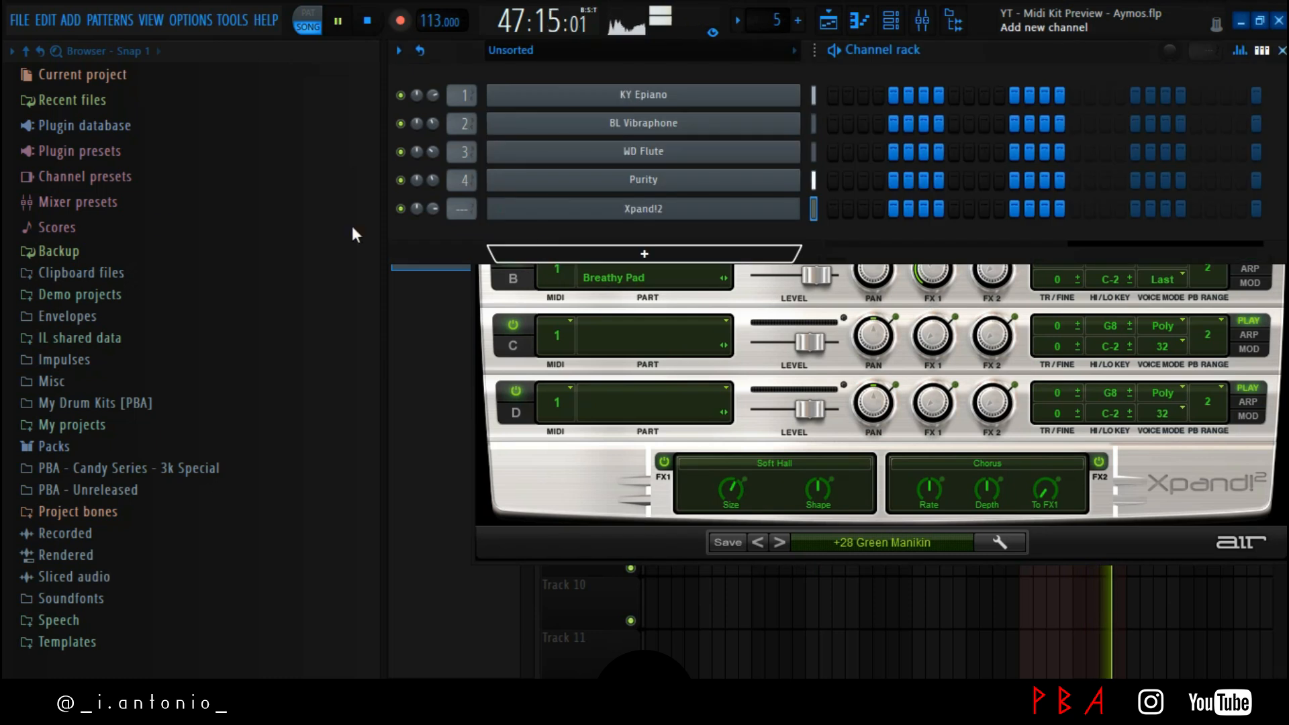
right_click(809, 200)
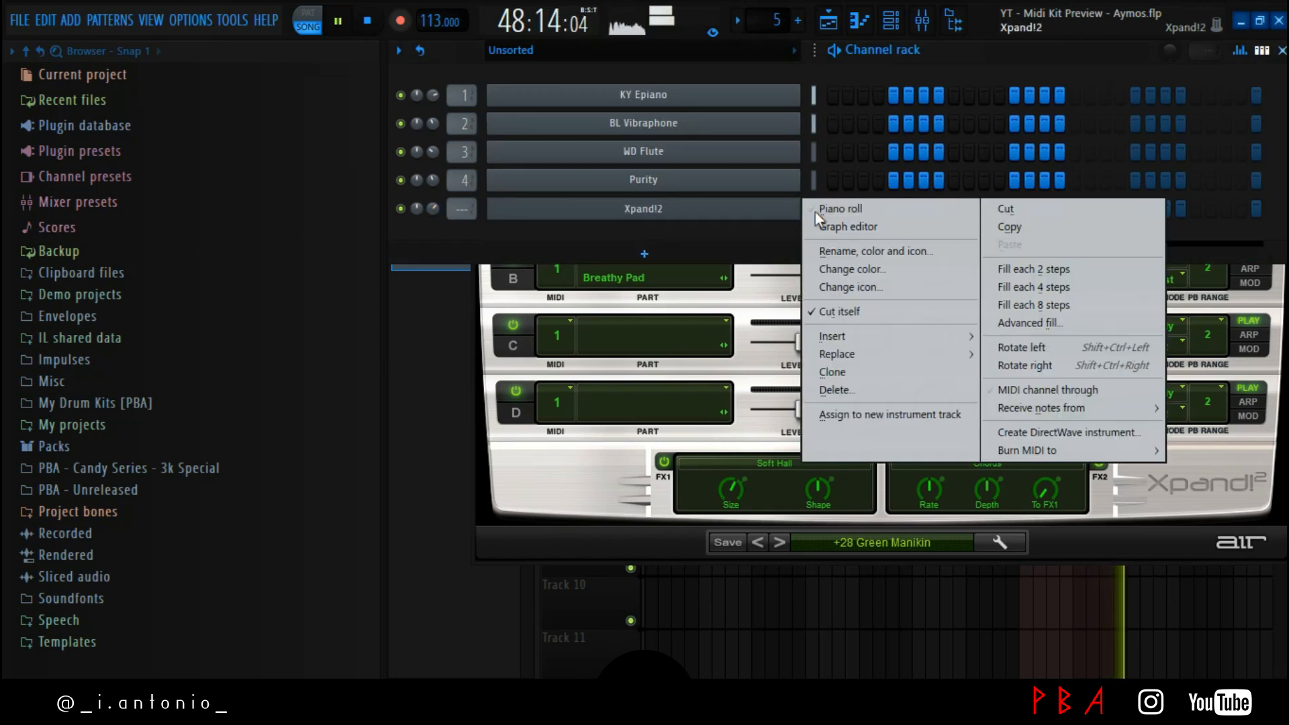
click(819, 209)
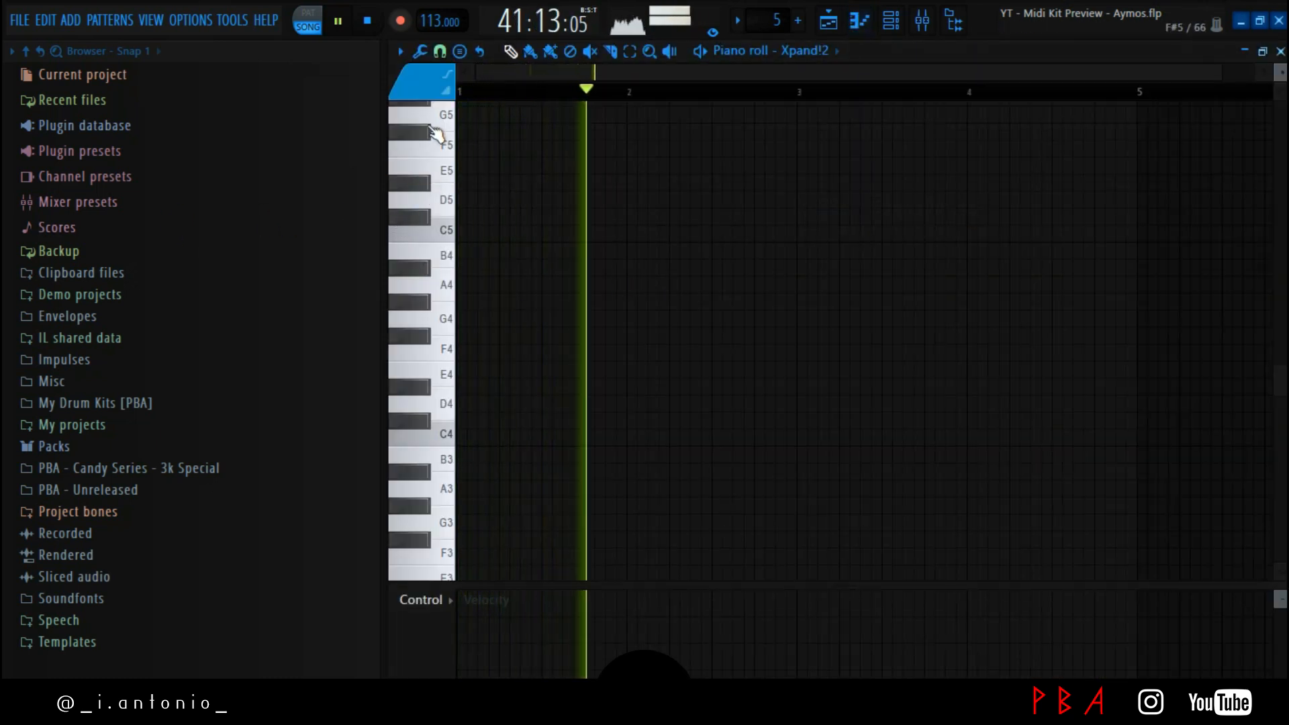
key(space)
key(space)
key(space)
key(space)
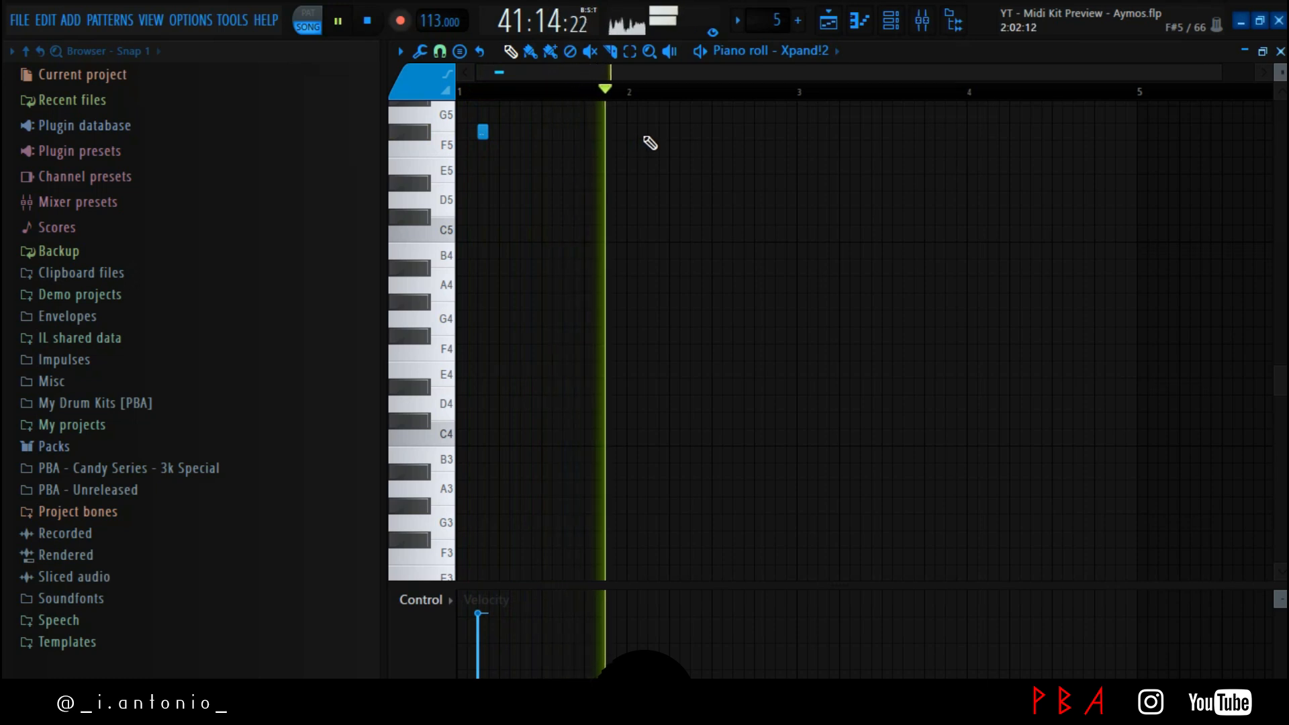
click(652, 132)
click(824, 132)
click(991, 132)
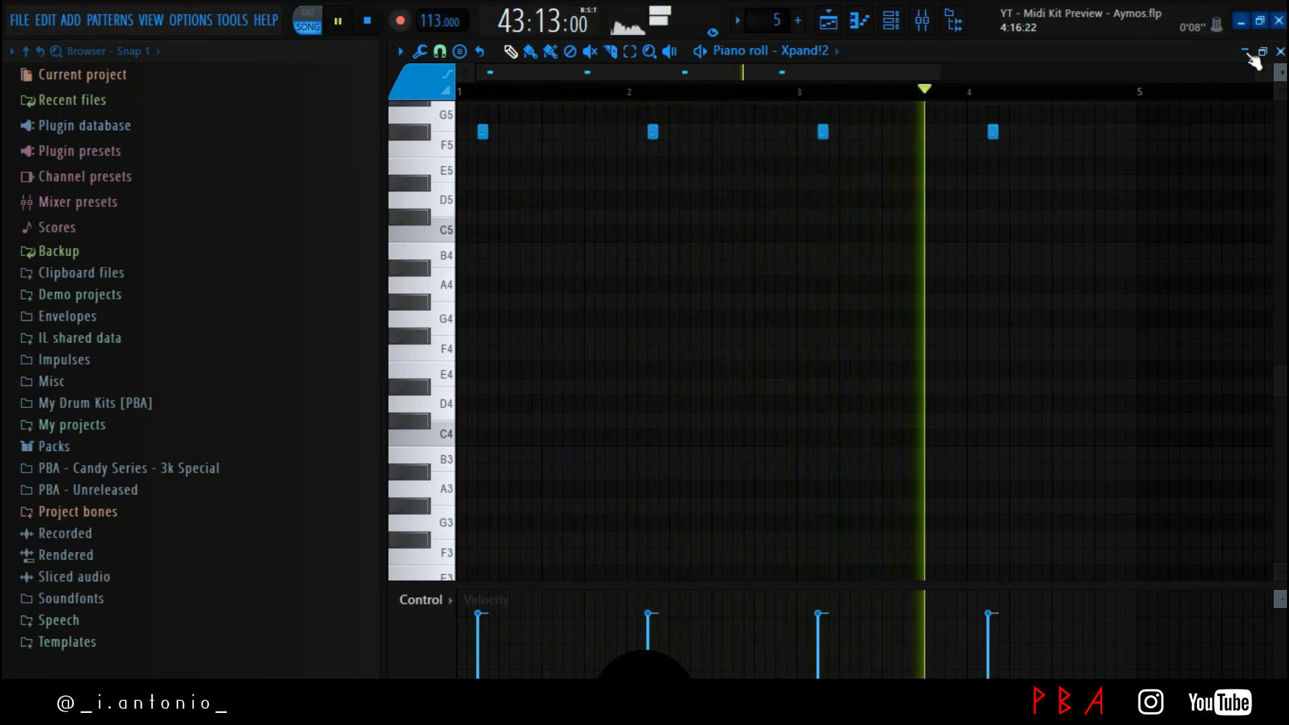
Route Xpand!2 to mixer Insert 5 and load Fruity Reeverb 2 in Slot 4
click(1247, 53)
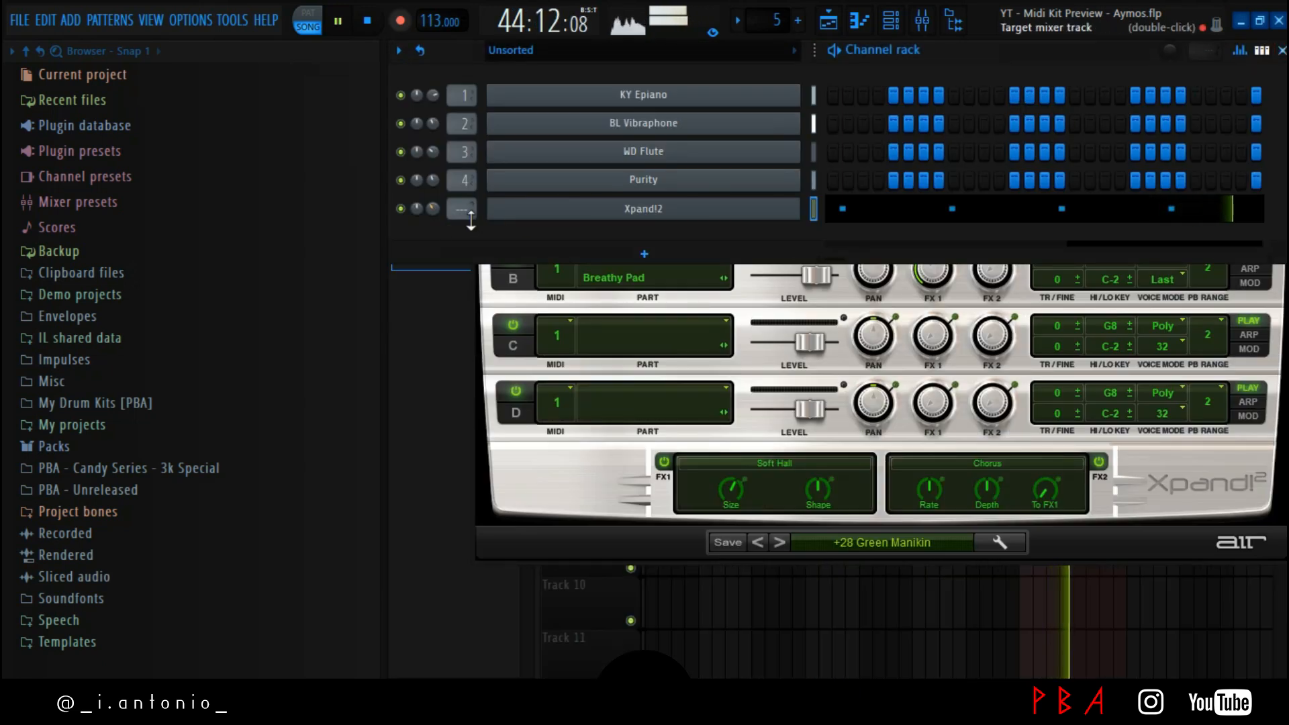
click(922, 21)
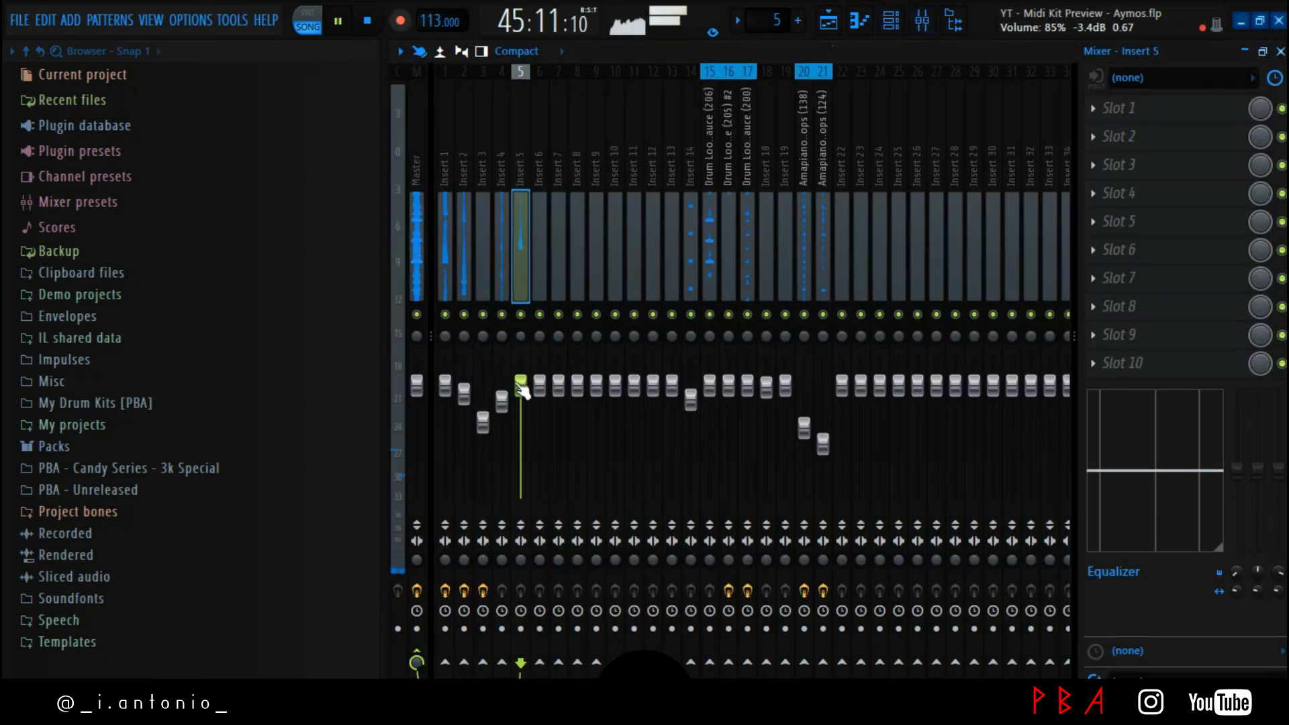
click(1231, 205)
click(339, 263)
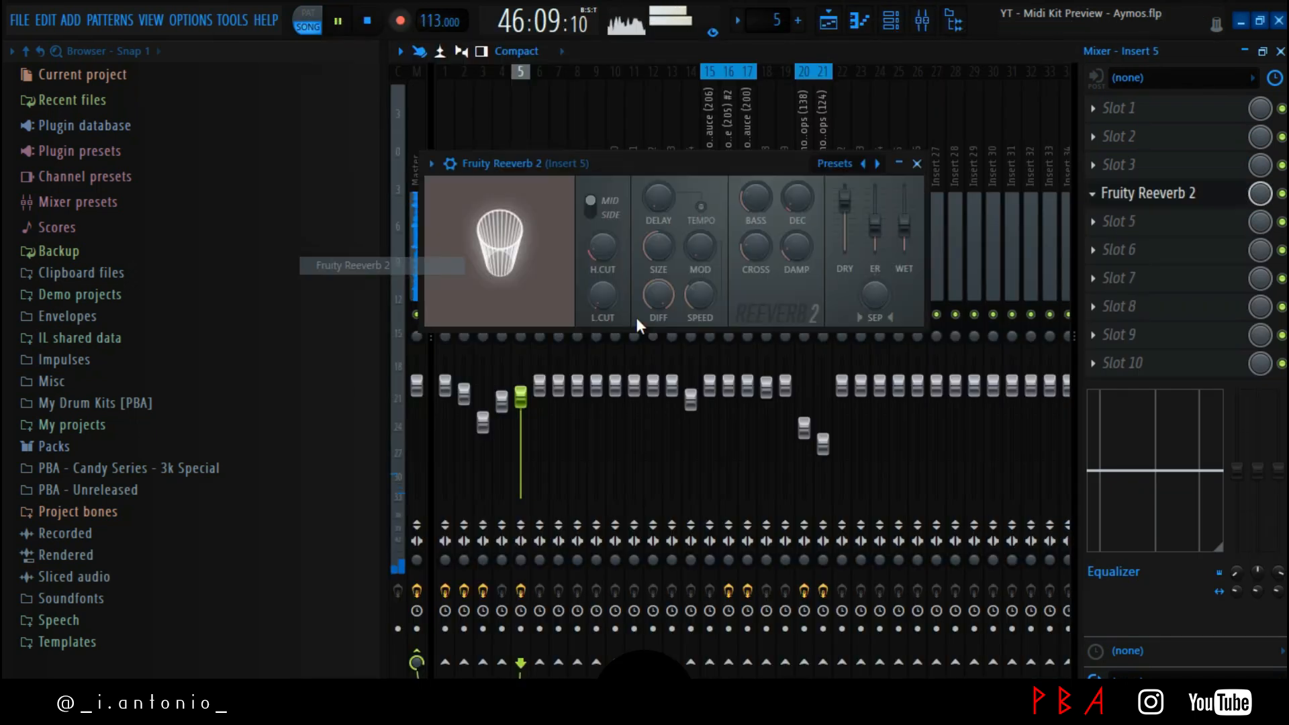
click(538, 190)
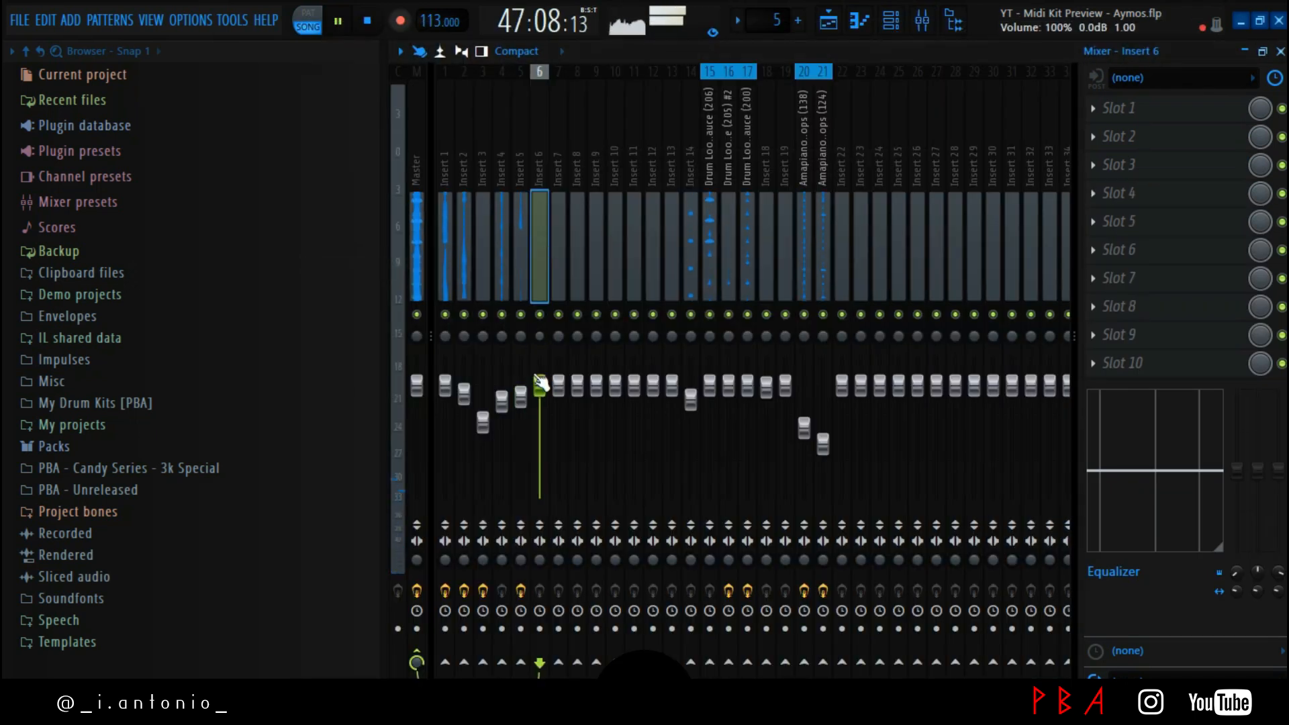
click(527, 261)
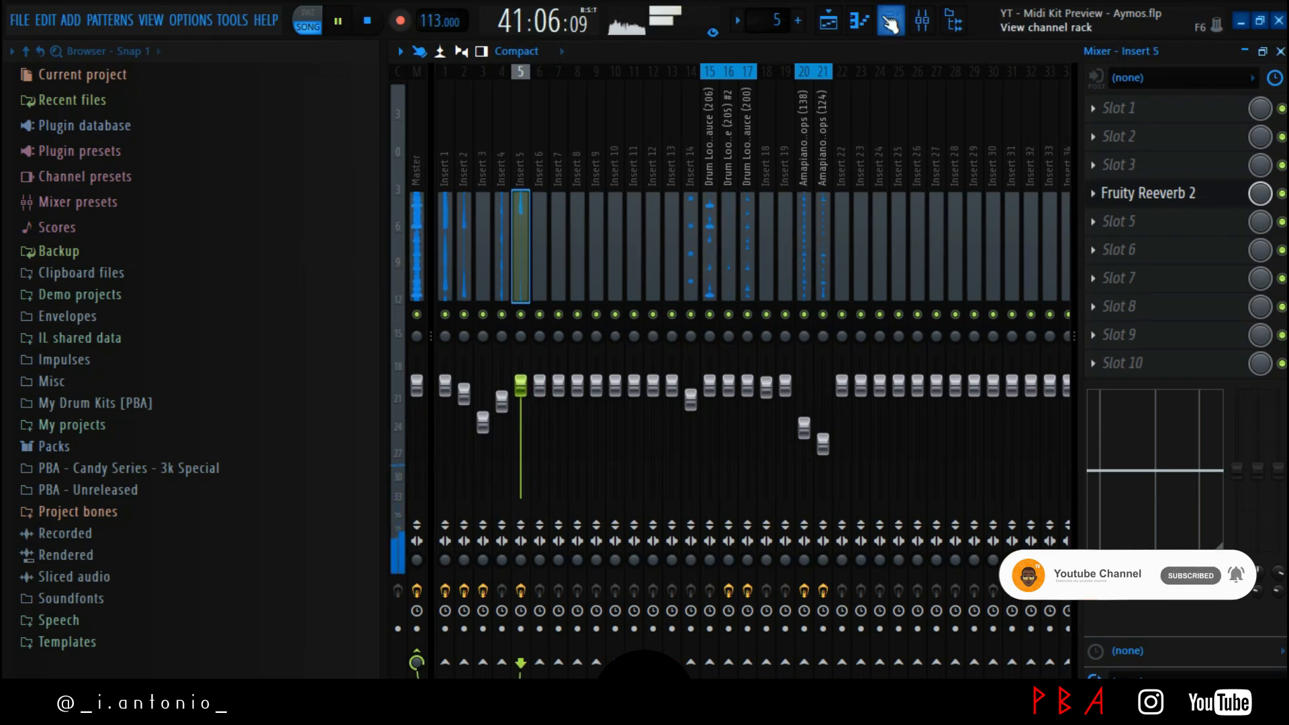
Clone the Xpand!2 channel and load the +06 Arped Zings preset in the clone
click(890, 20)
right_click(650, 214)
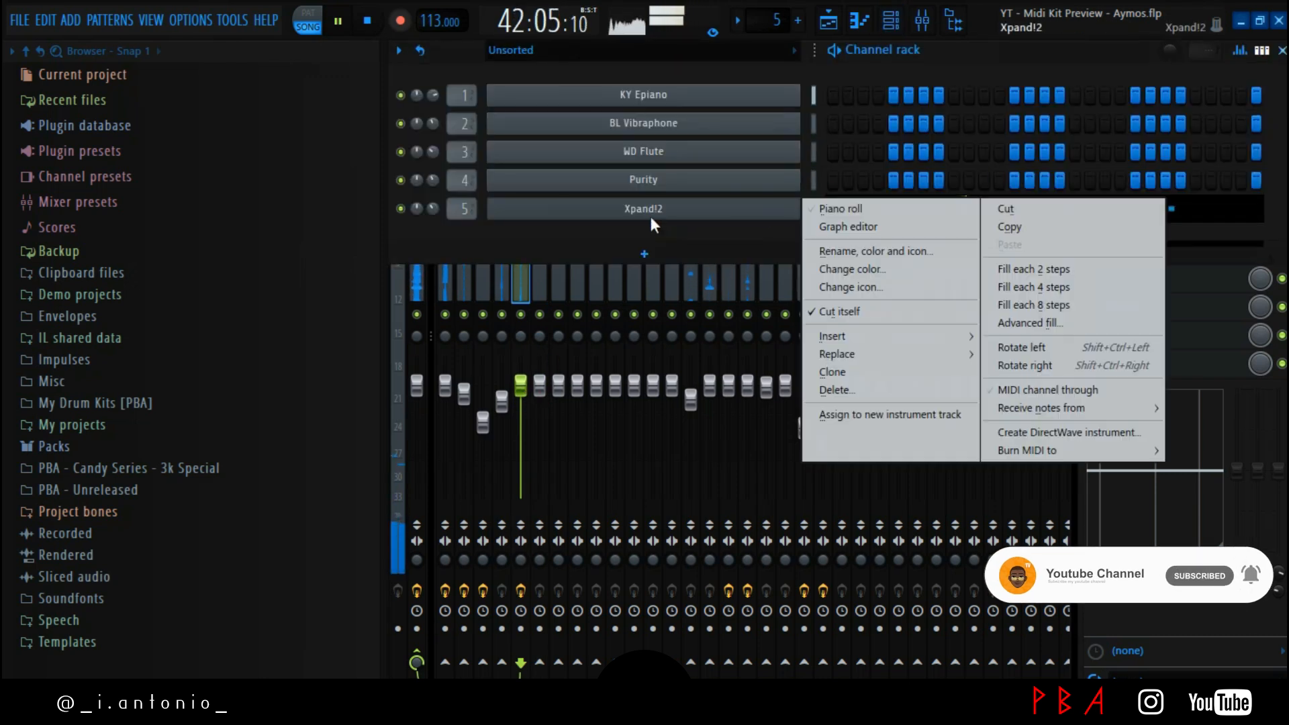
click(841, 369)
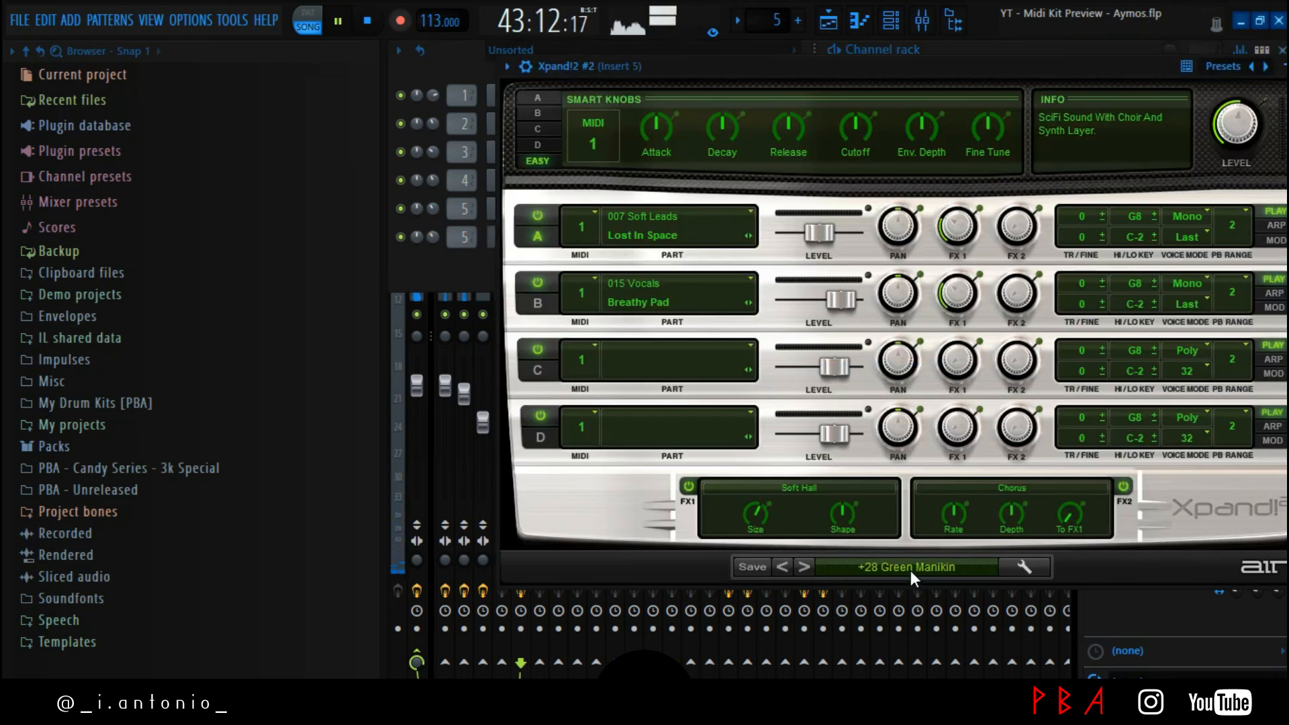
click(913, 577)
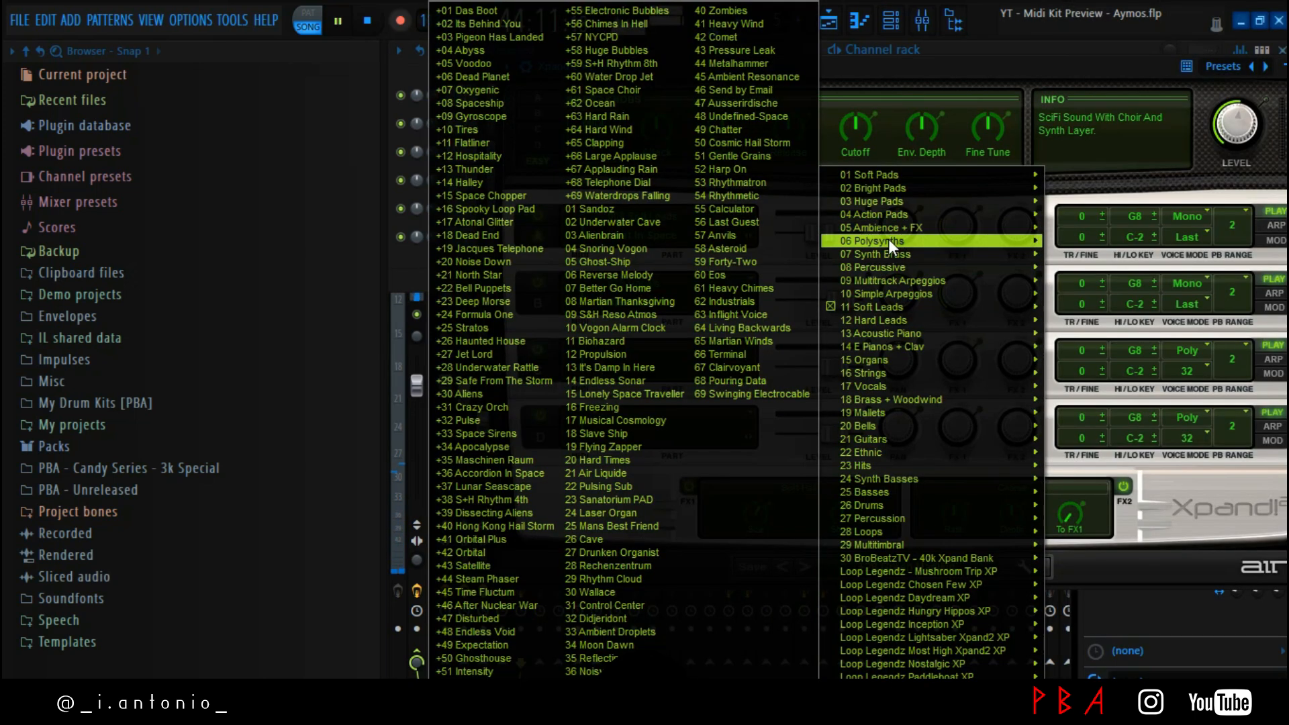
mouse_move(888, 239)
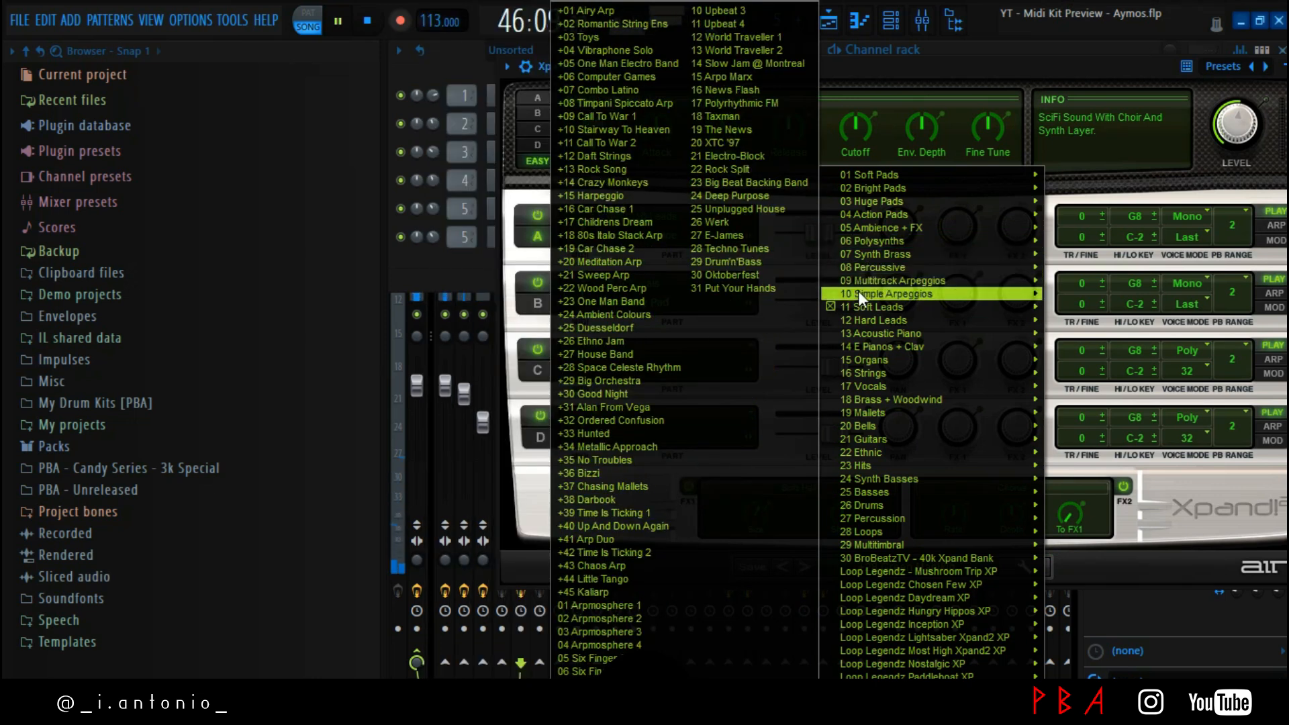
mouse_move(859, 293)
click(579, 76)
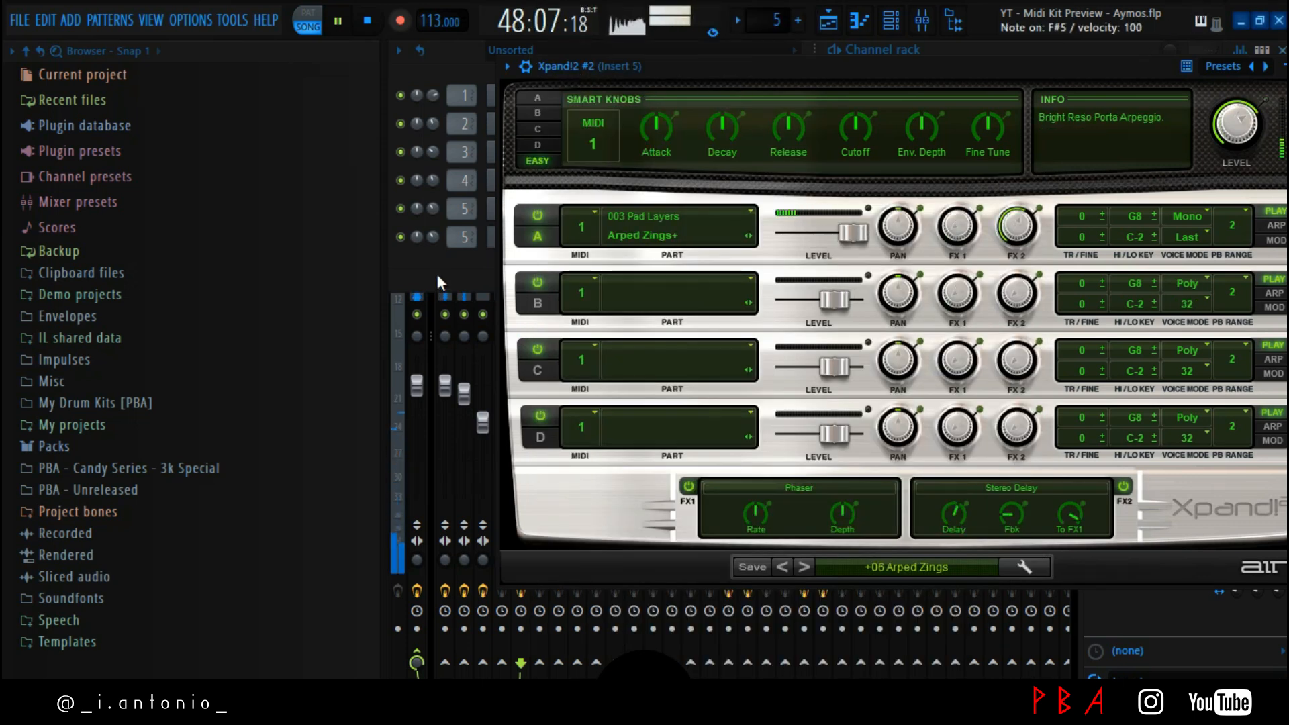
Load the +07 Sync Cope preset in Xpand!2 #2 and route the channel to mixer Insert 6
click(461, 267)
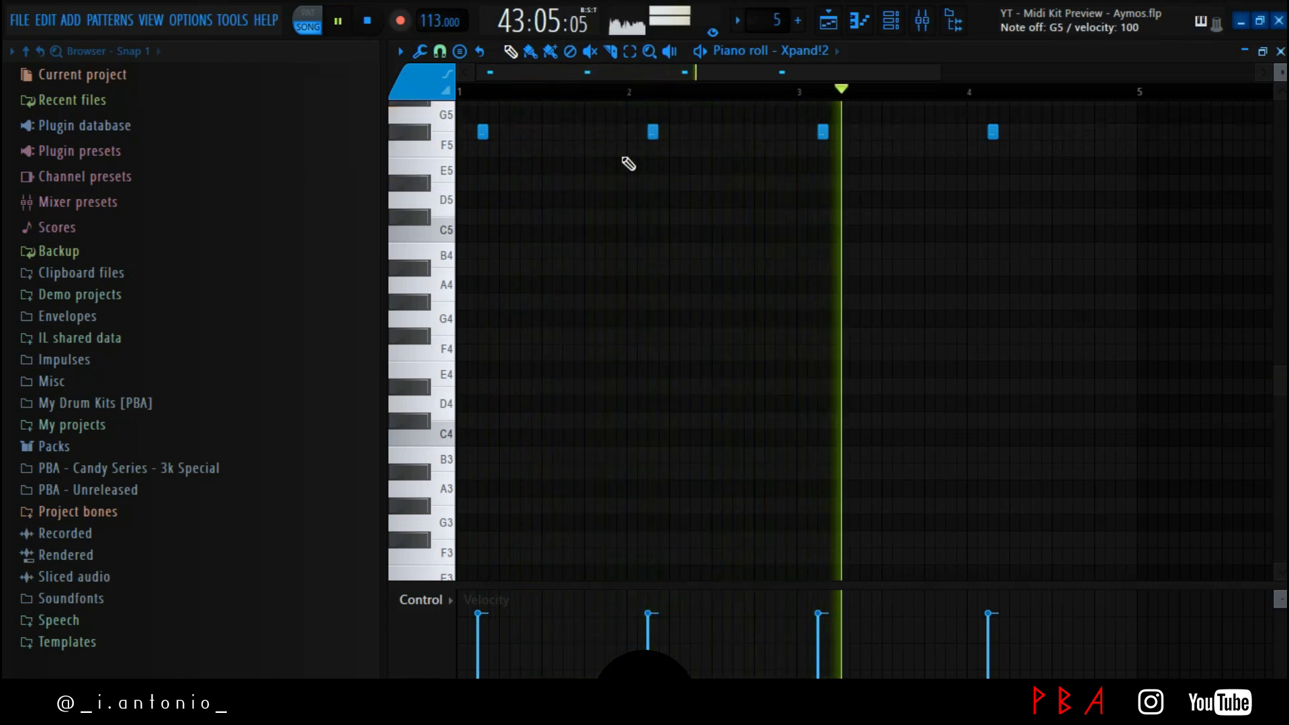
click(890, 22)
click(810, 236)
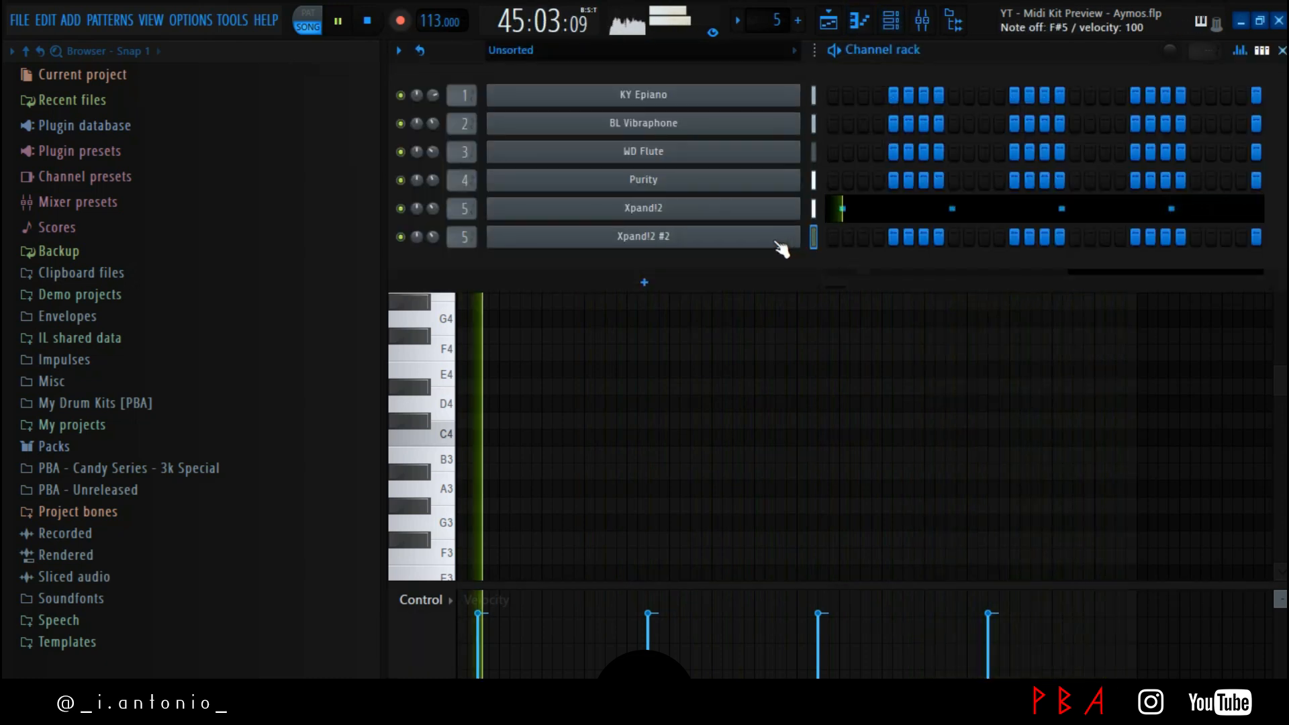
click(778, 242)
click(803, 567)
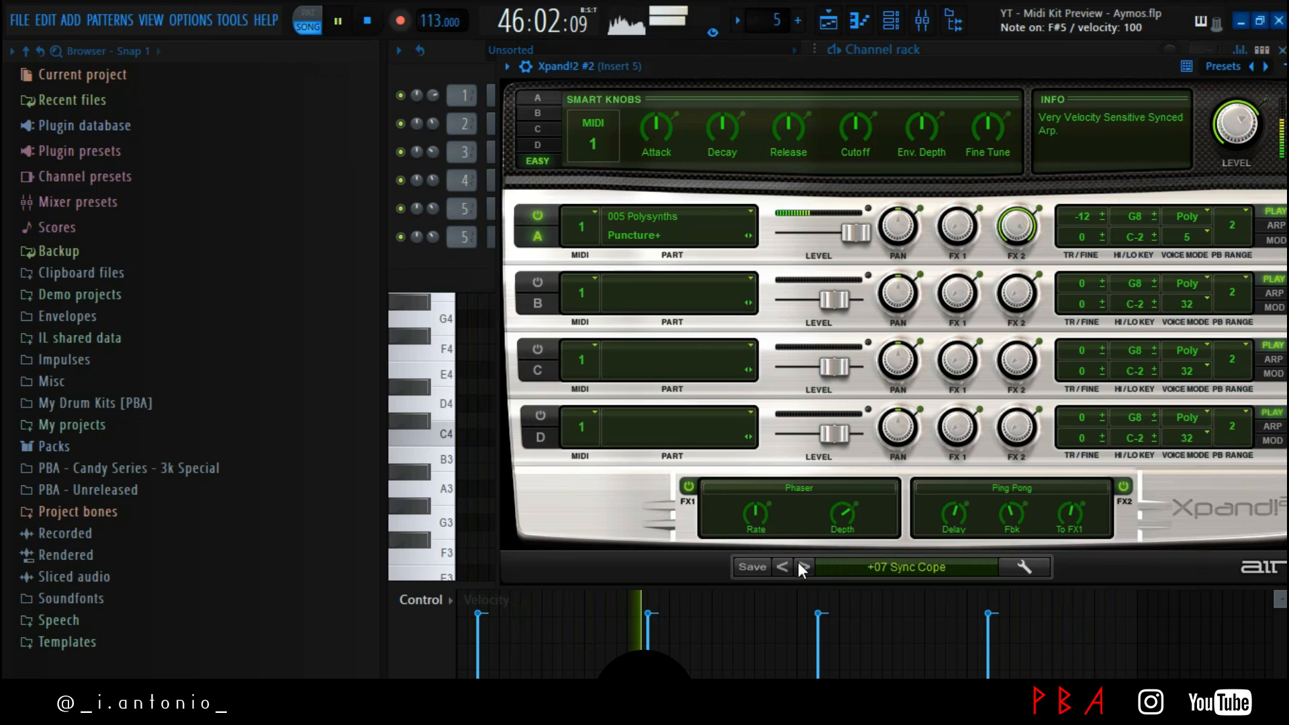
click(439, 258)
drag(458, 240, 432, 240)
Fill four bars of Xpand!2 #2's piano roll with one-bar F#5 notes and transpose them down an octave to F#4
right_click(797, 232)
click(832, 237)
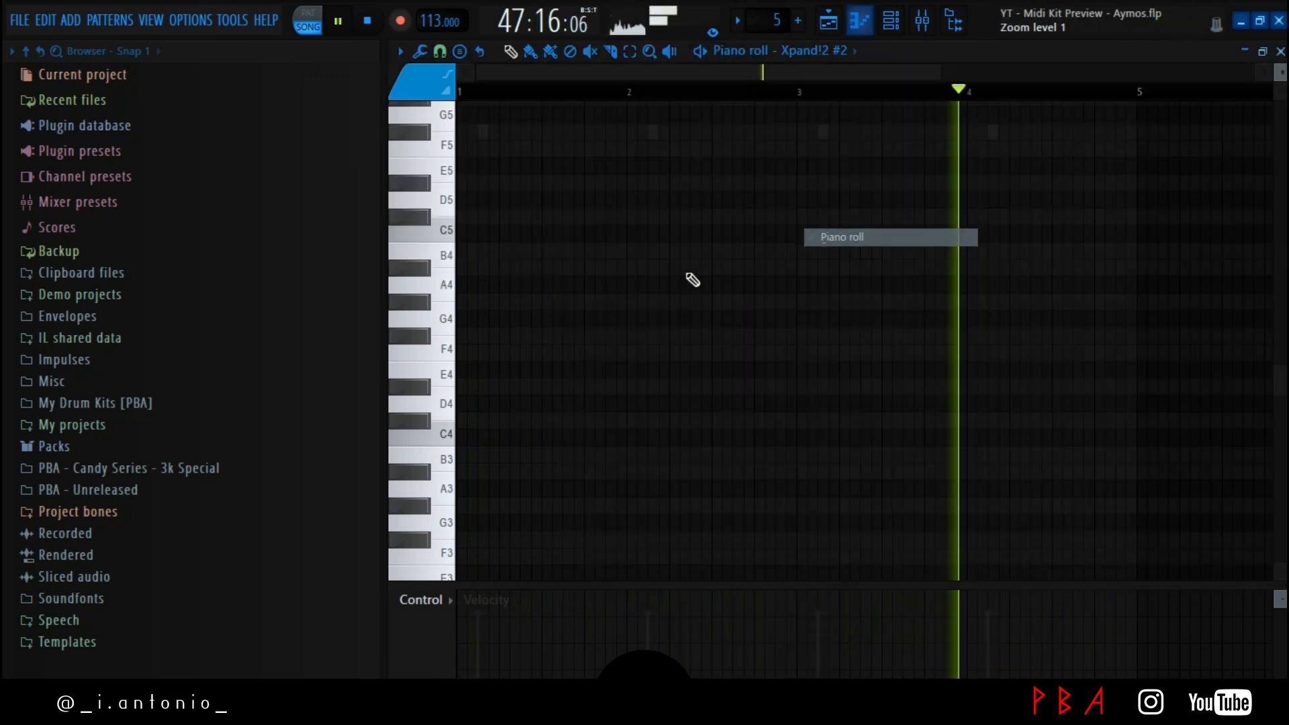
click(460, 131)
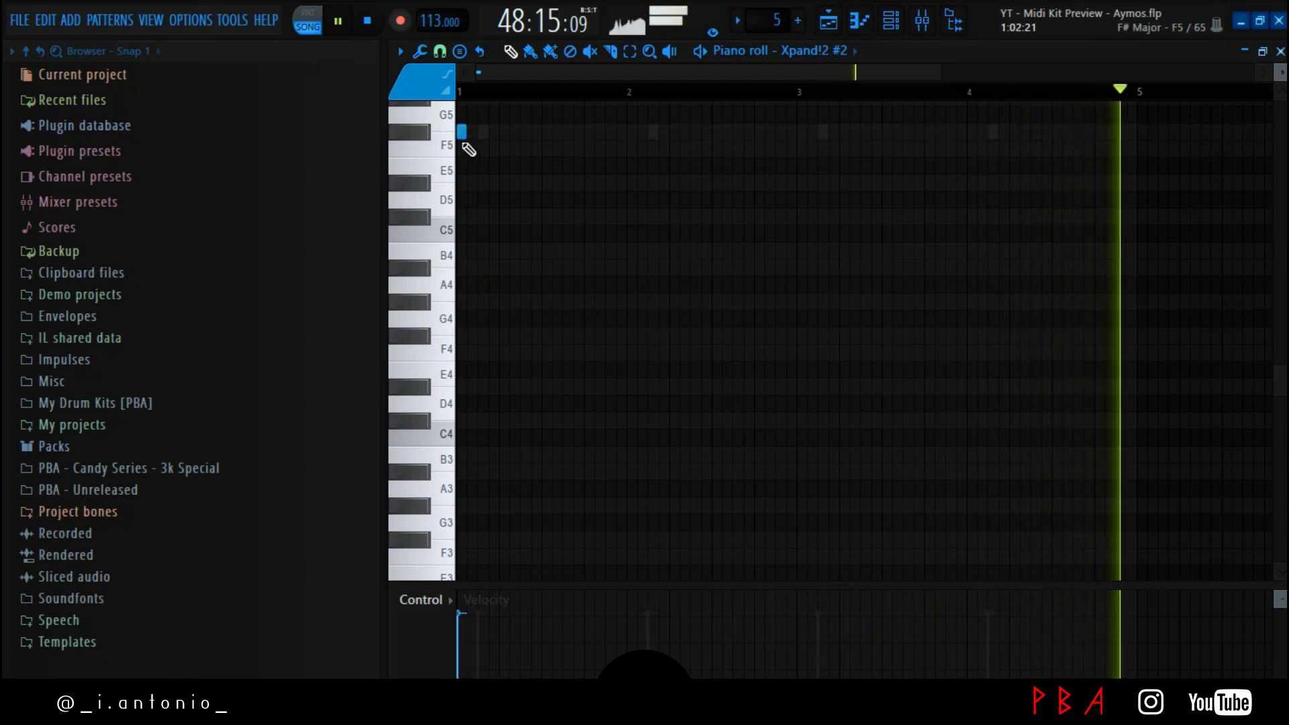
drag(460, 136, 633, 161)
key(ctrl+b)
key(ctrl+b)
key(ctrl+b)
key(ctrl+d)
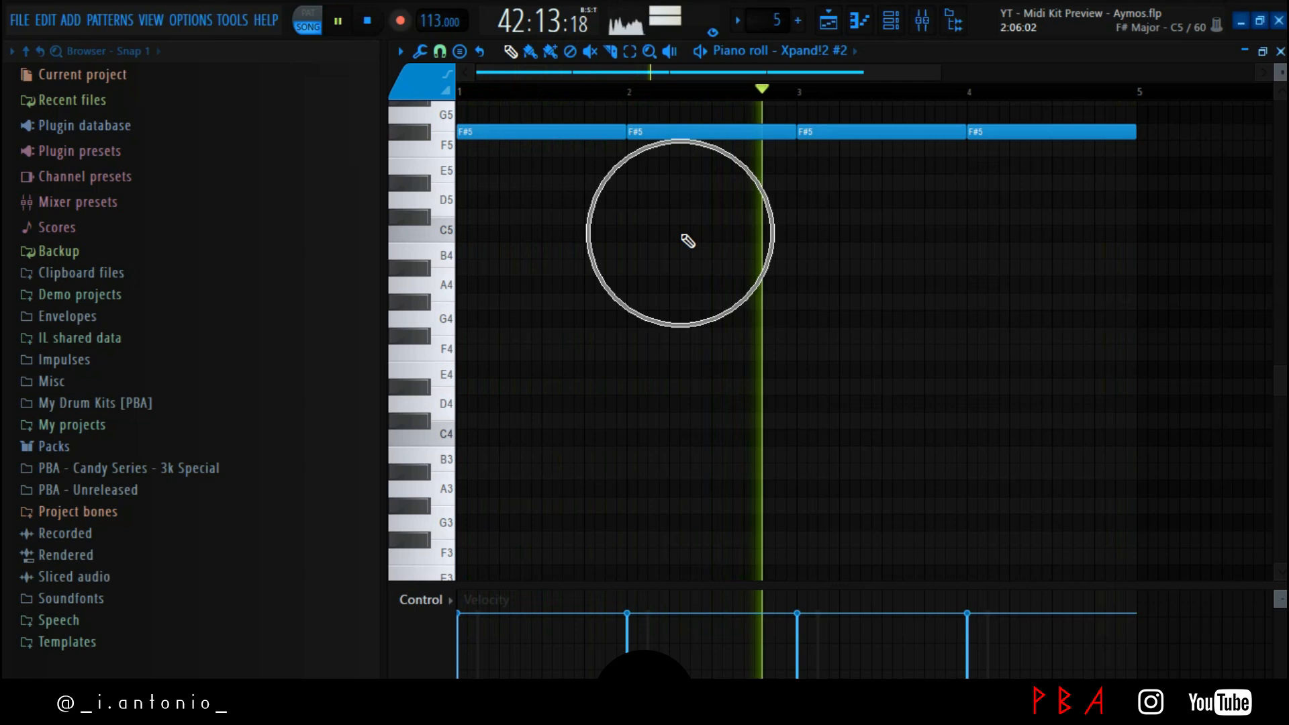
key(ctrl+Down)
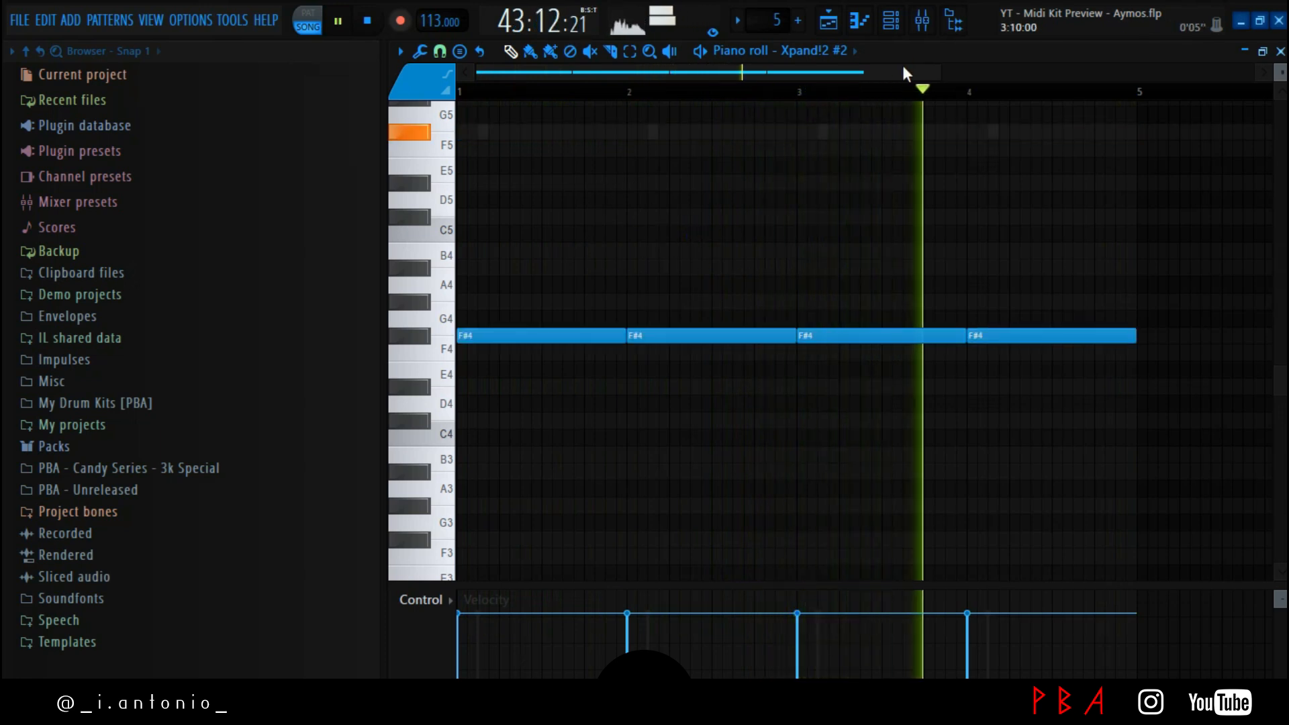
Switch to pattern playback and audition Xpand!2 #2 presets up to +11 Dancing Strings
click(891, 20)
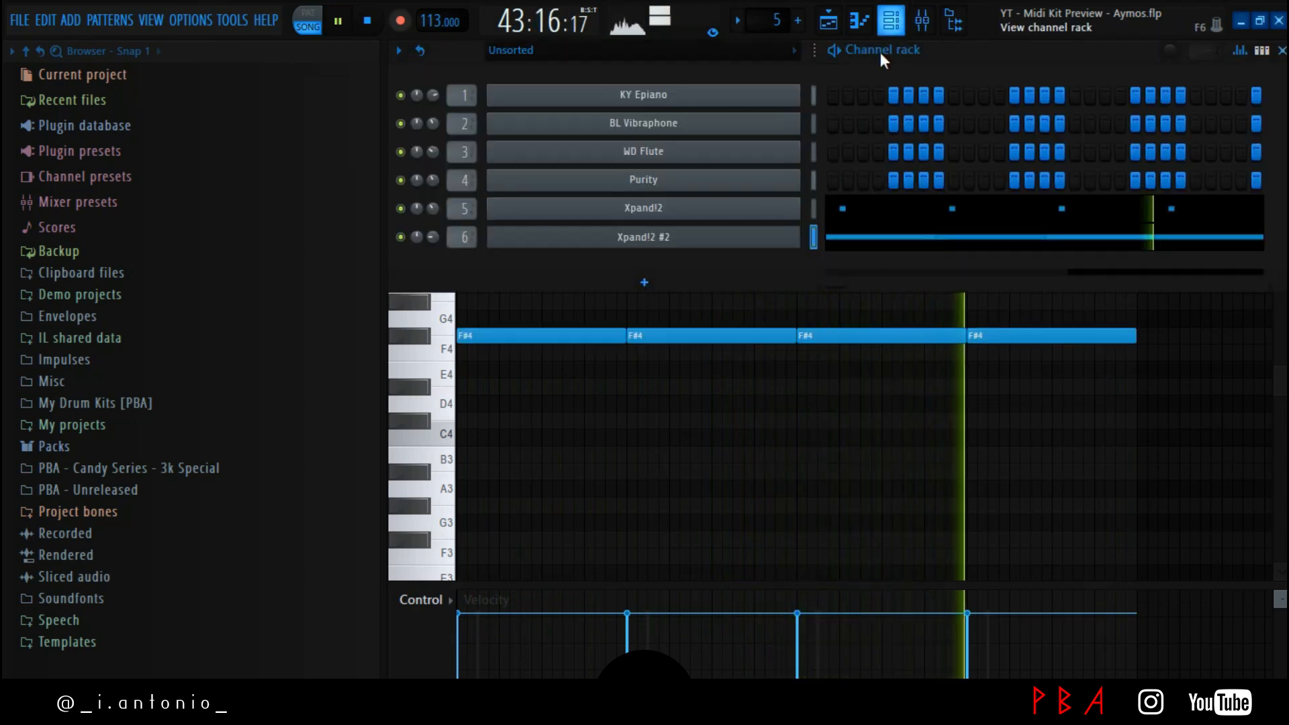
click(671, 244)
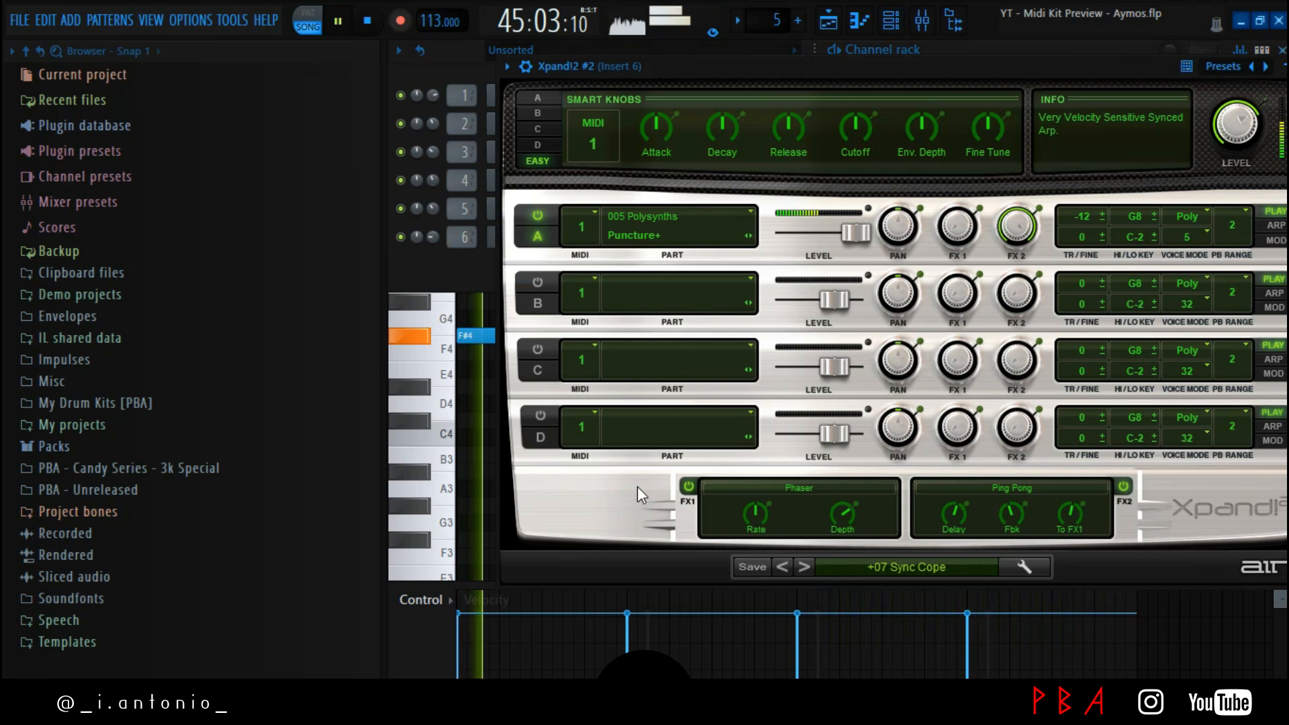
click(802, 567)
key(l)
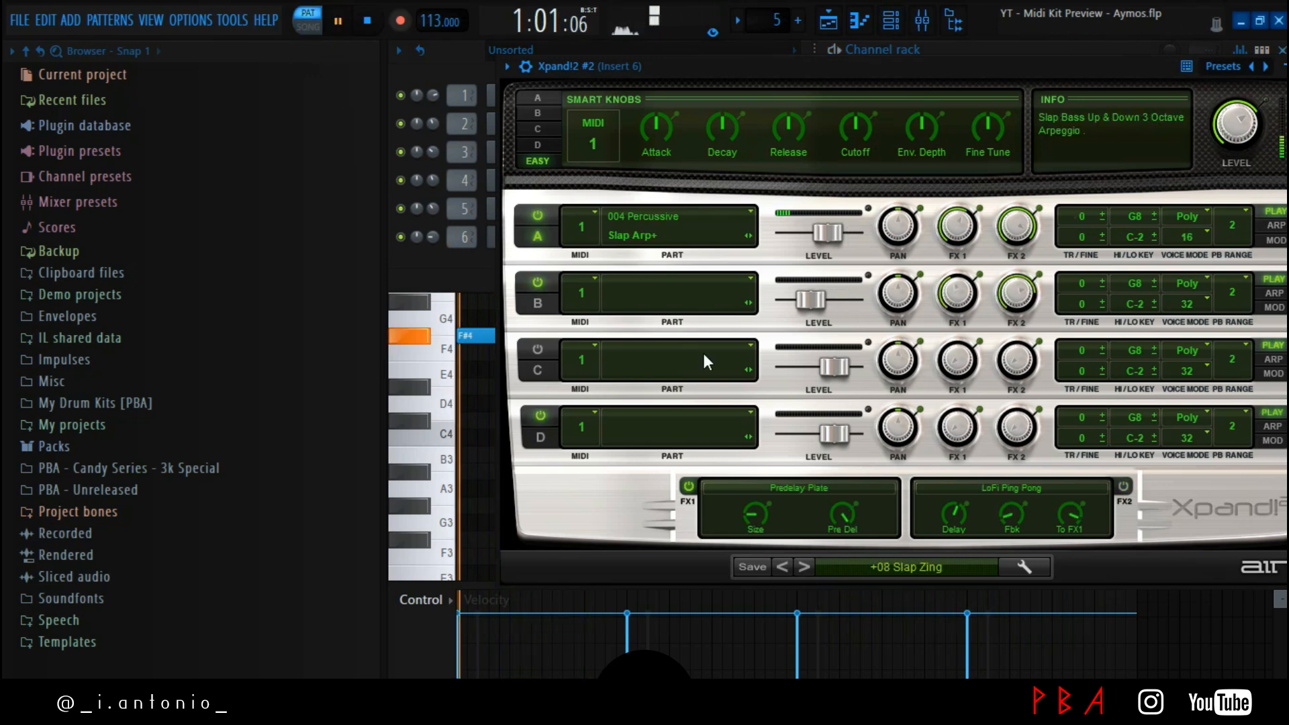
click(804, 567)
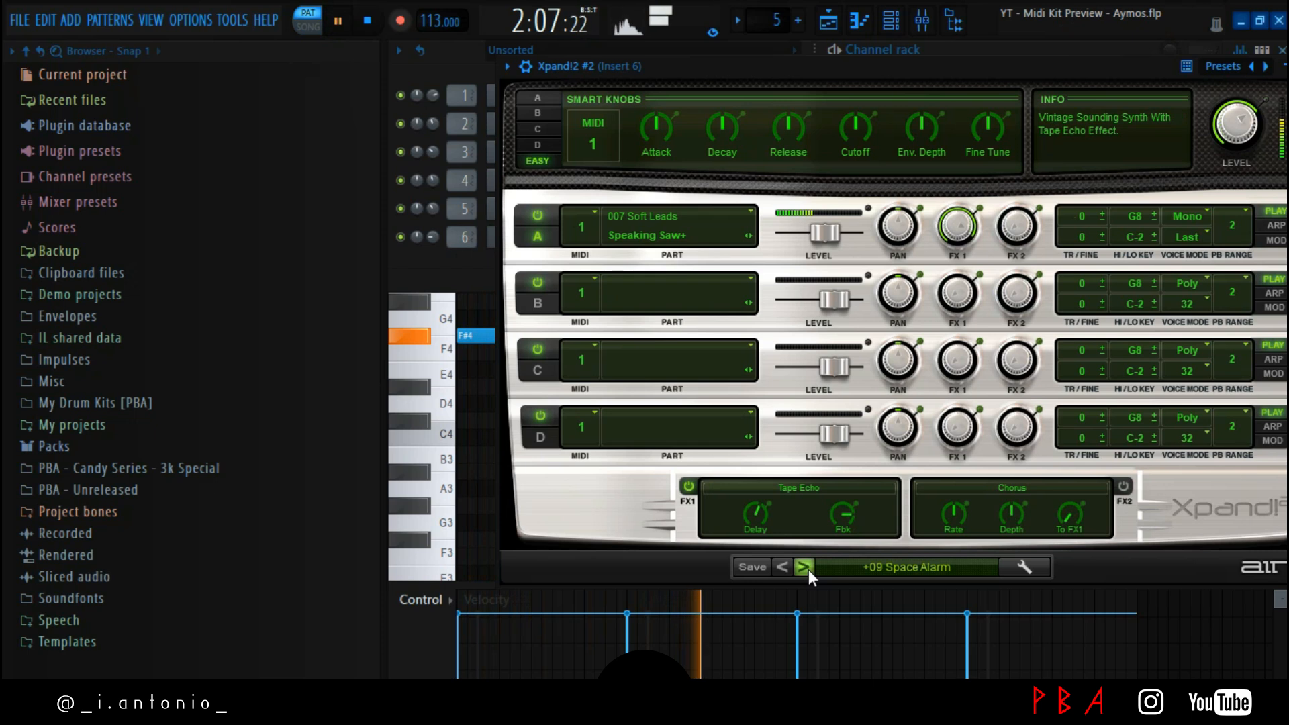
double_click(803, 567)
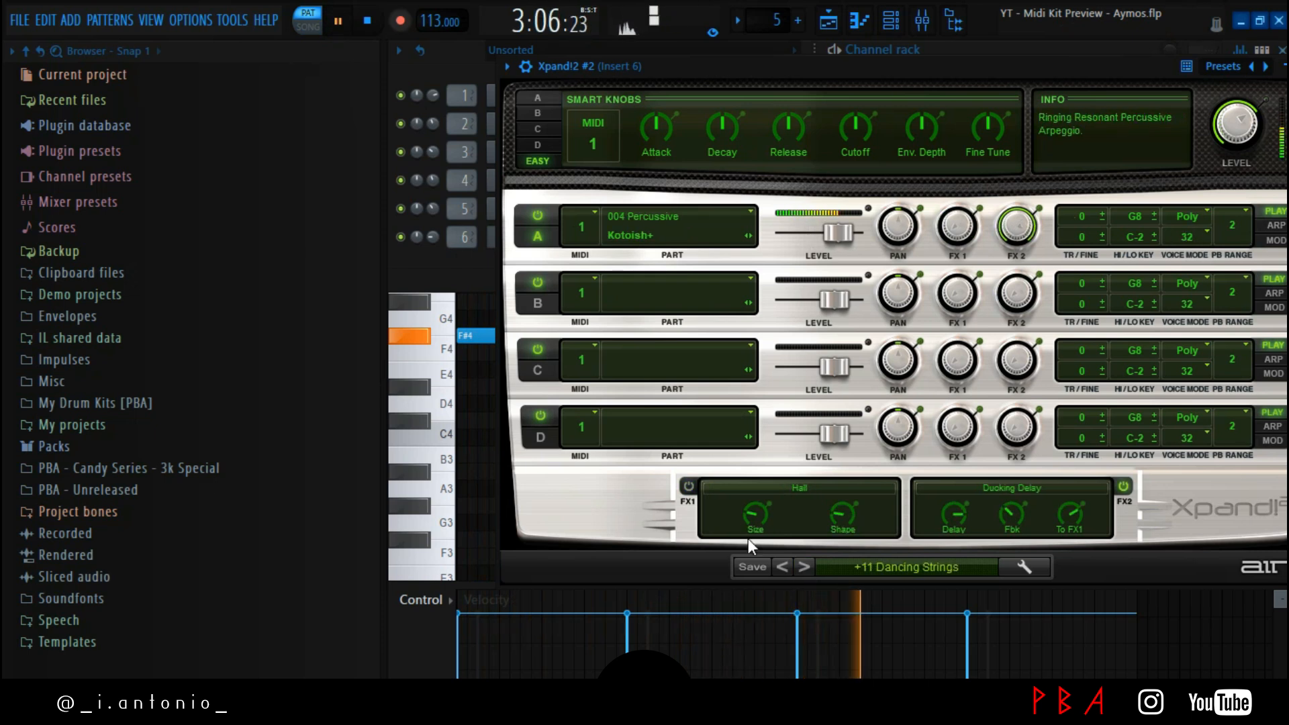
Cut the low and high bands of mixer Insert 6's equalizer to -18.0
click(442, 238)
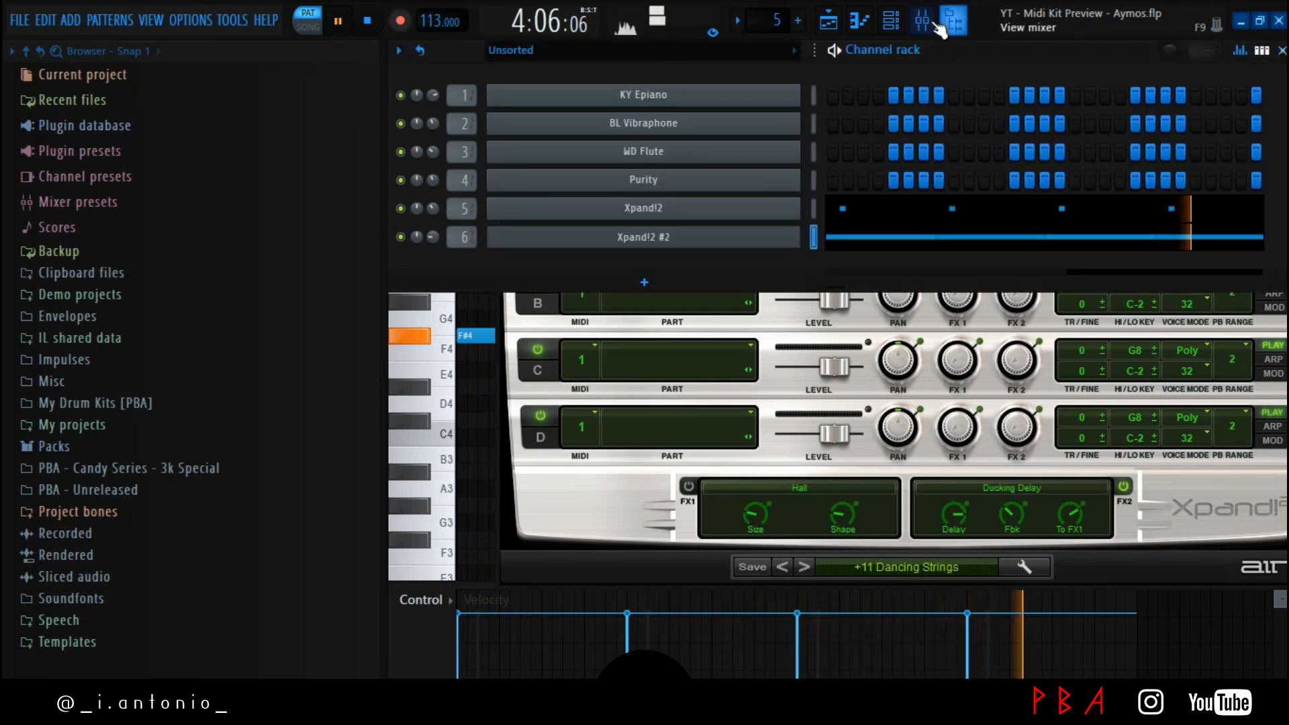
click(922, 22)
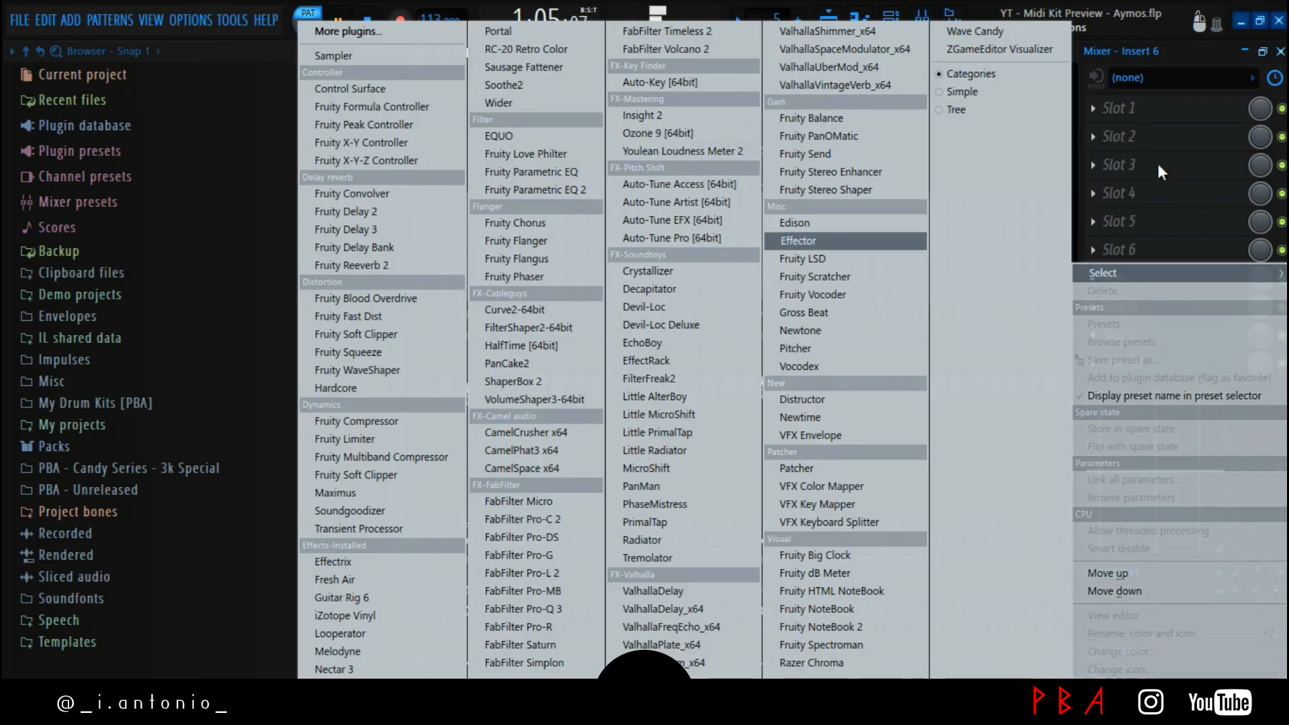
click(1157, 163)
drag(1275, 512, 1244, 547)
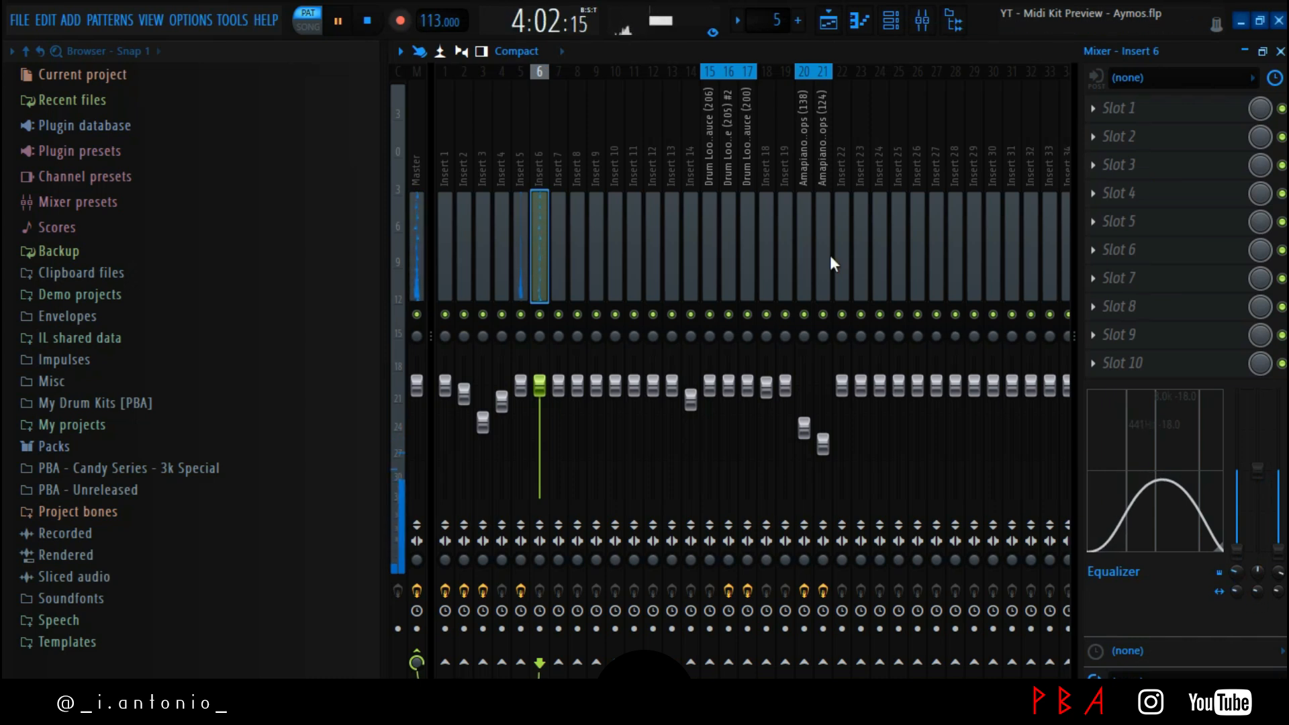
Switch to song playback, clear the loop over bars 41 to 49, and play the arrangement from bar 17
click(828, 21)
click(810, 96)
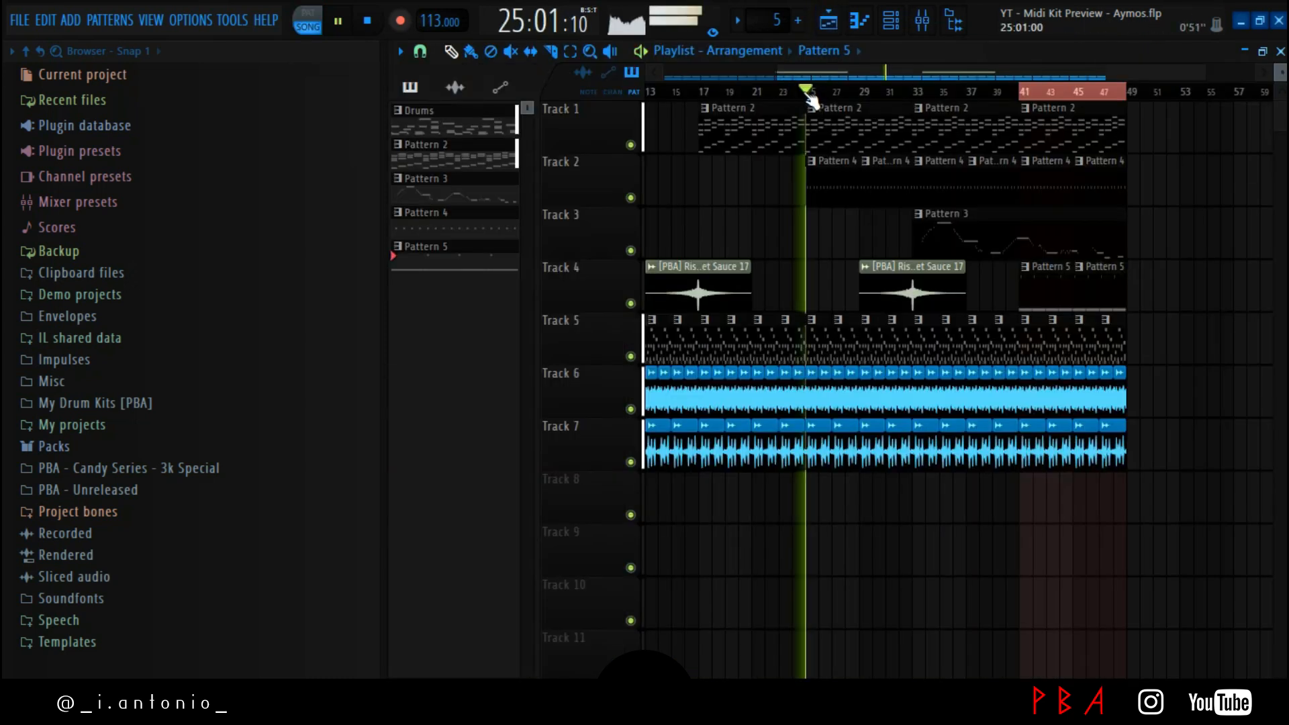
scroll(703, 80, left, 2)
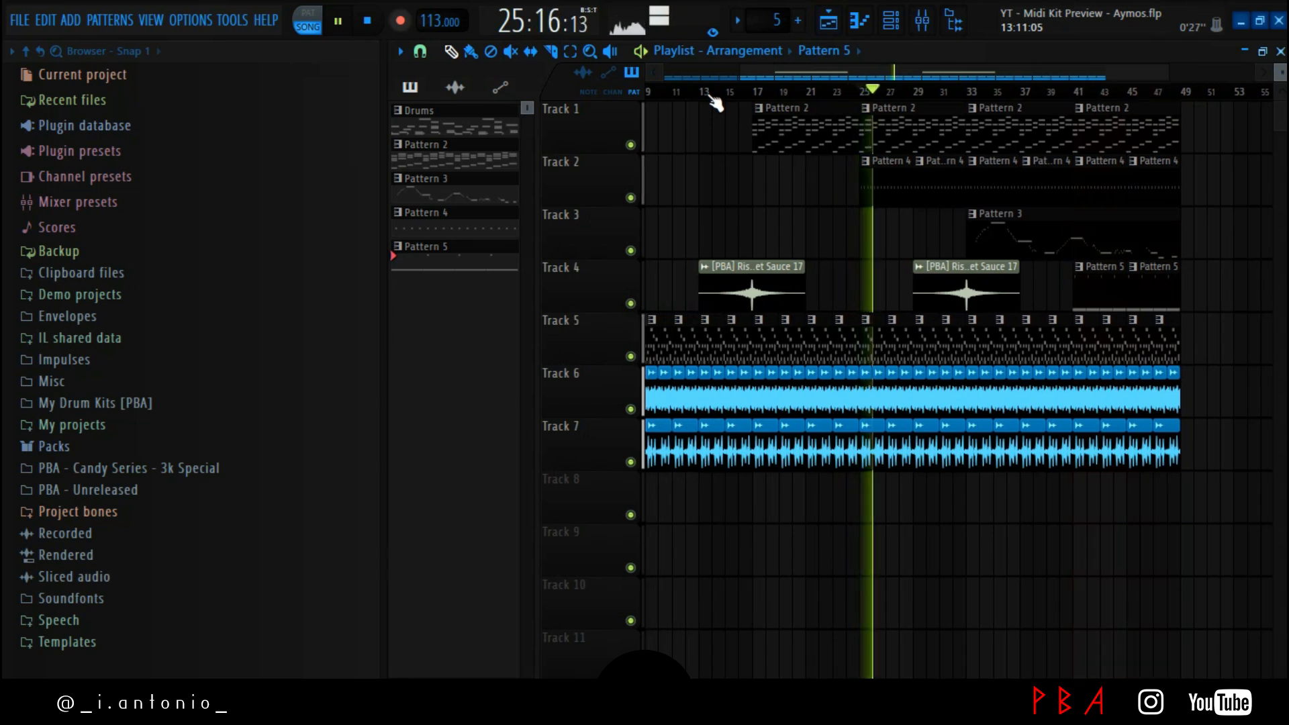
key(space)
click(757, 91)
key(space)
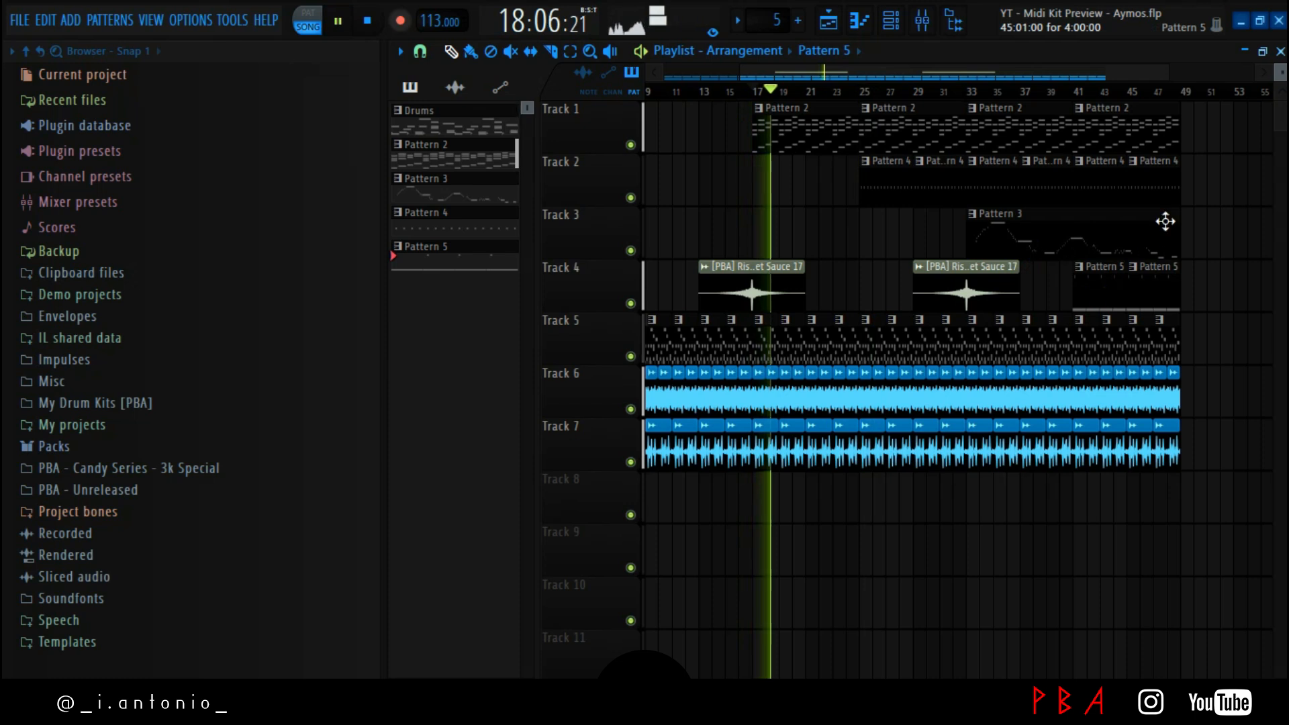
Split Pattern 5 by channel into separate patterns
scroll(1190, 97, down, 1)
click(900, 28)
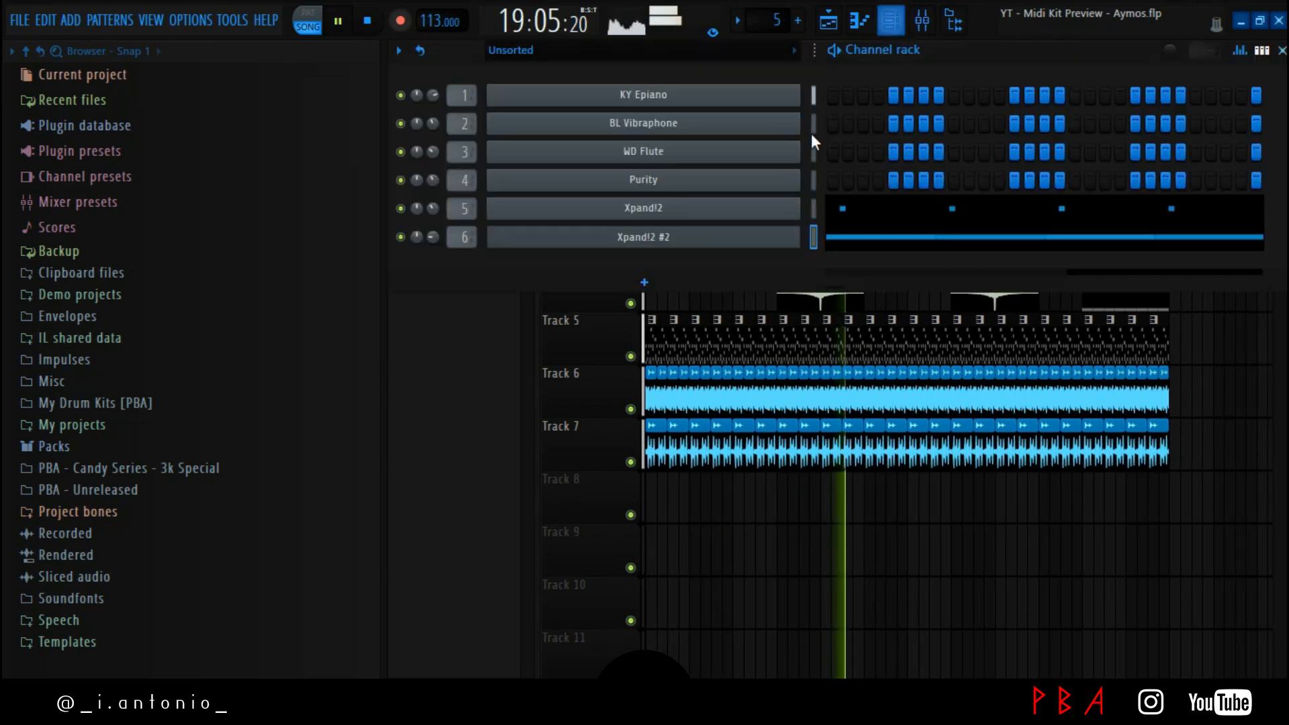
key(F6)
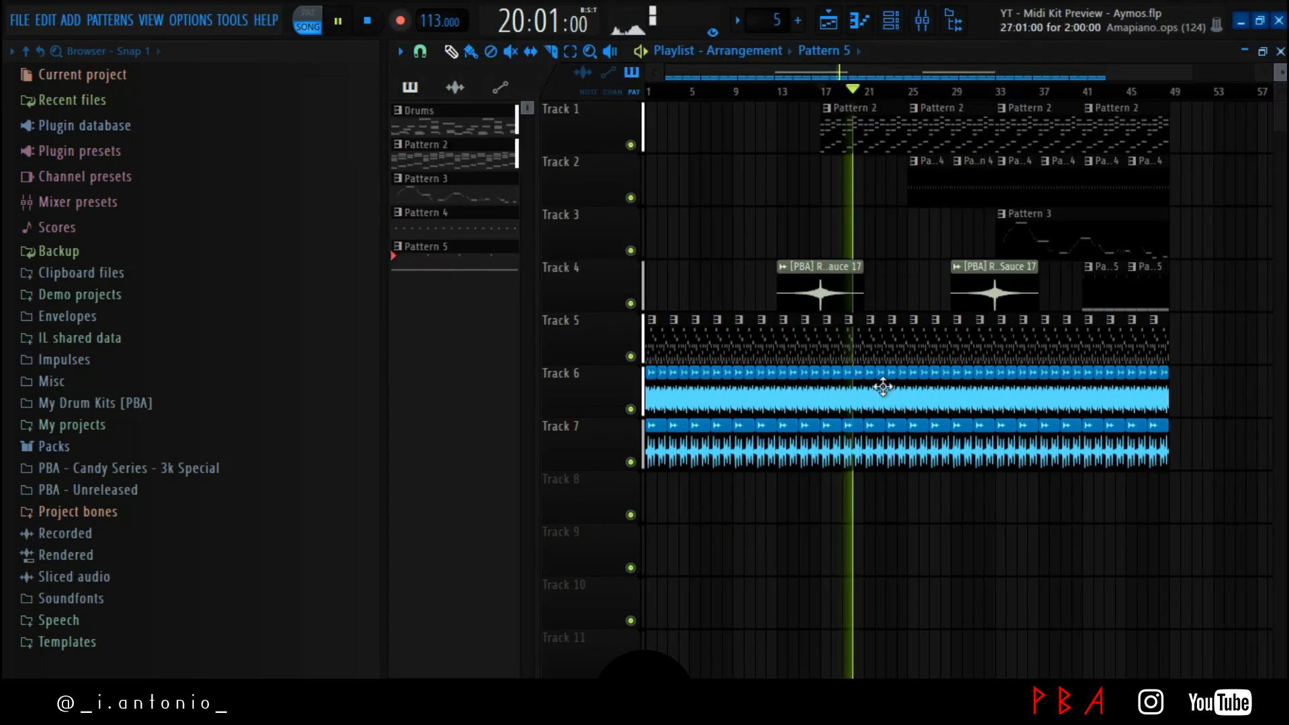
right_click(429, 259)
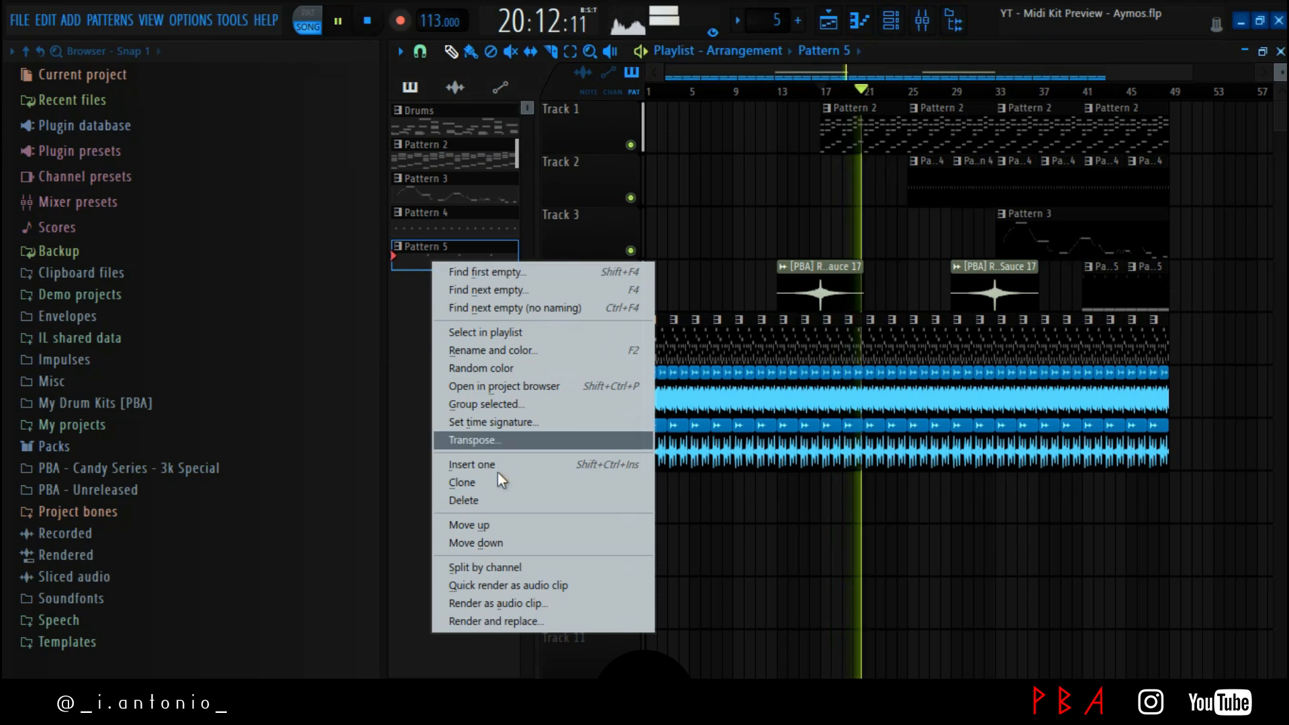
click(497, 569)
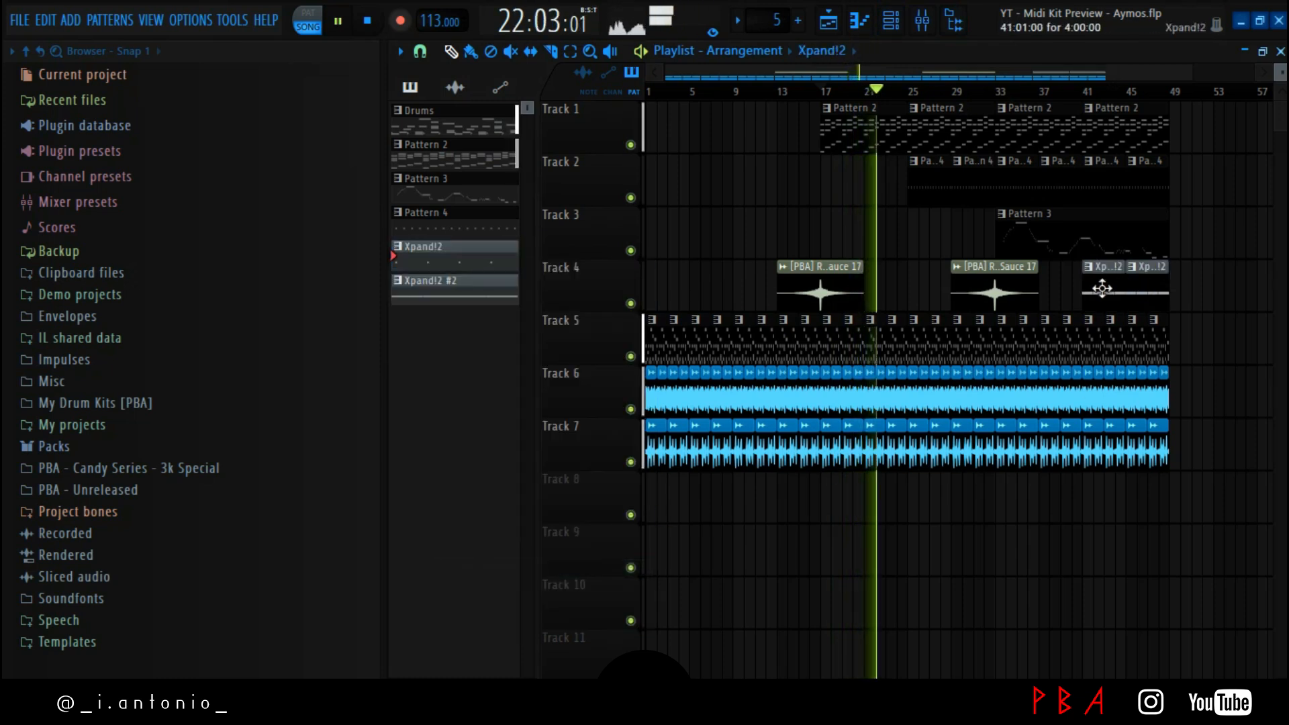
Place an Xpand!2 clip on Track 9 at bar 25 and duplicate it end to end up to bar 49
drag(866, 552, 930, 552)
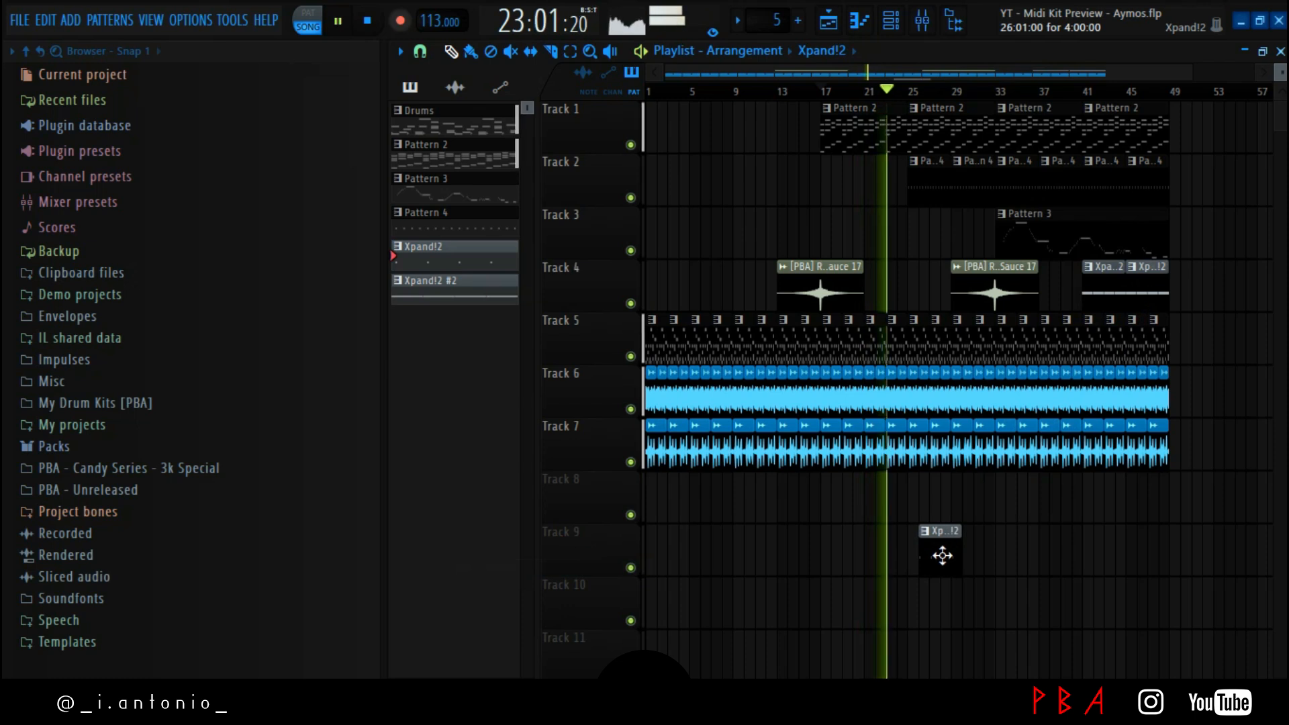
key(ctrl+b)
key(ctrl+b)
key(ctrl+b)
key(ctrl+b)
key(ctrl+b)
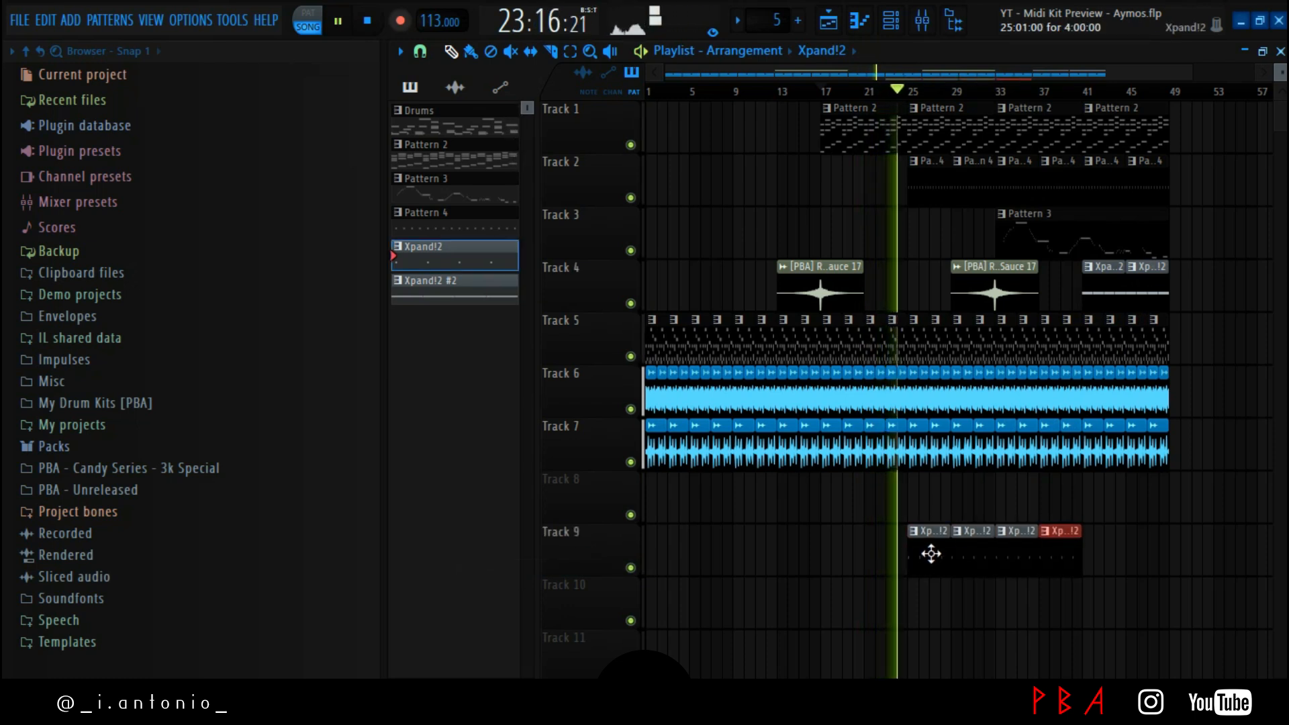
Delete the bar 41 clip on Track 4 and place an Xpand!2 #2 clip back at bar 41
right_click(1110, 286)
click(890, 21)
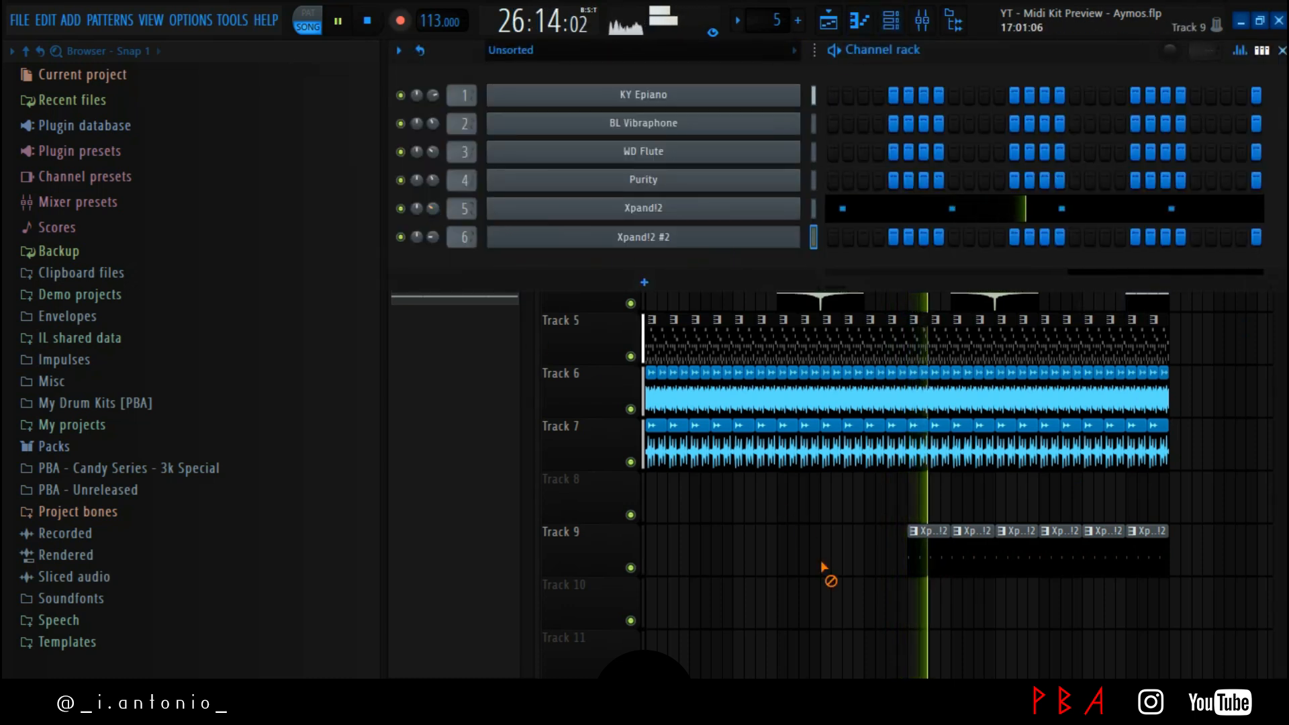
key(F6)
click(1094, 298)
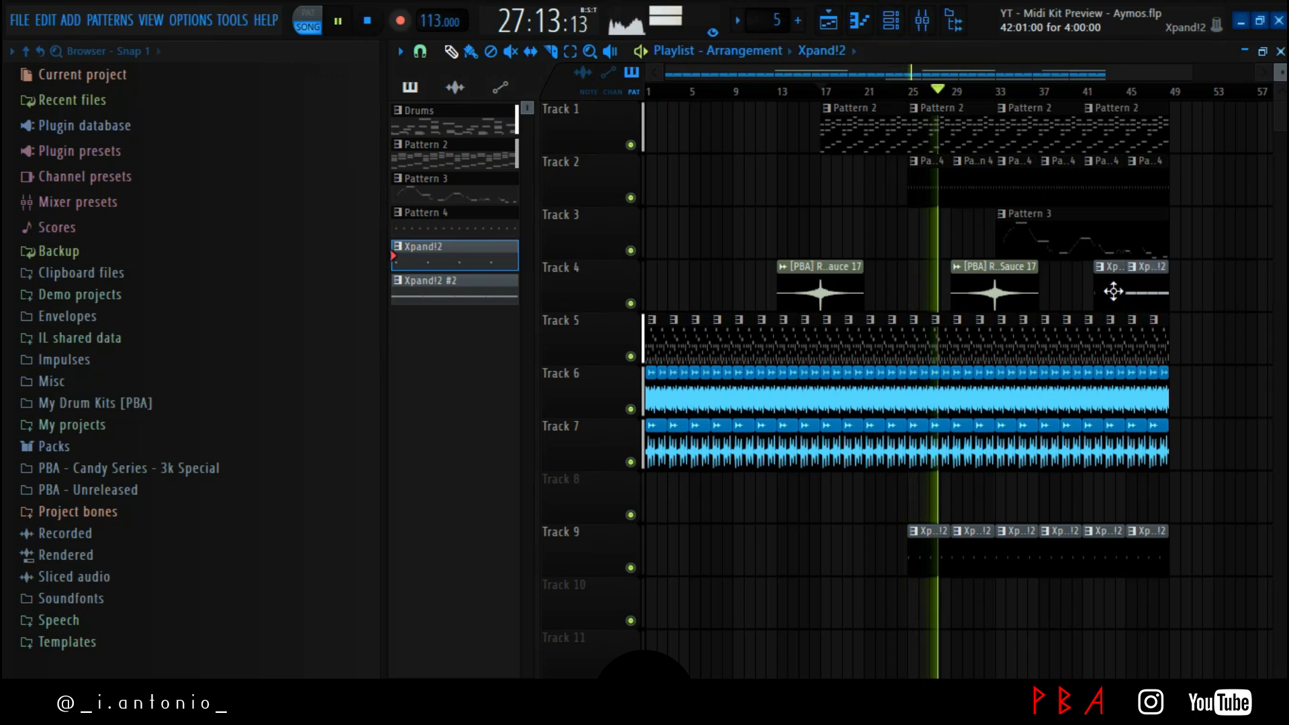
right_click(1113, 291)
click(1084, 296)
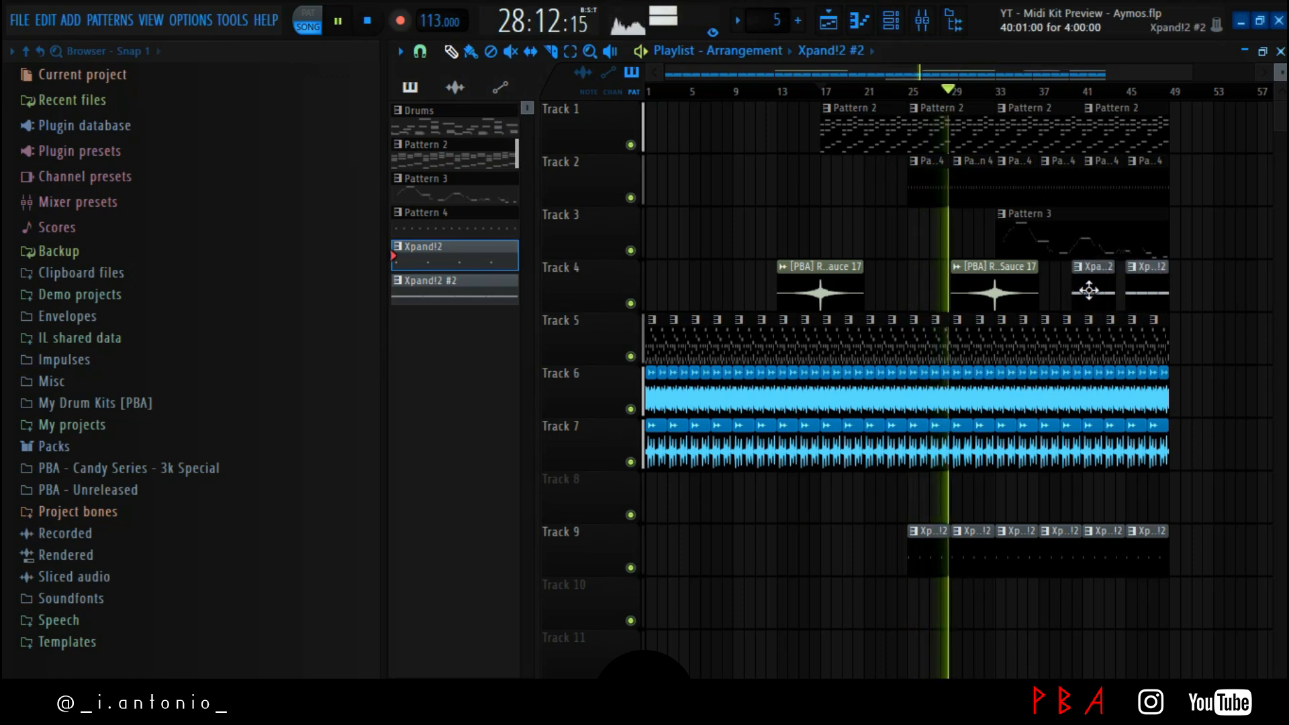
click(1094, 293)
Move the riser clips on Track 4 and the drum clips on Tracks 5 to 7 down by one track
scroll(1174, 106, down, 1)
drag(1174, 537, 1161, 498)
drag(1134, 291, 751, 297)
drag(607, 339, 599, 439)
key(shift+Down)
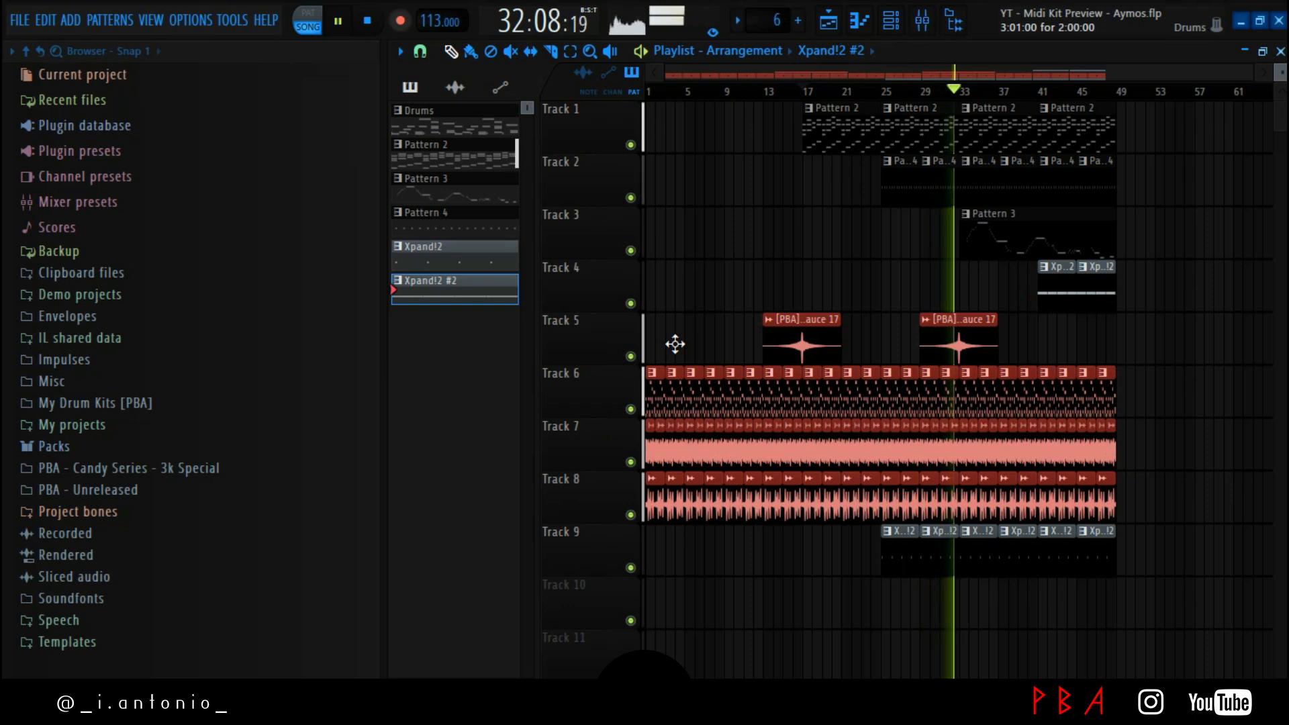
click(803, 577)
Move the Xpand!2 clips from Track 9 to Track 11 and shift the riser and drum clips down to Tracks 6 to 9
click(598, 550)
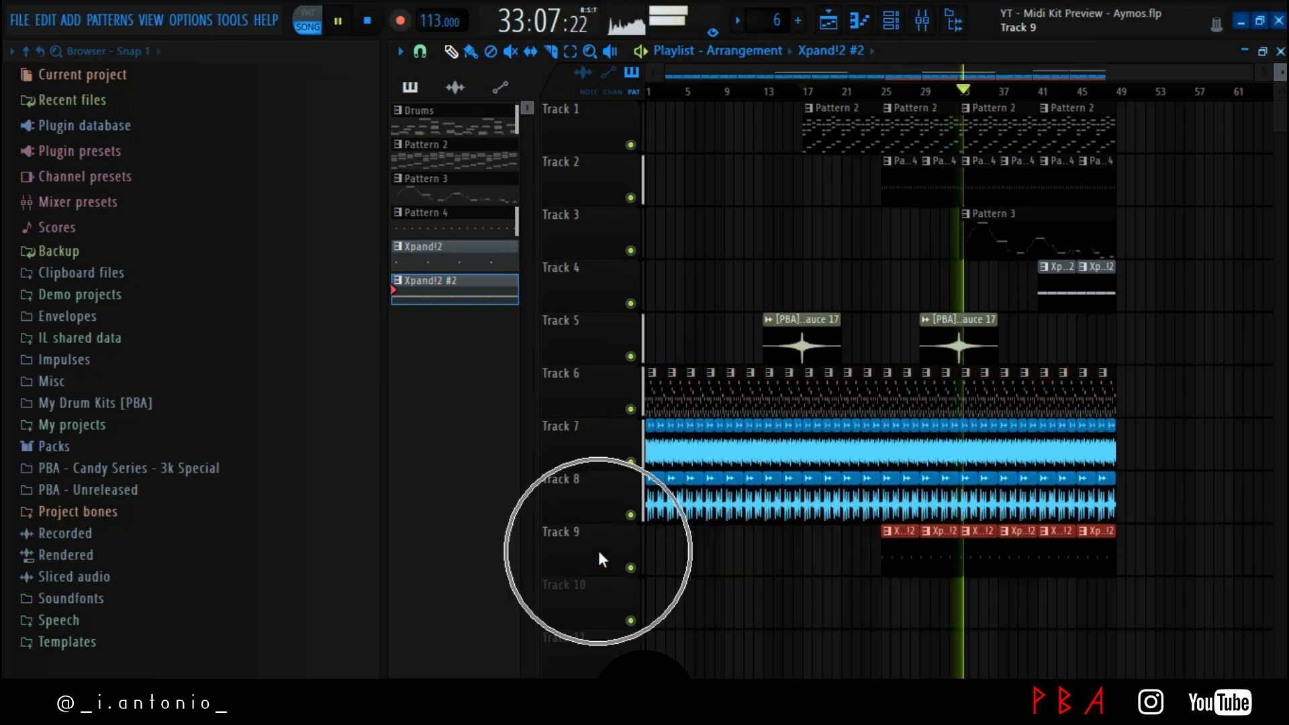
key(shift+Down)
key(shift+Down)
drag(586, 365, 586, 506)
key(shift+Down)
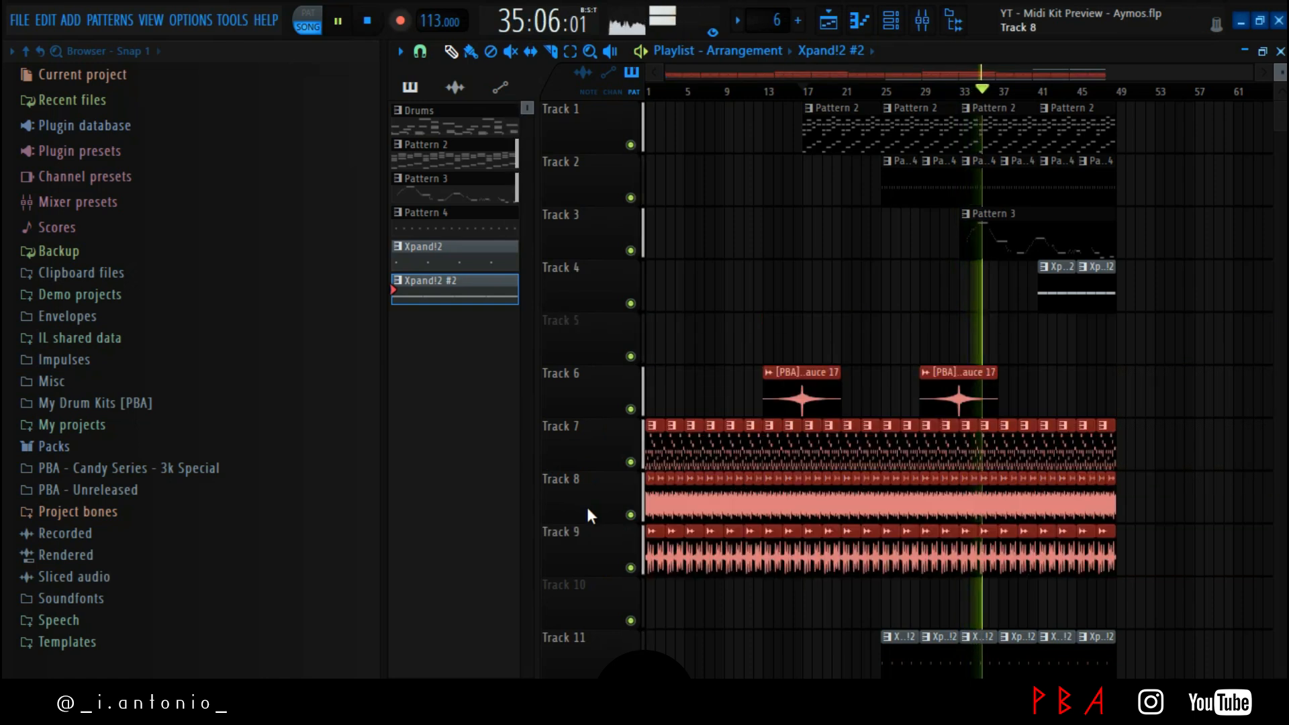
Move the Xpand!2 clips from Track 11 up to Track 5, directly above the risers
ctrl+click(1228, 457)
drag(1175, 661, 800, 609)
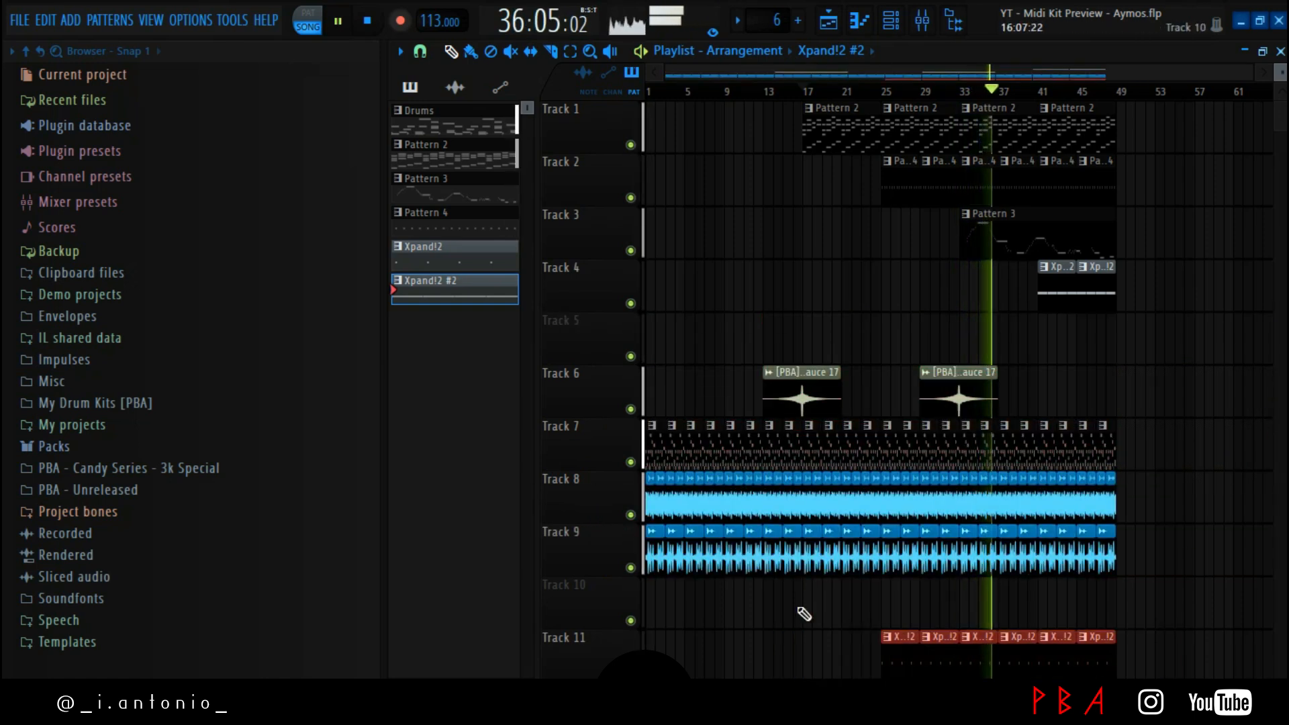
key(shift+Up)
key(shift+Up)
key(shift+Up)
key(shift+Up)
key(shift+Up)
key(shift+Up)
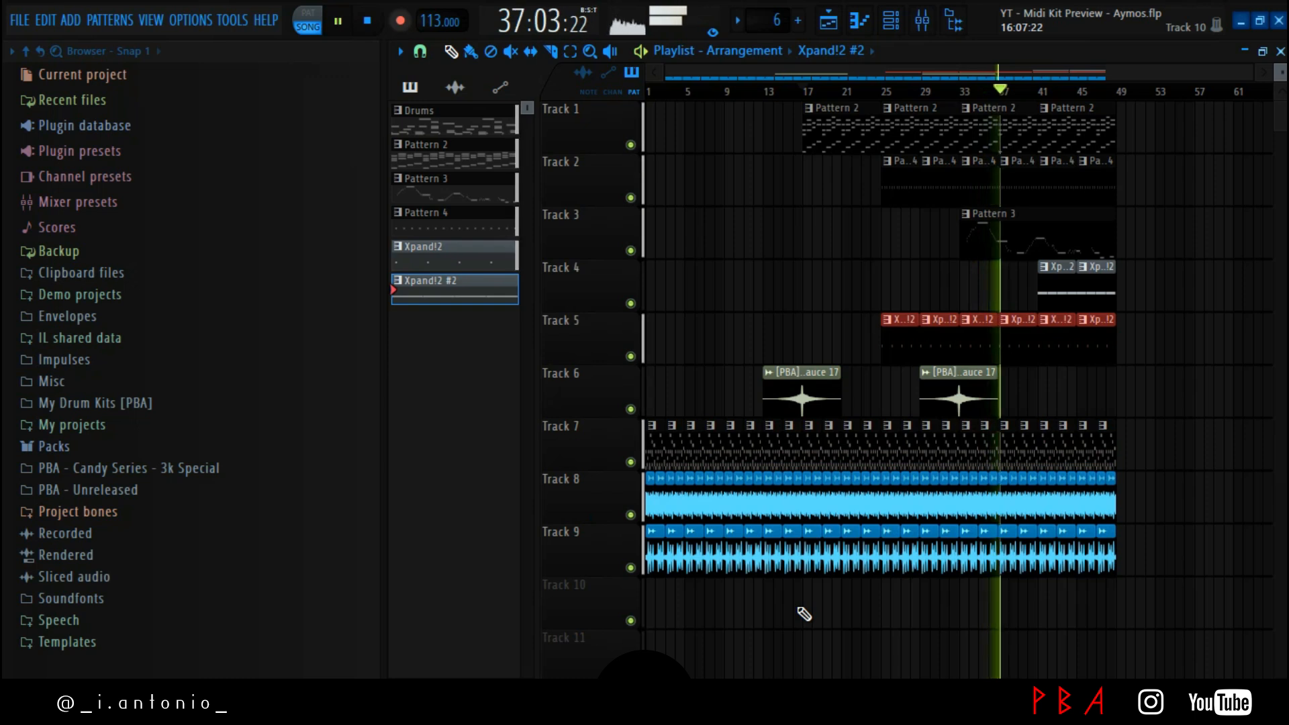
ctrl+click(1232, 296)
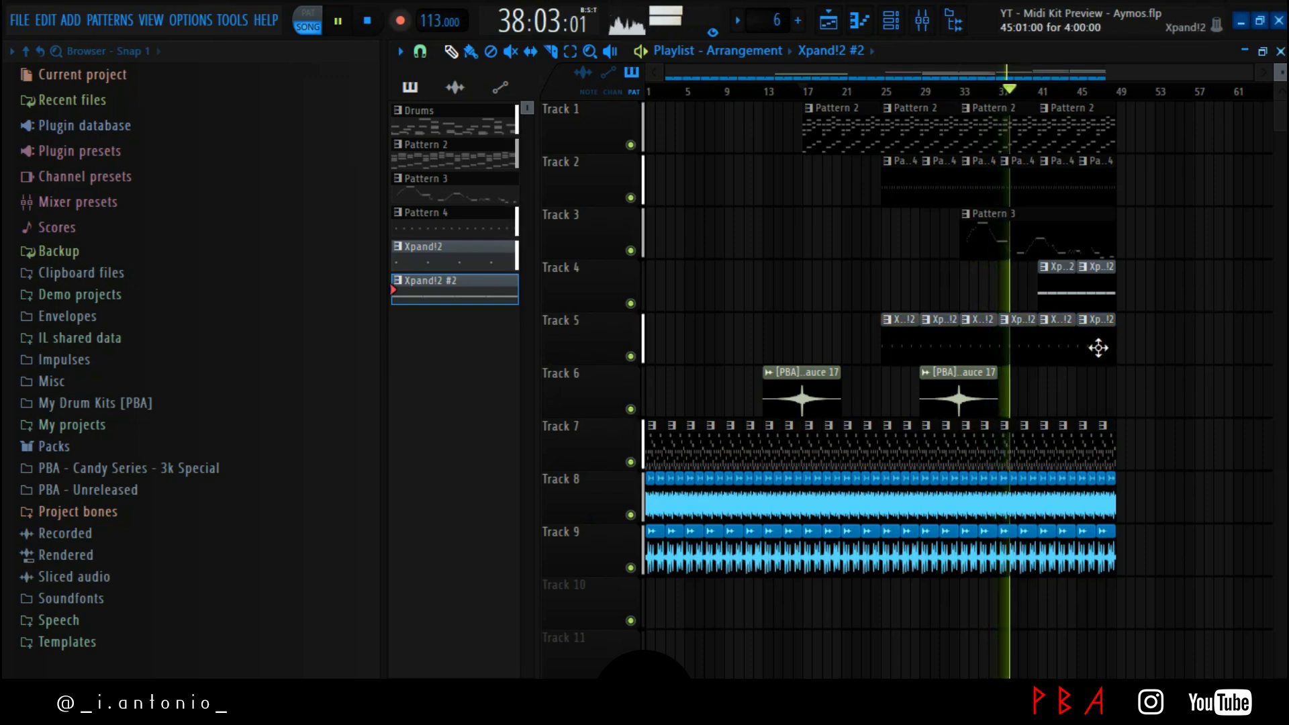
Copy a riser to bar 45 on Track 6 and duplicate the bar 33 to 49 drum clips on Tracks 7 to 9 up to bar 81
mouse_move(949, 393)
mouse_down()
mouse_move(1116, 389)
mouse_move(1104, 390)
mouse_up()
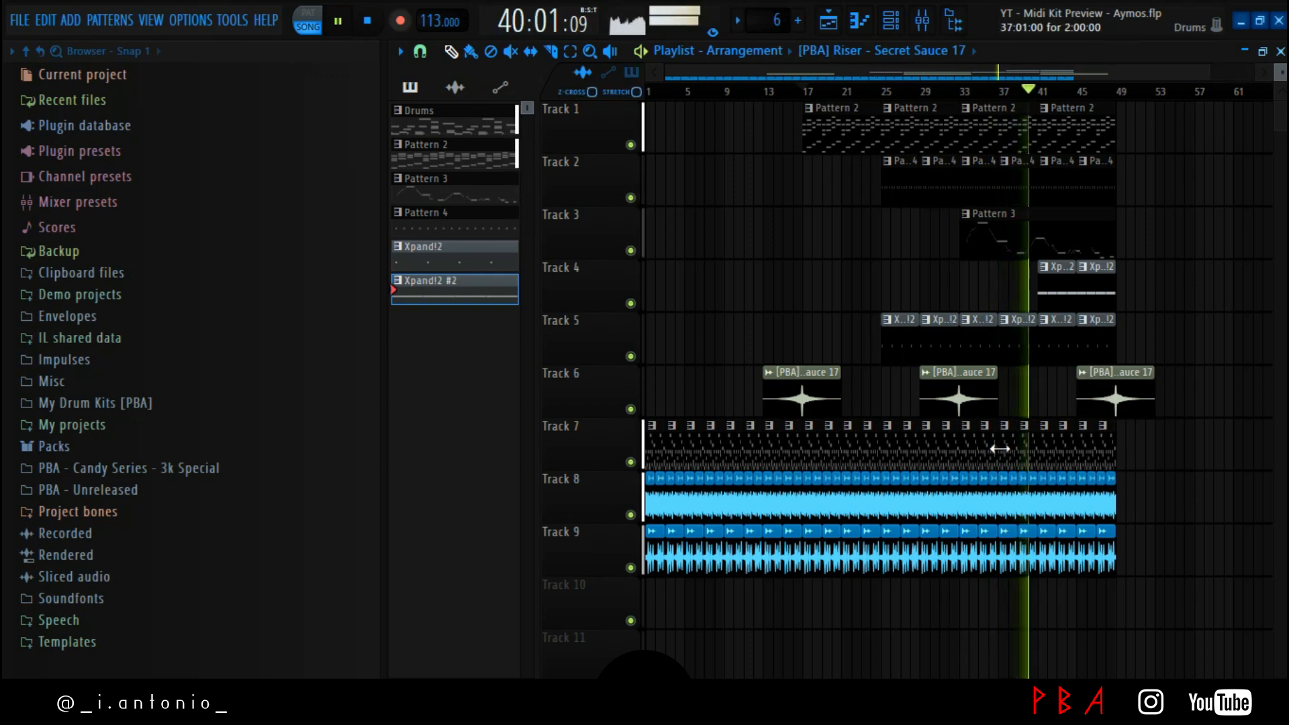
drag(963, 441, 1134, 611)
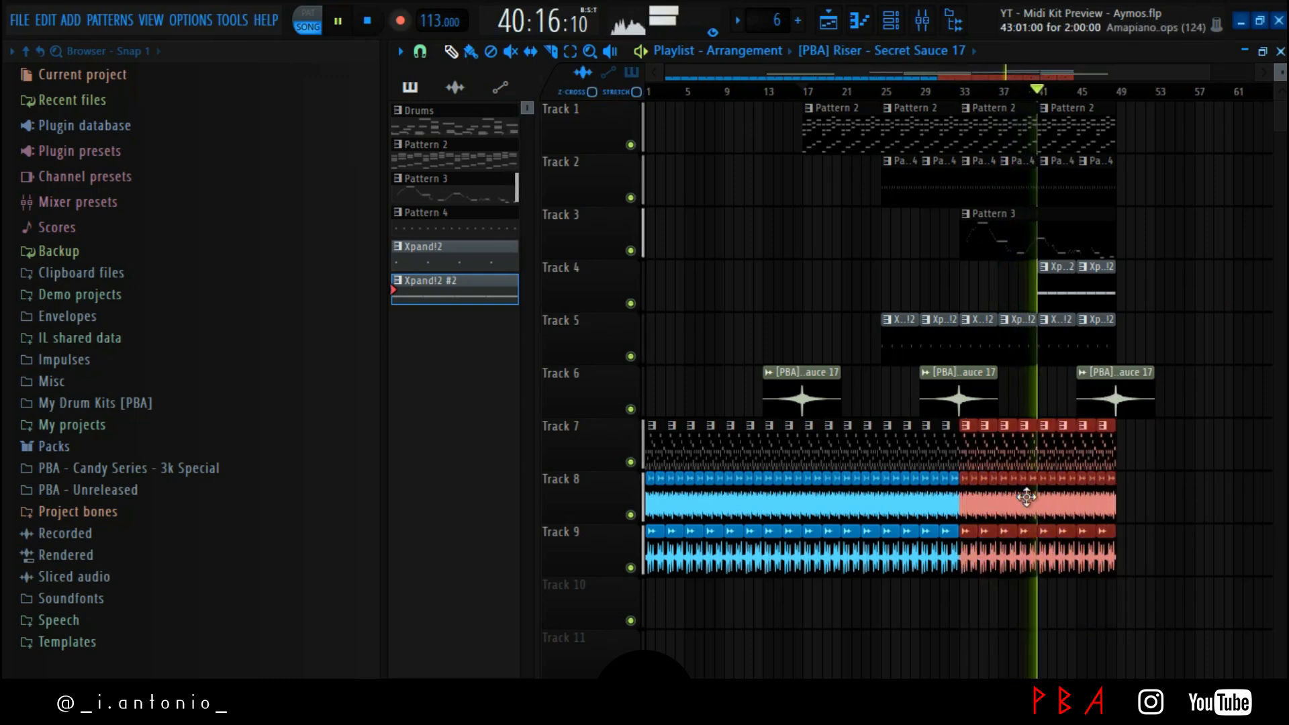
key(ctrl+b)
scroll(1134, 322, right, 3)
ctrl+click(1134, 316)
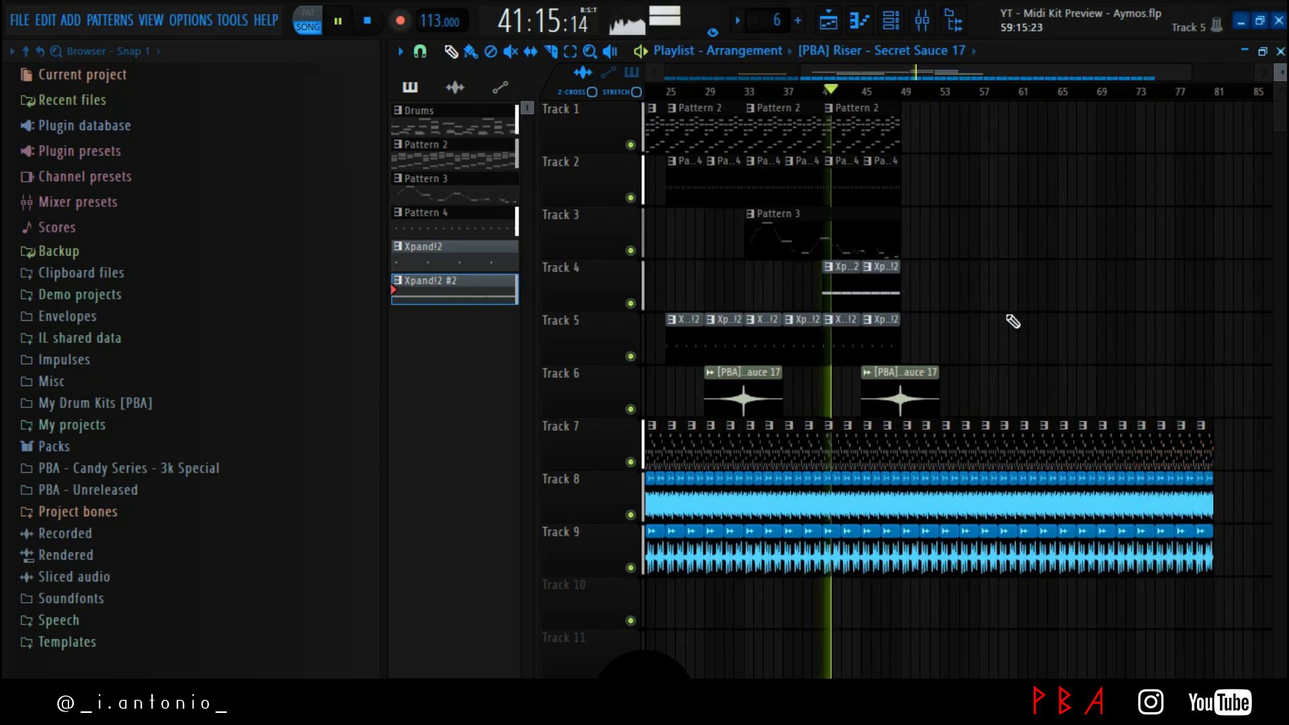
Duplicate the last Xpand!2 and Xpand!2 #2 clips on Tracks 4 and 5 up to bar 65
drag(916, 255, 830, 339)
key(ctrl+b)
key(ctrl+b)
Duplicate the last Pattern 2 and Pattern 4 clips on Tracks 1 and 2 end to end up to bar 73
right_click(944, 205)
drag(920, 143, 832, 166)
key(ctrl+b)
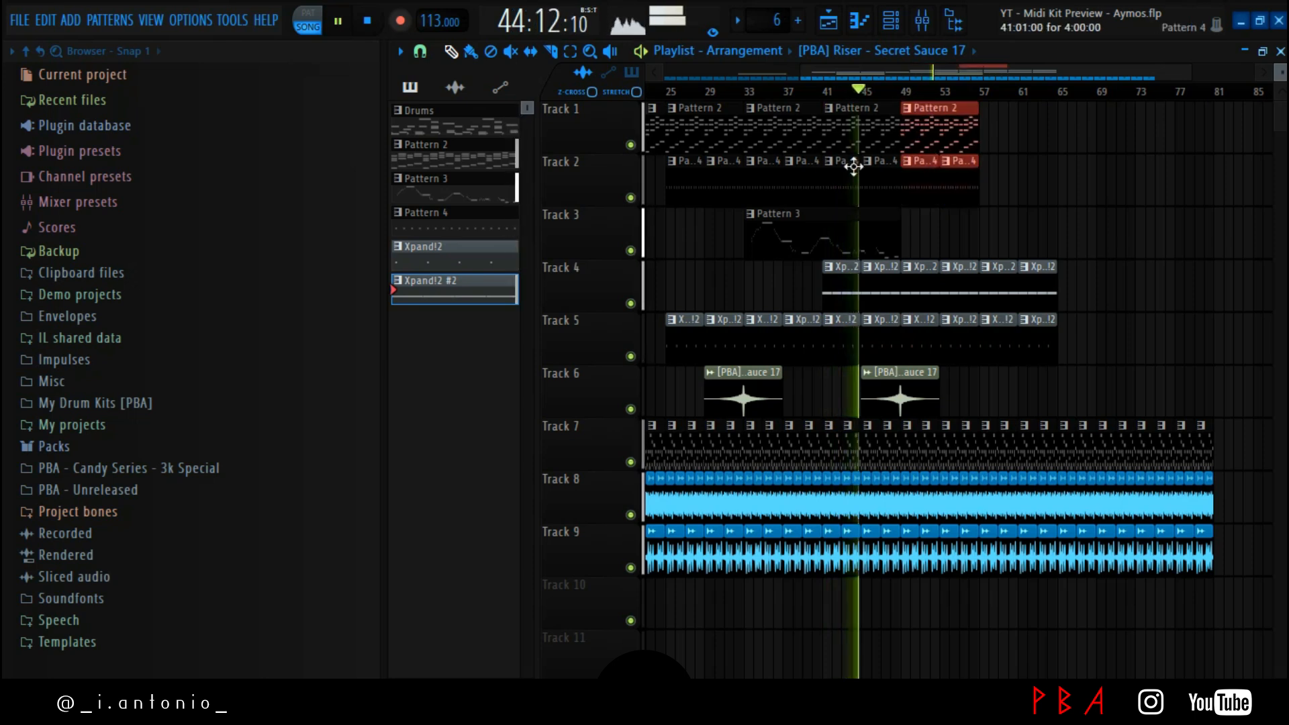
key(ctrl+b)
key(ctrl+b)
right_click(1104, 257)
Delete the Track 5 Xpand!2 clips from bar 49 to 65 and copy a riser to bar 65 on Track 6
right_click(931, 337)
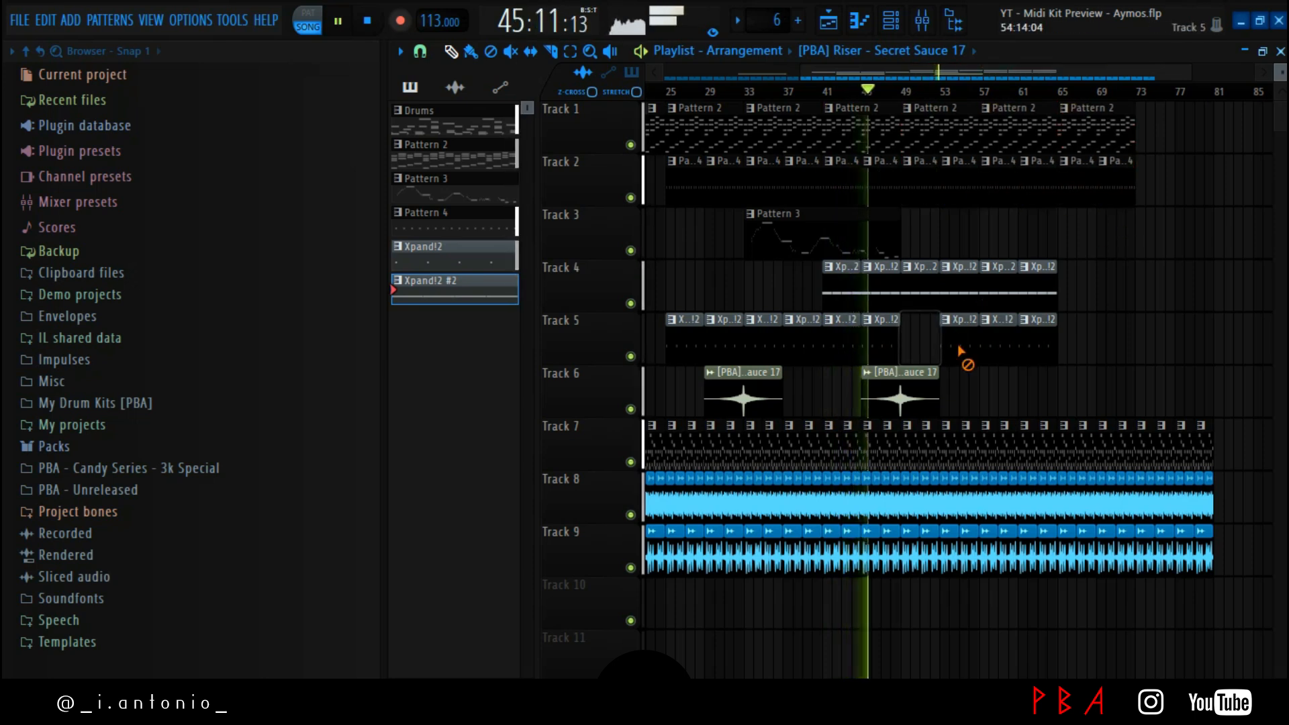
right_click(964, 360)
right_click(999, 352)
right_click(1030, 348)
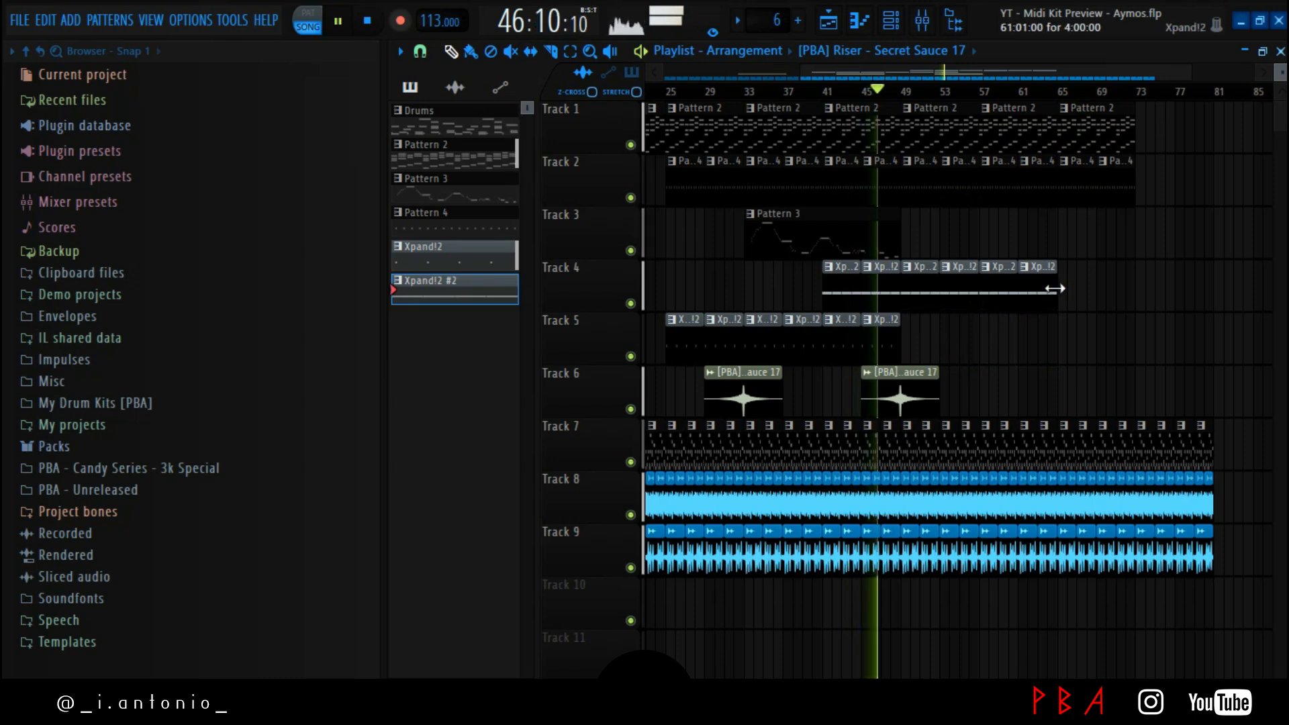
drag(892, 388, 1088, 413)
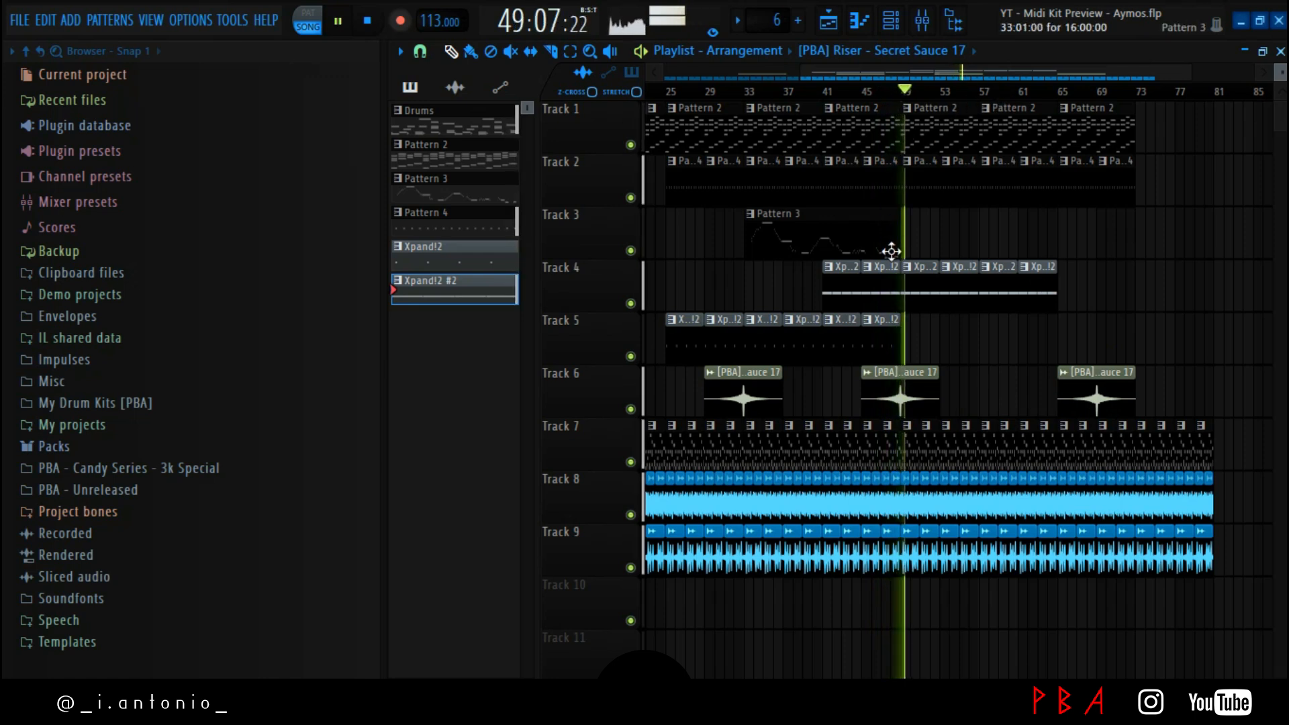
click(845, 253)
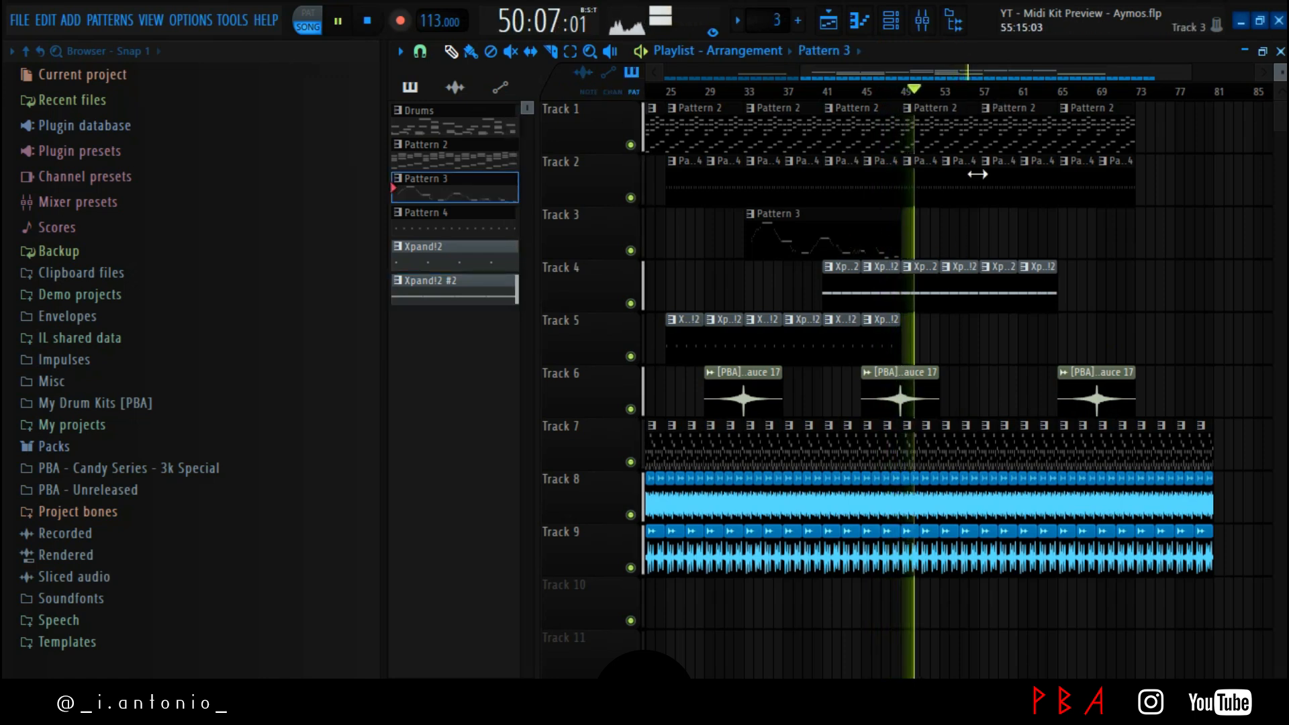
scroll(1003, 107, down, 2)
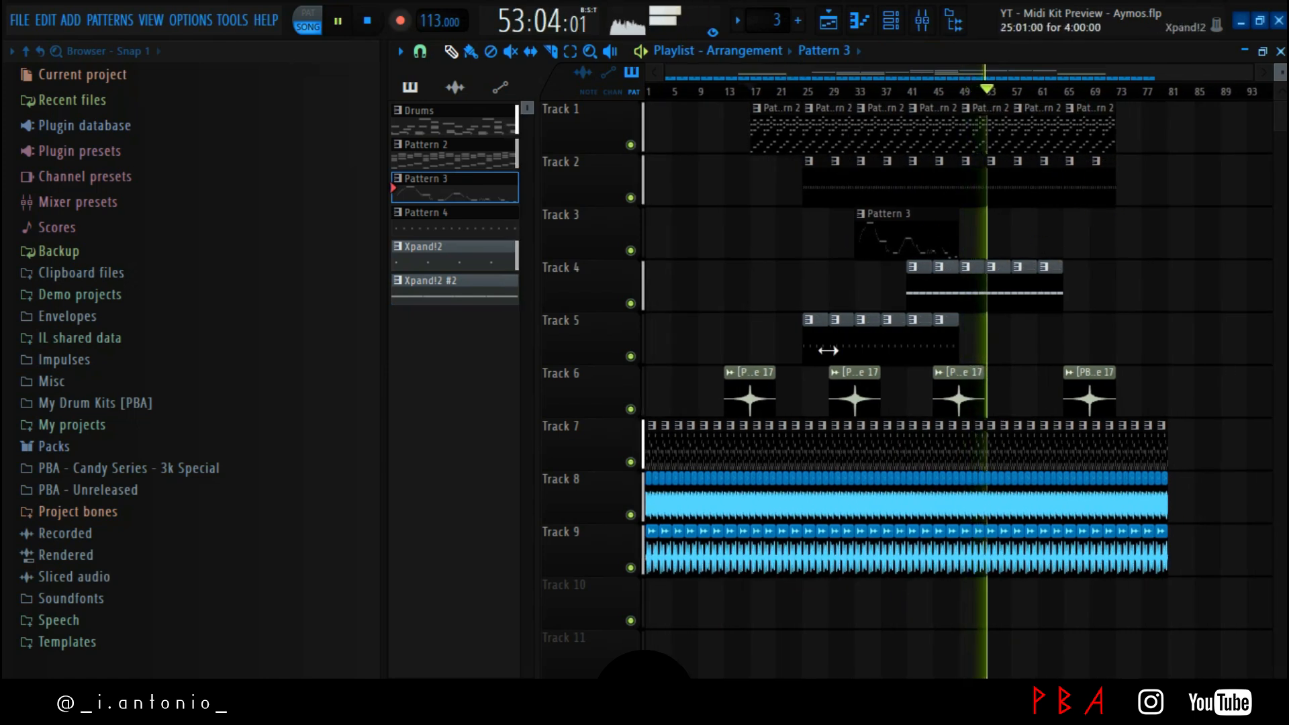
click(892, 32)
click(1068, 373)
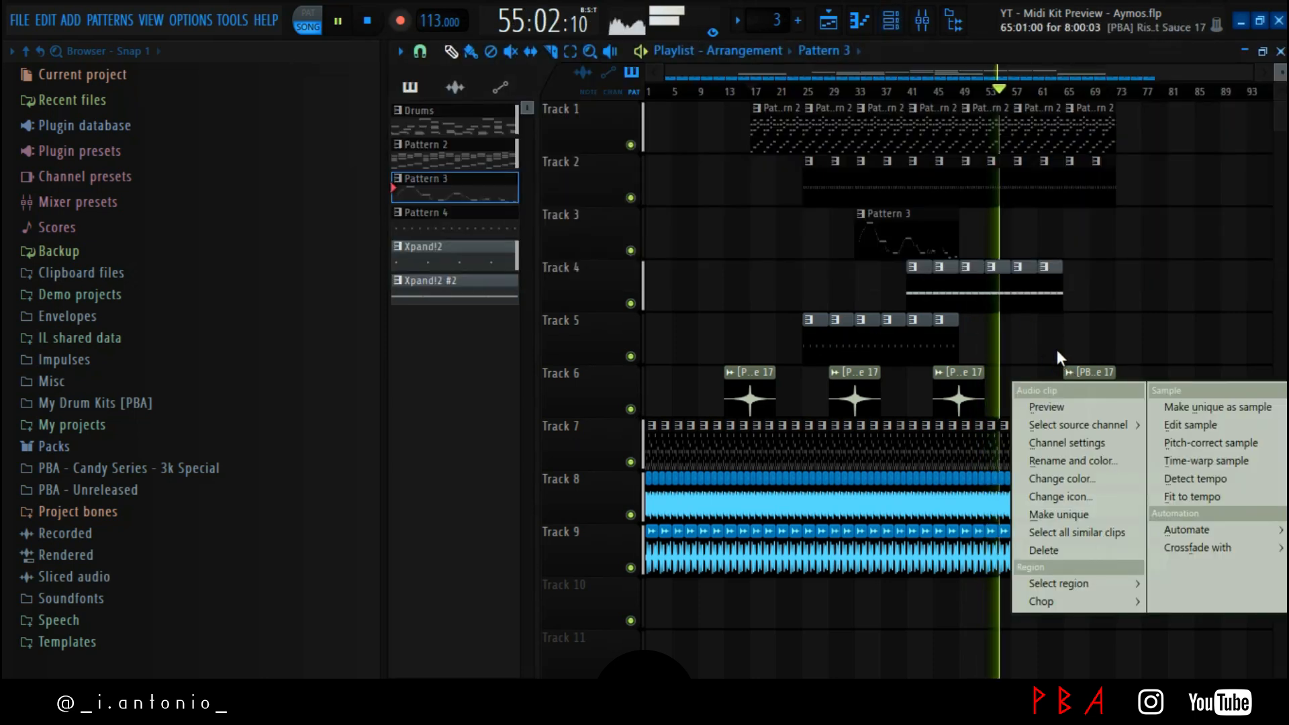
click(1057, 352)
click(1018, 296)
click(892, 31)
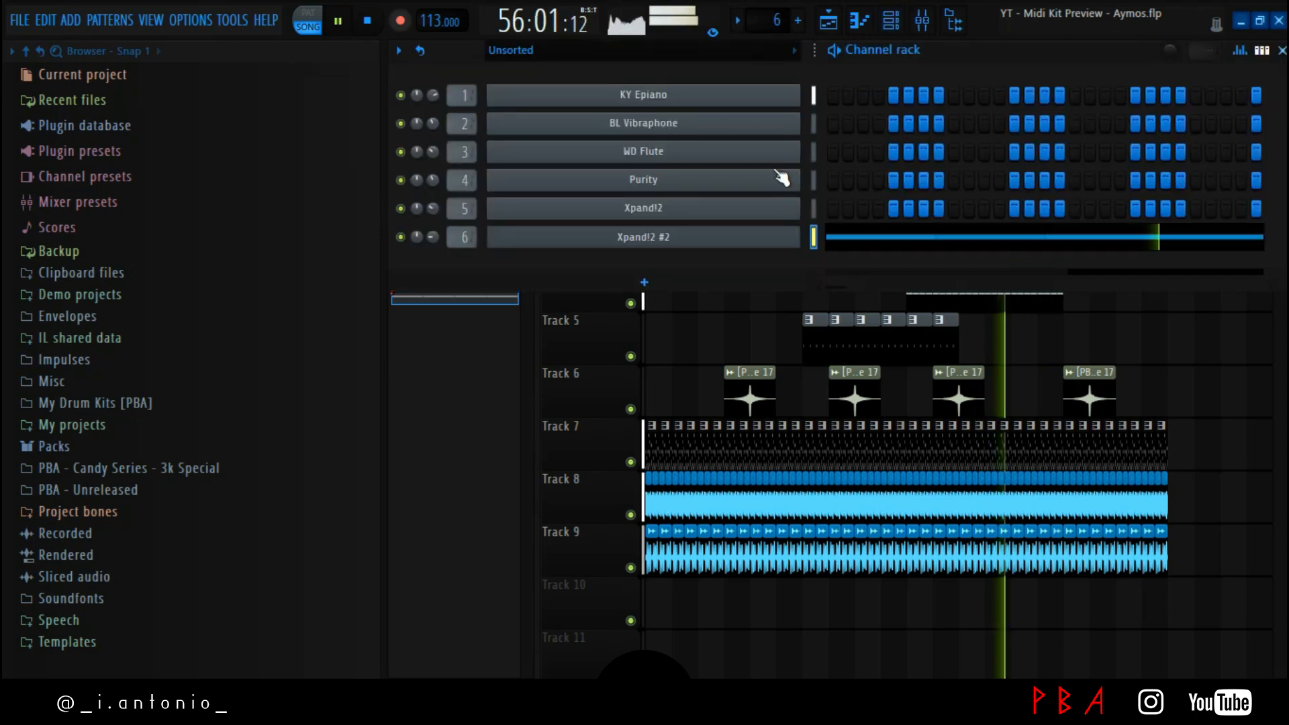
right_click(1179, 327)
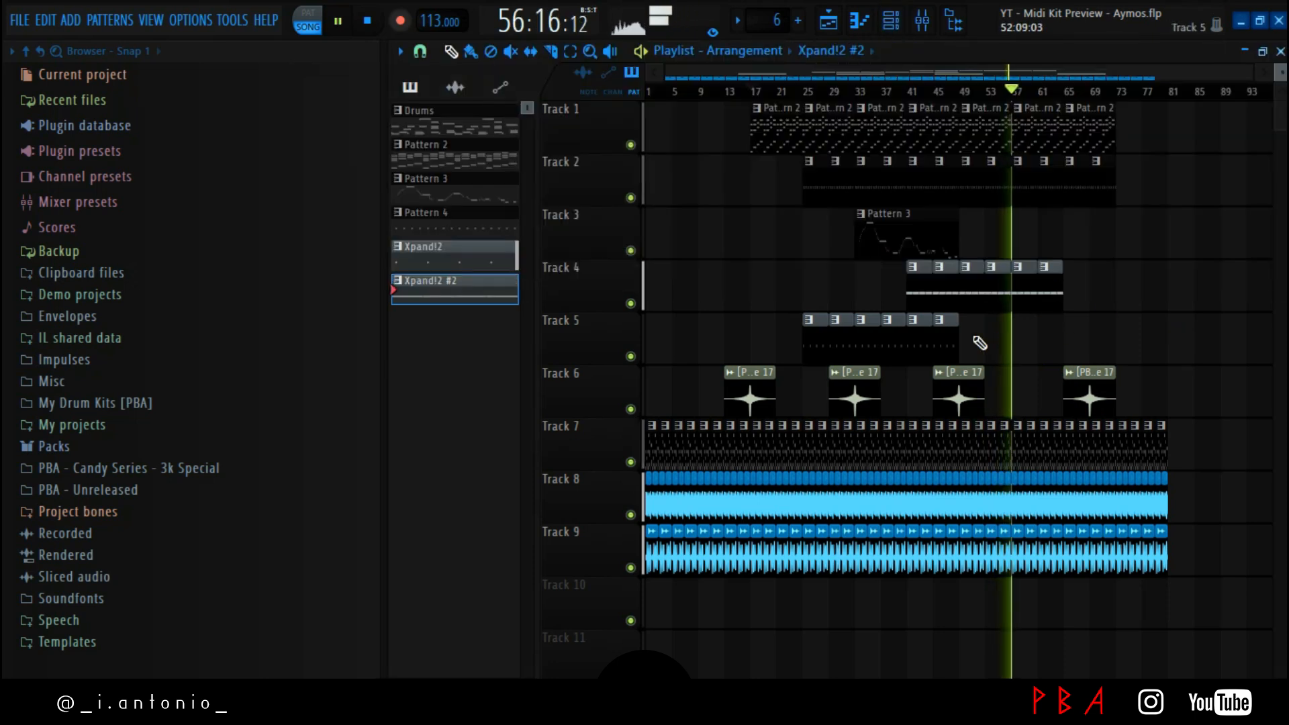
scroll(980, 343, down, 4)
scroll(979, 343, up, 4)
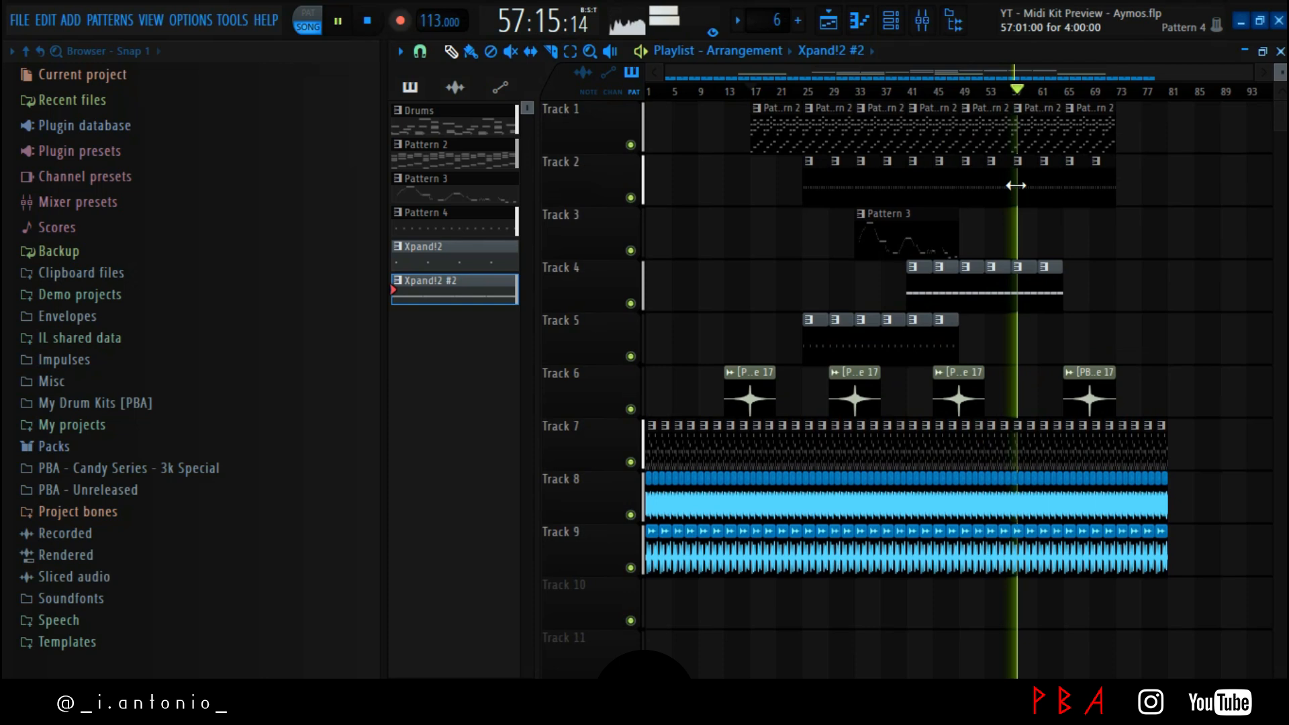
Try a run of four Xpand!2 clips on Track 5 from bar 73 to bar 89
drag(986, 343, 1074, 339)
click(1125, 273)
right_click(1075, 344)
right_click(1094, 351)
drag(1093, 288, 1027, 302)
click(1050, 324)
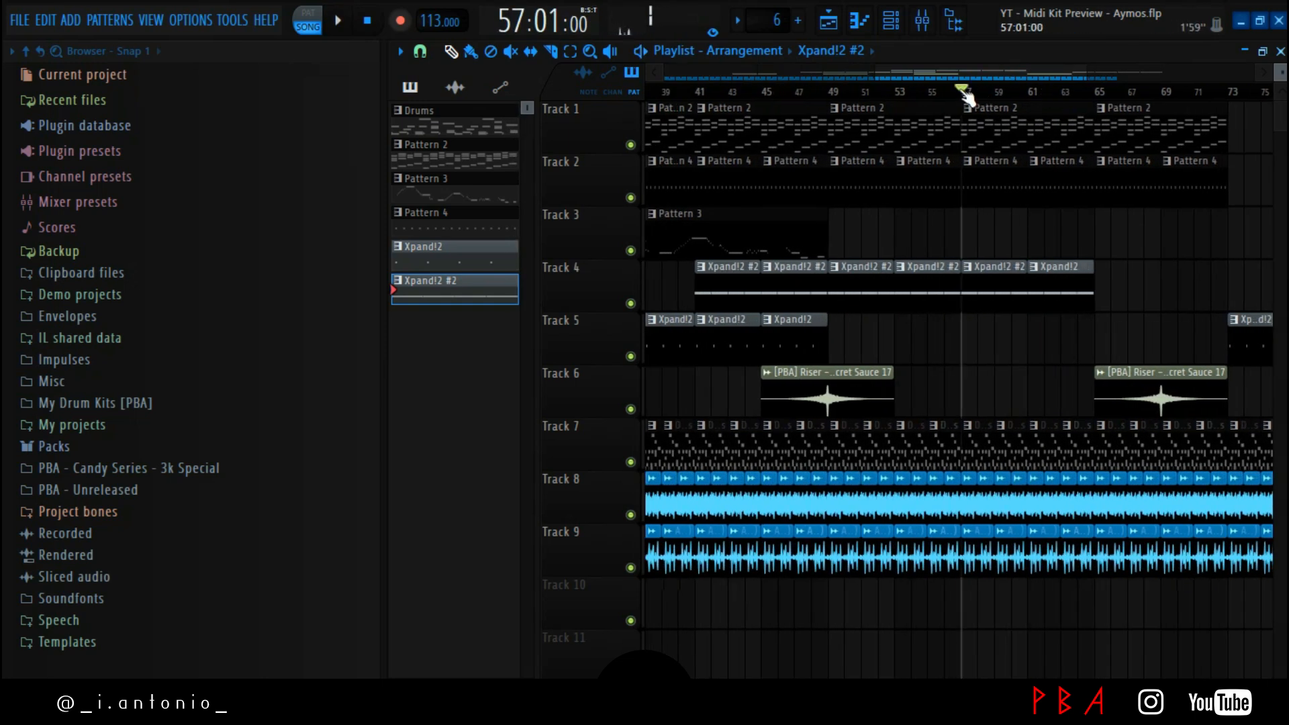
Play the arrangement from bar 57 and solo Track 4 to check its Xpand!2 #2 clips
key(space)
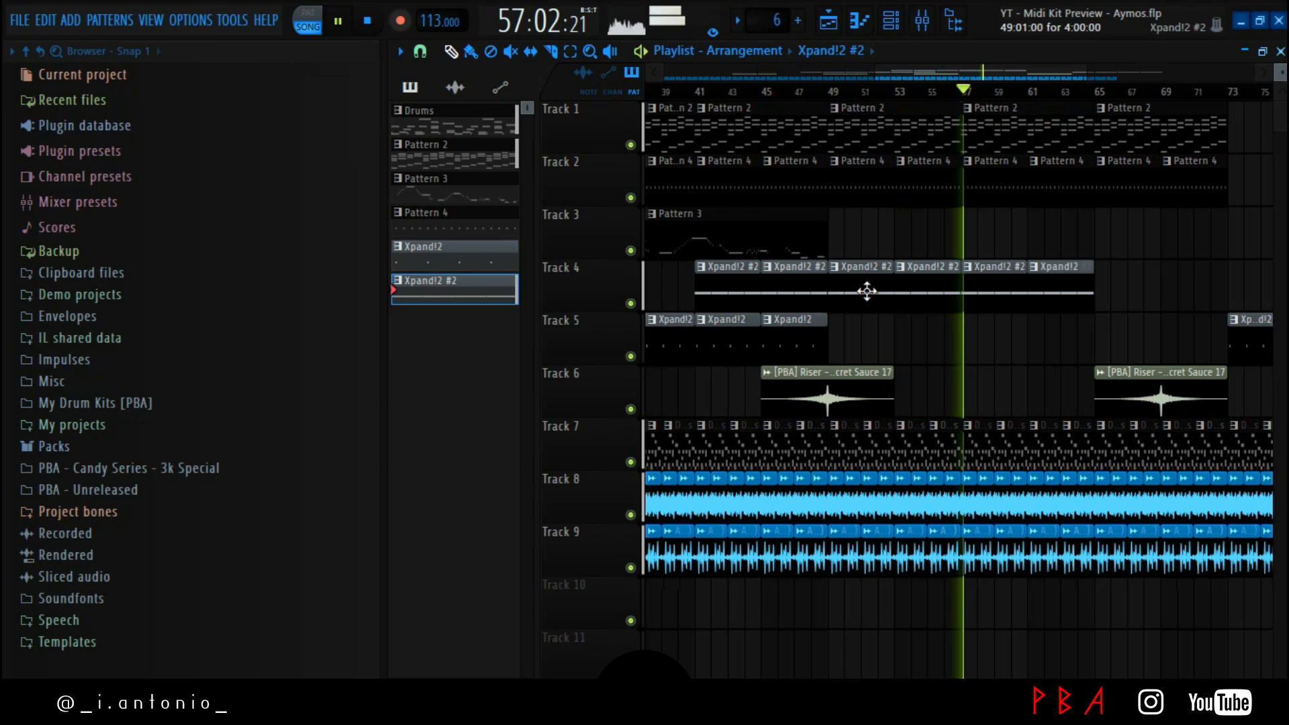
key(space)
right_click(630, 303)
key(space)
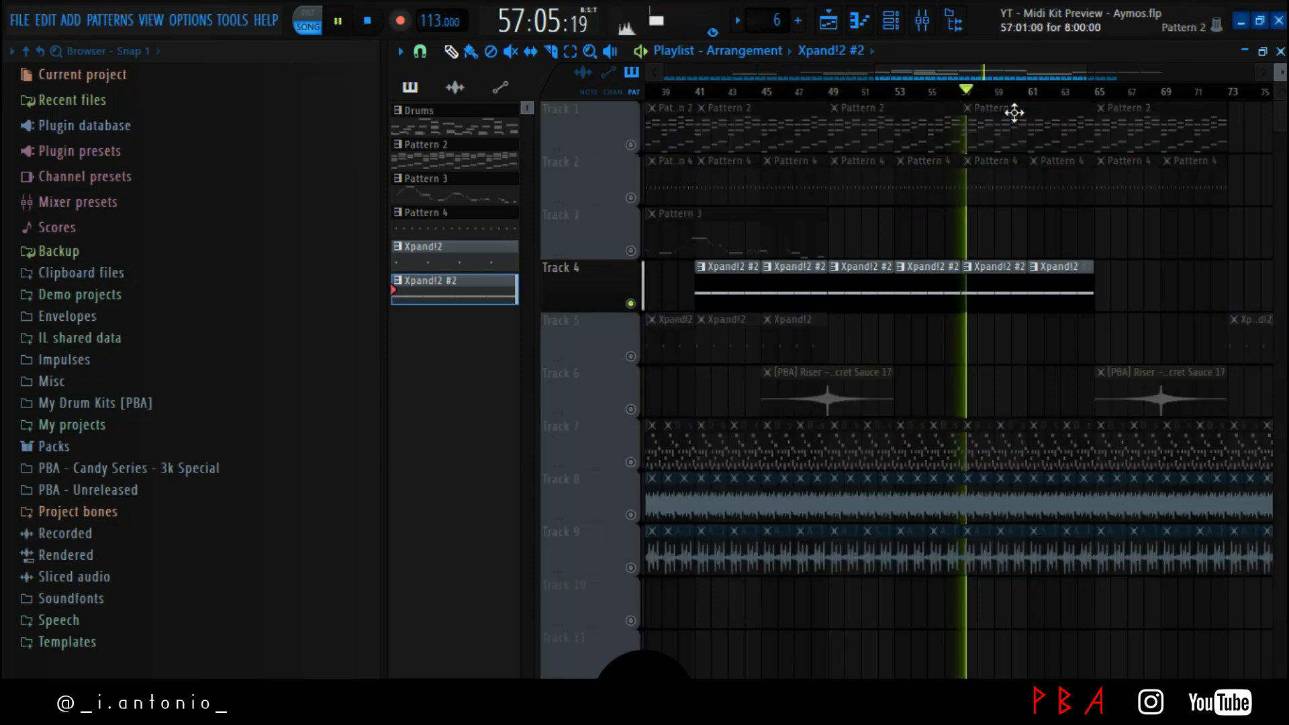
click(1008, 93)
click(1028, 92)
key(space)
Examine the Xpand!2 #2 notes in the piano roll and the instruments in the channel rack
double_click(1064, 279)
click(851, 51)
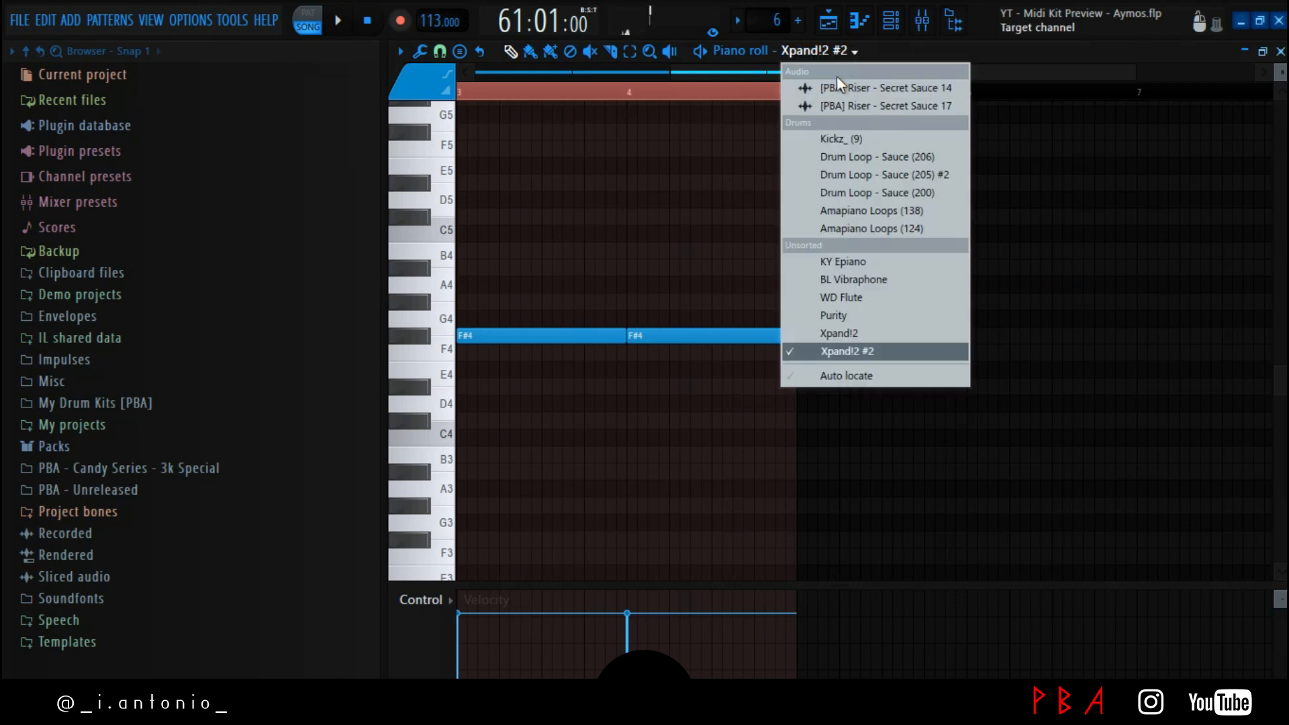
click(892, 22)
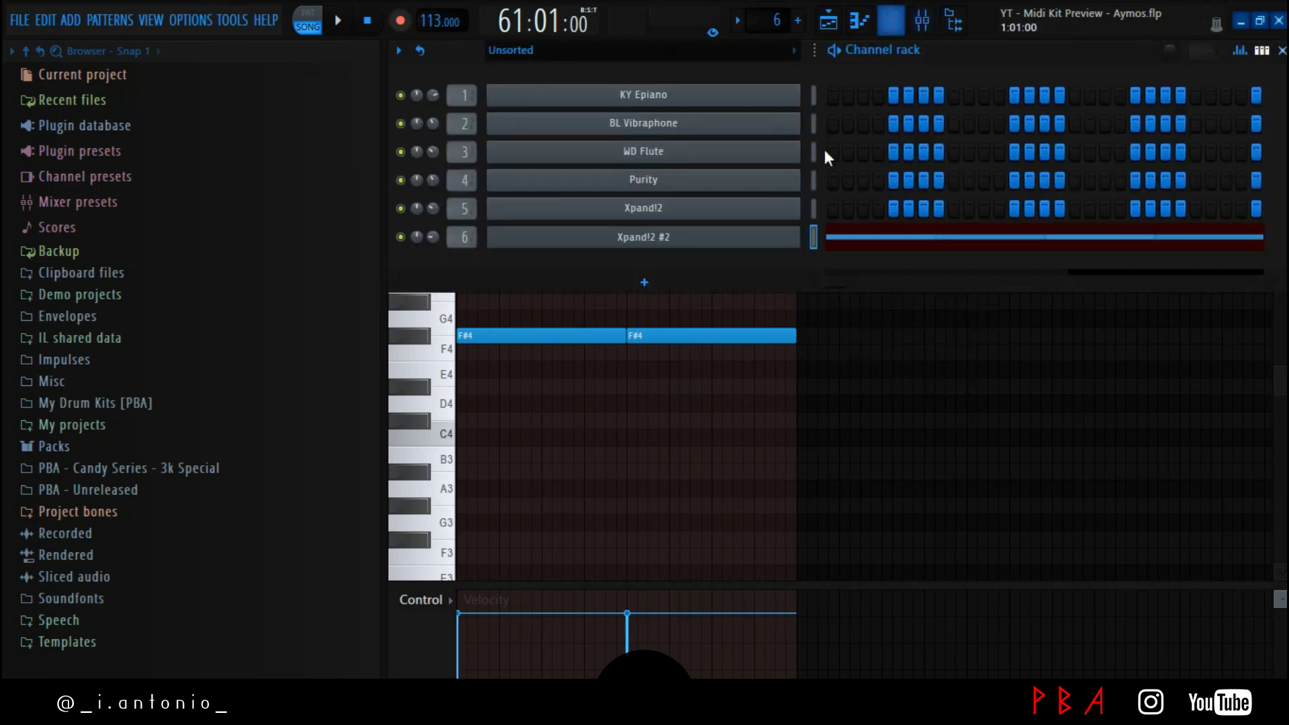
right_click(767, 214)
click(1068, 203)
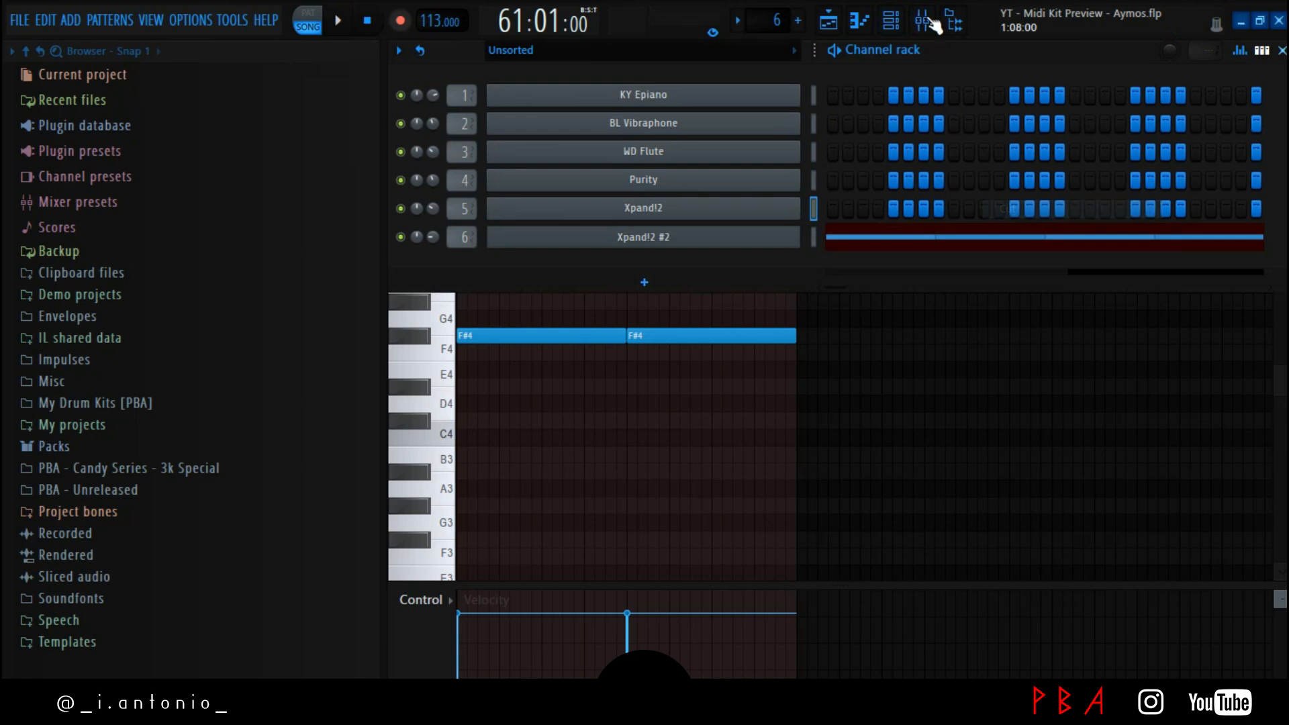
Return to the playlist, play the soloed Track 4 from bar 61 and unsolo it
click(836, 26)
key(space)
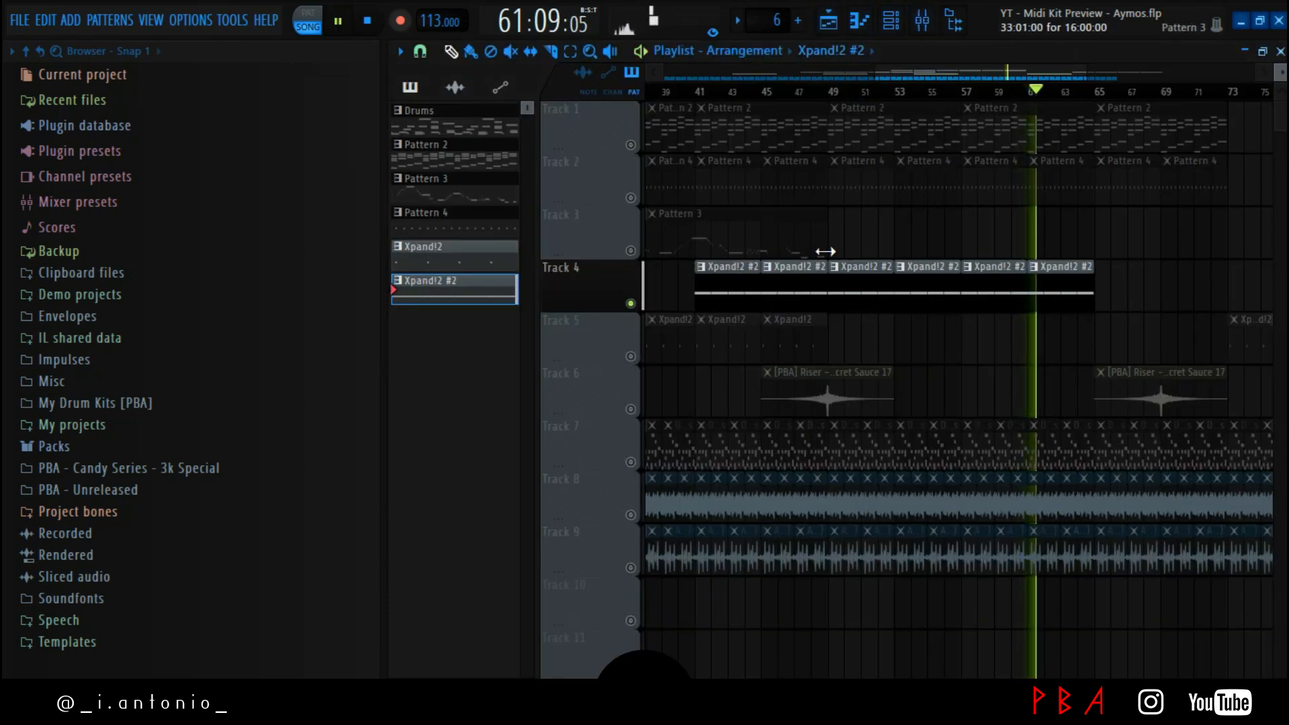
ctrl+click(630, 303)
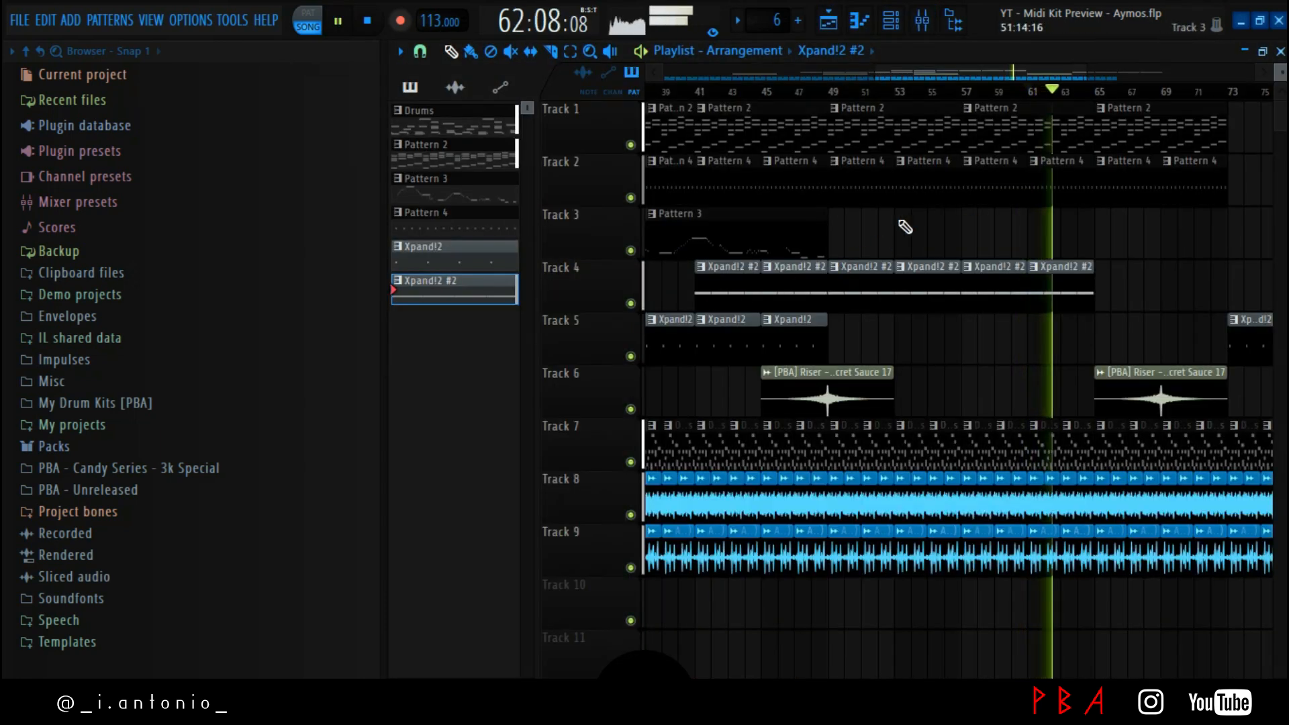
Move the Xpand!2 #2 clips between bars 49 and 65 down to Track 5 and delete the stray Xpand!2 clips left on Track 4
drag(1047, 282, 1046, 363)
drag(1000, 286, 1001, 345)
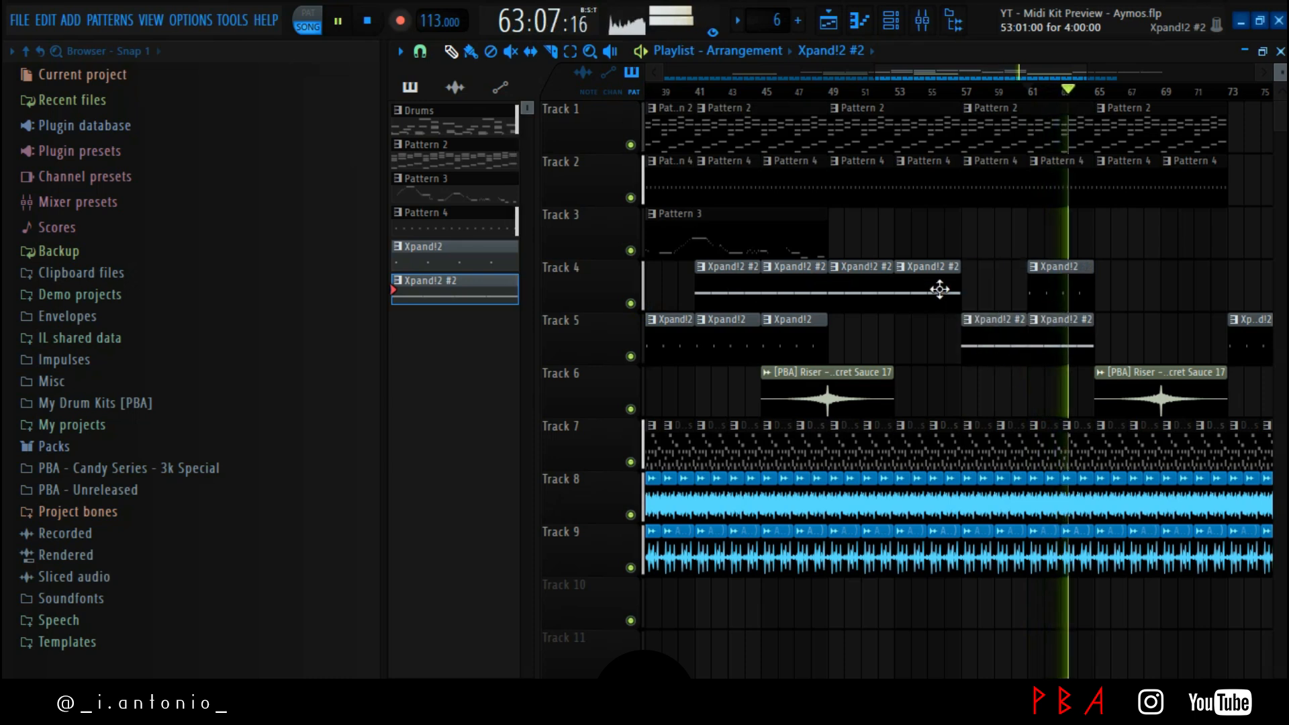
drag(938, 289, 930, 341)
drag(862, 285, 866, 338)
right_click(915, 285)
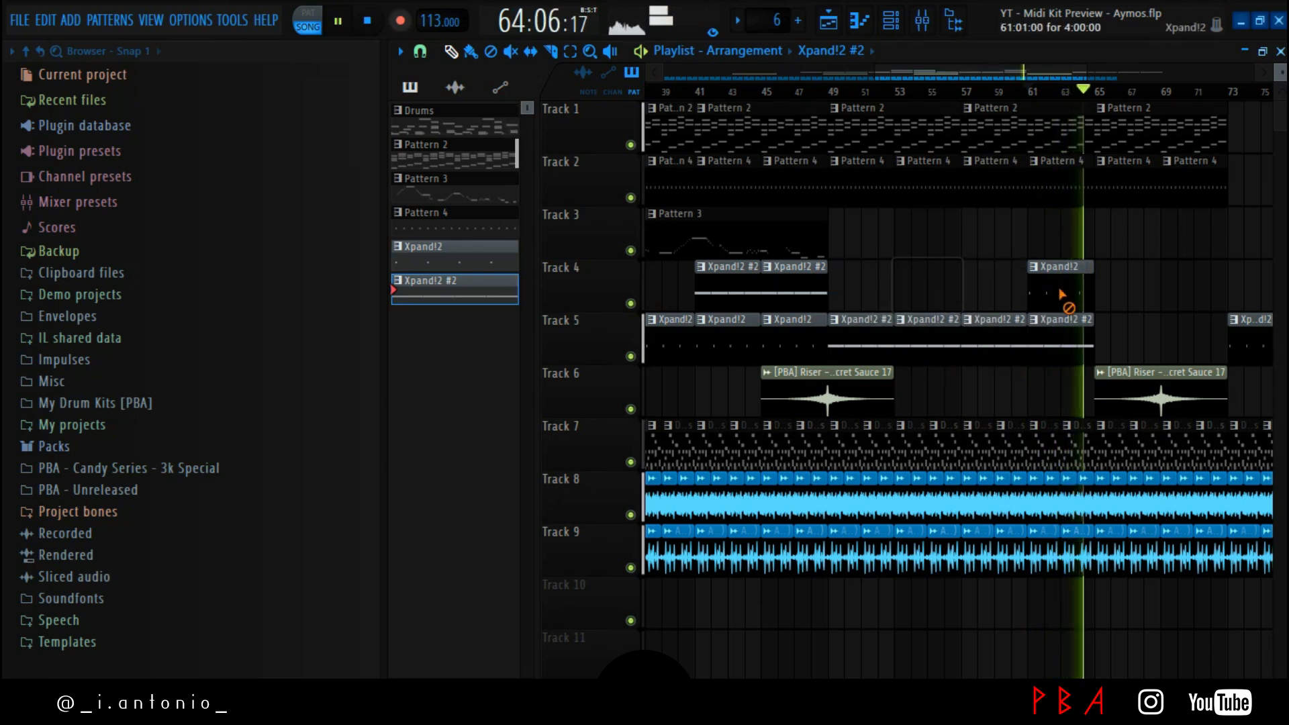
right_click(1063, 295)
Move the four Xpand!2 #2 clips on Track 5 from bar 49 to 65 back up to Track 4
drag(1077, 314, 857, 369)
key(shift+Up)
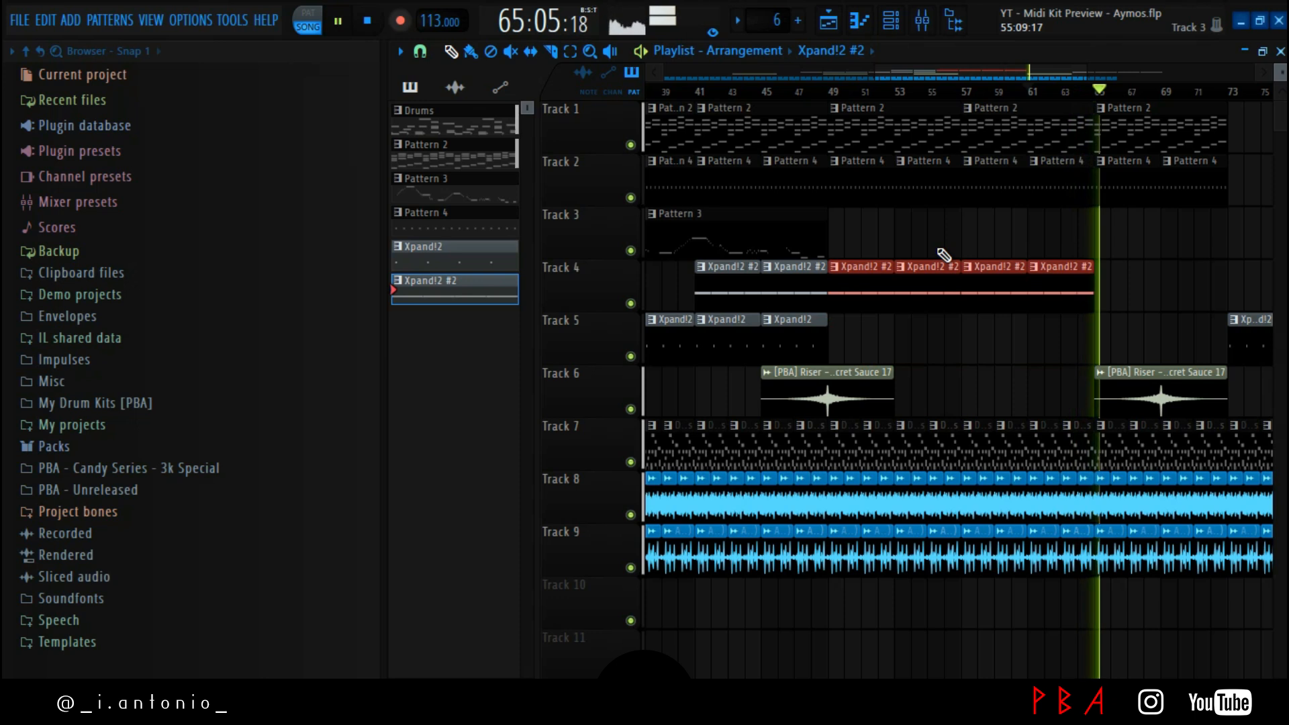
key(ctrl+d)
Clear the overlapping clips at bar 45 on Track 4 and fill the gap by duplicating the bar 41 Xpand!2 #2 clip
right_click(775, 285)
right_click(797, 324)
key(ctrl+z)
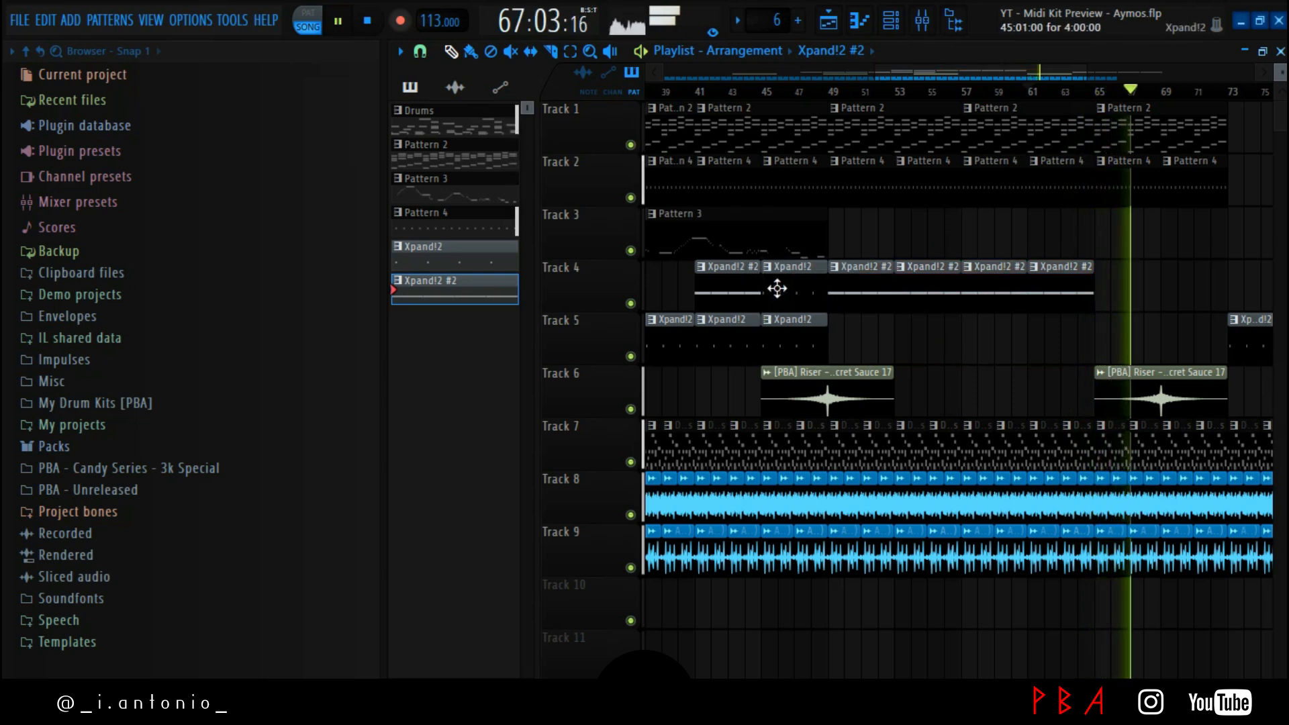
key(ctrl+z)
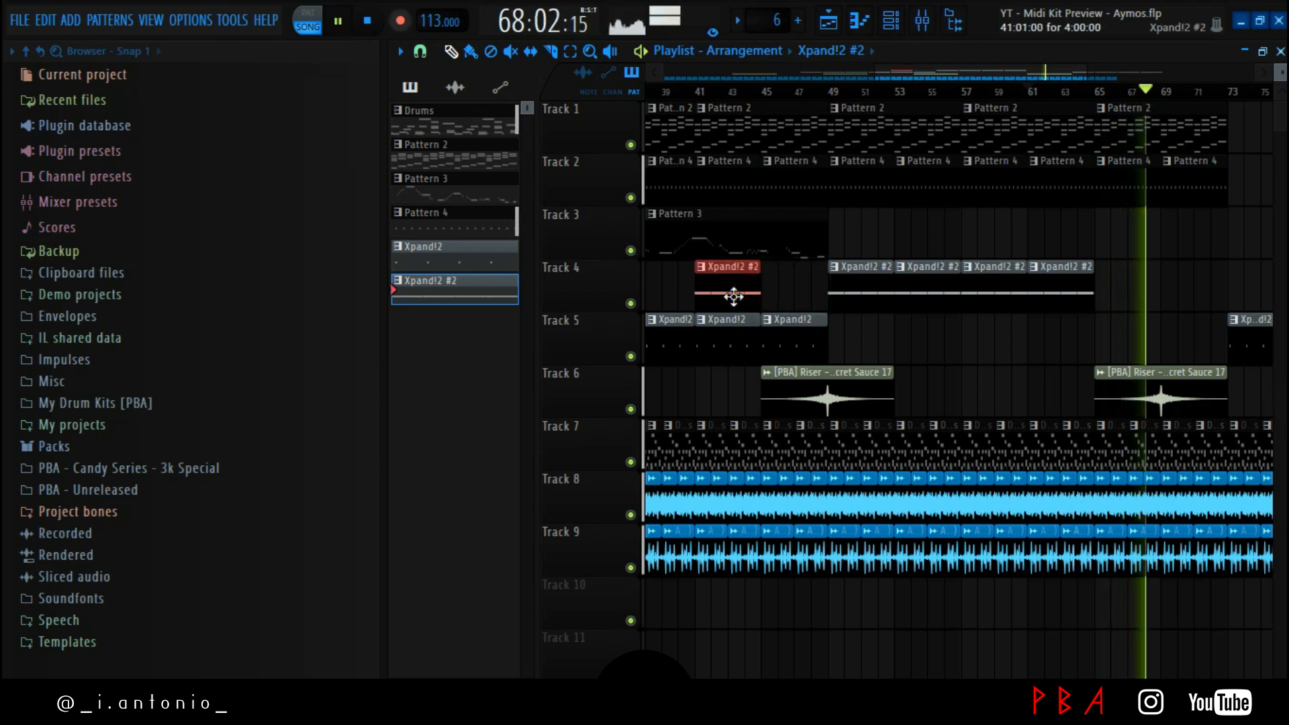
key(ctrl+d)
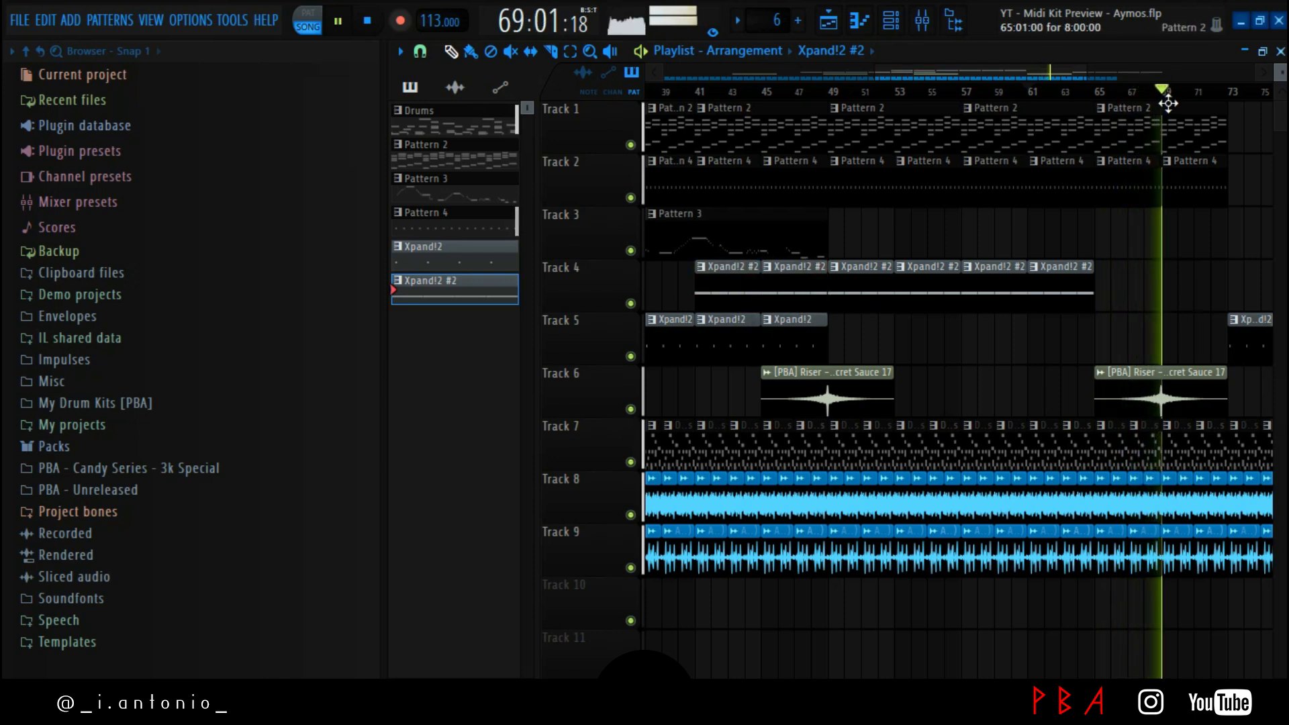
Move the last riser on Track 6 to bar 61 and delete the Track 5 Xpand!2 clips from bar 73 onward
scroll(1174, 99, down, 1)
scroll(1141, 90, down, 2)
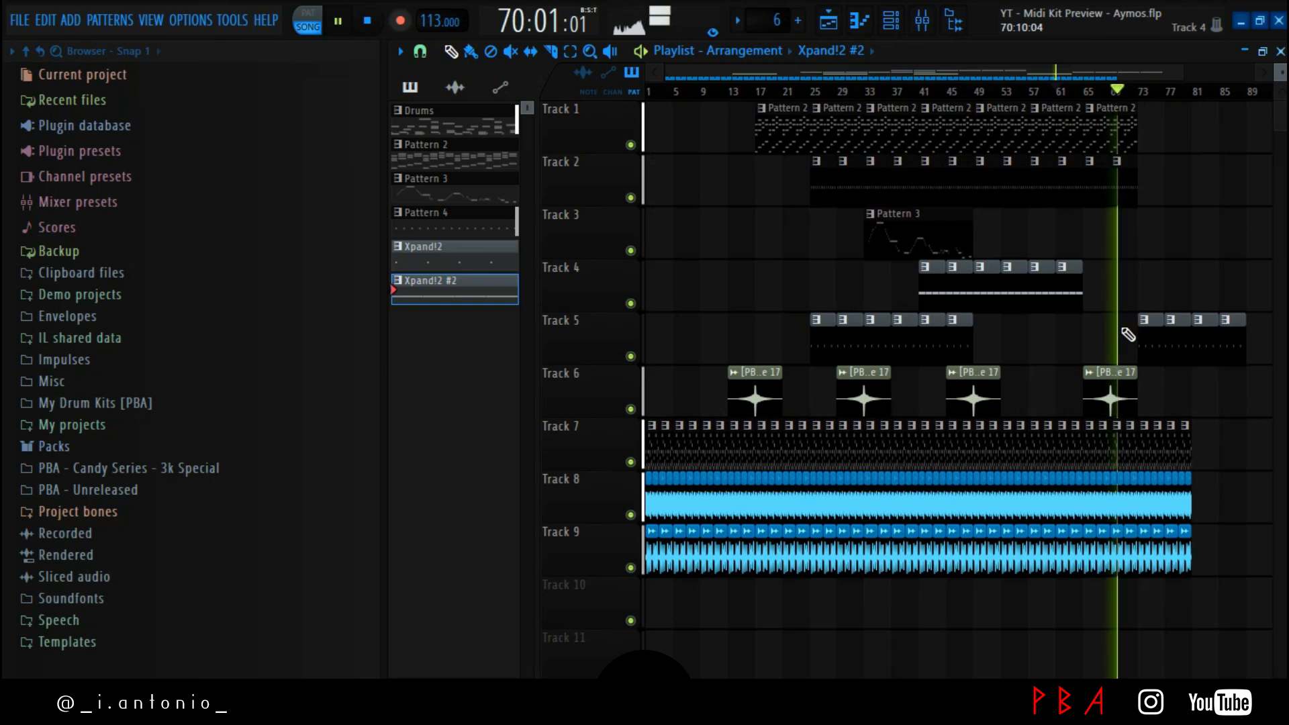
drag(1089, 399, 1084, 401)
right_click(1153, 335)
right_click(1179, 344)
Audition the arrangement from bar 18, from the Pattern 3 entry and from bar 25
key(space)
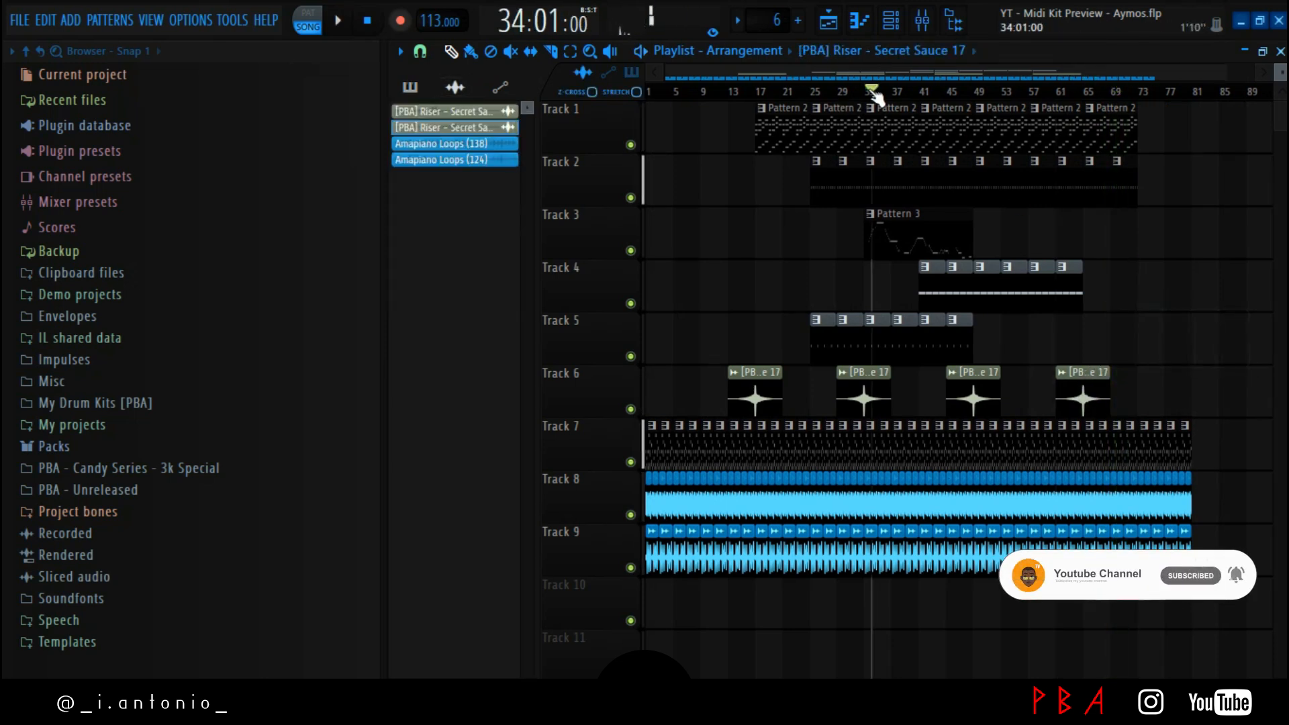
click(761, 92)
key(space)
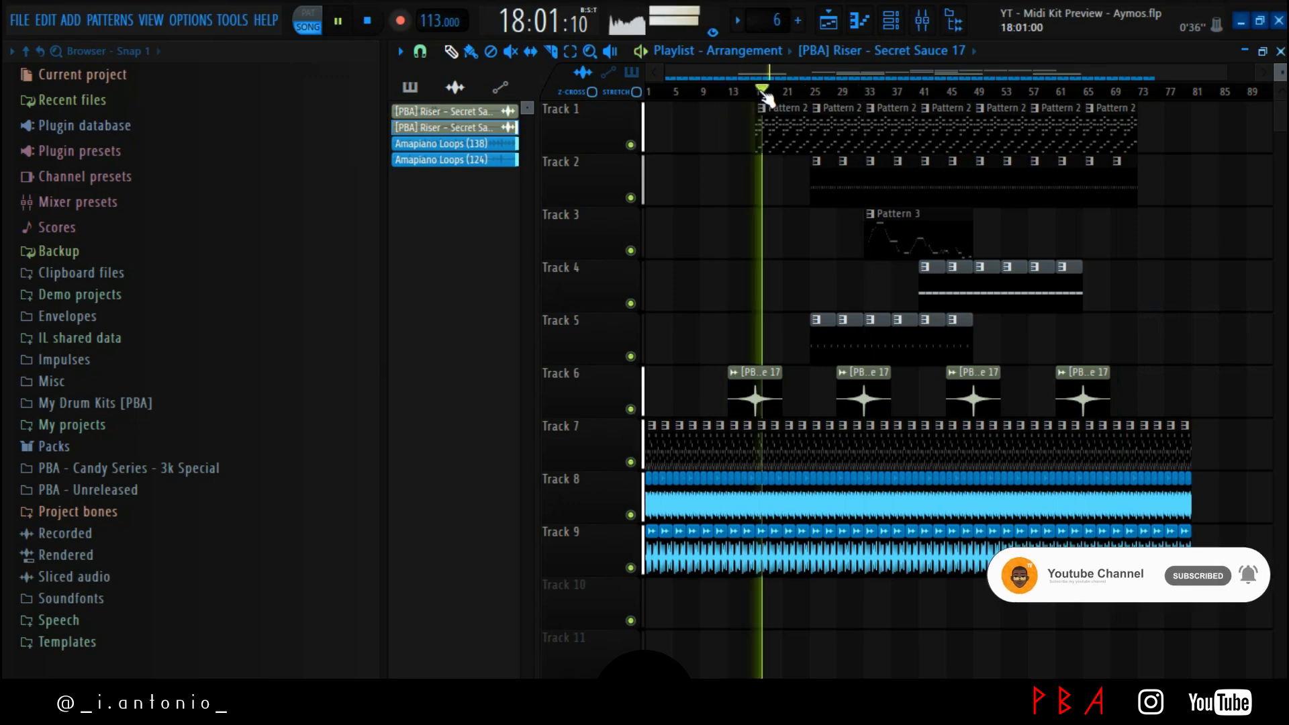
click(865, 92)
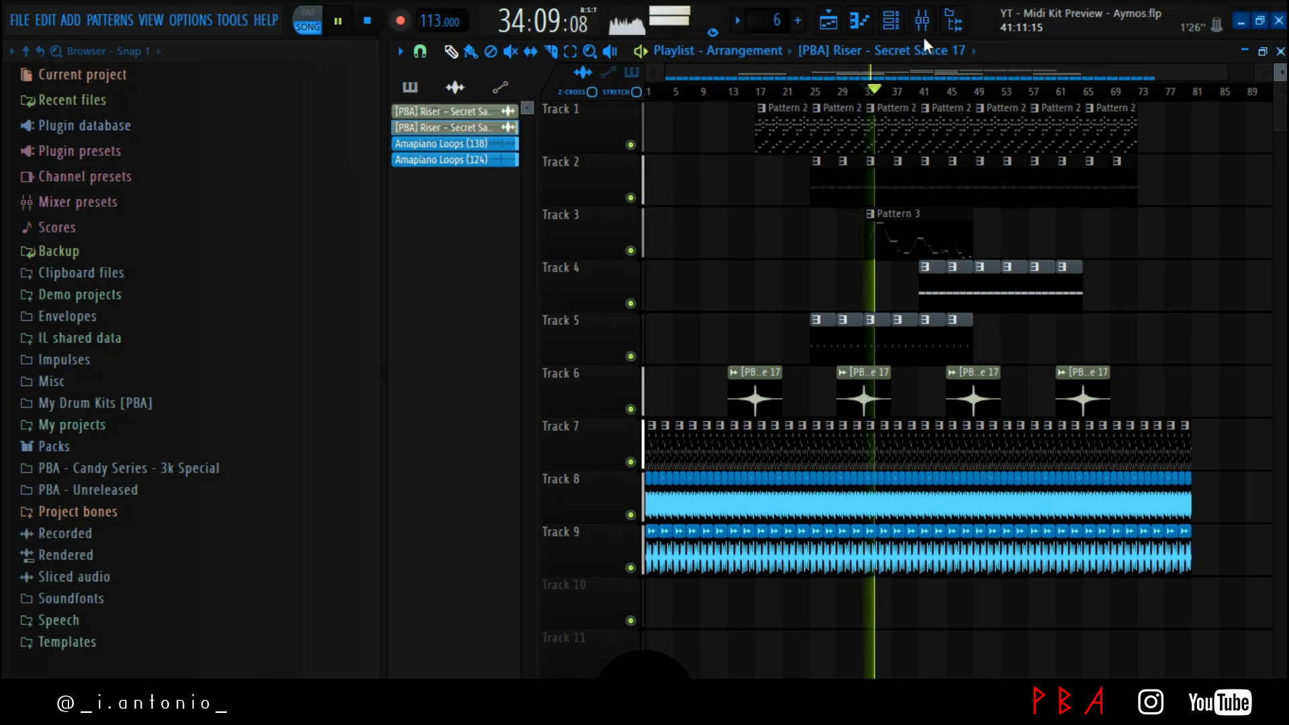
click(816, 99)
click(809, 97)
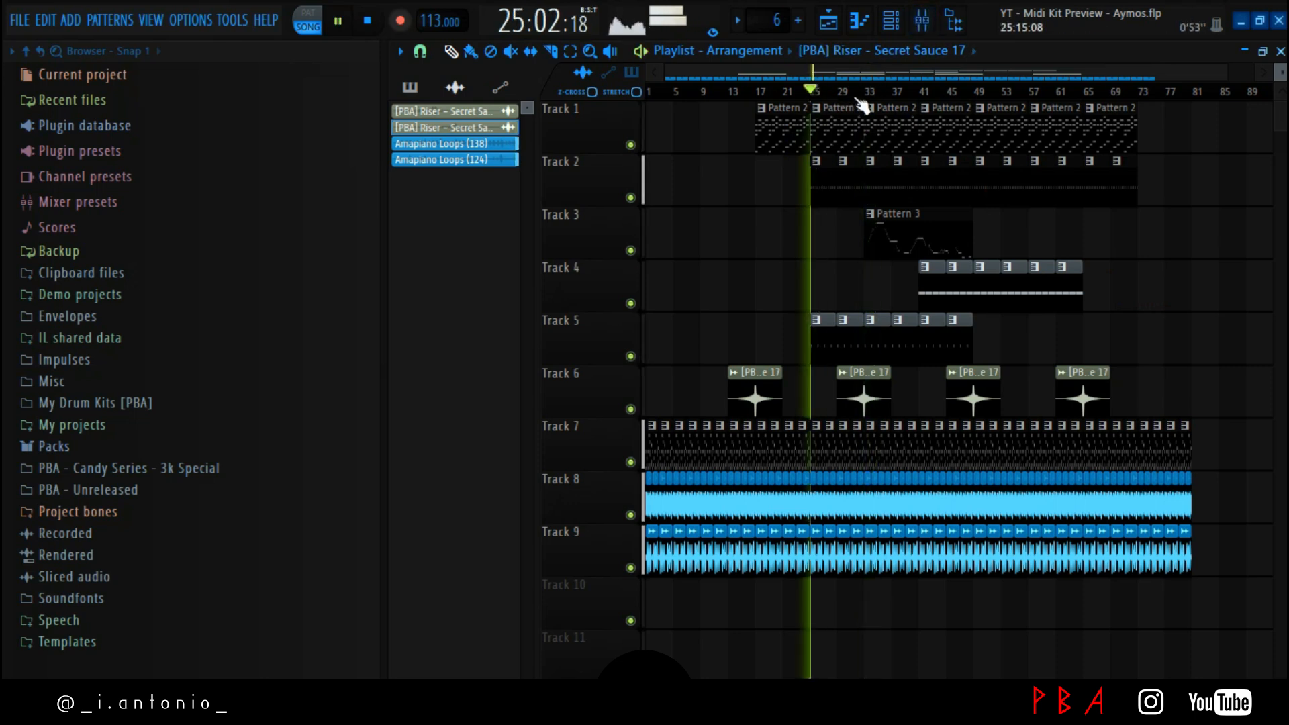
Close the Playlist, the Channel rack and the Xpand!2 #2 Piano roll while the arrangement keeps playing
click(1280, 52)
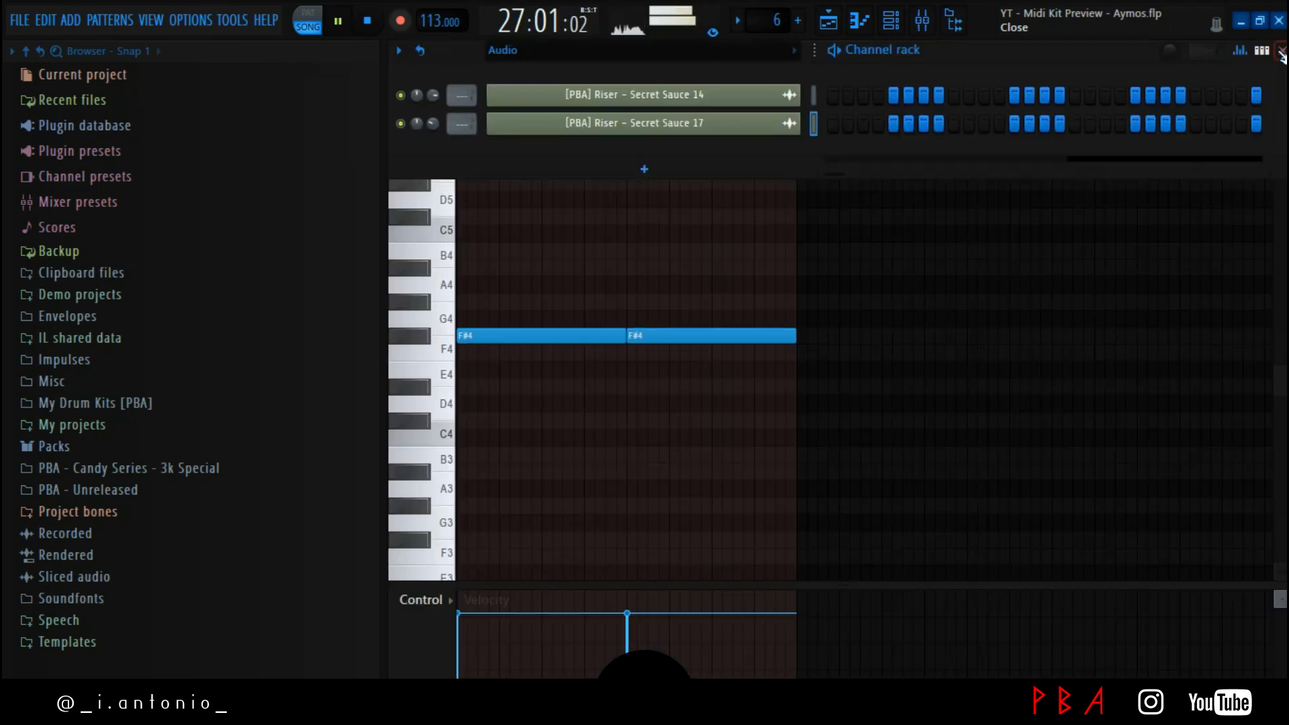
click(1280, 53)
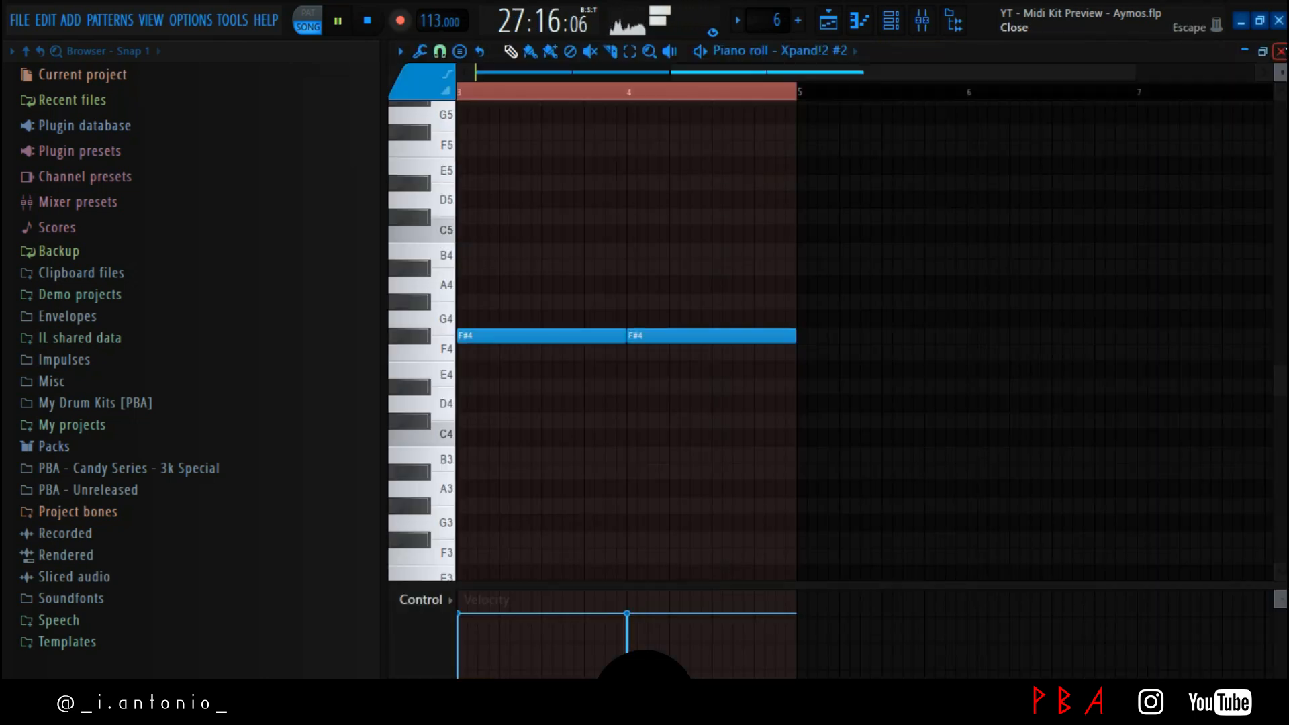
click(1279, 53)
click(1280, 53)
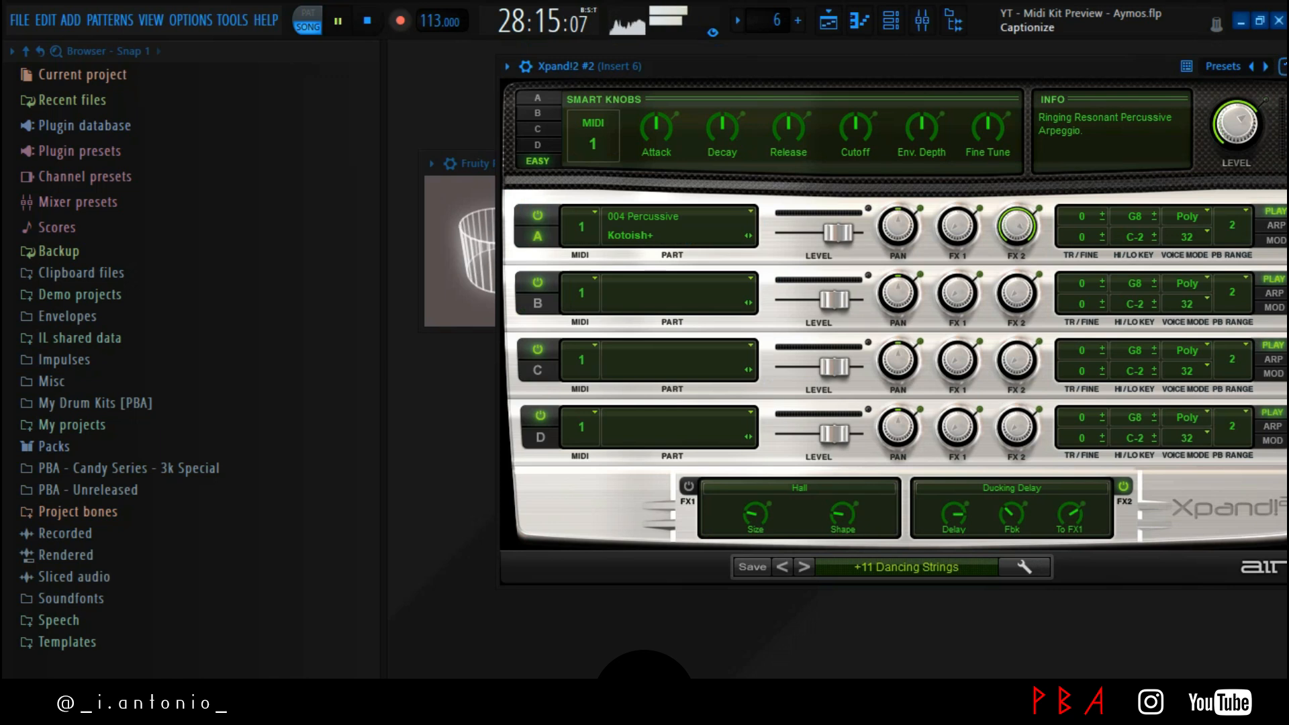
Close the remaining Fruity and Xpand!2 #2 plugin windows to clear the workspace
click(1283, 66)
click(917, 165)
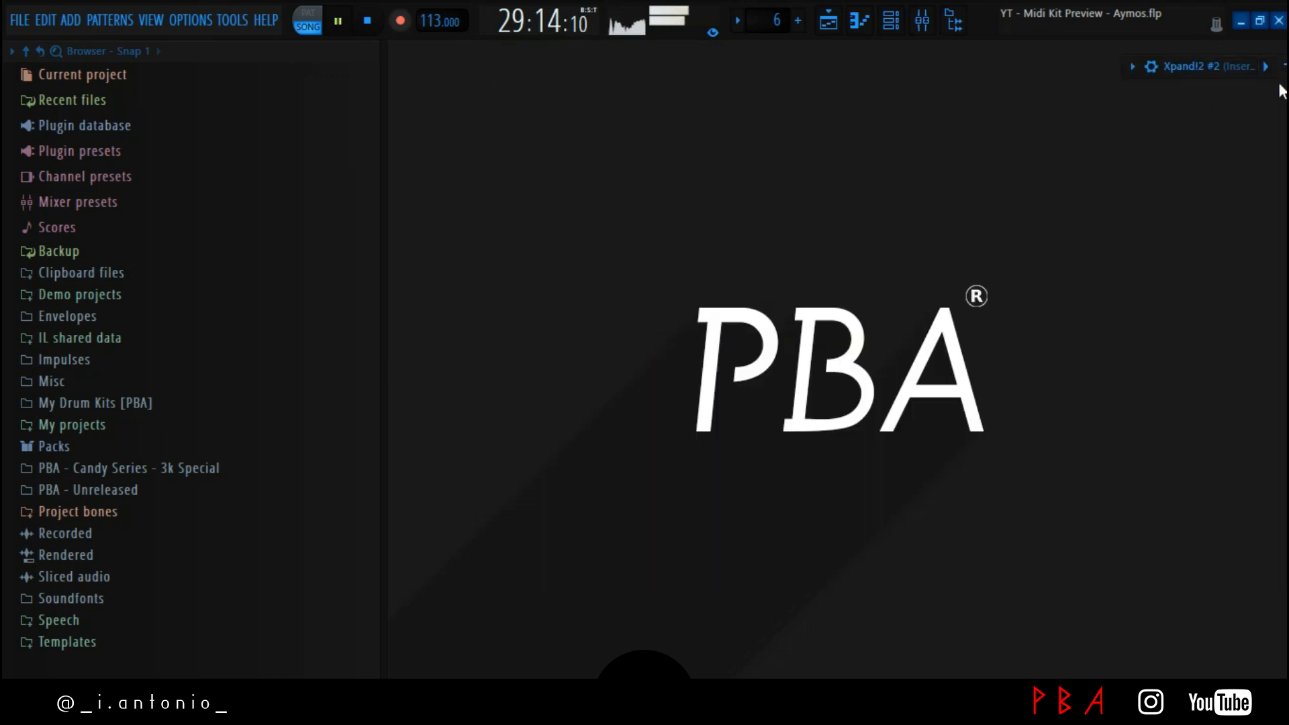
click(1247, 67)
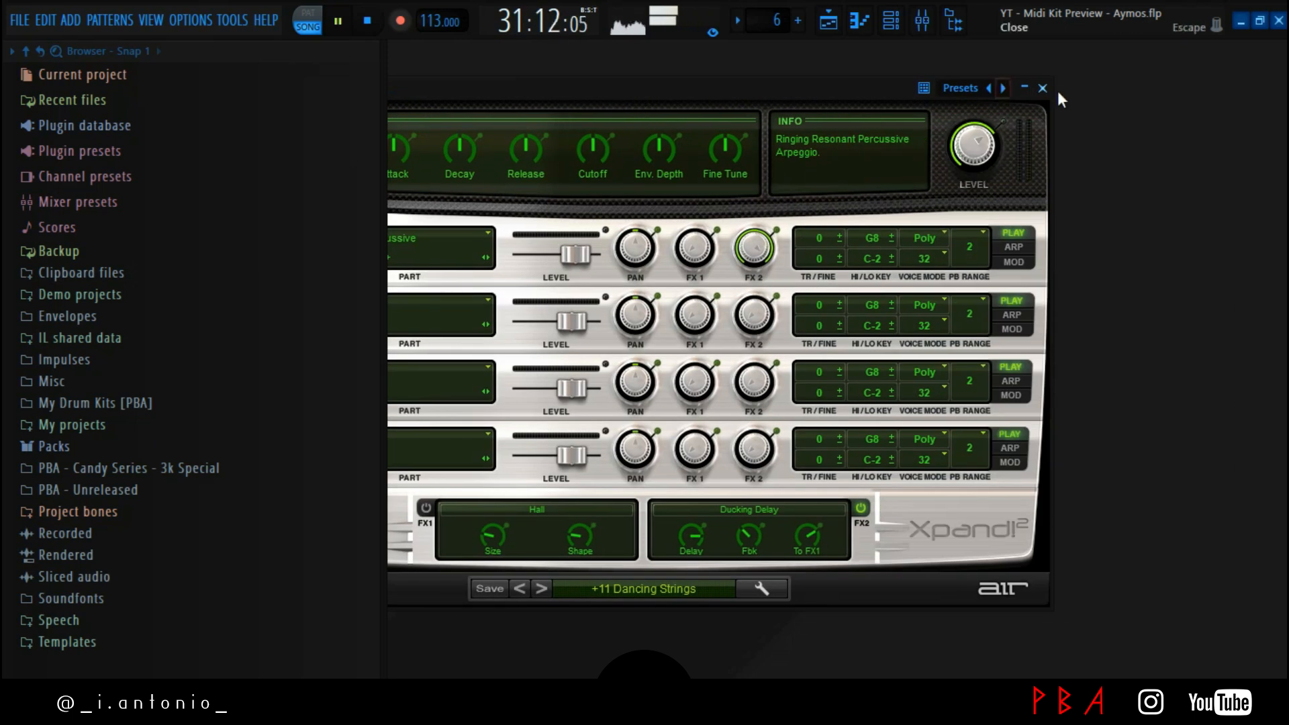
click(1043, 87)
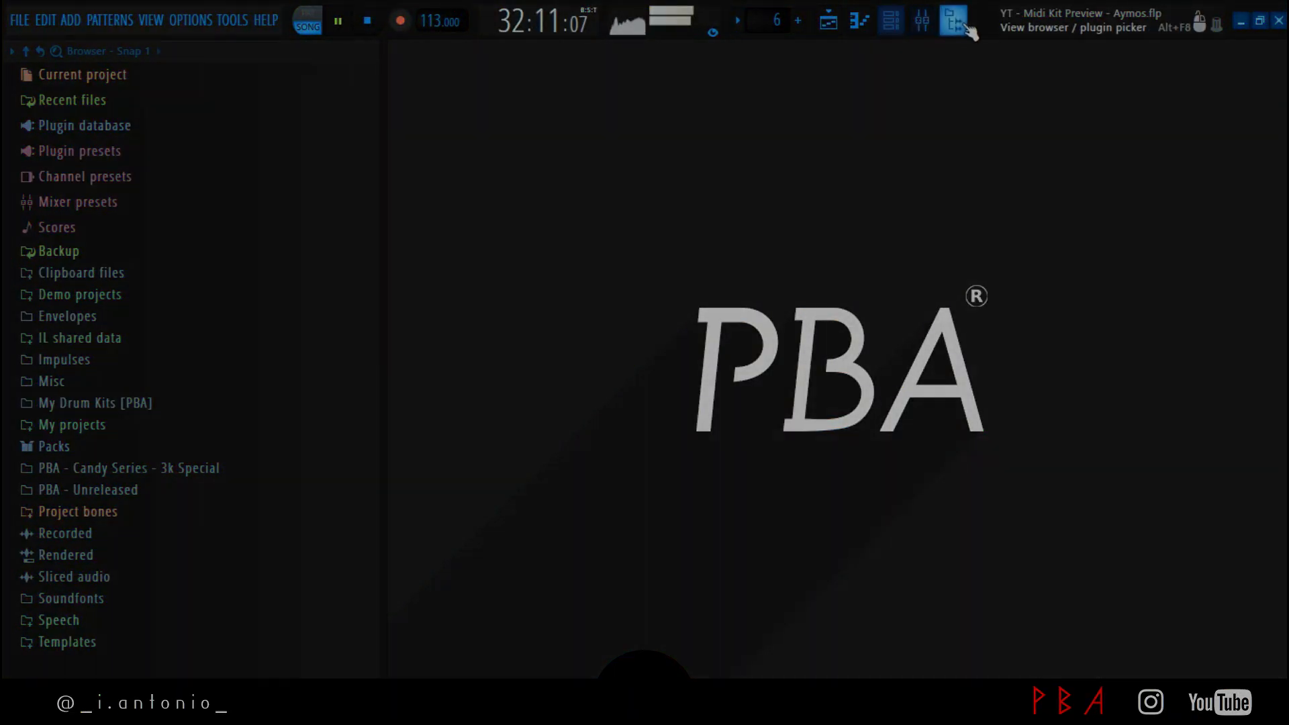
click(967, 25)
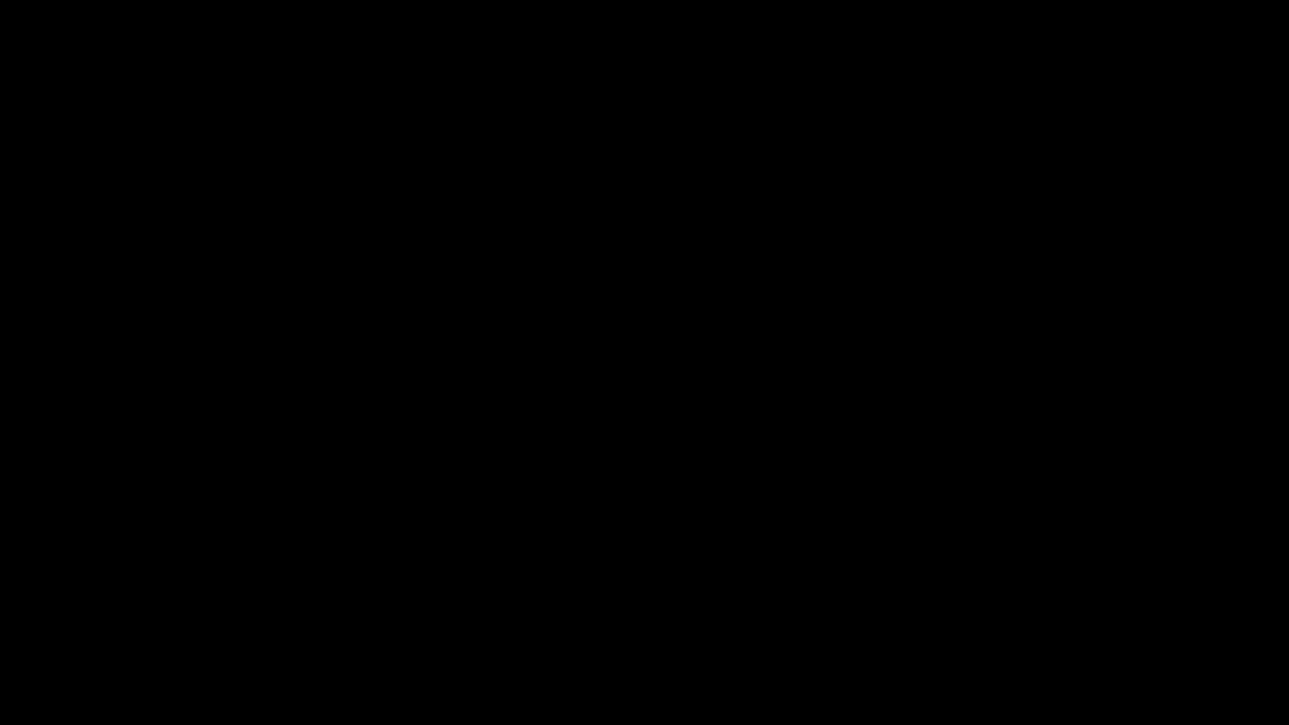